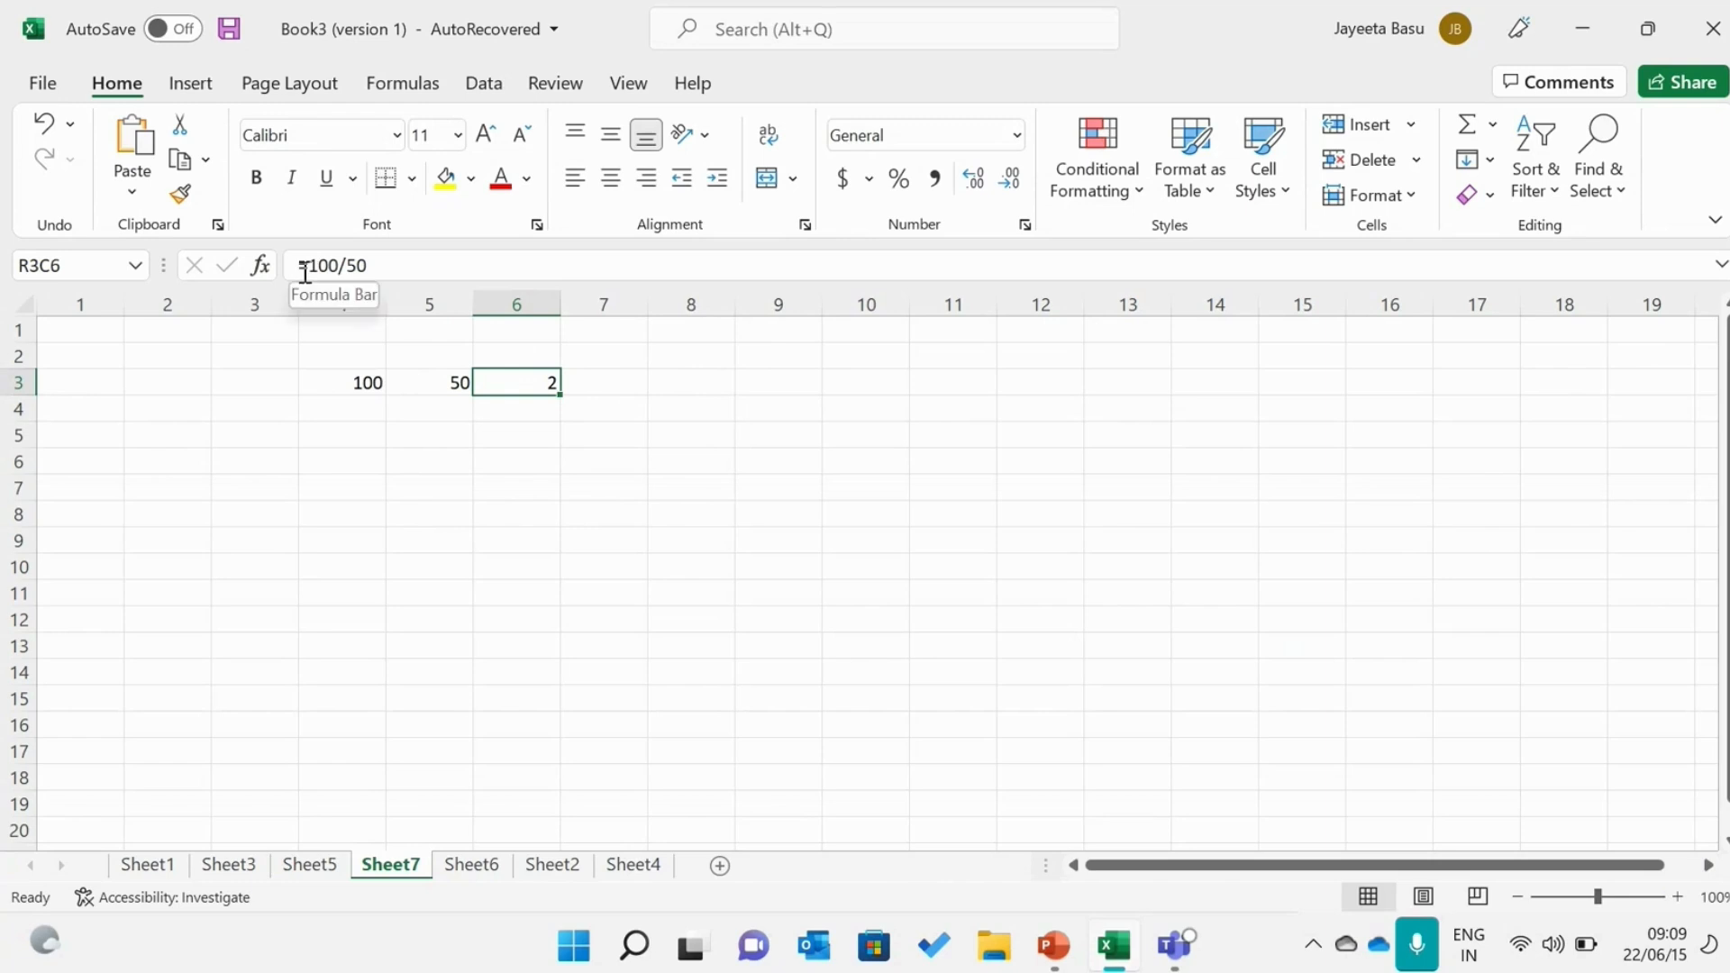
Replace the formula in cell R3C6 with the plain entry 100/50, without an equals sign.
{"action": "double_click", "coordinate": [547, 379]}
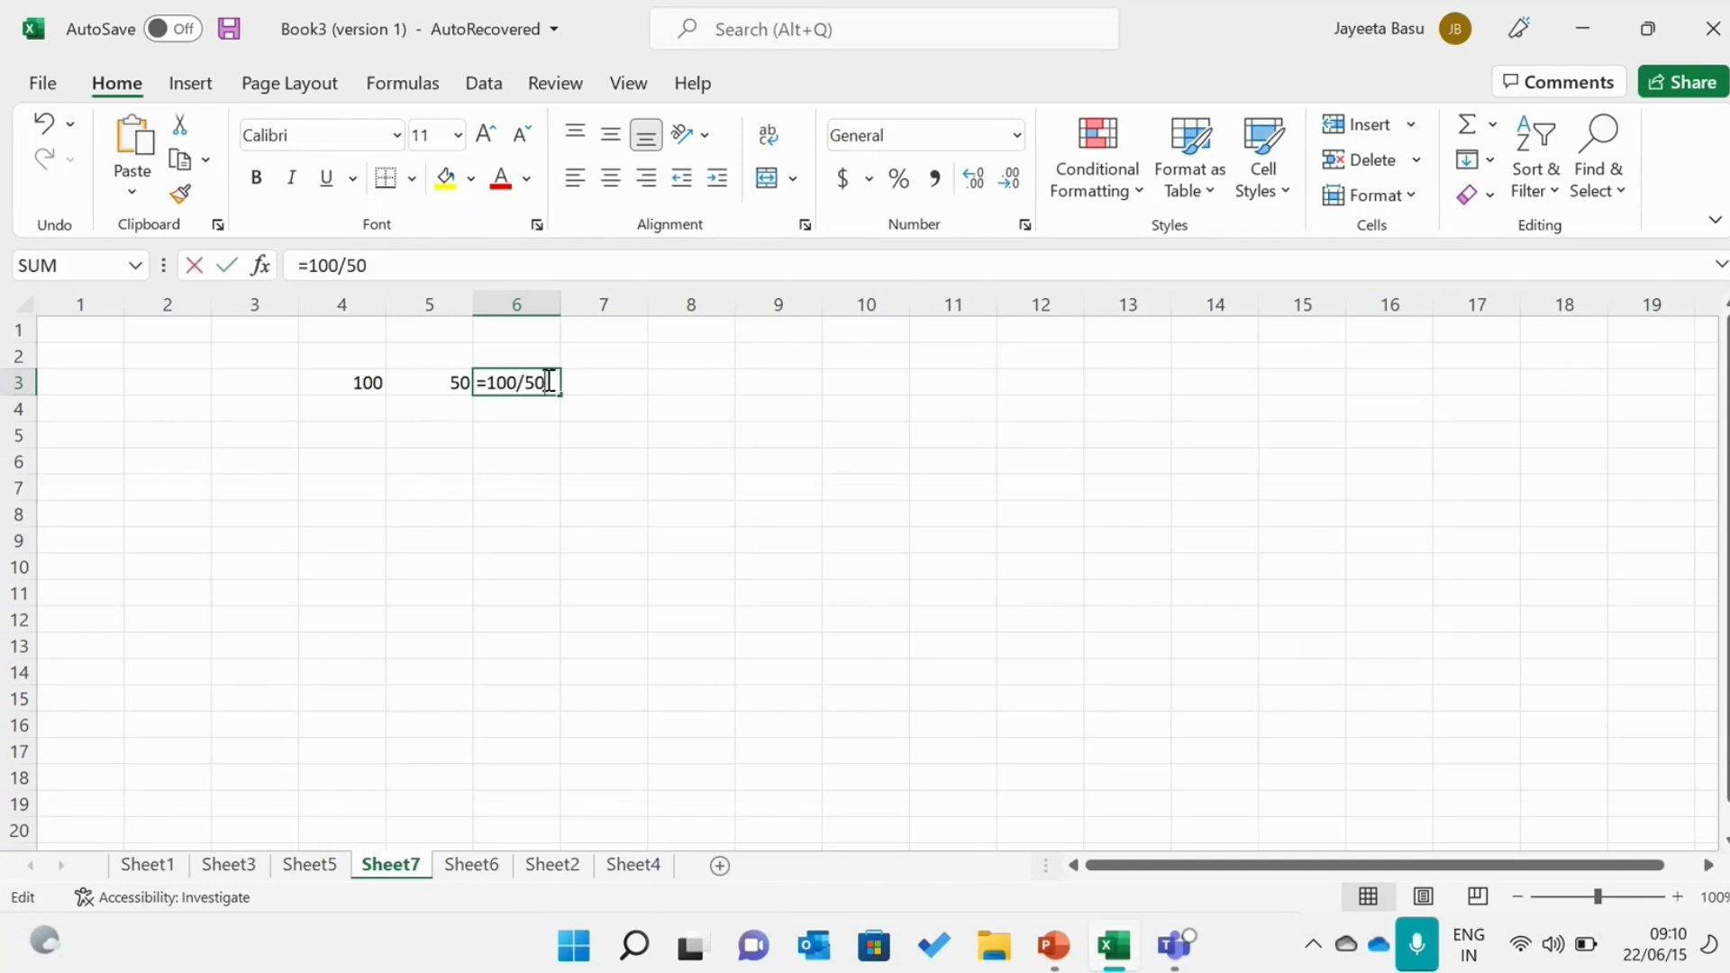
{"action": "key", "text": "BackSpace"}
{"action": "key", "text": "BackSpace"}
{"action": "key", "text": "BackSpace"}
{"action": "key", "text": "BackSpace"}
{"action": "key", "text": "BackSpace"}
{"action": "key", "text": "BackSpace"}
{"action": "key", "text": "BackSpace"}
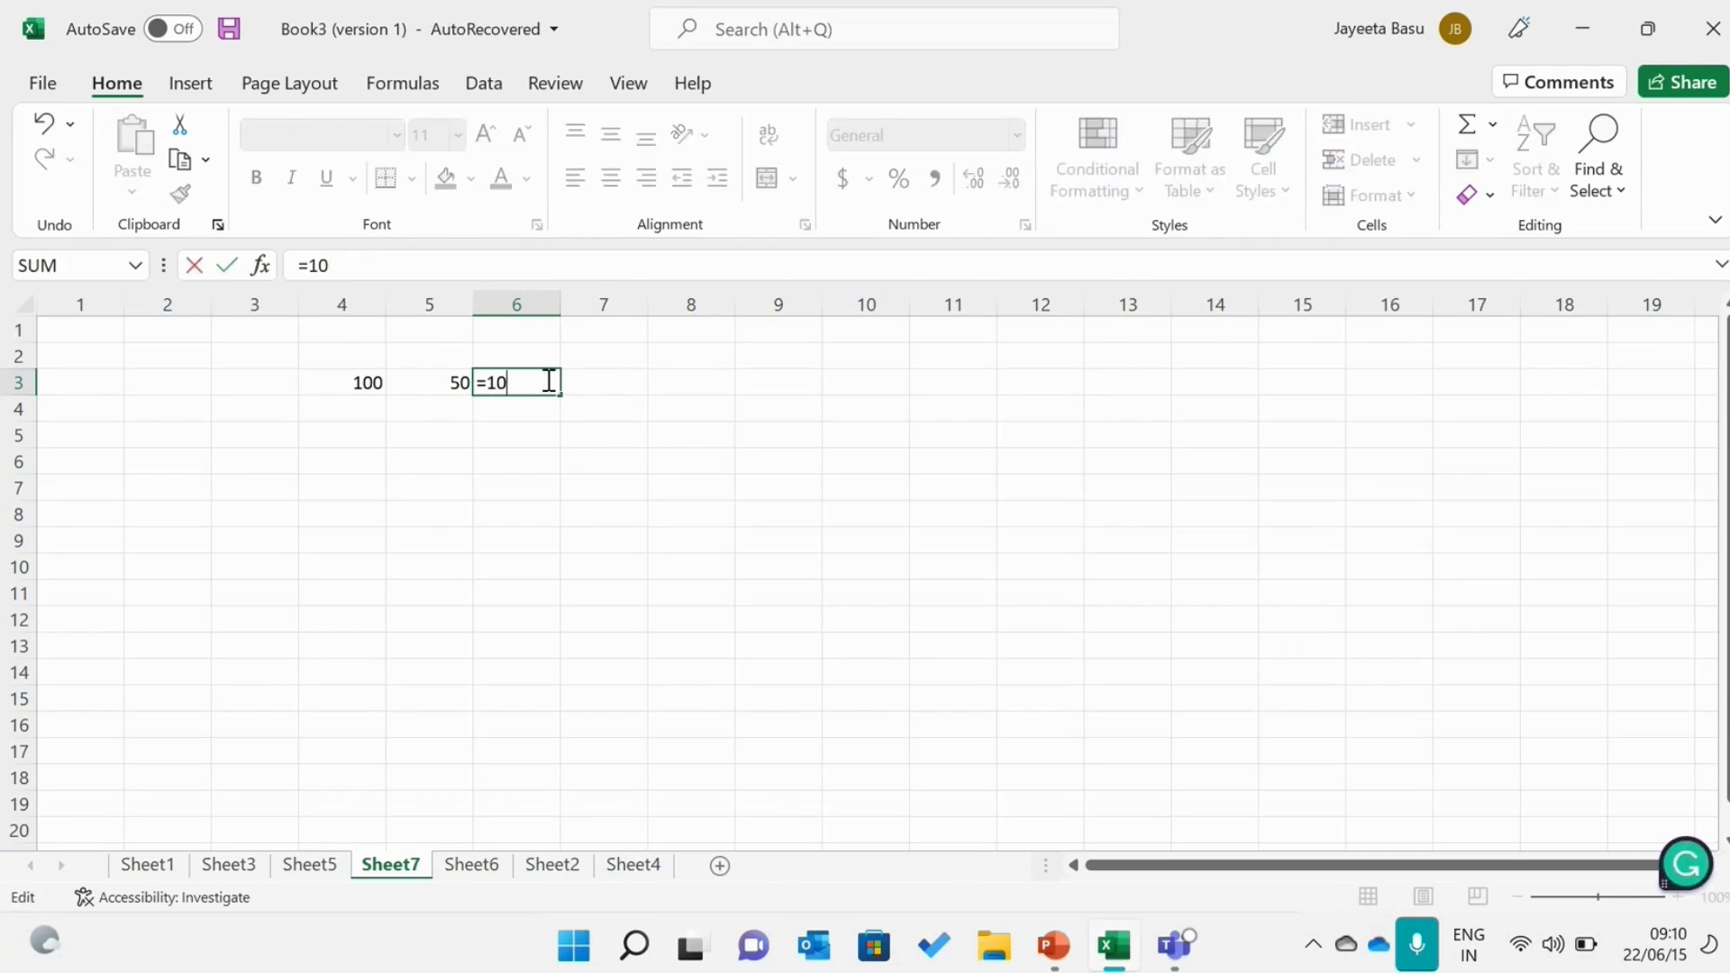
{"action": "type", "text": "100/50"}
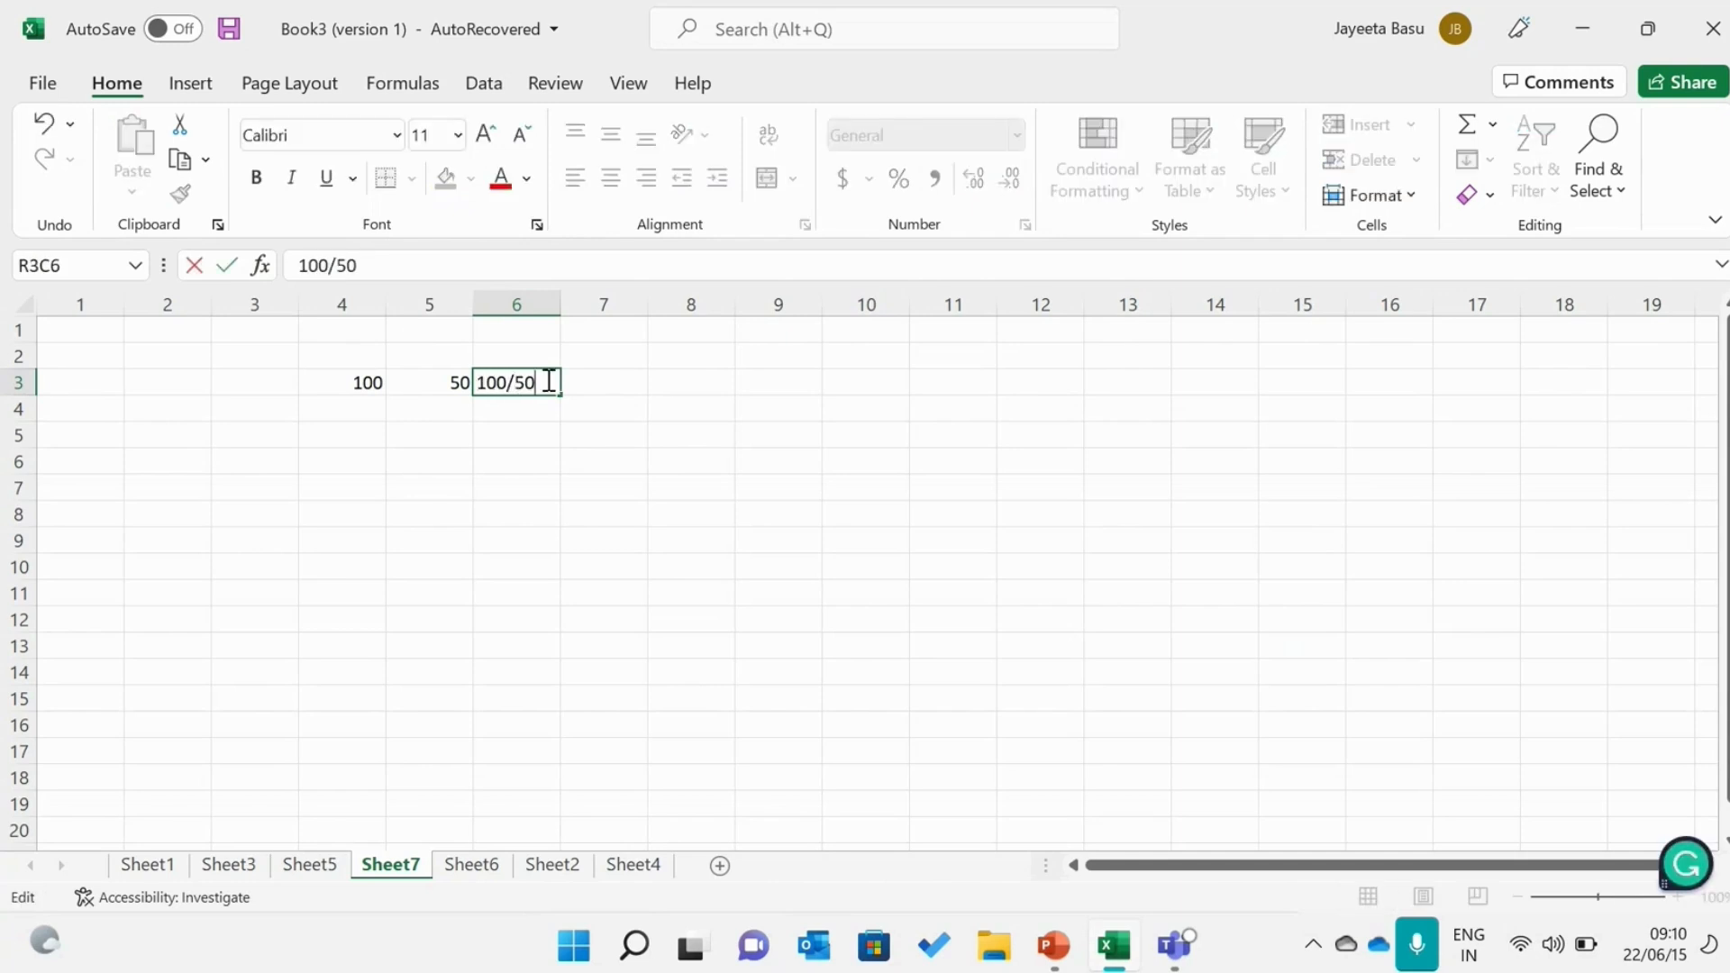
{"action": "key", "text": "Return"}
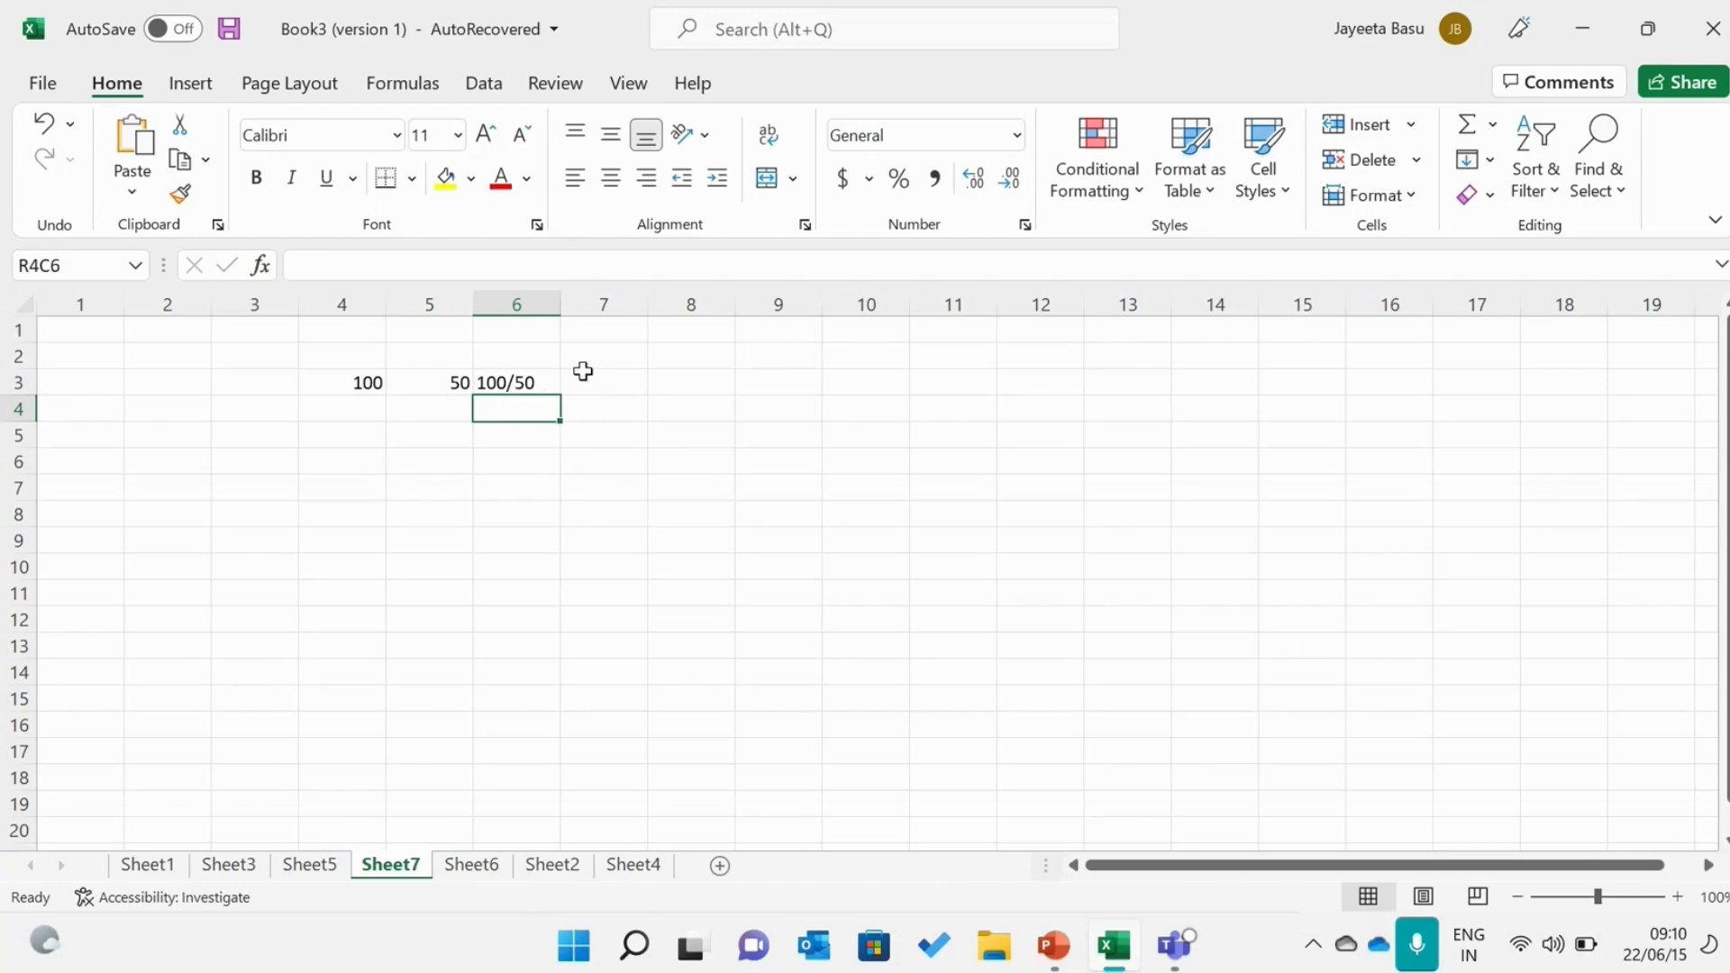
Add an equals sign before 100/50 in cell R3C6 to make it a formula.
{"action": "double_click", "coordinate": [538, 386]}
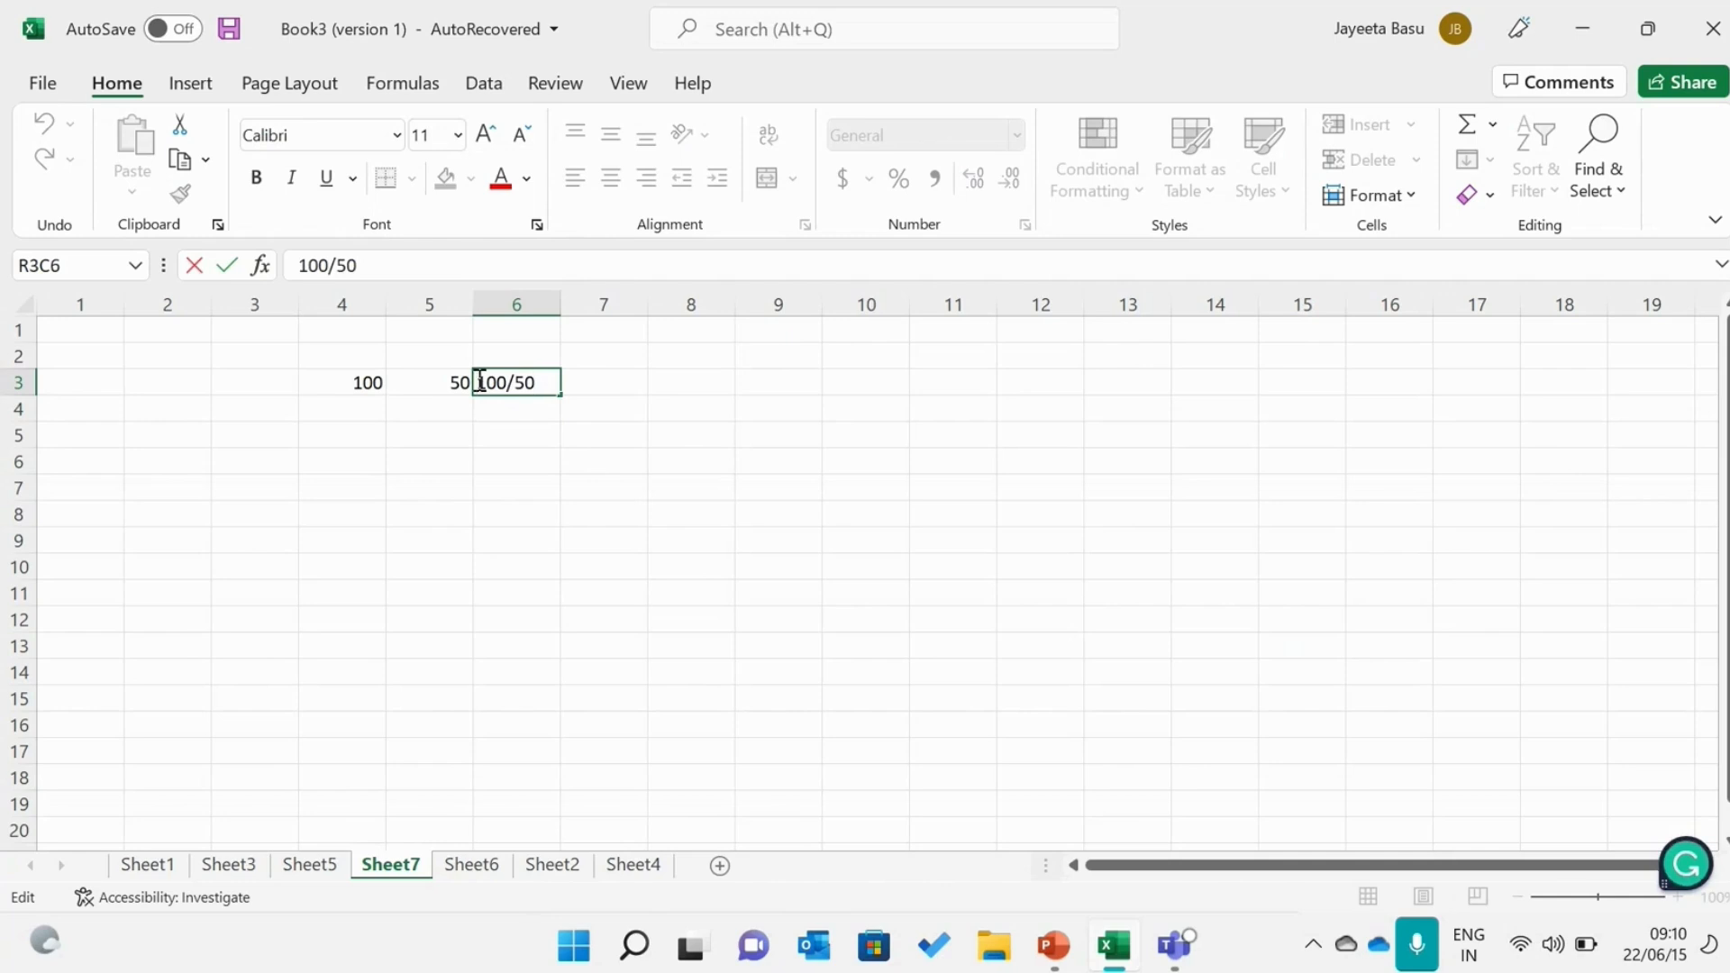
{"action": "left_click", "coordinate": [481, 381]}
{"action": "type", "text": "="}
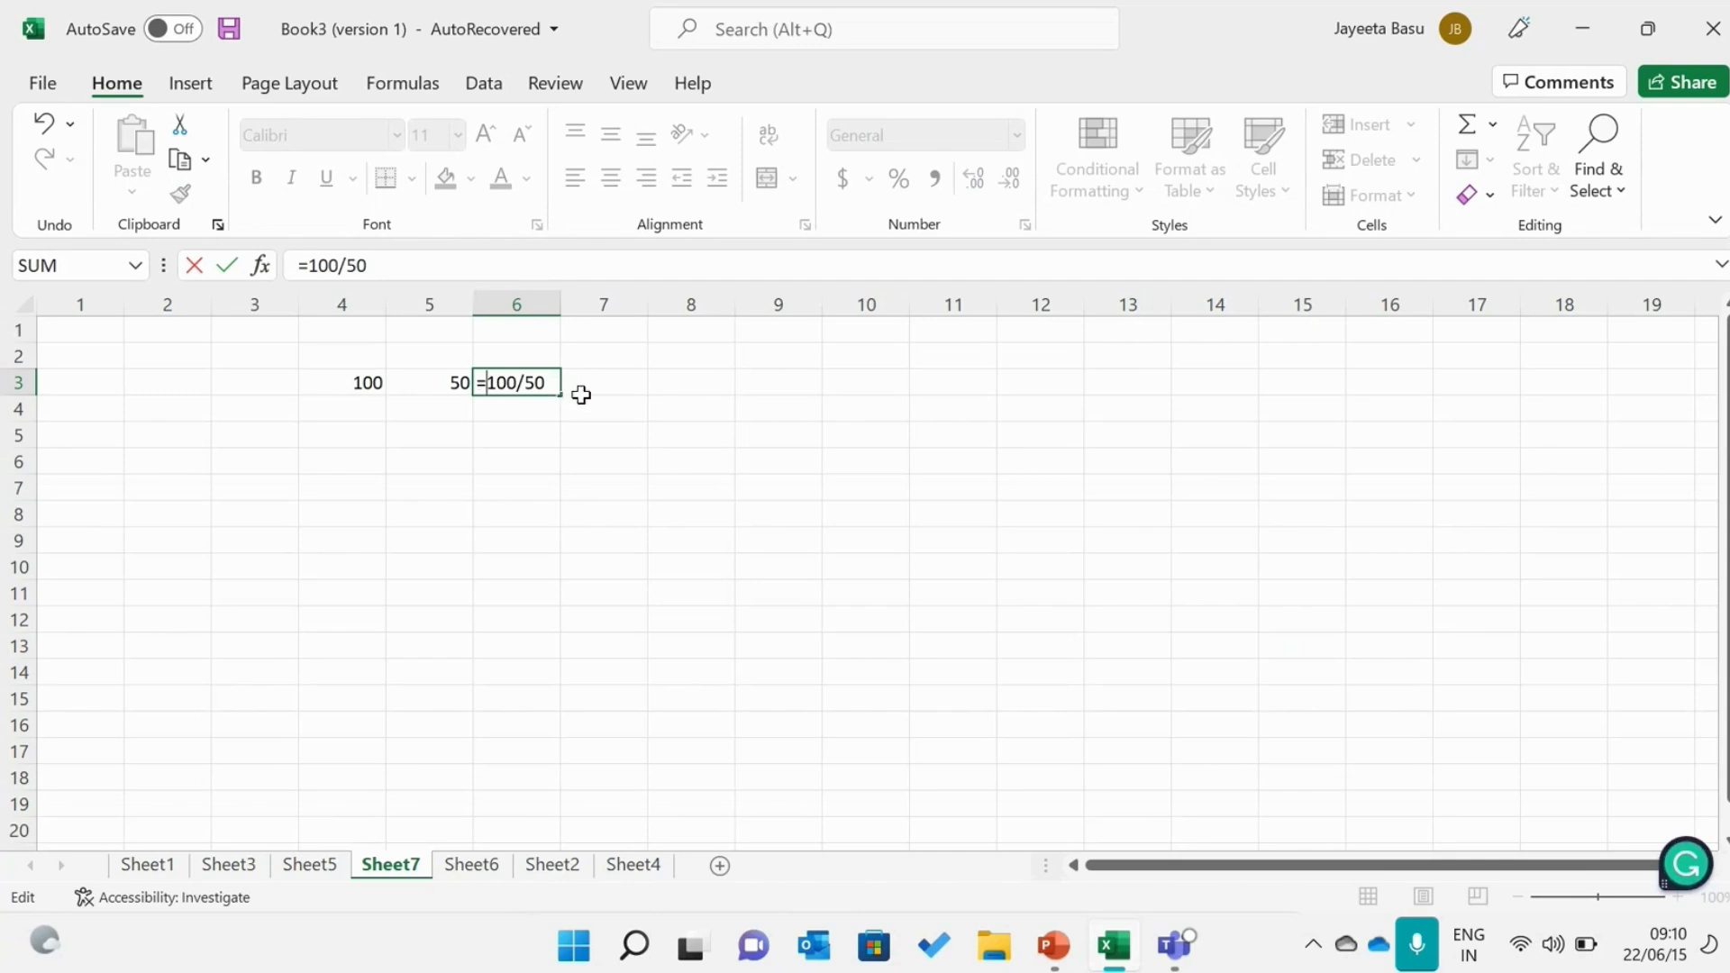
{"action": "key", "text": "Return"}
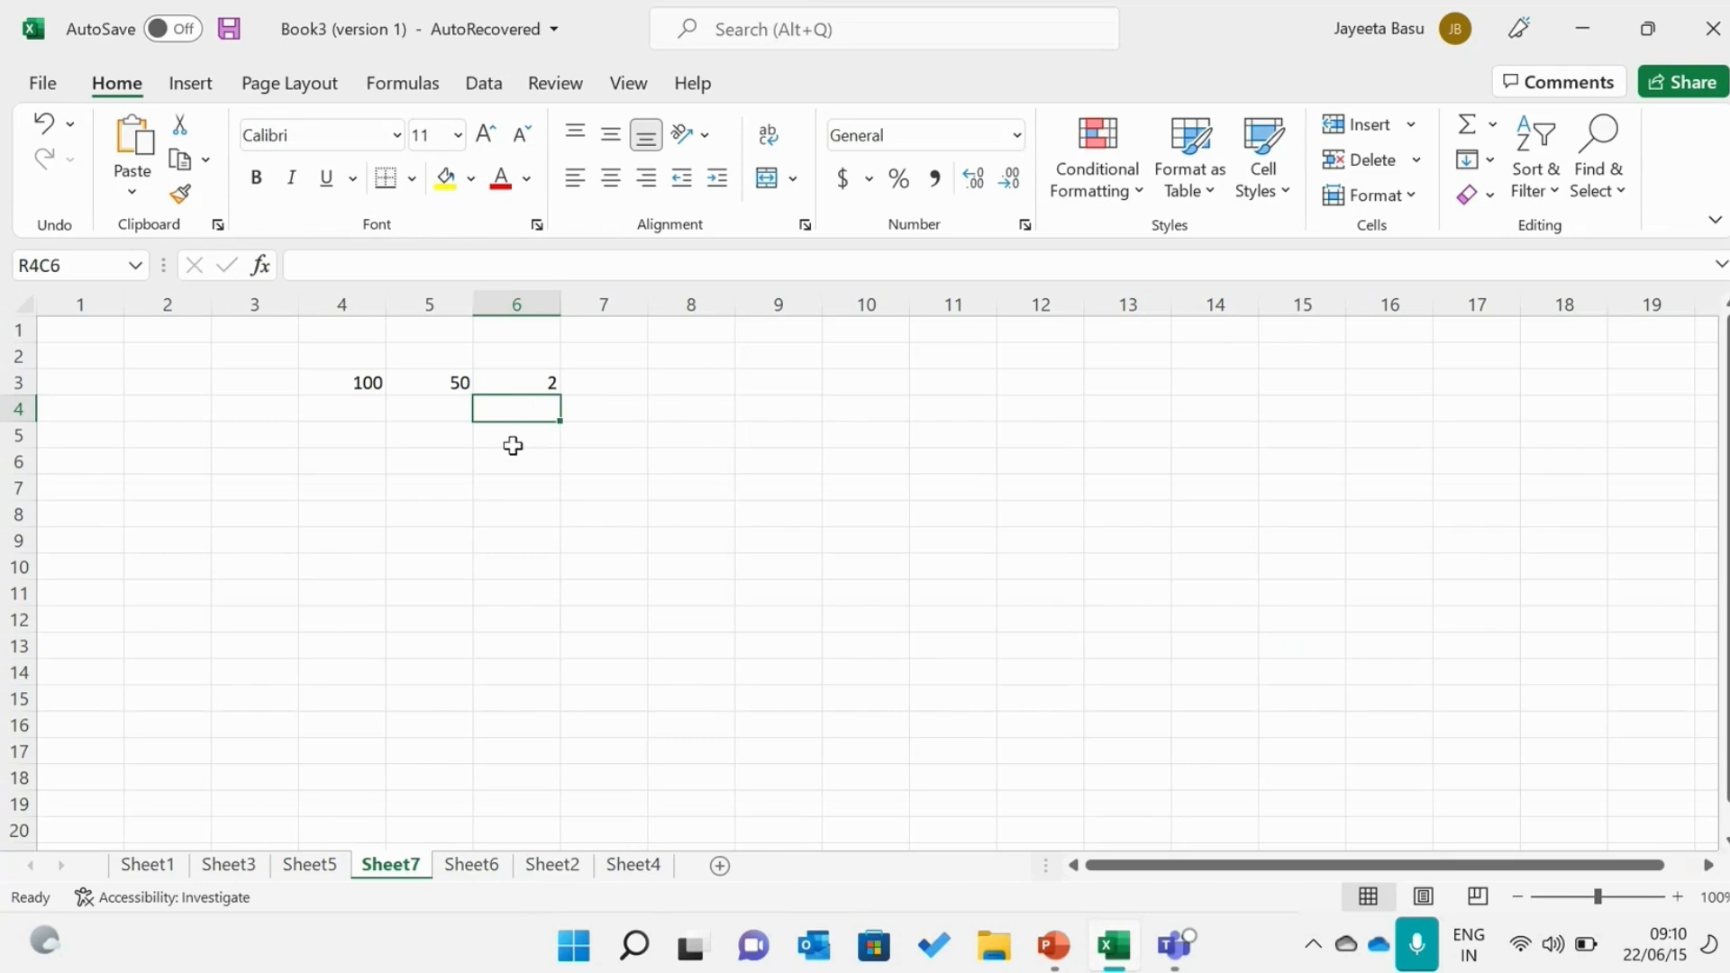
Change the formula in cell R3C6 to divide R3C4 by R3C5 through cell references, as =RC[-2]/RC[-1].
{"action": "double_click", "coordinate": [535, 383]}
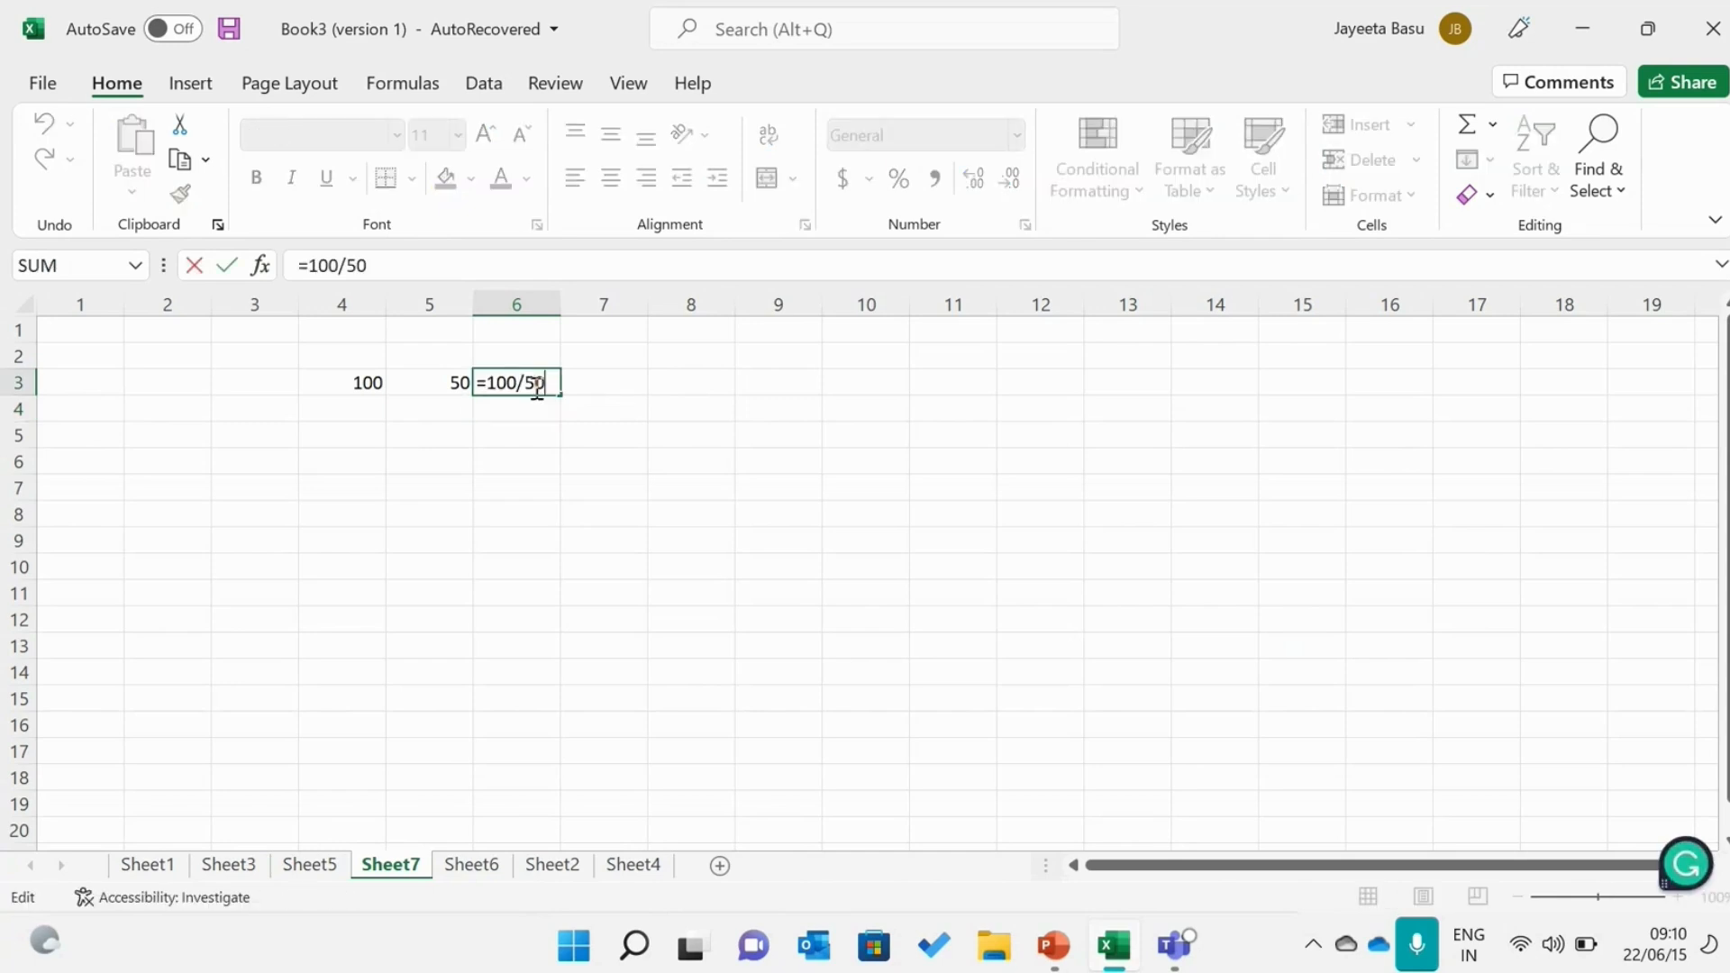
{"action": "key", "text": "BackSpace"}
{"action": "key", "text": "BackSpace"}
{"action": "key", "text": "BackSpace"}
{"action": "key", "text": "BackSpace"}
{"action": "key", "text": "BackSpace"}
{"action": "key", "text": "BackSpace"}
{"action": "left_click", "coordinate": [361, 383]}
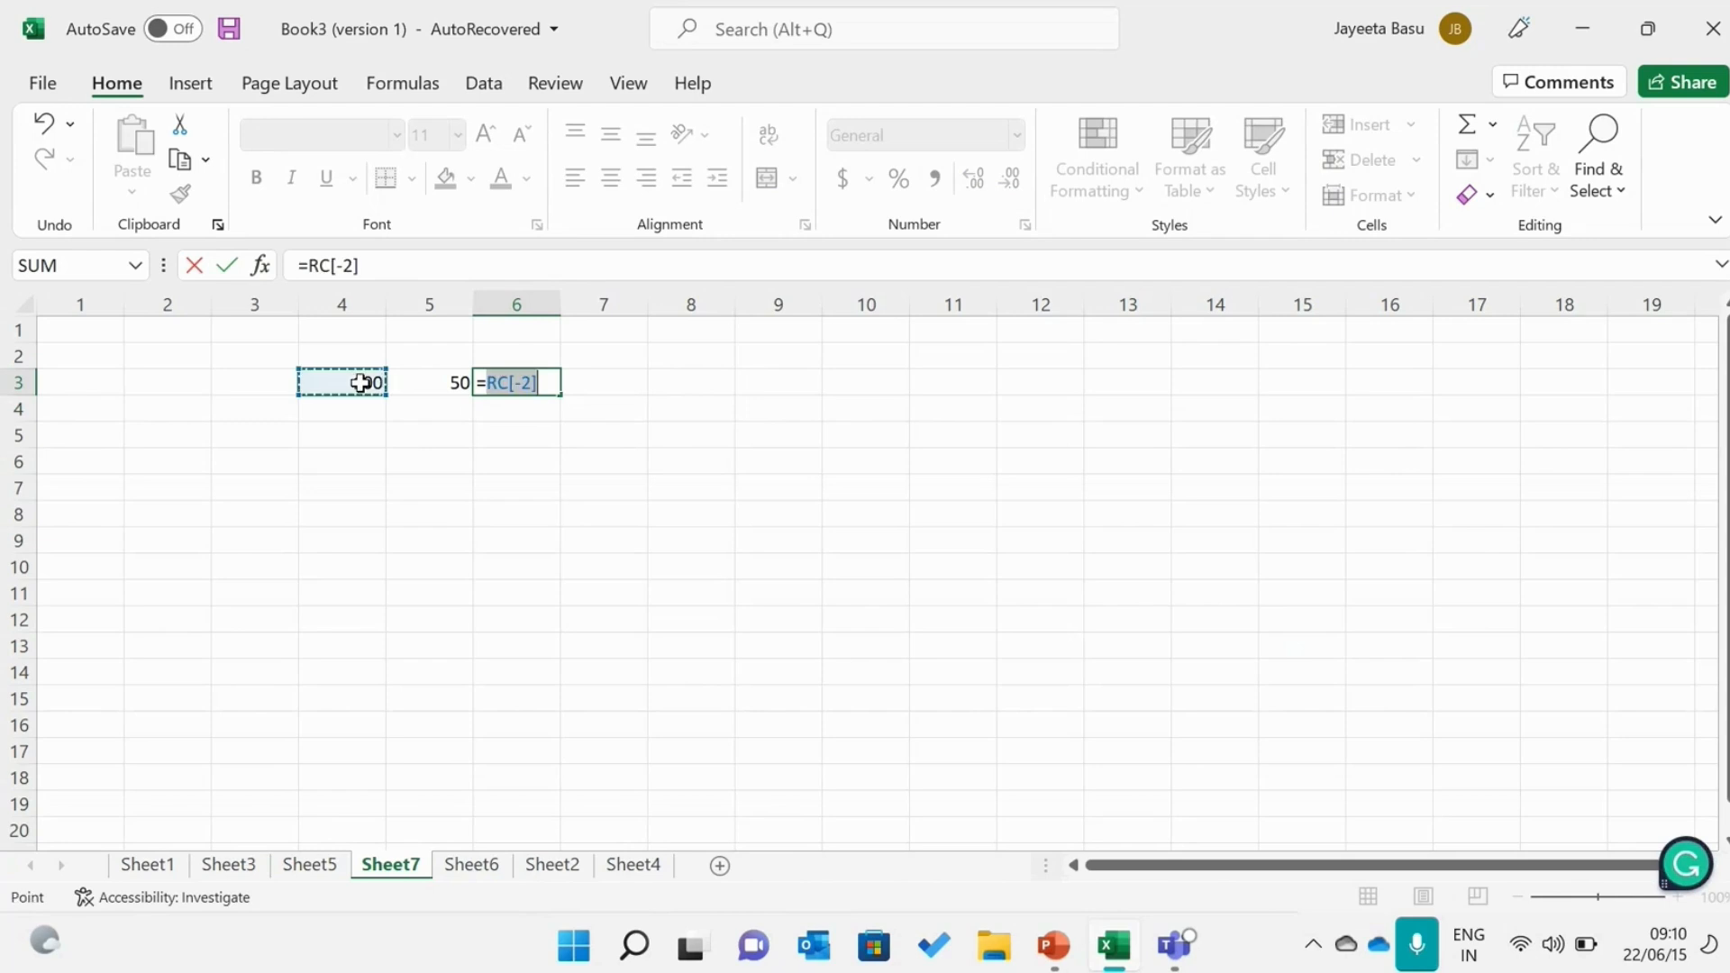
{"action": "left_click", "coordinate": [547, 381]}
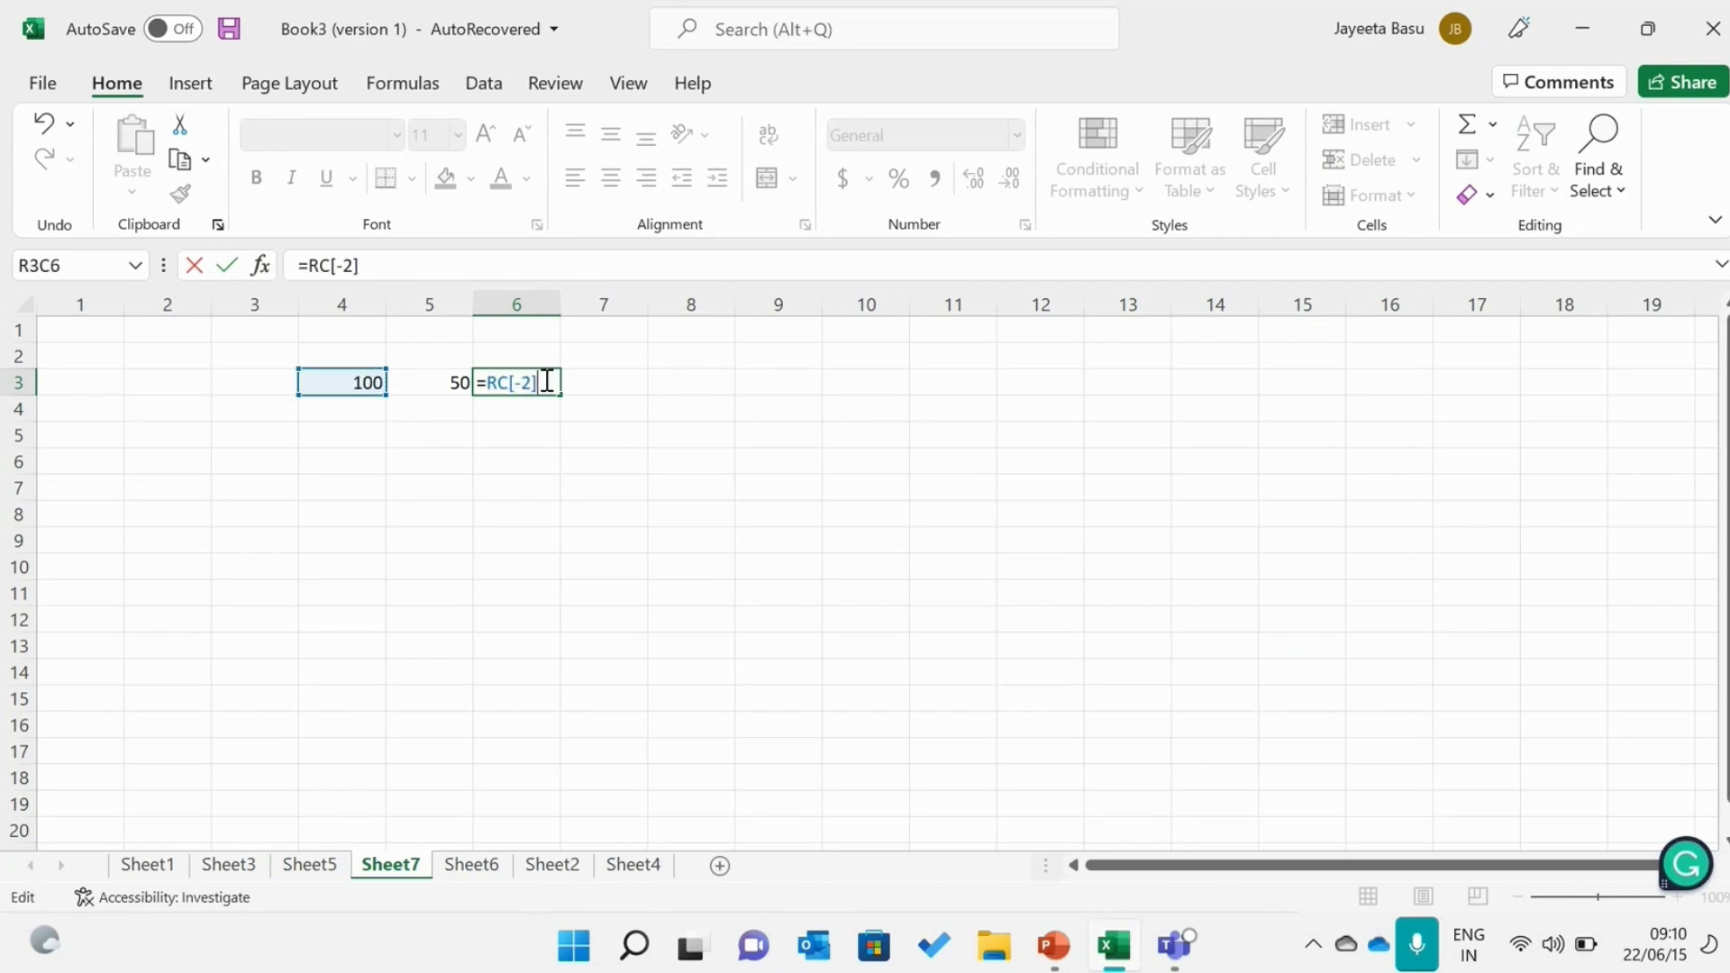
{"action": "type", "text": "/"}
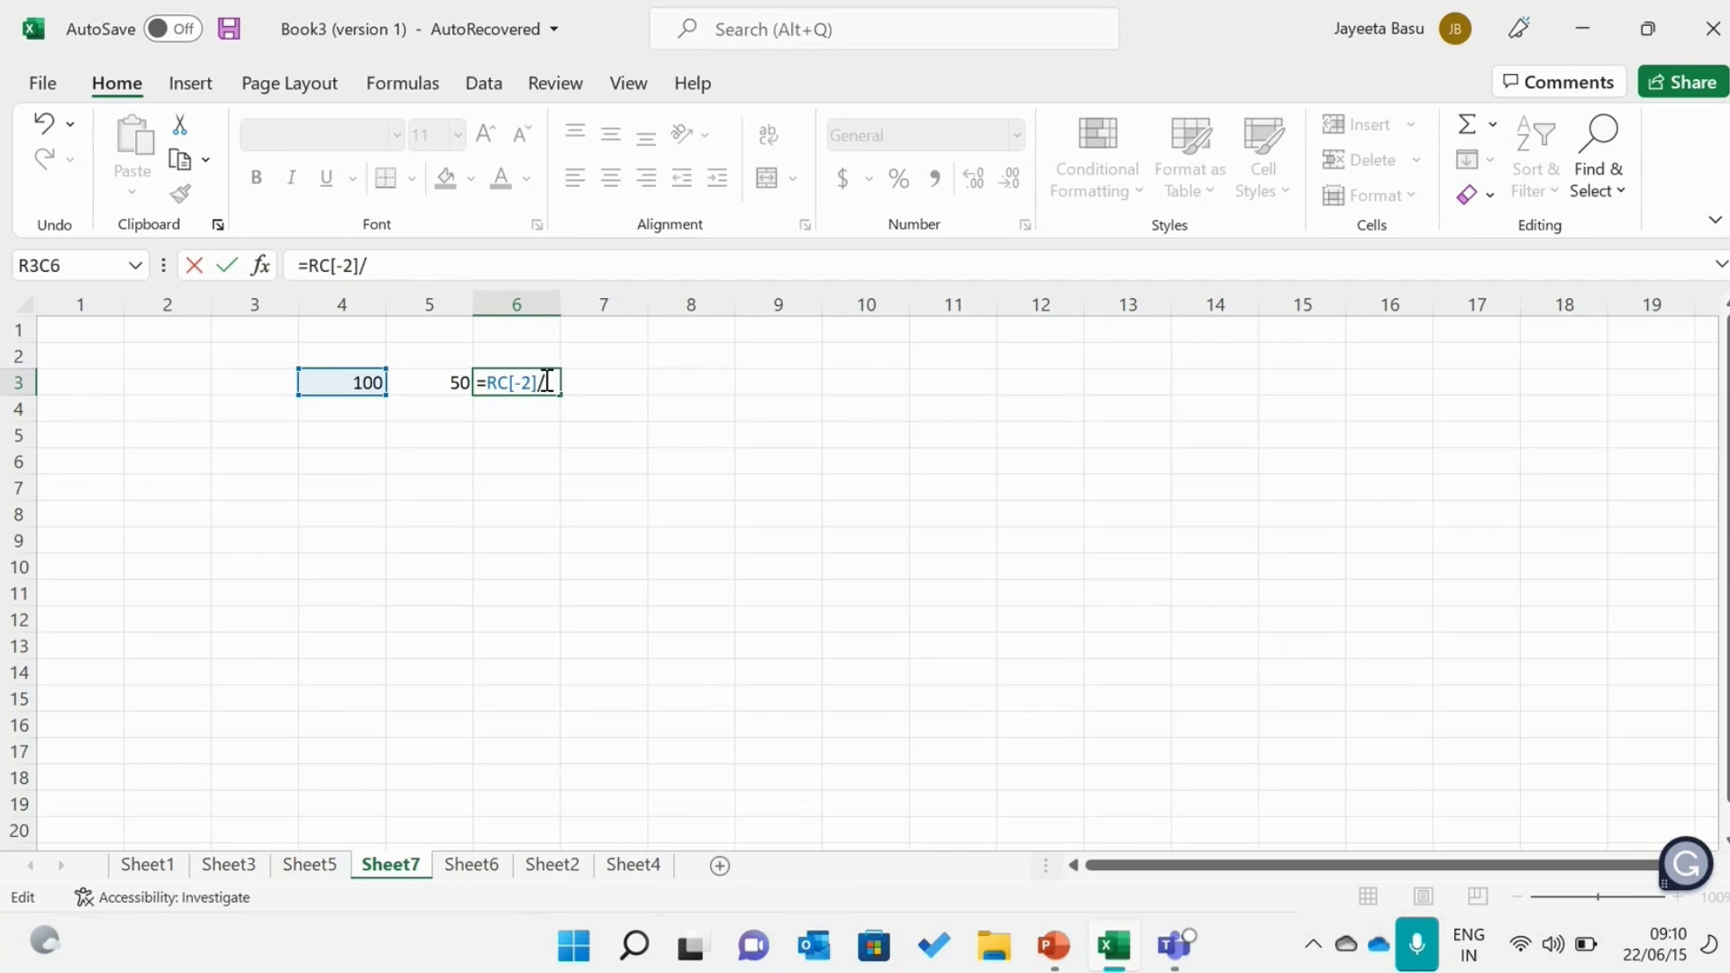
{"action": "left_click", "coordinate": [436, 382]}
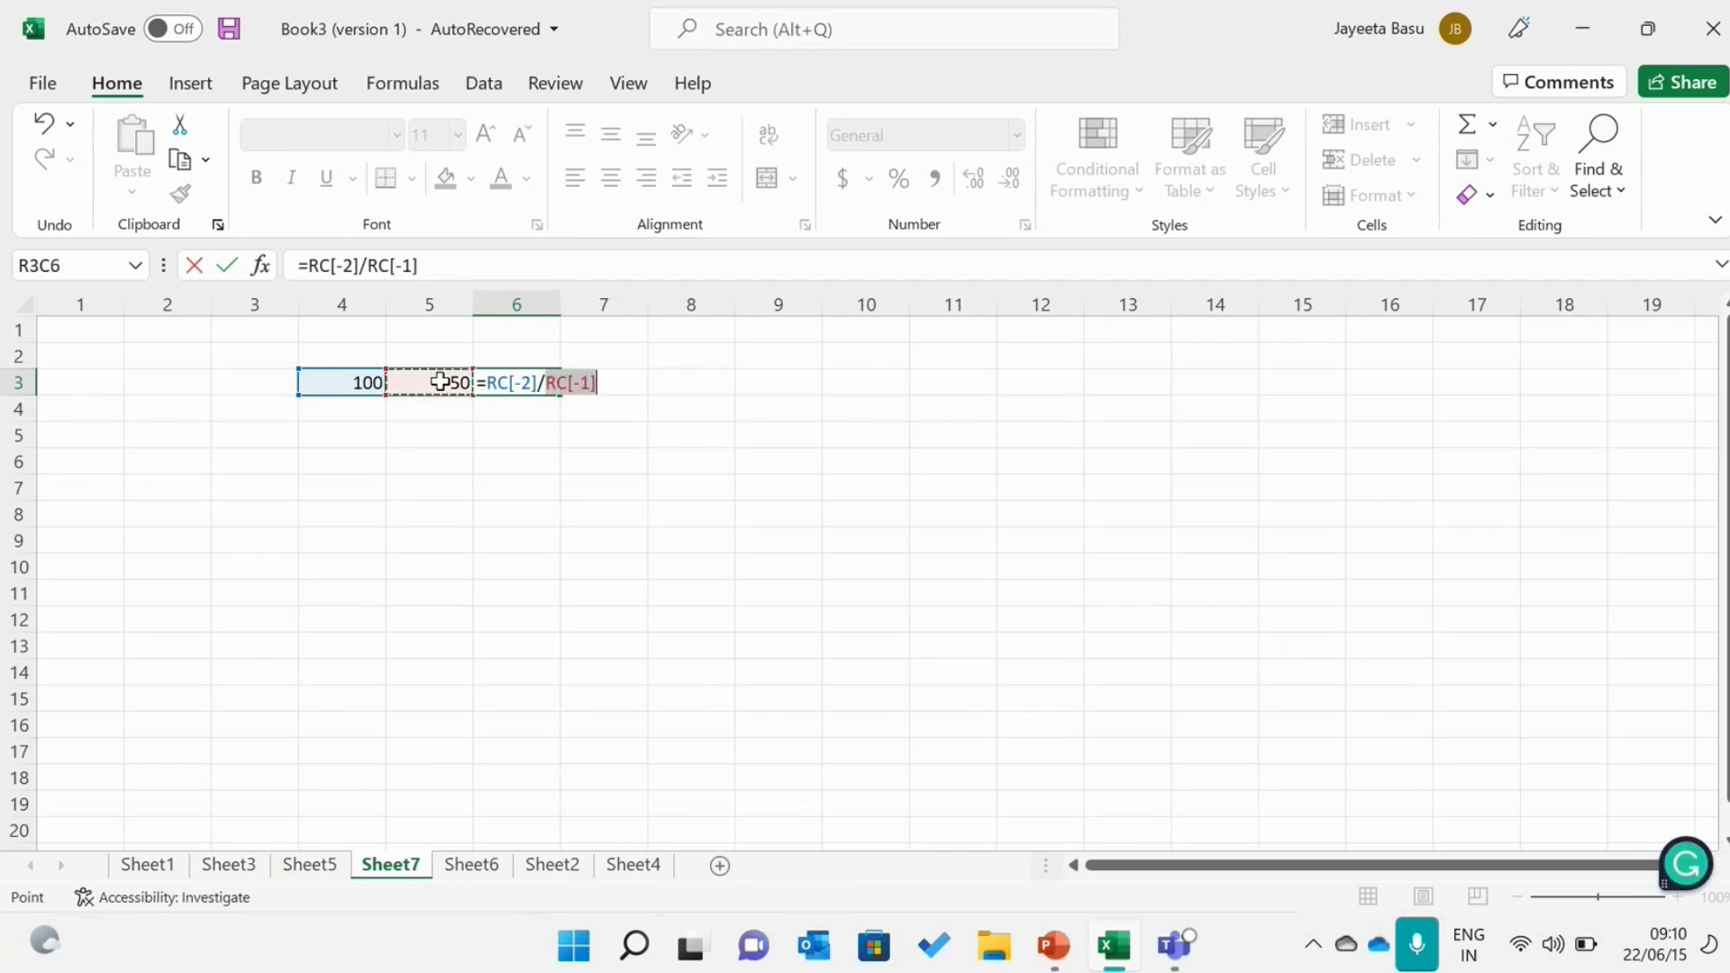
{"action": "left_click", "coordinate": [621, 388]}
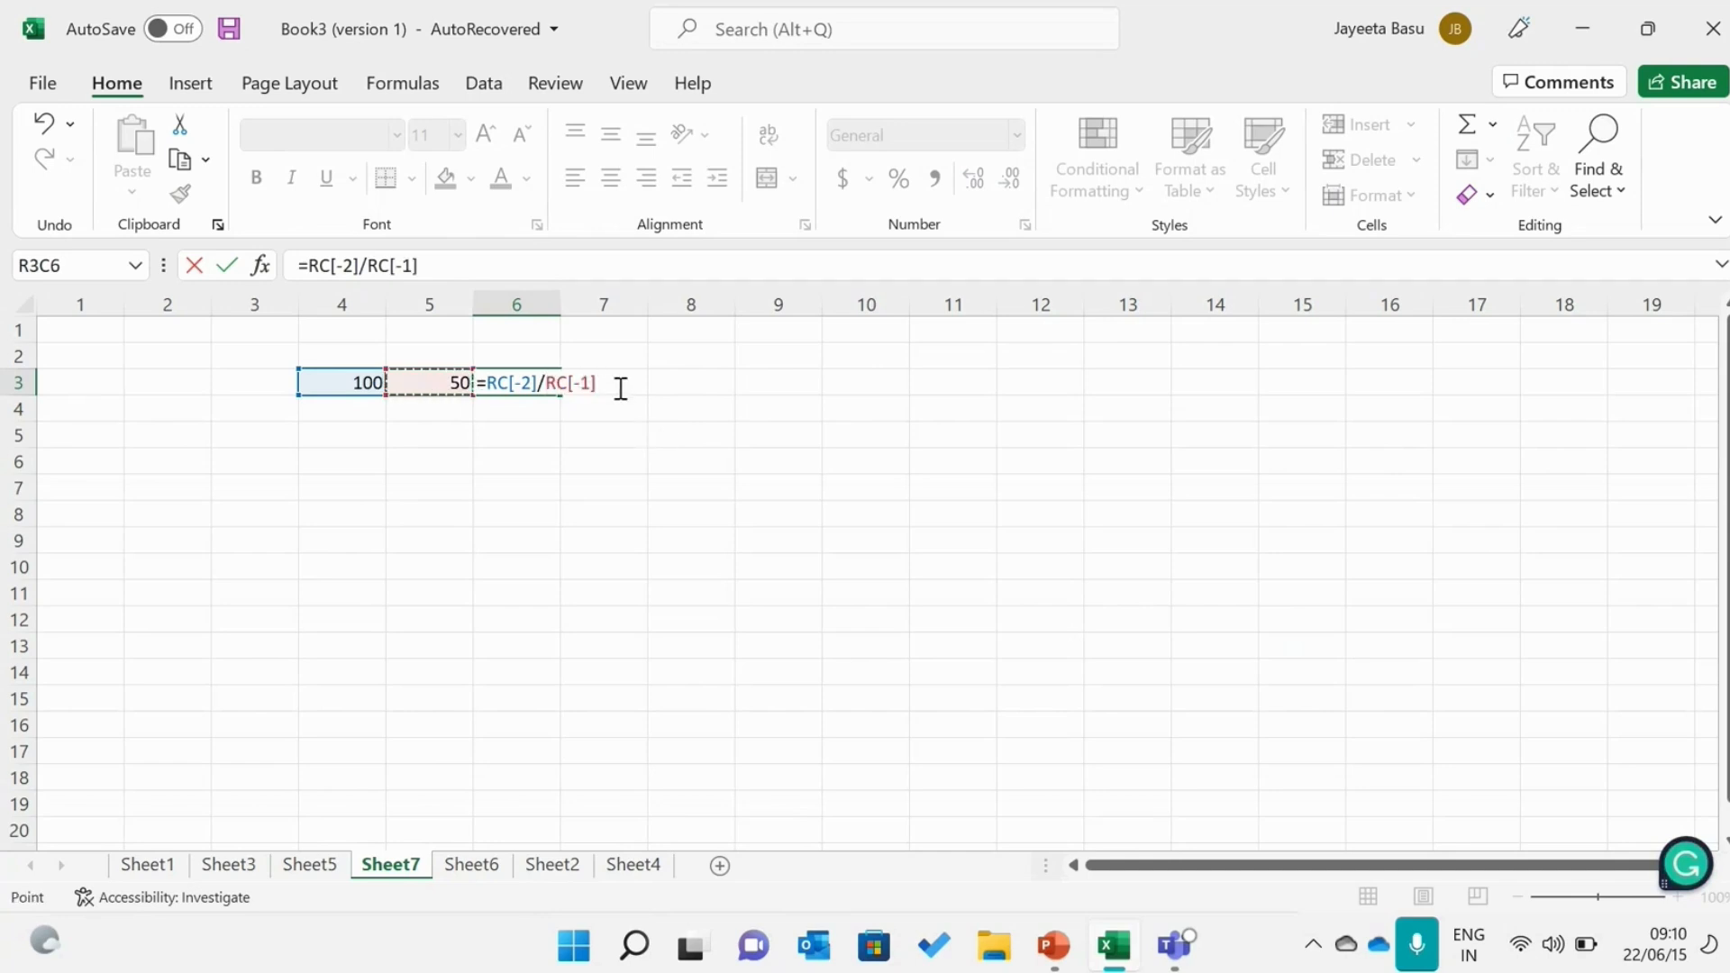
{"action": "key", "text": "Return"}
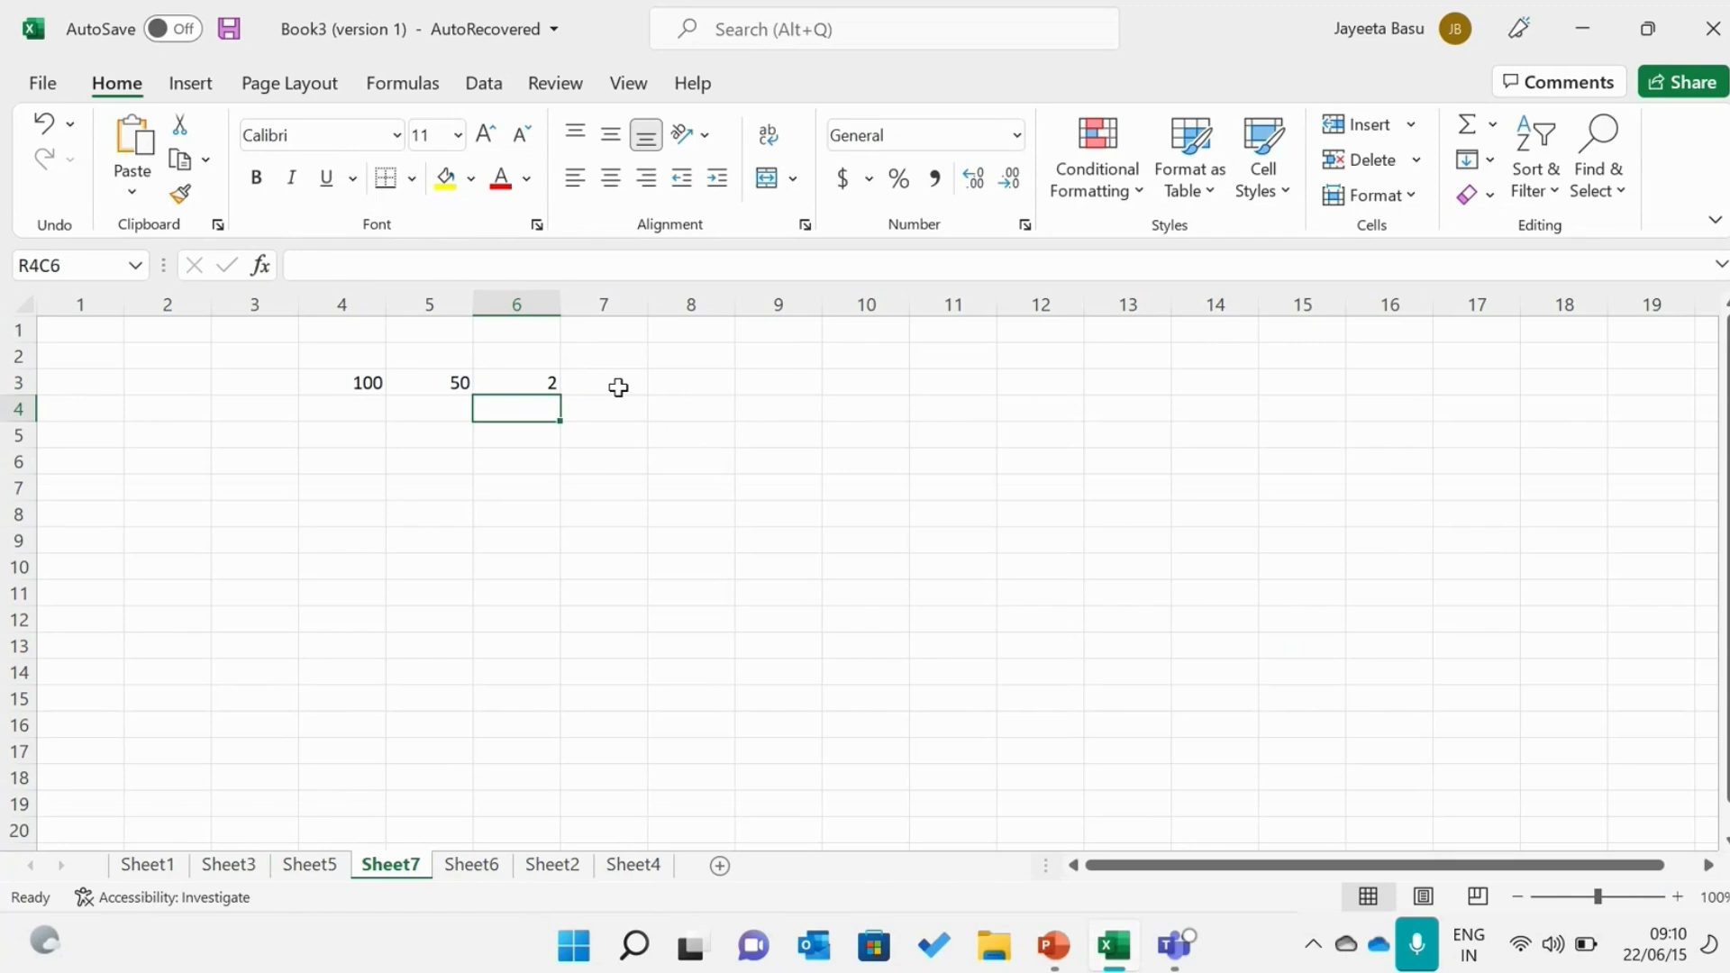
Examine the operand cells R3C4 and R3C5 and the division formula in R3C6.
{"action": "left_click", "coordinate": [538, 387]}
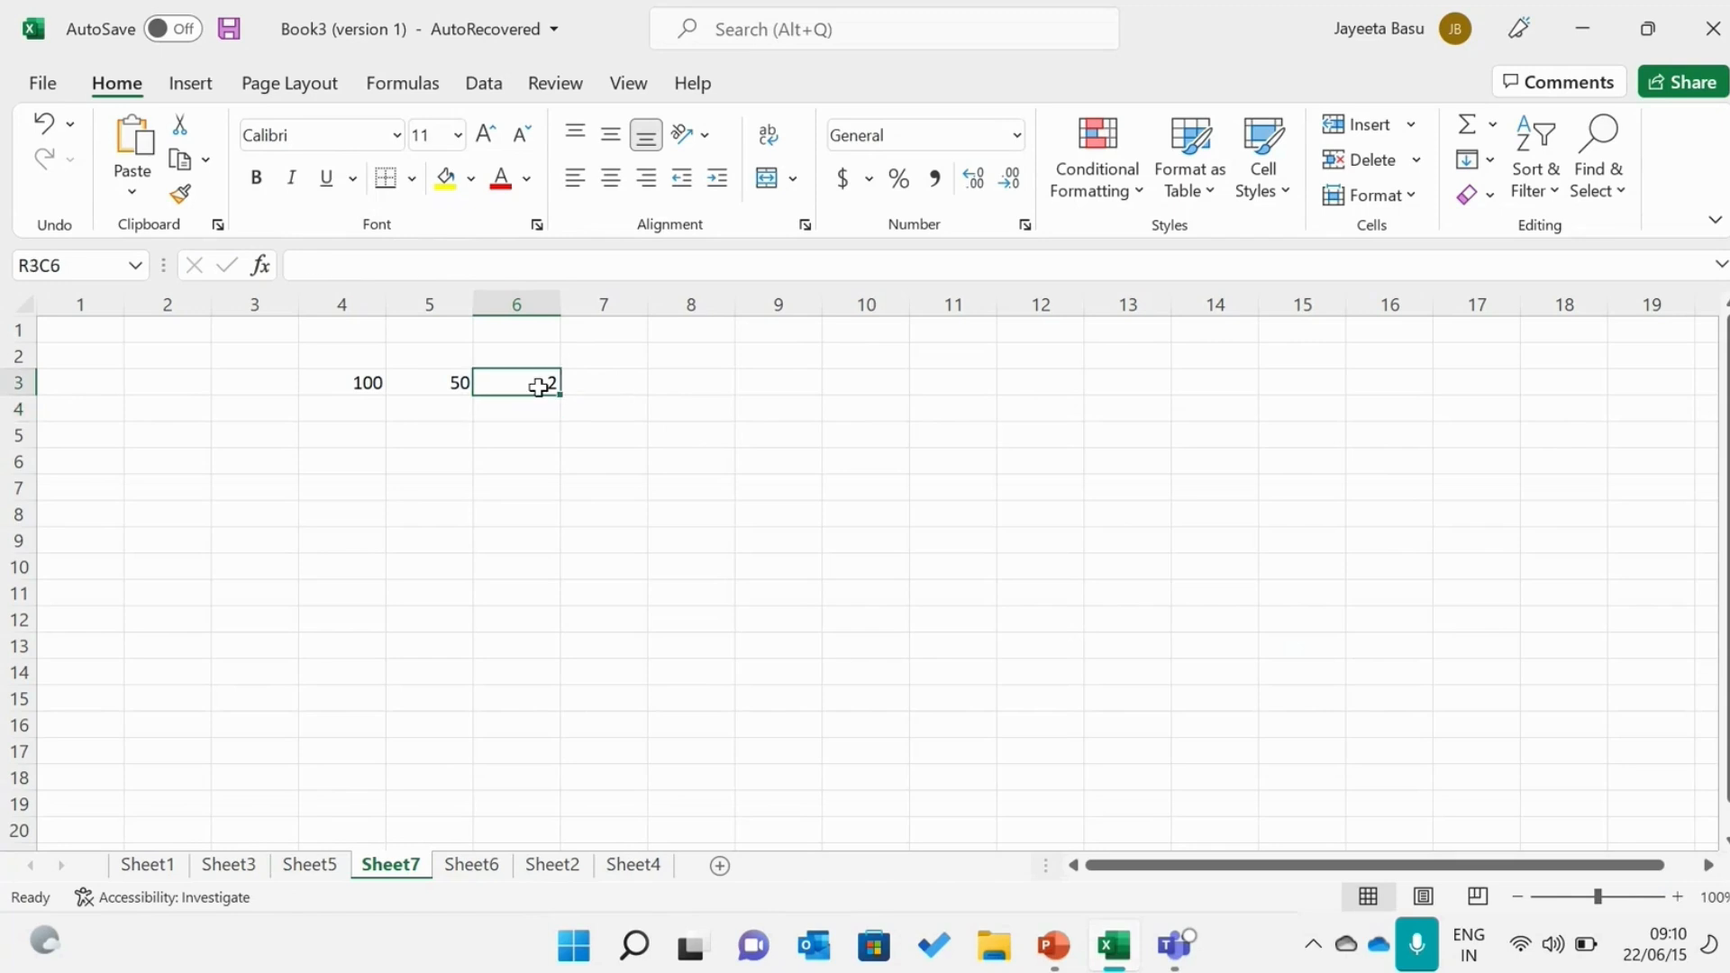
{"action": "left_click", "coordinate": [358, 389]}
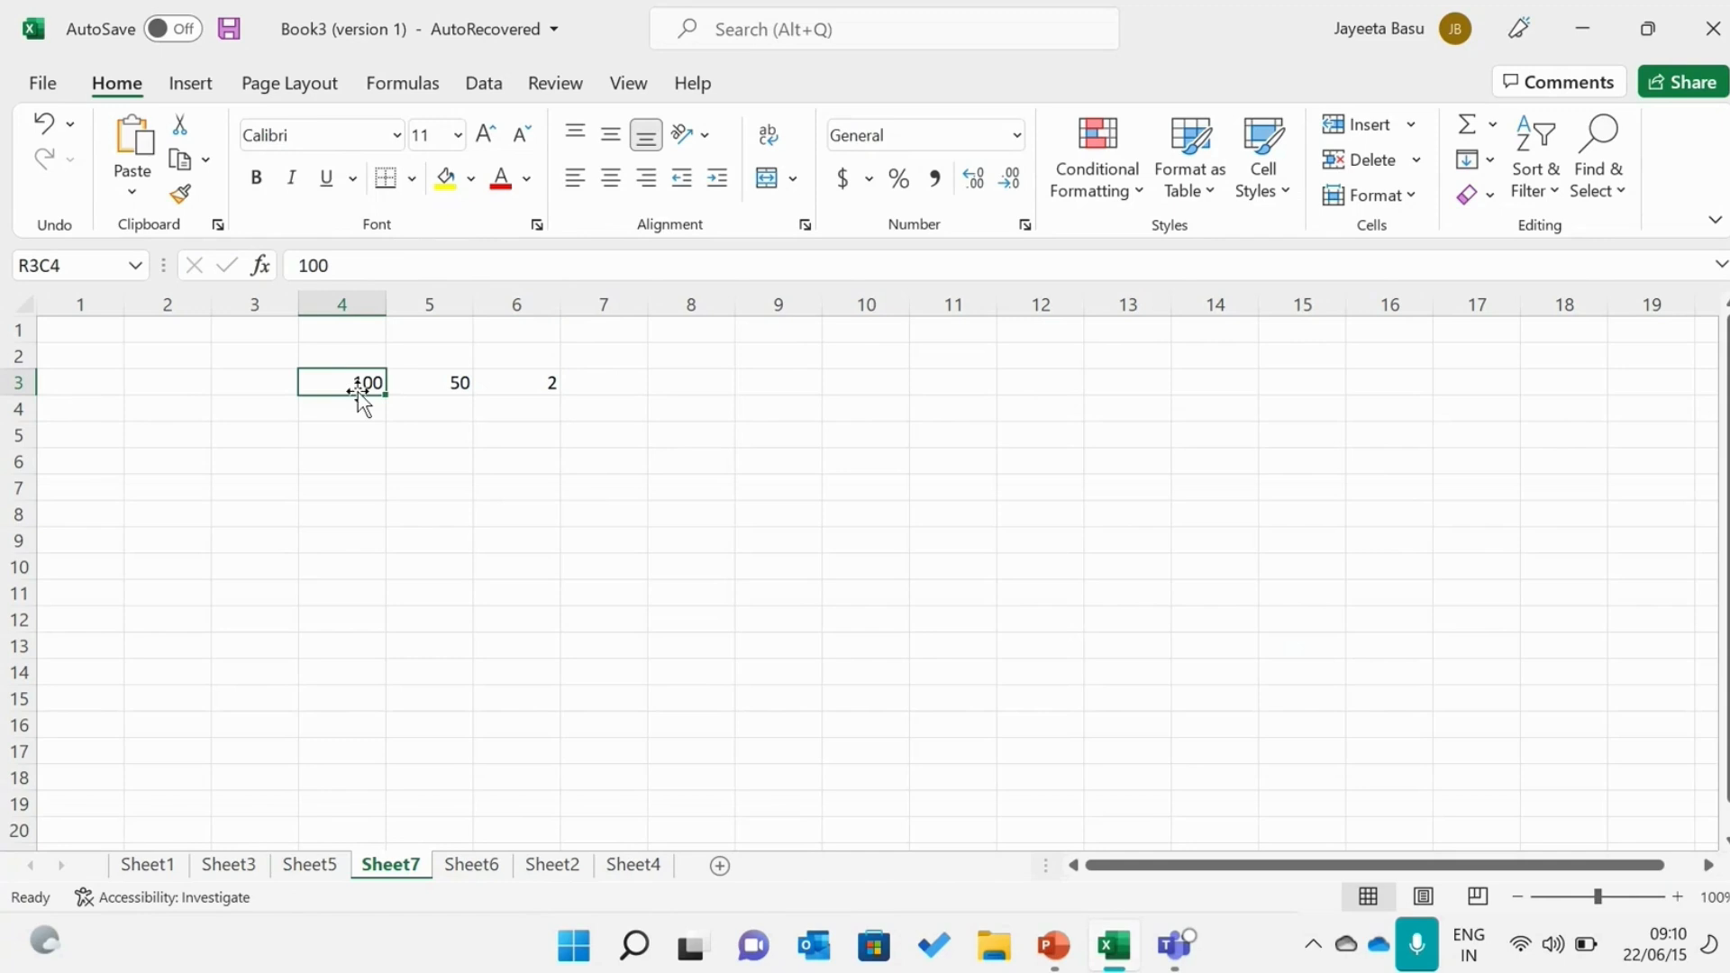
{"action": "left_click", "coordinate": [426, 390]}
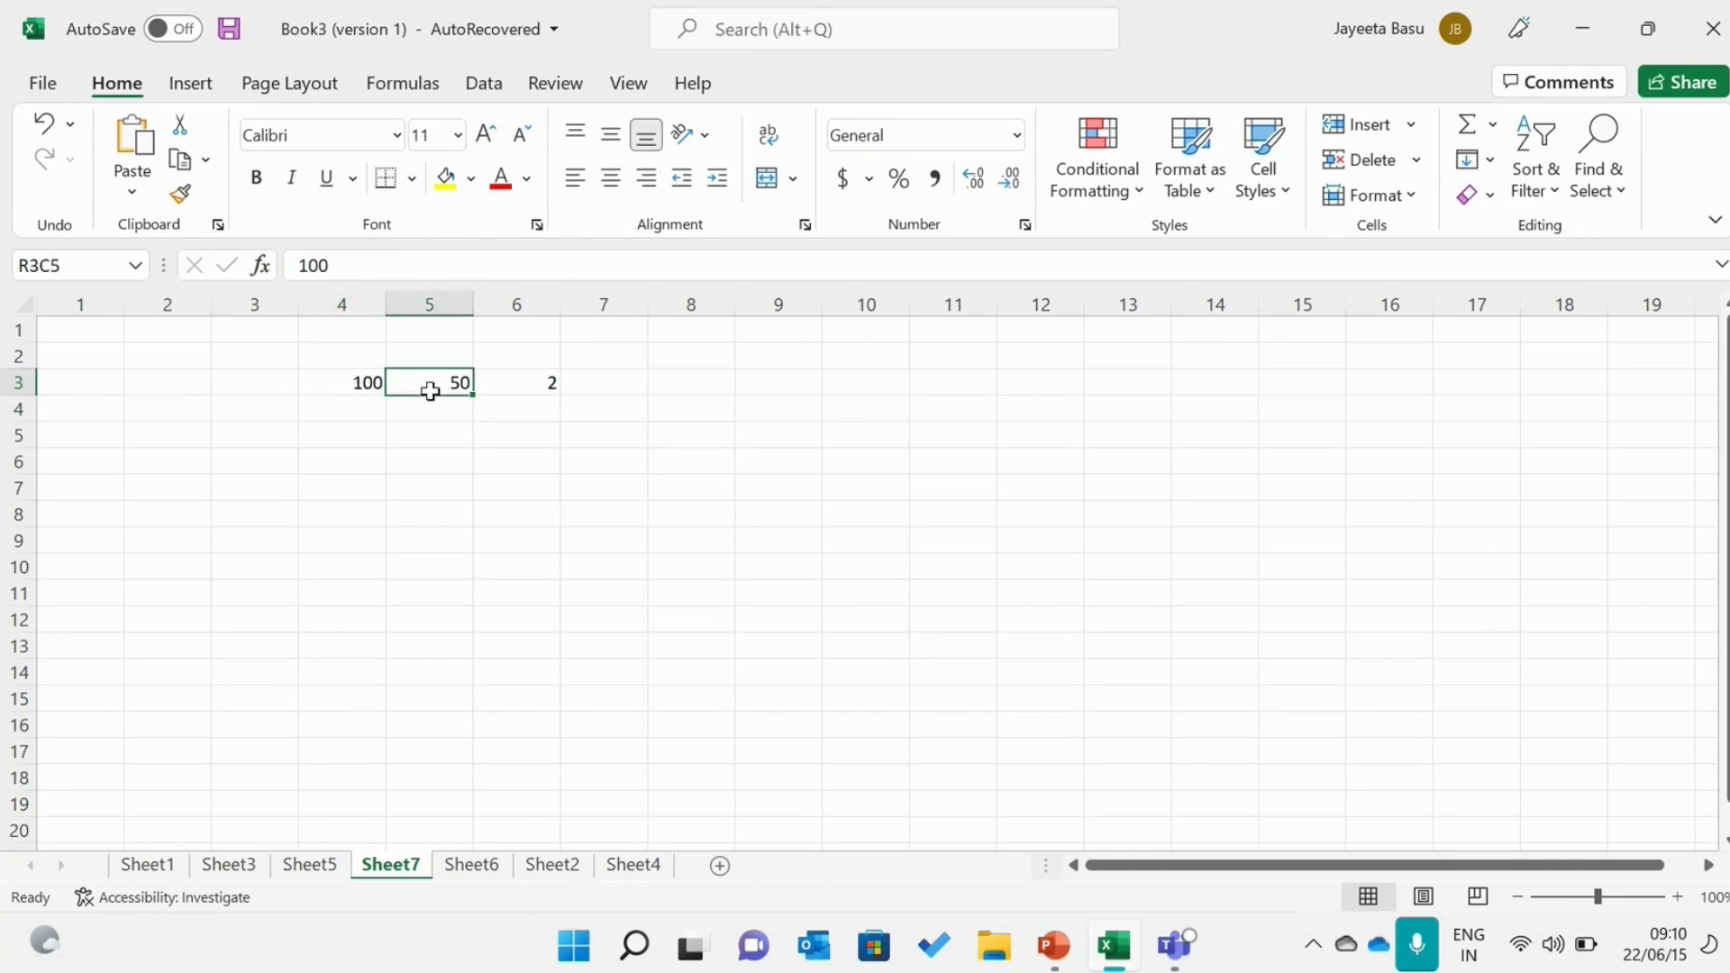
{"action": "left_click", "coordinate": [528, 385]}
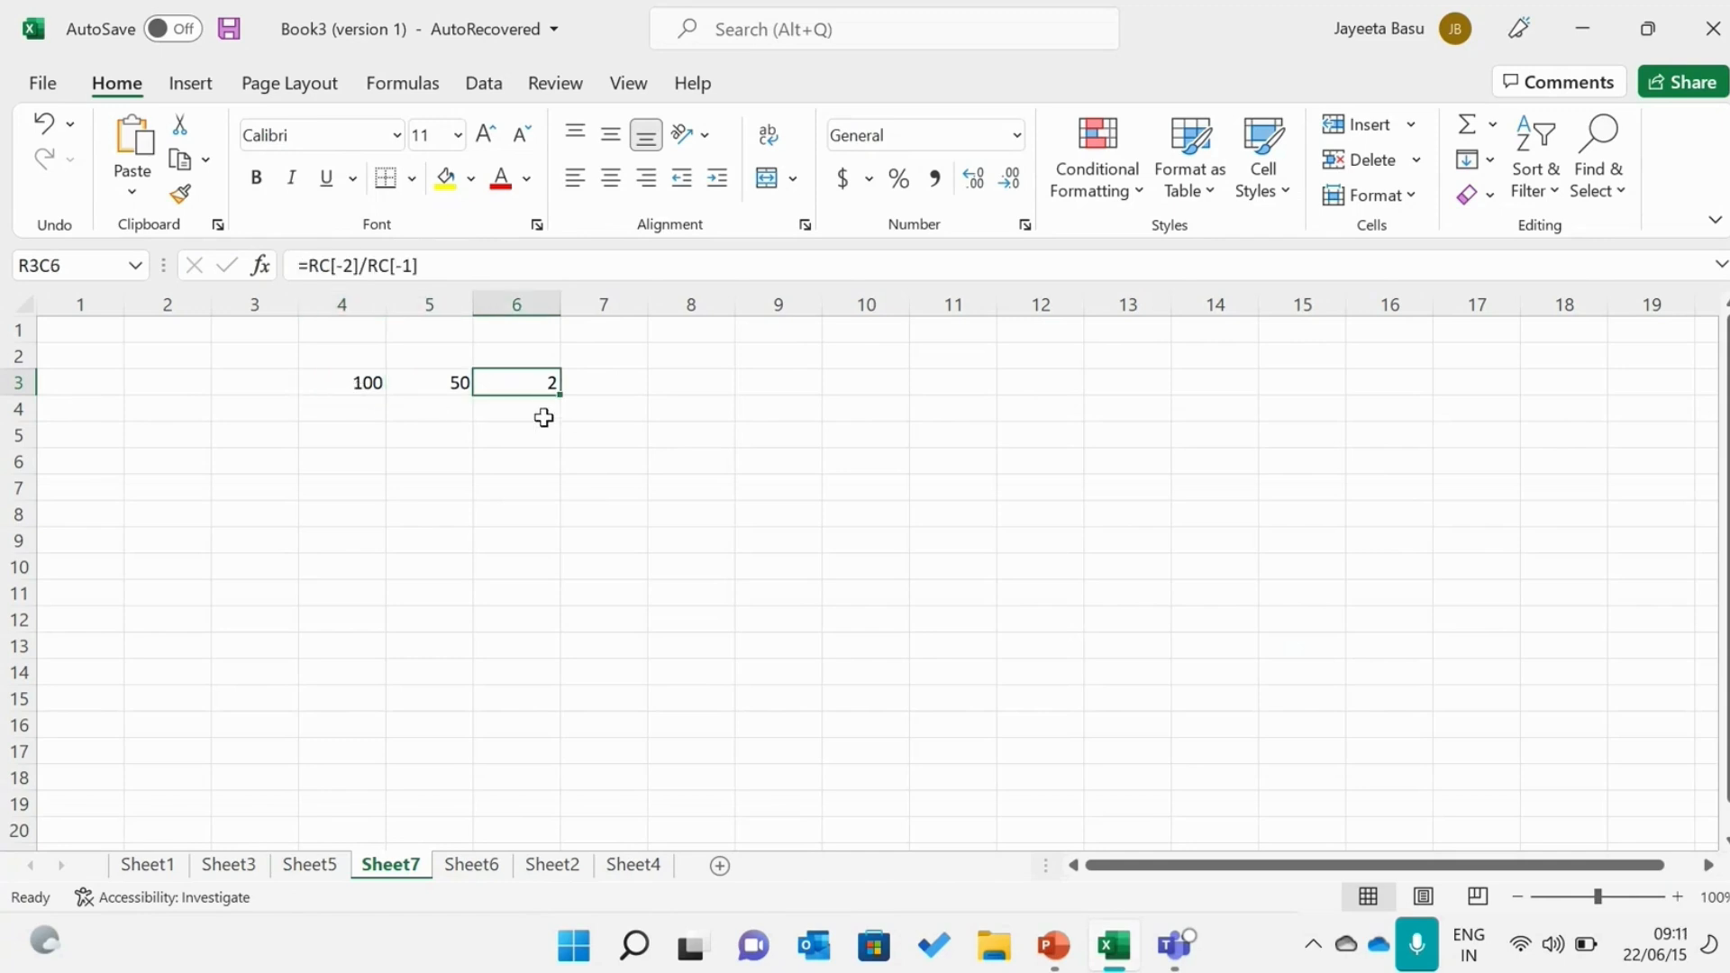
{"action": "left_click", "coordinate": [545, 419]}
{"action": "left_click", "coordinate": [523, 388]}
Rewrite the formula in cell R3C6 with the division in parentheses, as =(RC[-2]/RC[-1]).
{"action": "double_click", "coordinate": [523, 388]}
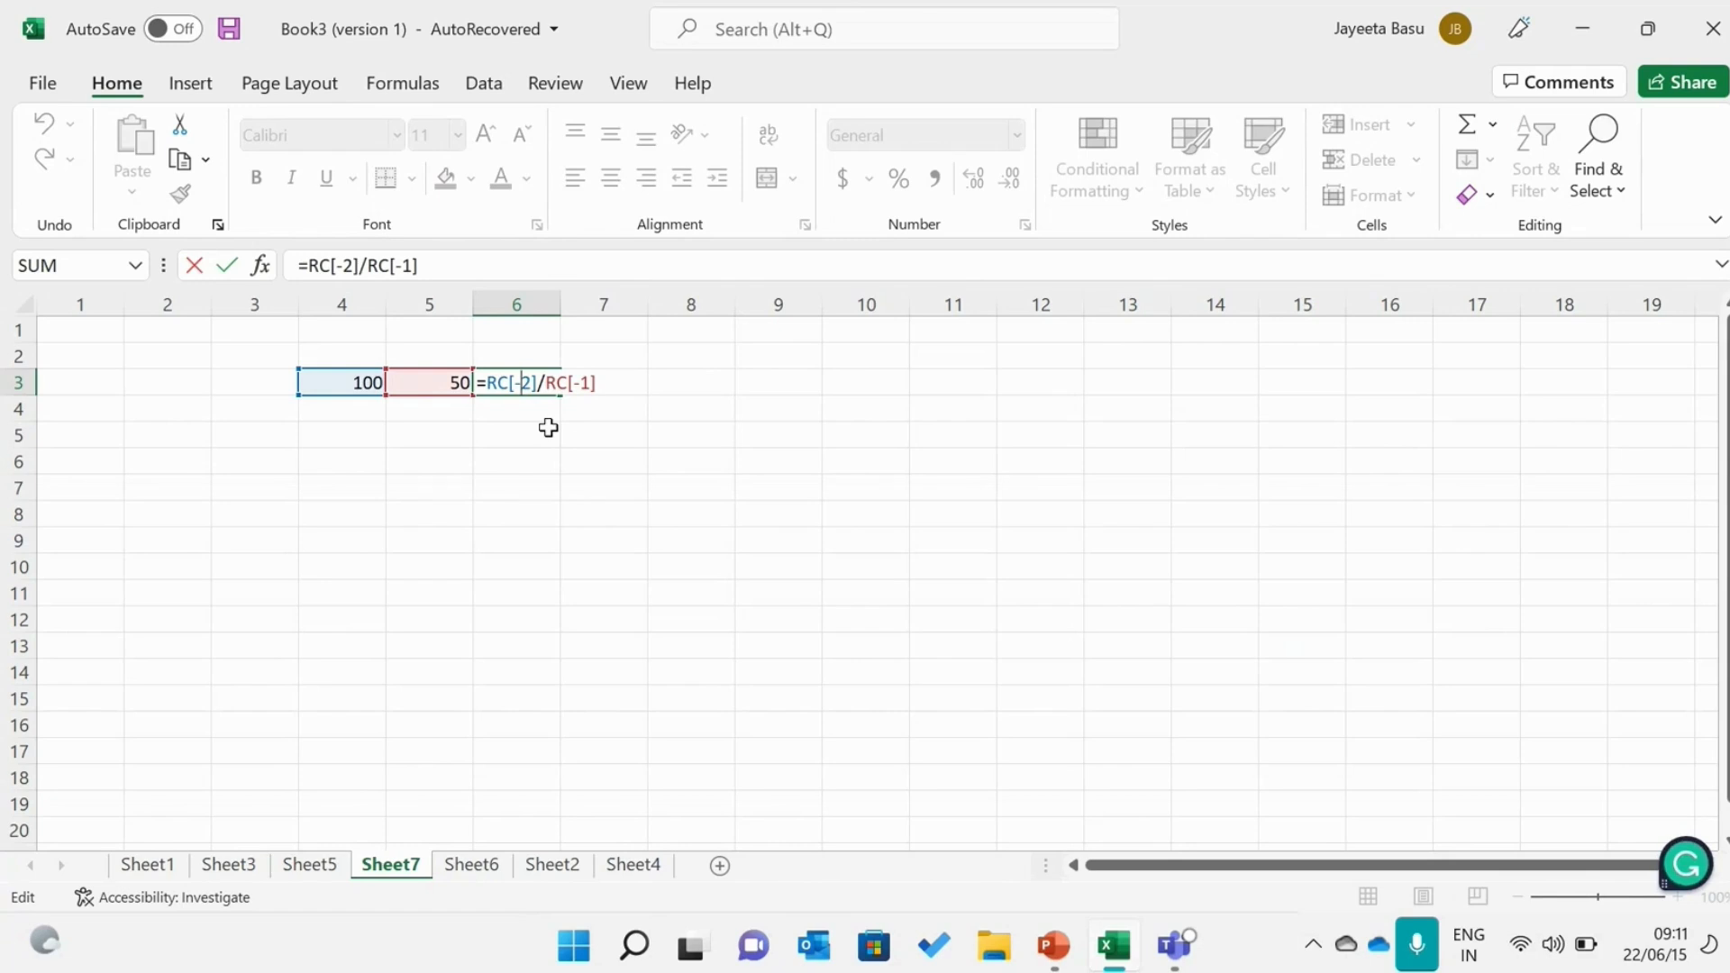
{"action": "left_click", "coordinate": [546, 413]}
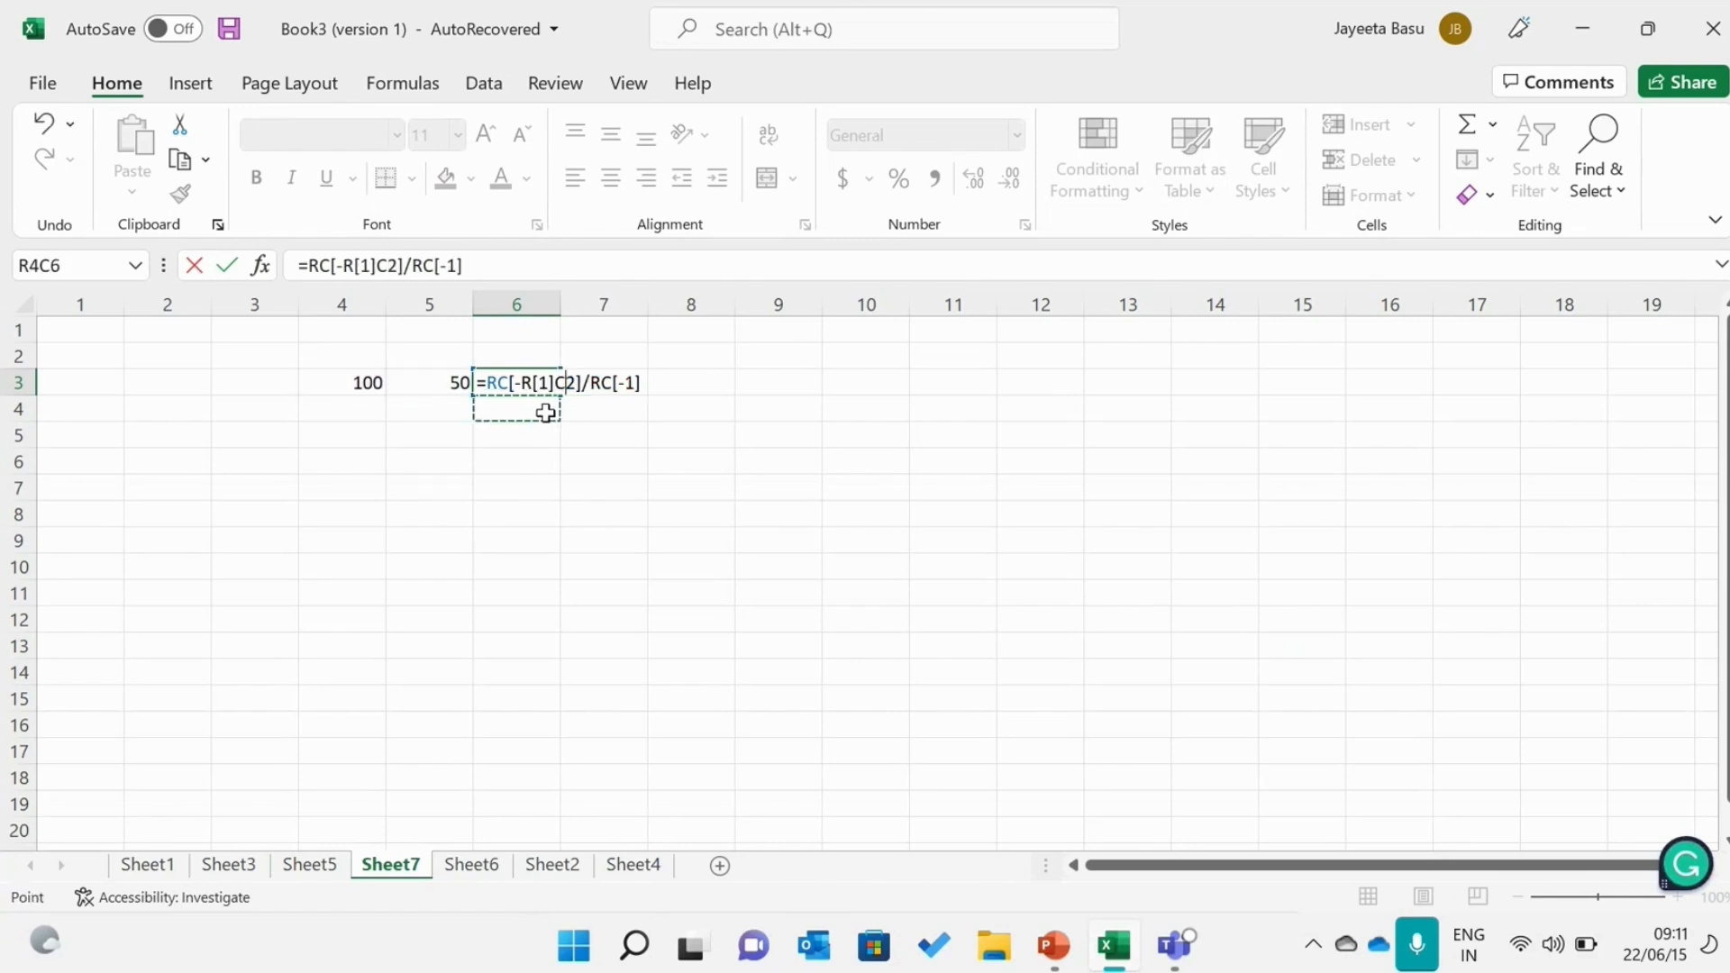
{"action": "left_click", "coordinate": [644, 381]}
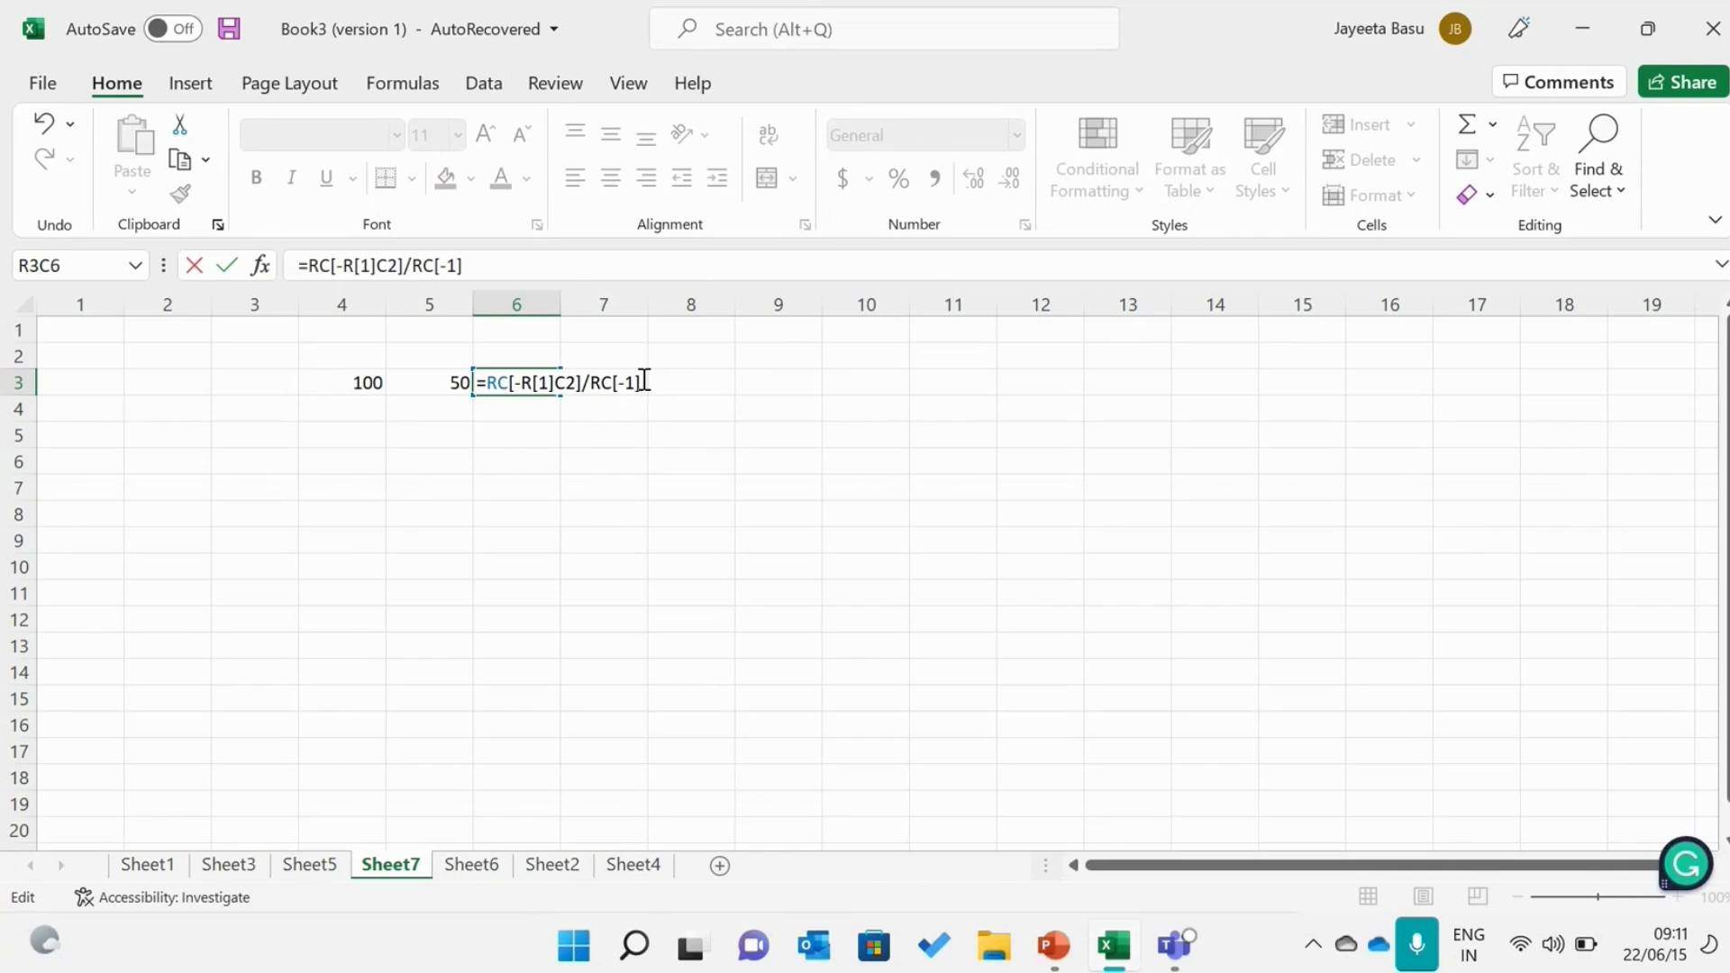
{"action": "key", "text": "BackSpace"}
{"action": "key", "text": "BackSpace"}
{"action": "key", "text": "BackSpace"}
{"action": "key", "text": "BackSpace"}
{"action": "key", "text": "BackSpace"}
{"action": "key", "text": "BackSpace"}
{"action": "key", "text": "BackSpace"}
{"action": "key", "text": "BackSpace"}
{"action": "key", "text": "BackSpace"}
{"action": "key", "text": "BackSpace"}
{"action": "key", "text": "BackSpace"}
{"action": "key", "text": "BackSpace"}
{"action": "key", "text": "BackSpace"}
{"action": "key", "text": "BackSpace"}
{"action": "key", "text": "BackSpace"}
{"action": "key", "text": "BackSpace"}
{"action": "key", "text": "BackSpace"}
{"action": "key", "text": "BackSpace"}
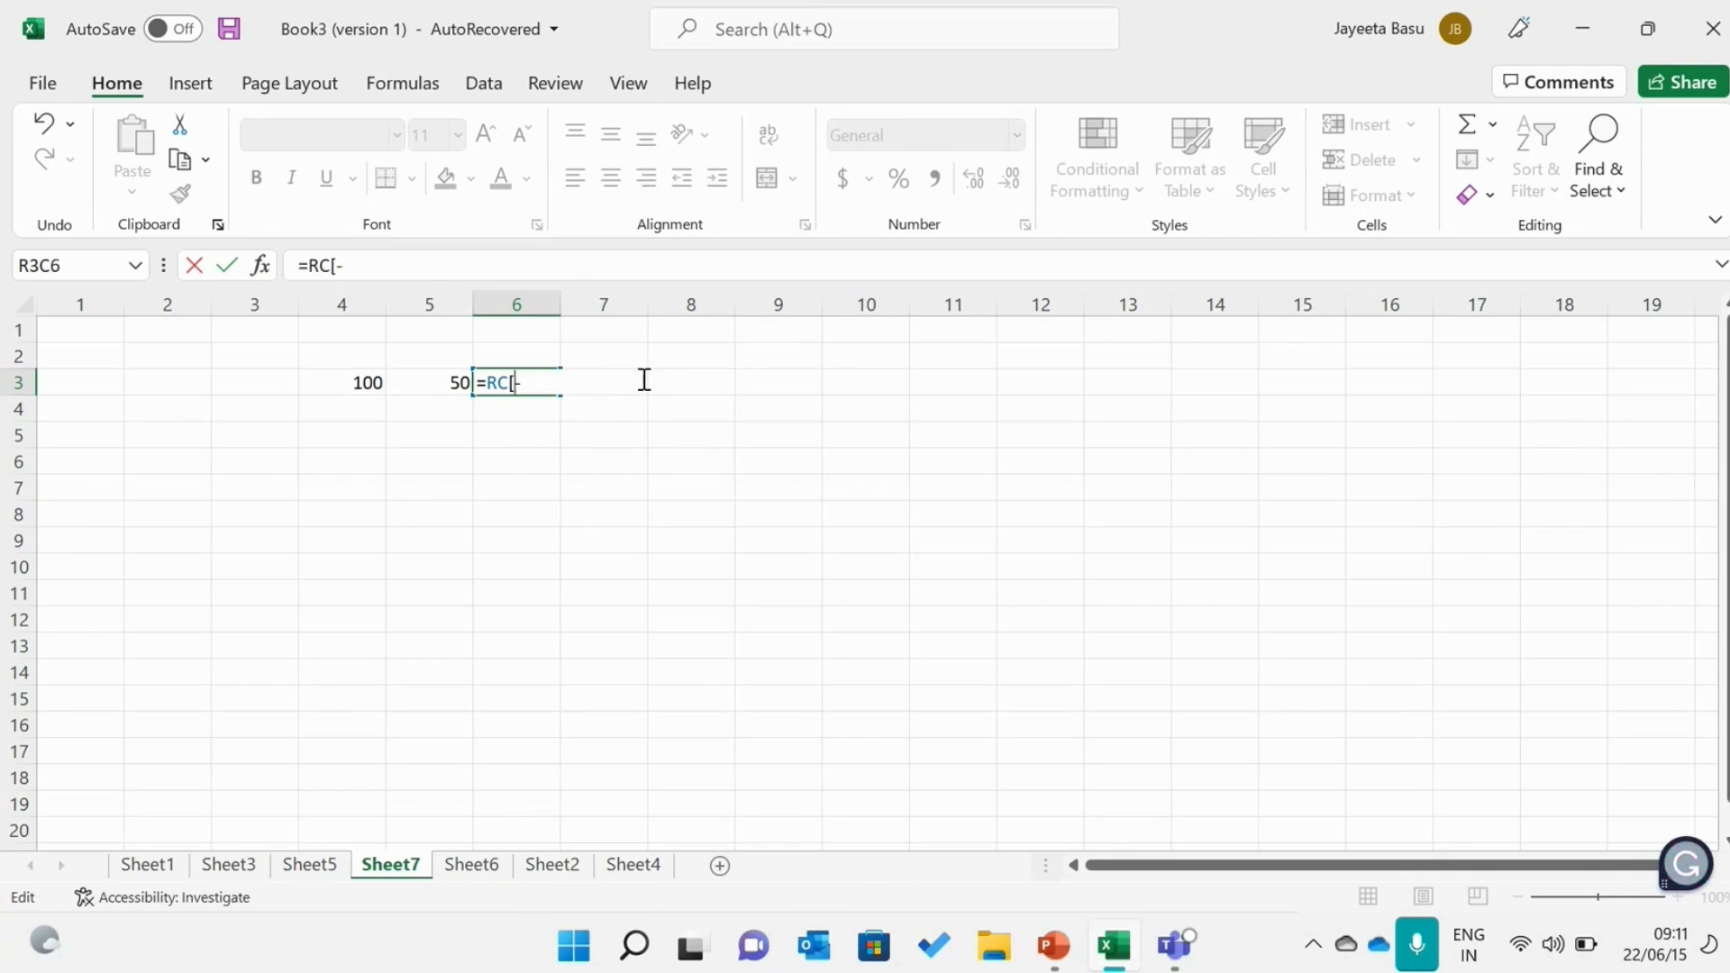
{"action": "type", "text": "="}
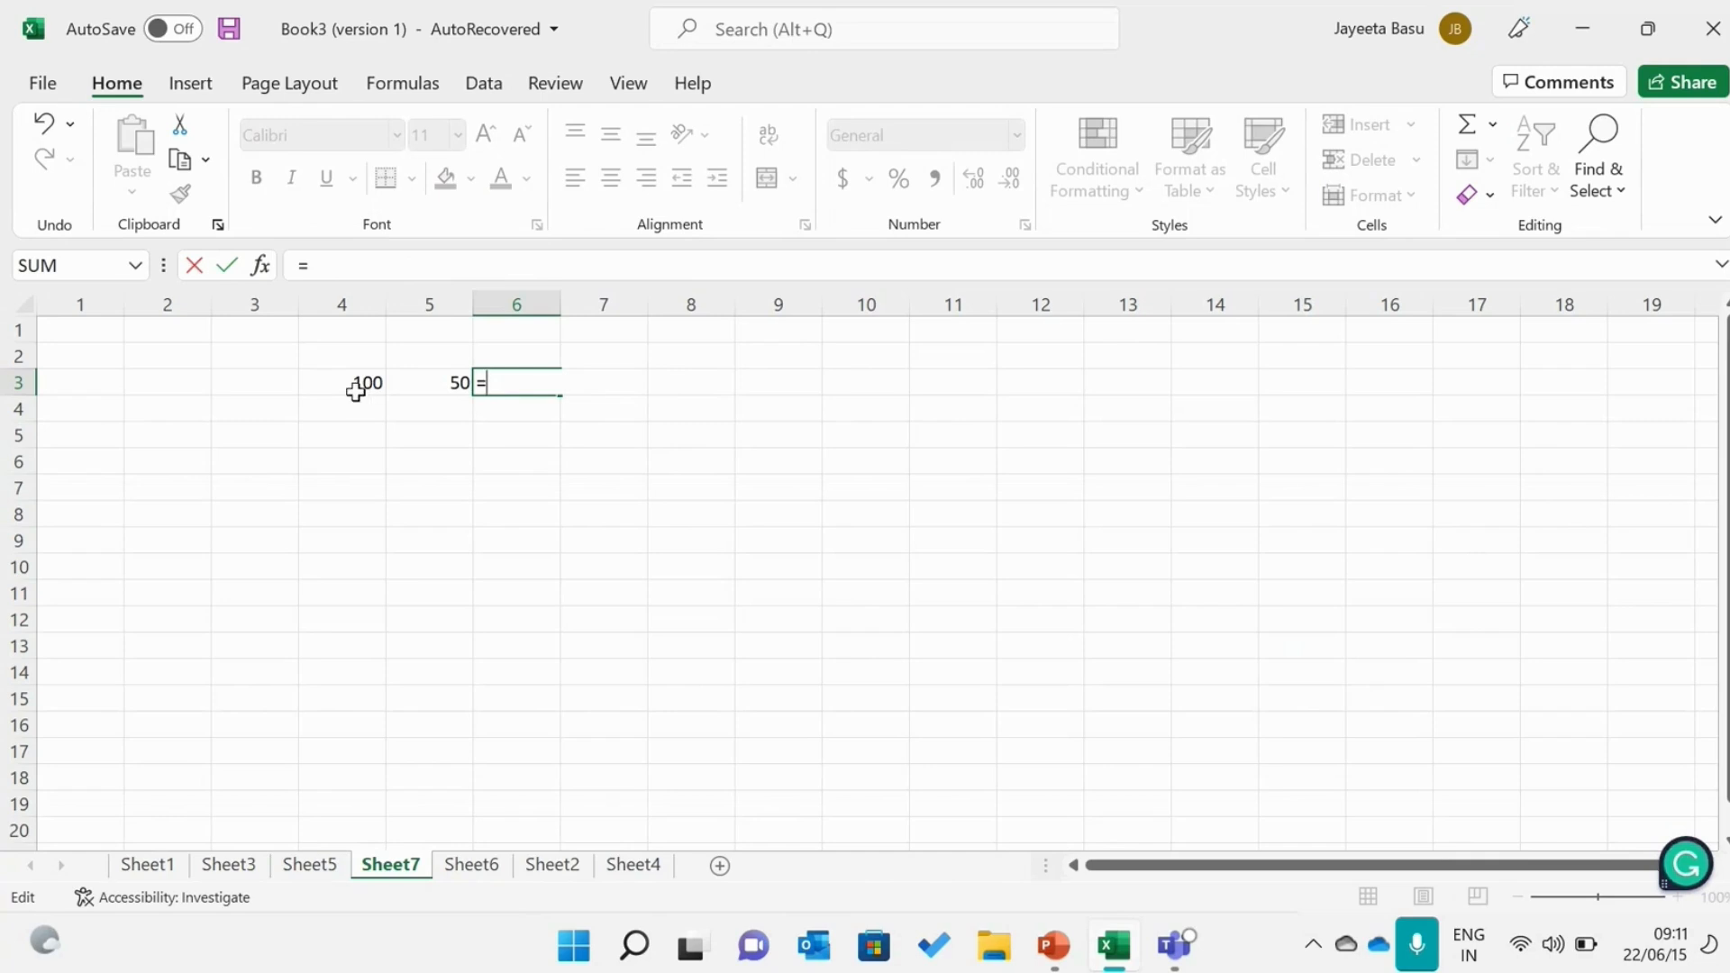
{"action": "type", "text": "("}
{"action": "left_click", "coordinate": [356, 389]}
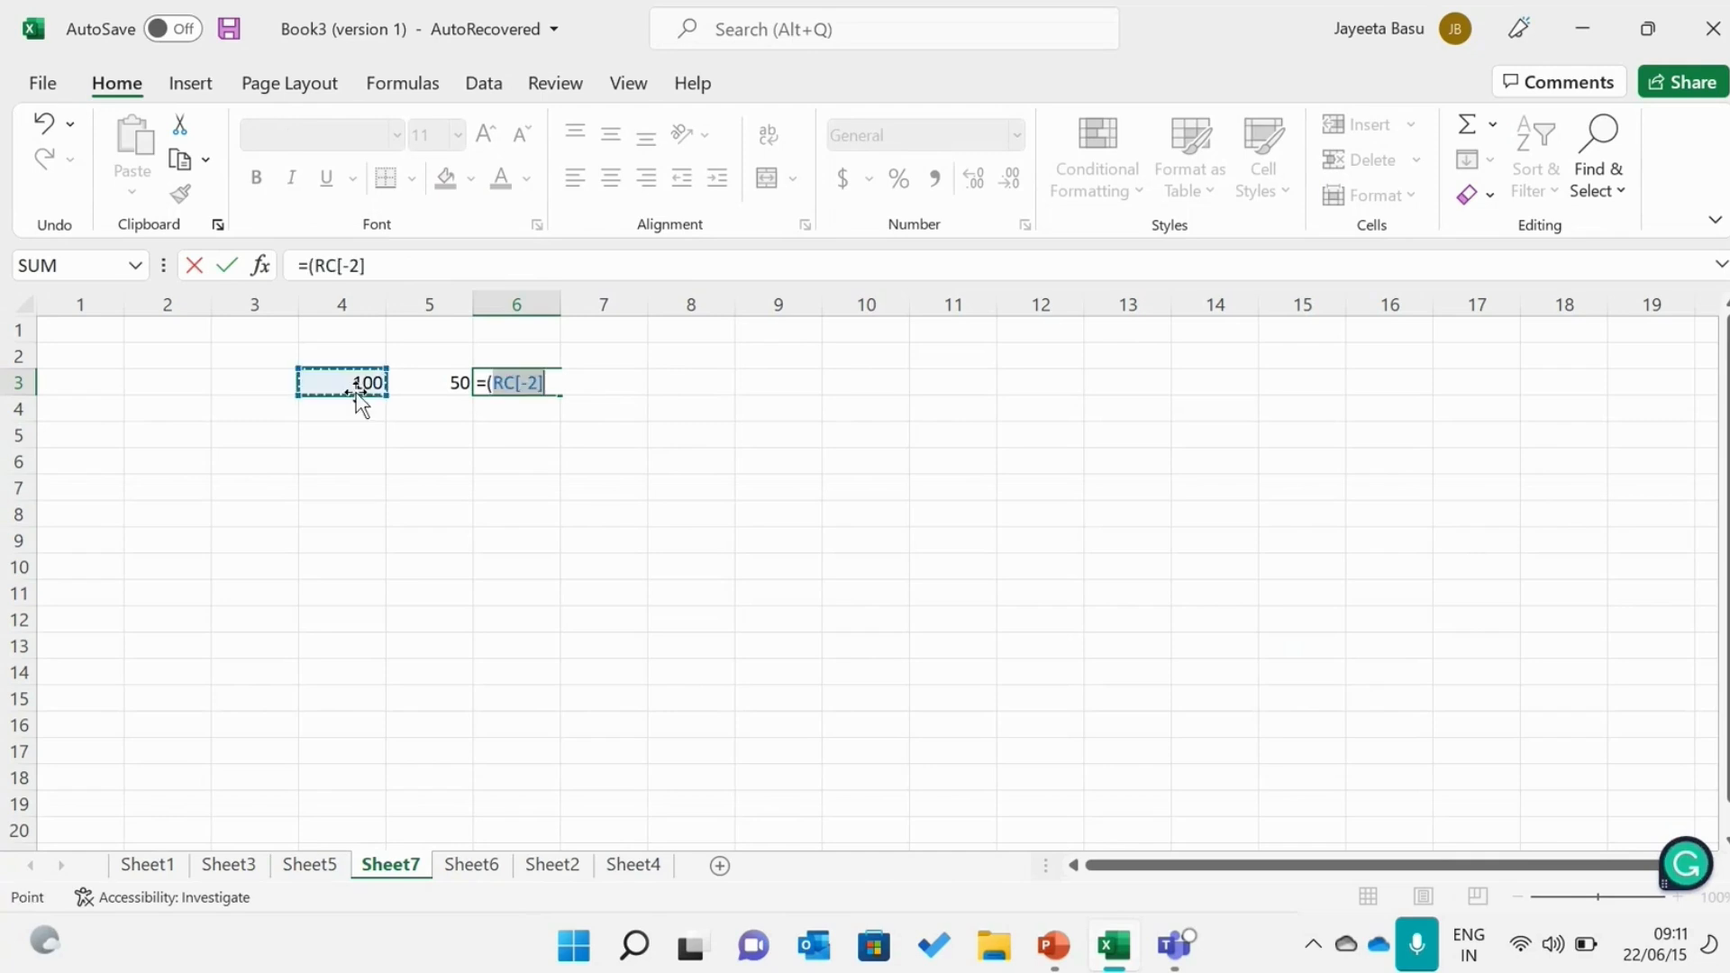
{"action": "left_click", "coordinate": [556, 382]}
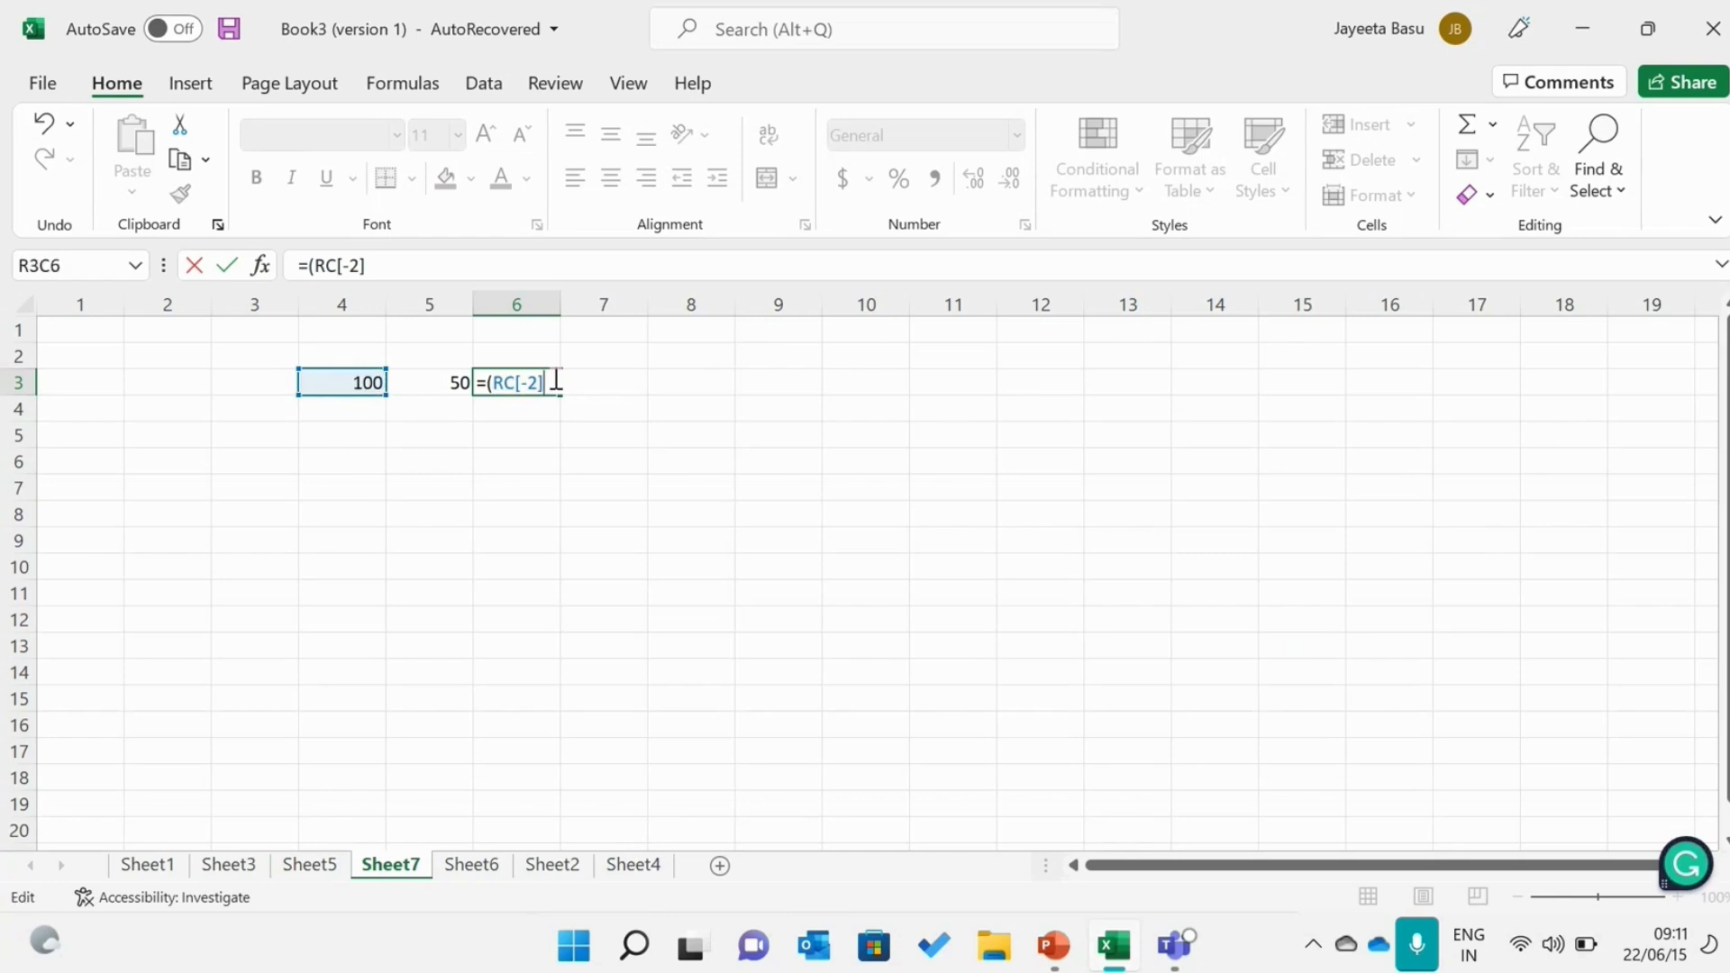
{"action": "left_click", "coordinate": [447, 382]}
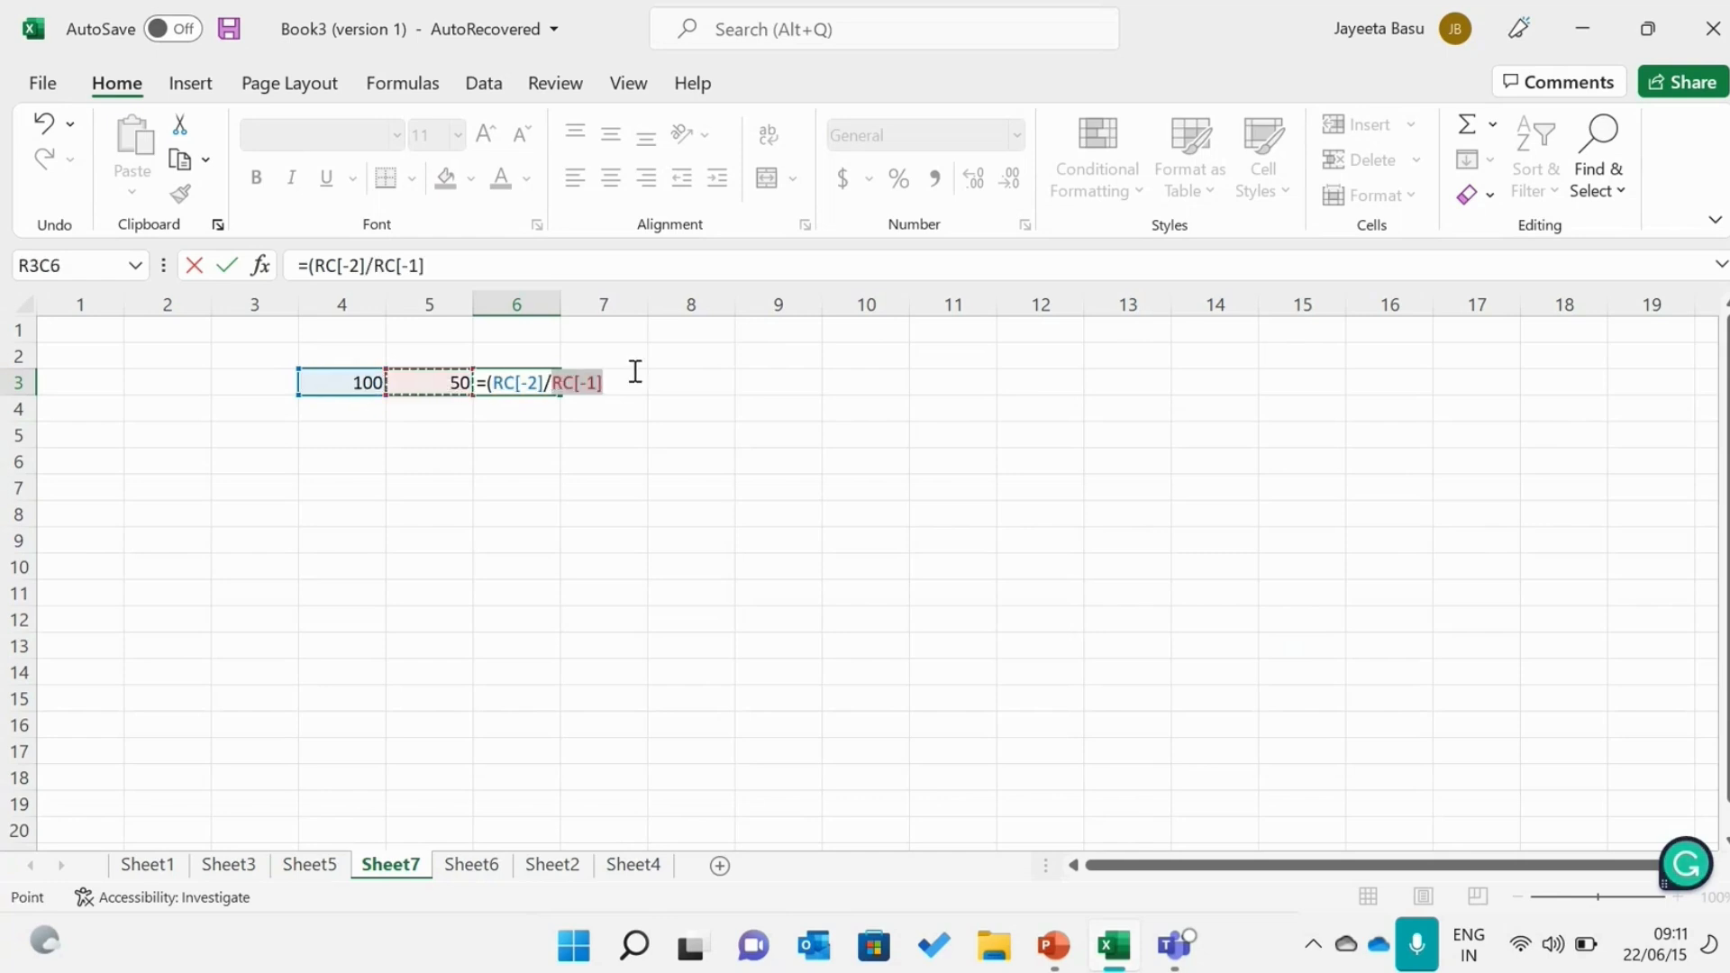
{"action": "key", "text": "F2"}
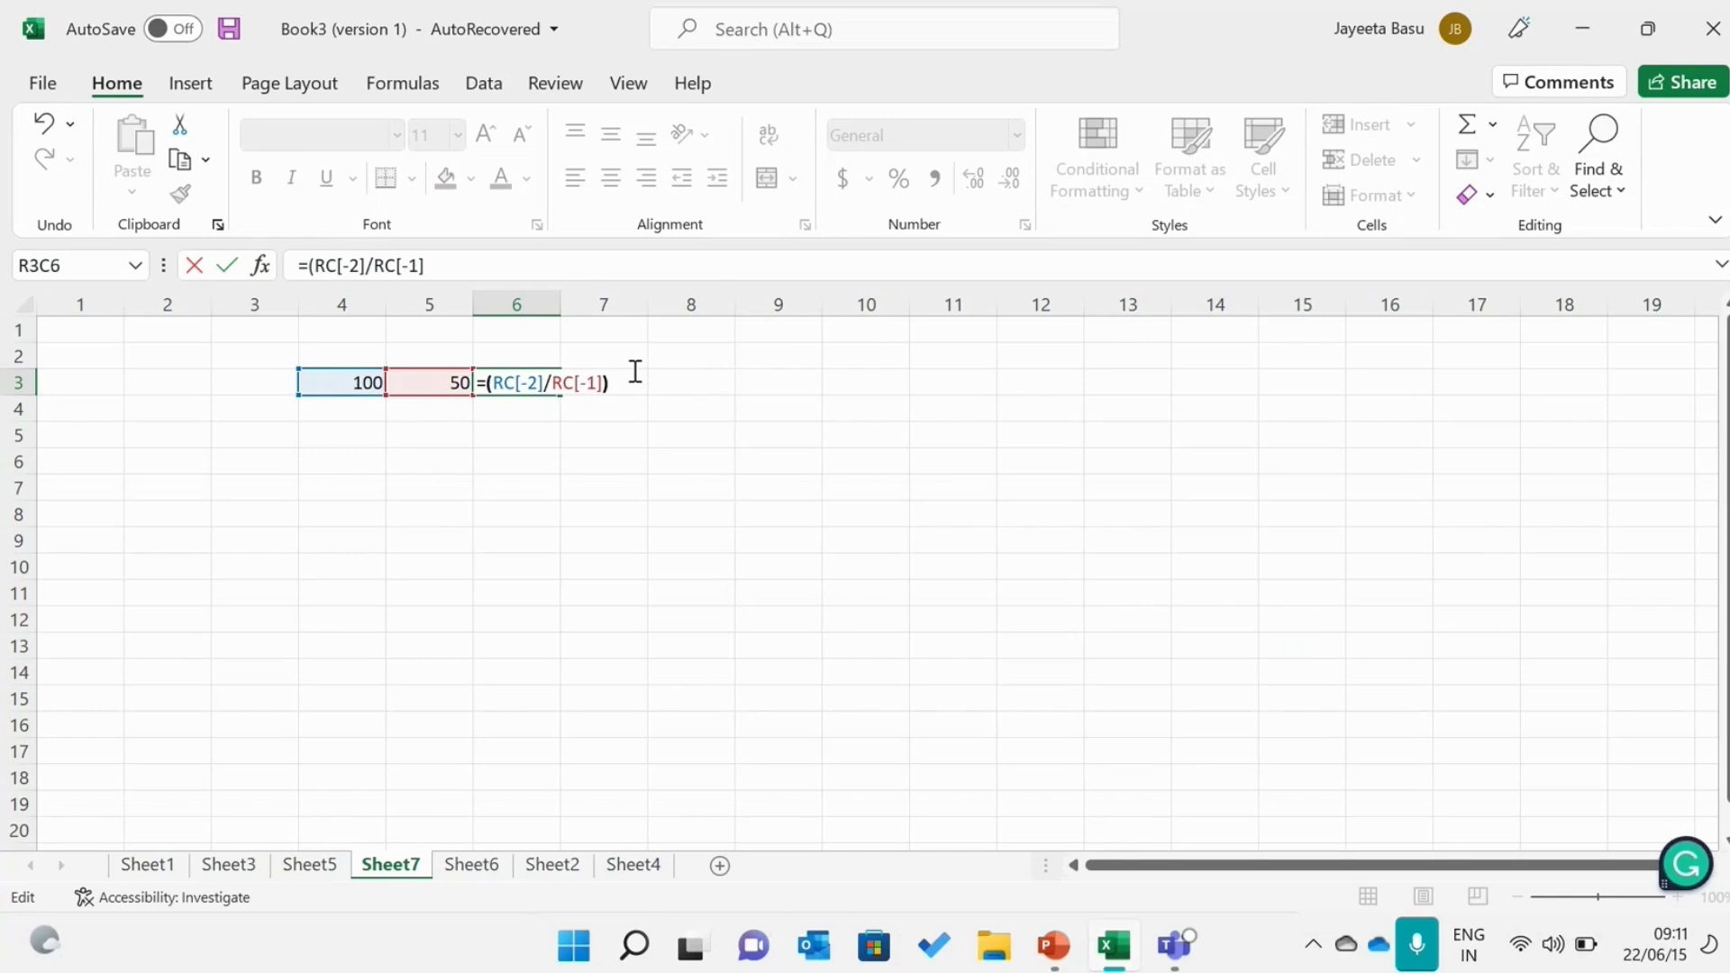
{"action": "type", "text": ")"}
{"action": "key", "text": "Return"}
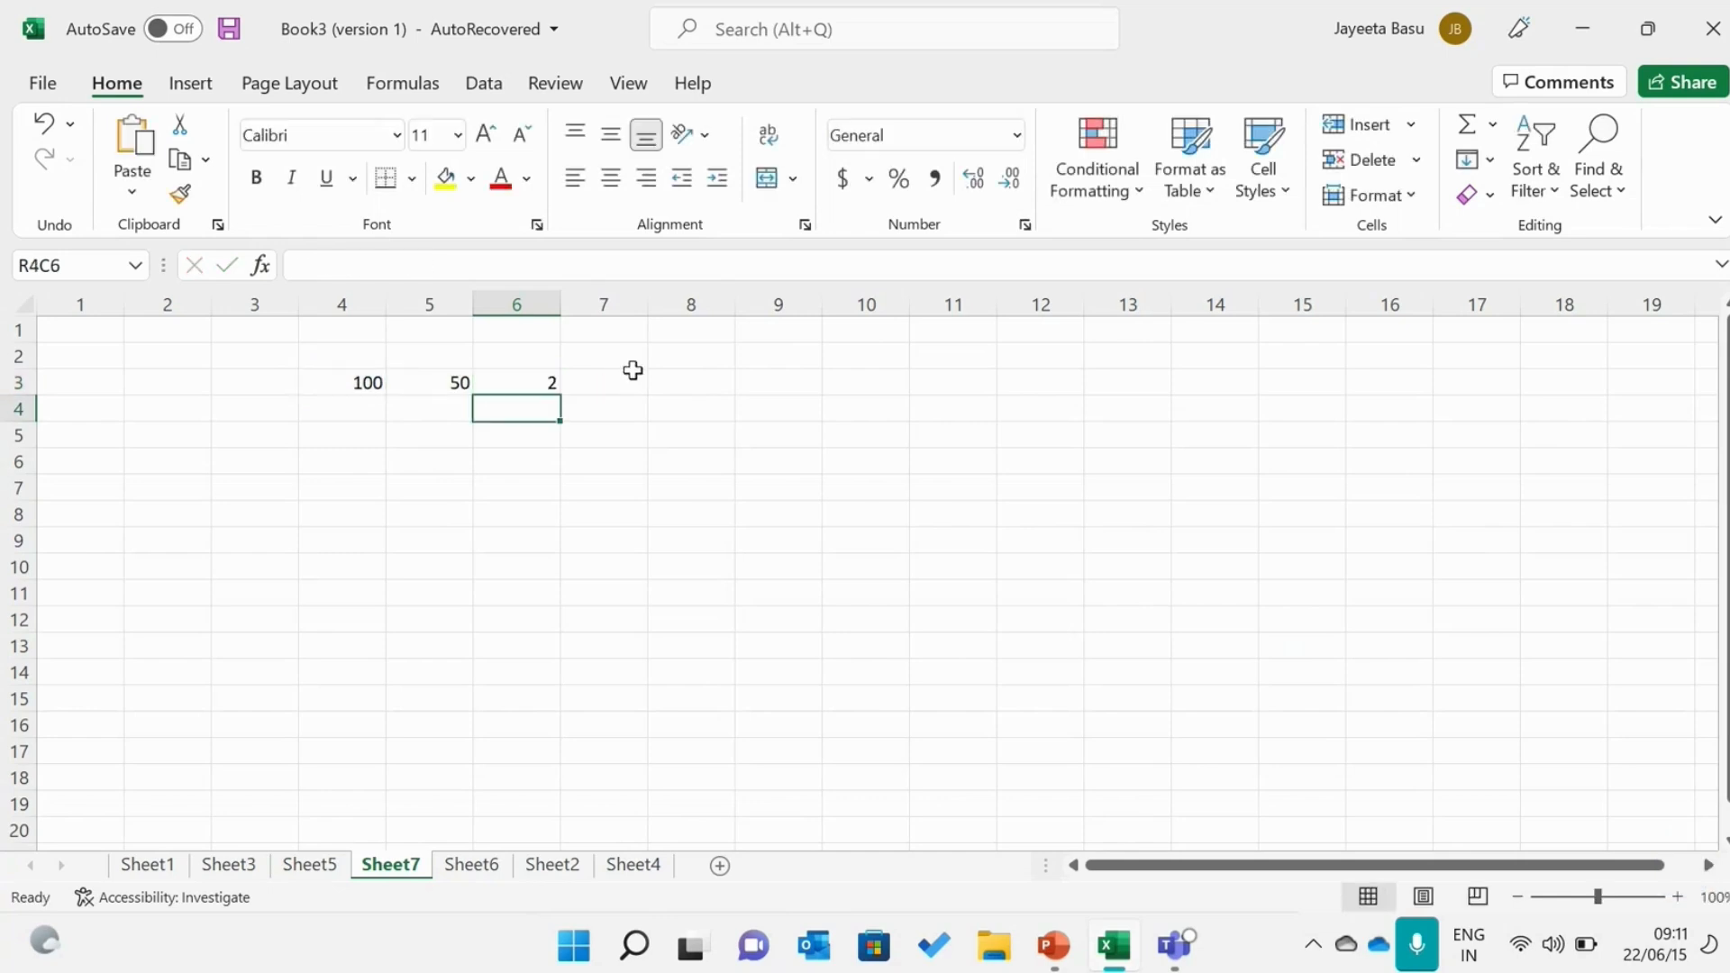
Replace the cell-reference formula in R3C6 with the direct division =100/50.
{"action": "double_click", "coordinate": [521, 386]}
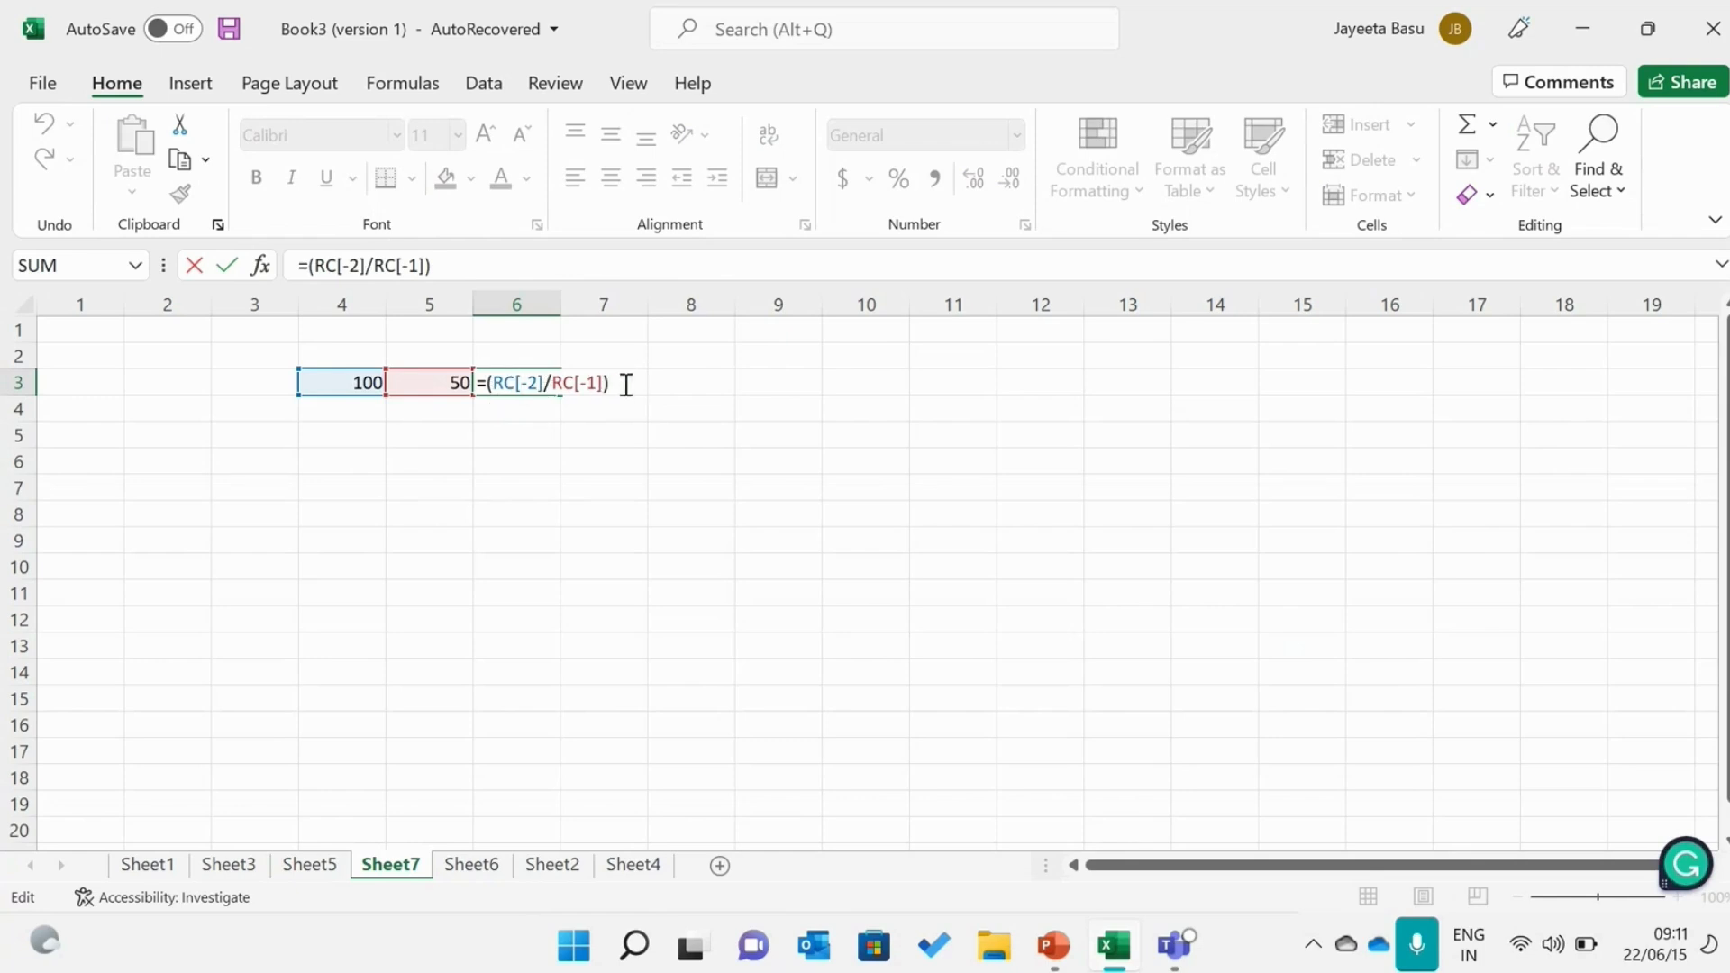
{"action": "left_click", "coordinate": [626, 386]}
{"action": "key", "text": "BackSpace"}
{"action": "key", "text": "BackSpace"}
{"action": "key", "text": "BackSpace"}
{"action": "key", "text": "BackSpace"}
{"action": "key", "text": "BackSpace"}
{"action": "key", "text": "BackSpace"}
{"action": "key", "text": "BackSpace"}
{"action": "key", "text": "BackSpace"}
{"action": "key", "text": "BackSpace"}
{"action": "key", "text": "BackSpace"}
{"action": "key", "text": "BackSpace"}
{"action": "key", "text": "BackSpace"}
{"action": "key", "text": "BackSpace"}
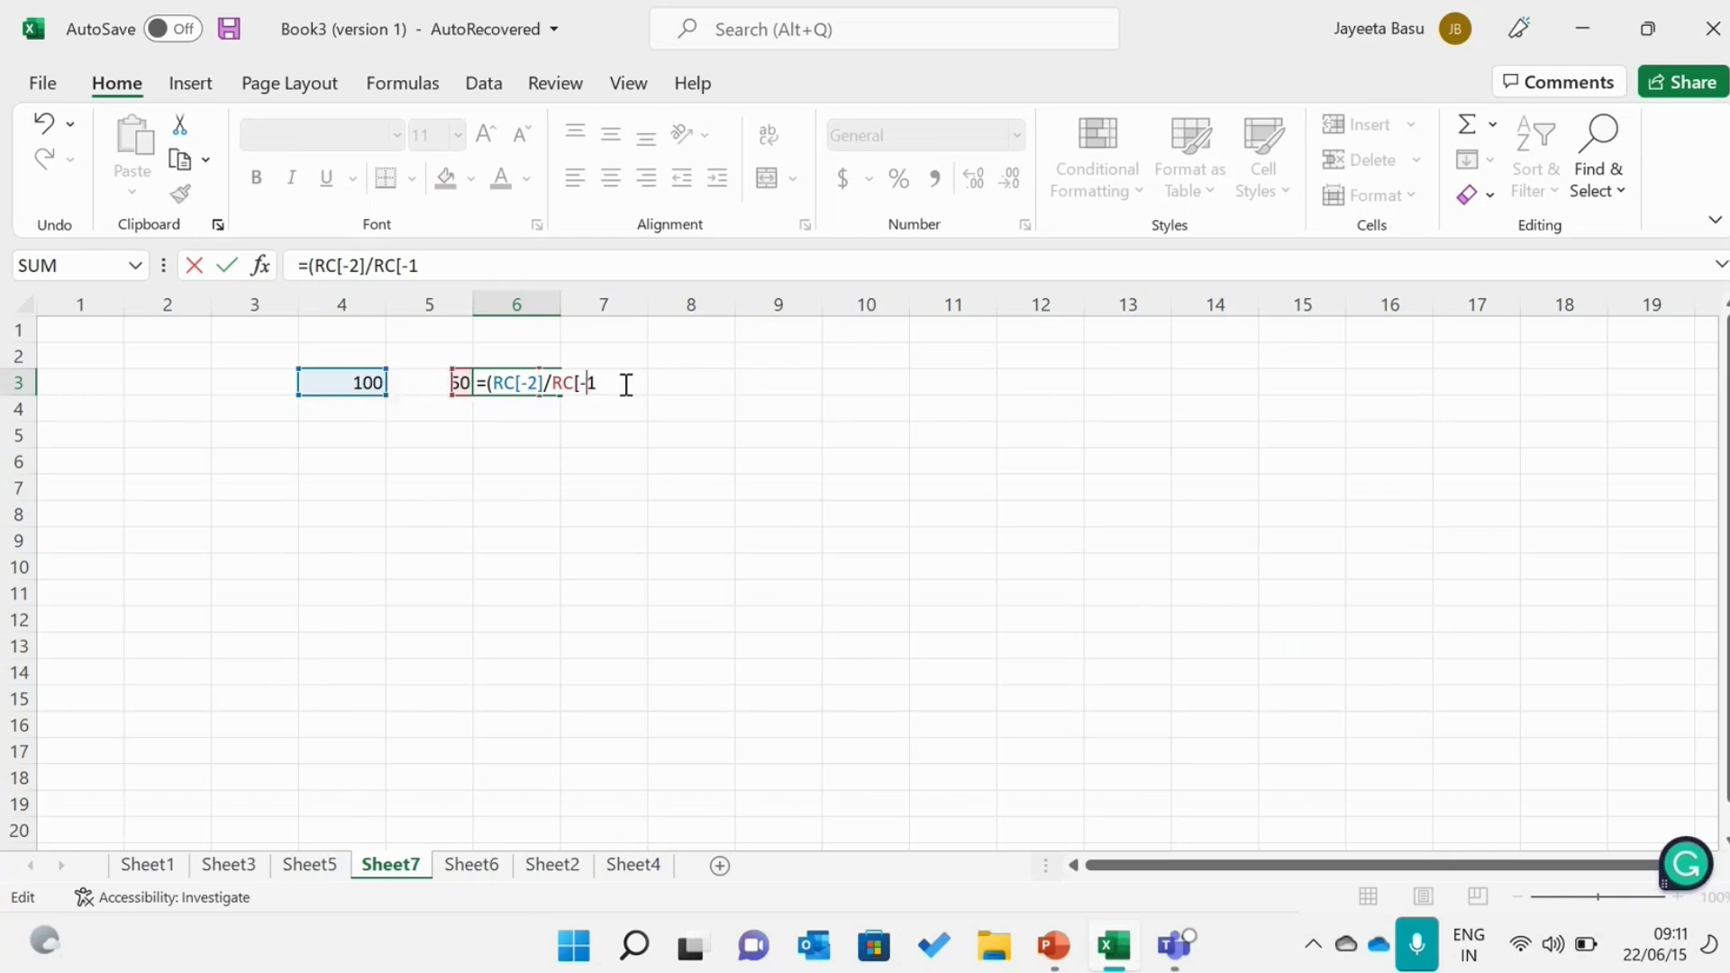
{"action": "key", "text": "BackSpace"}
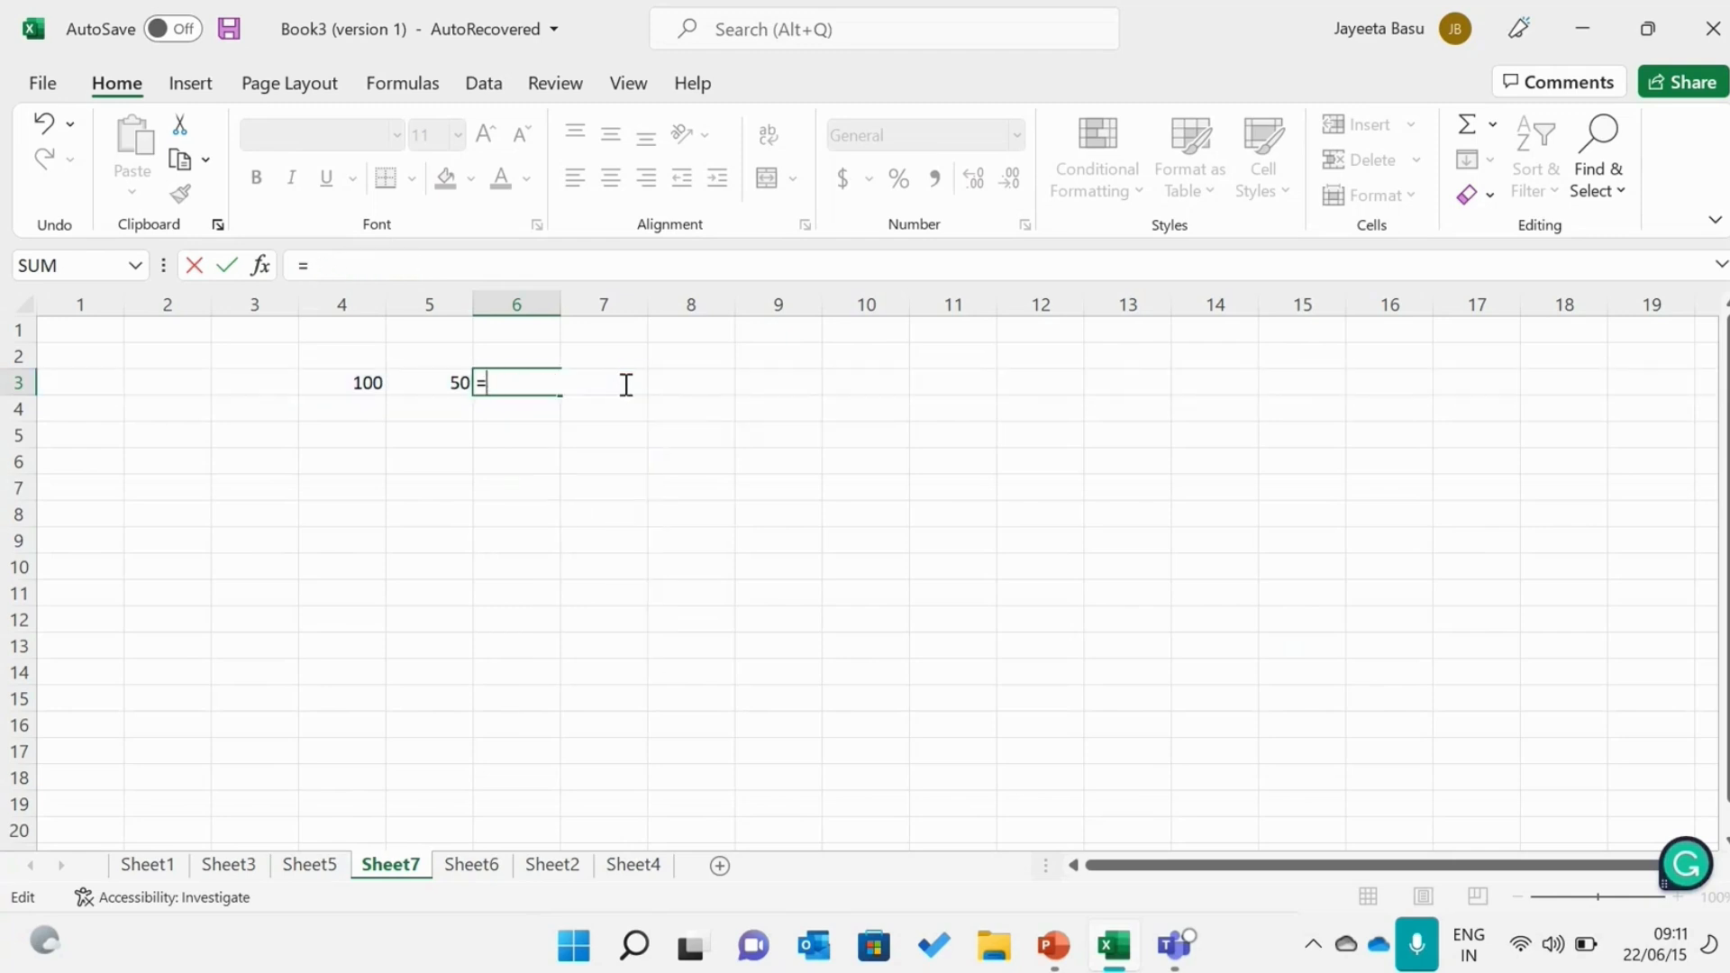
{"action": "type", "text": "100/50"}
{"action": "key", "text": "Return"}
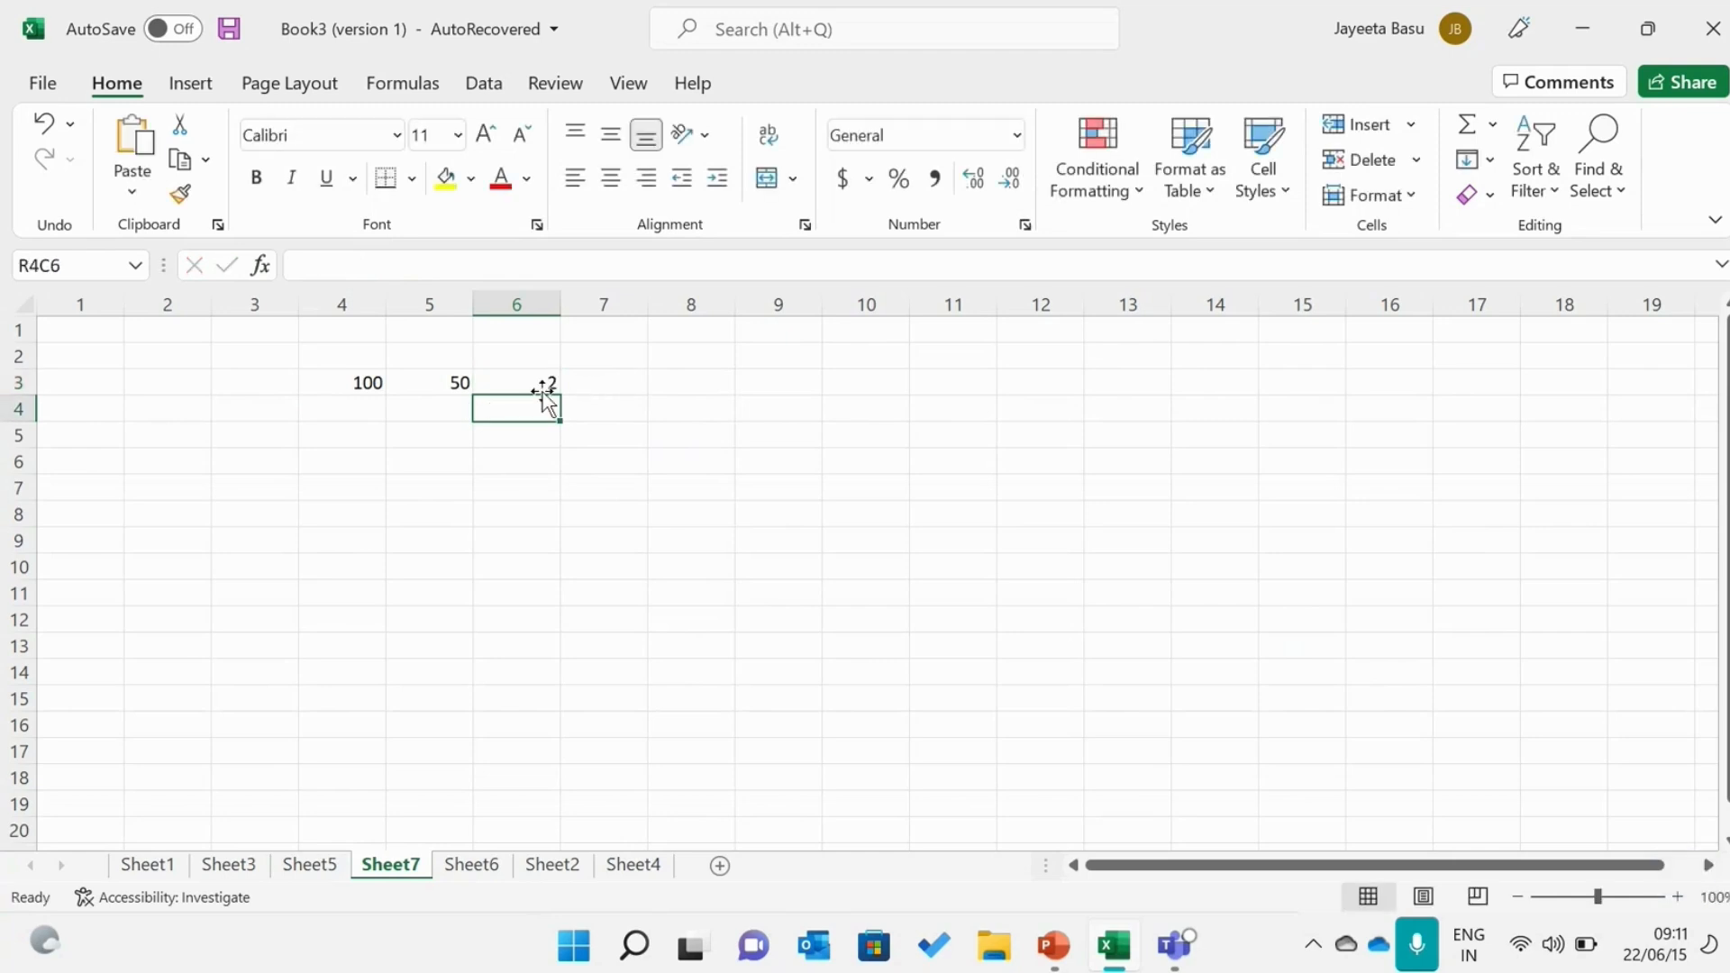
Start a column of dividends by entering 1000, 5678, 8907 and 5643 in cells R5C8 through R8C8.
{"action": "left_click", "coordinate": [370, 435]}
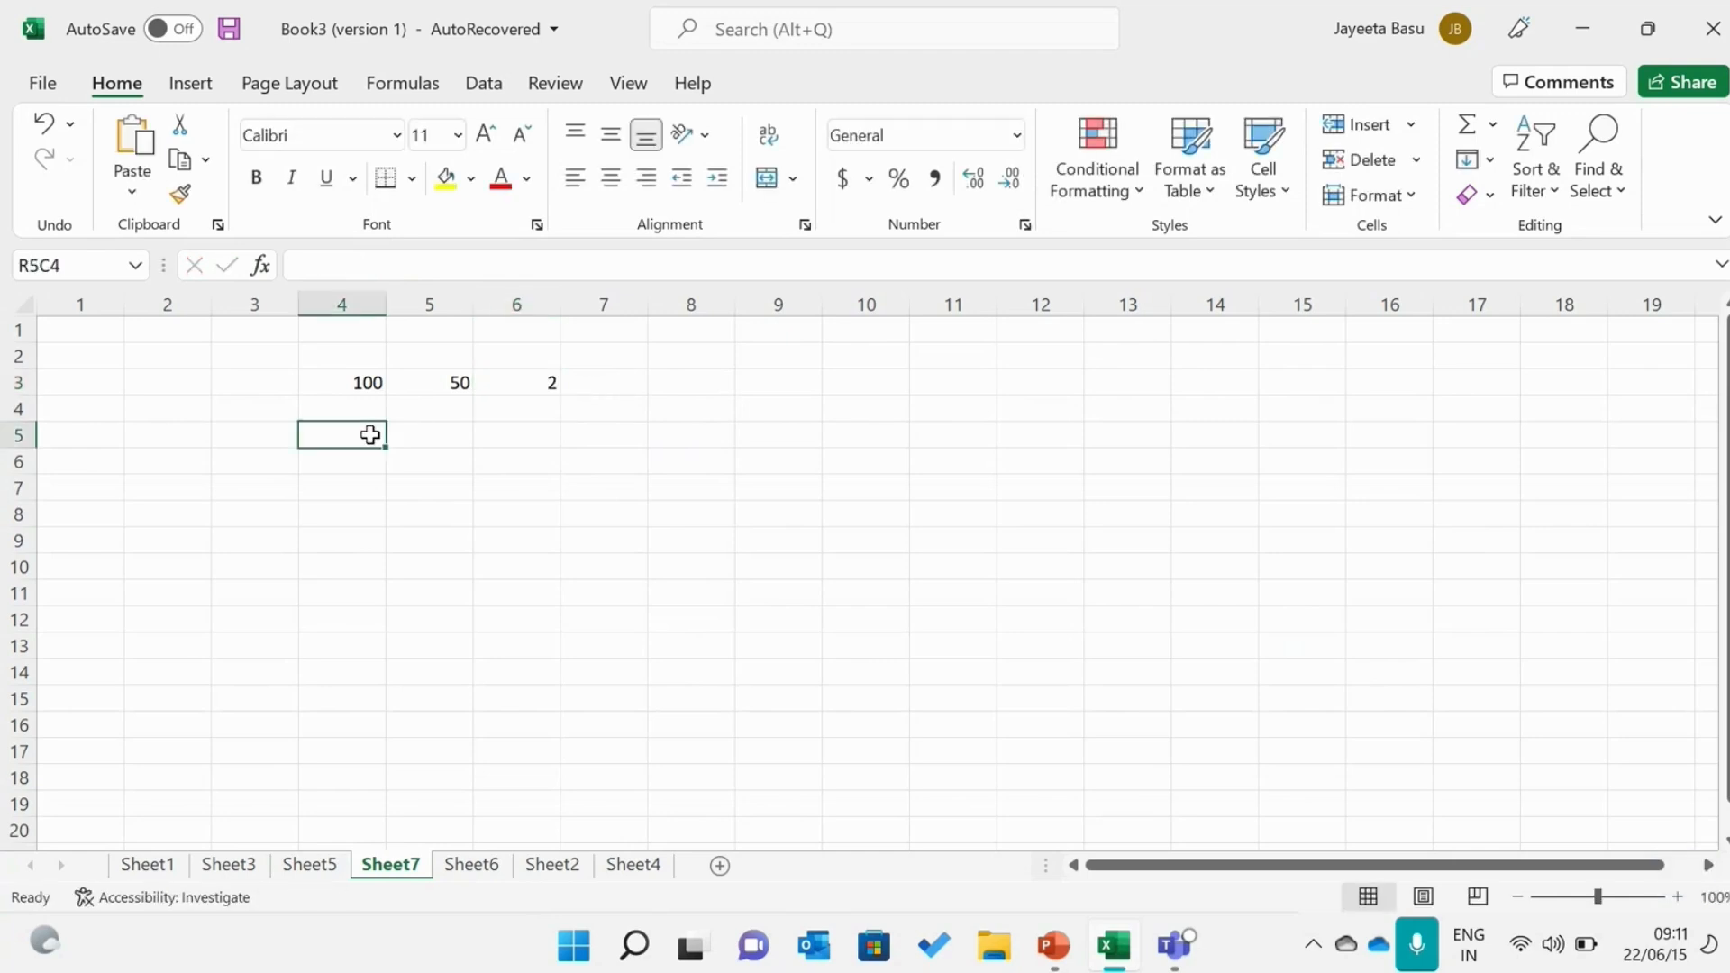
{"action": "left_click", "coordinate": [689, 440]}
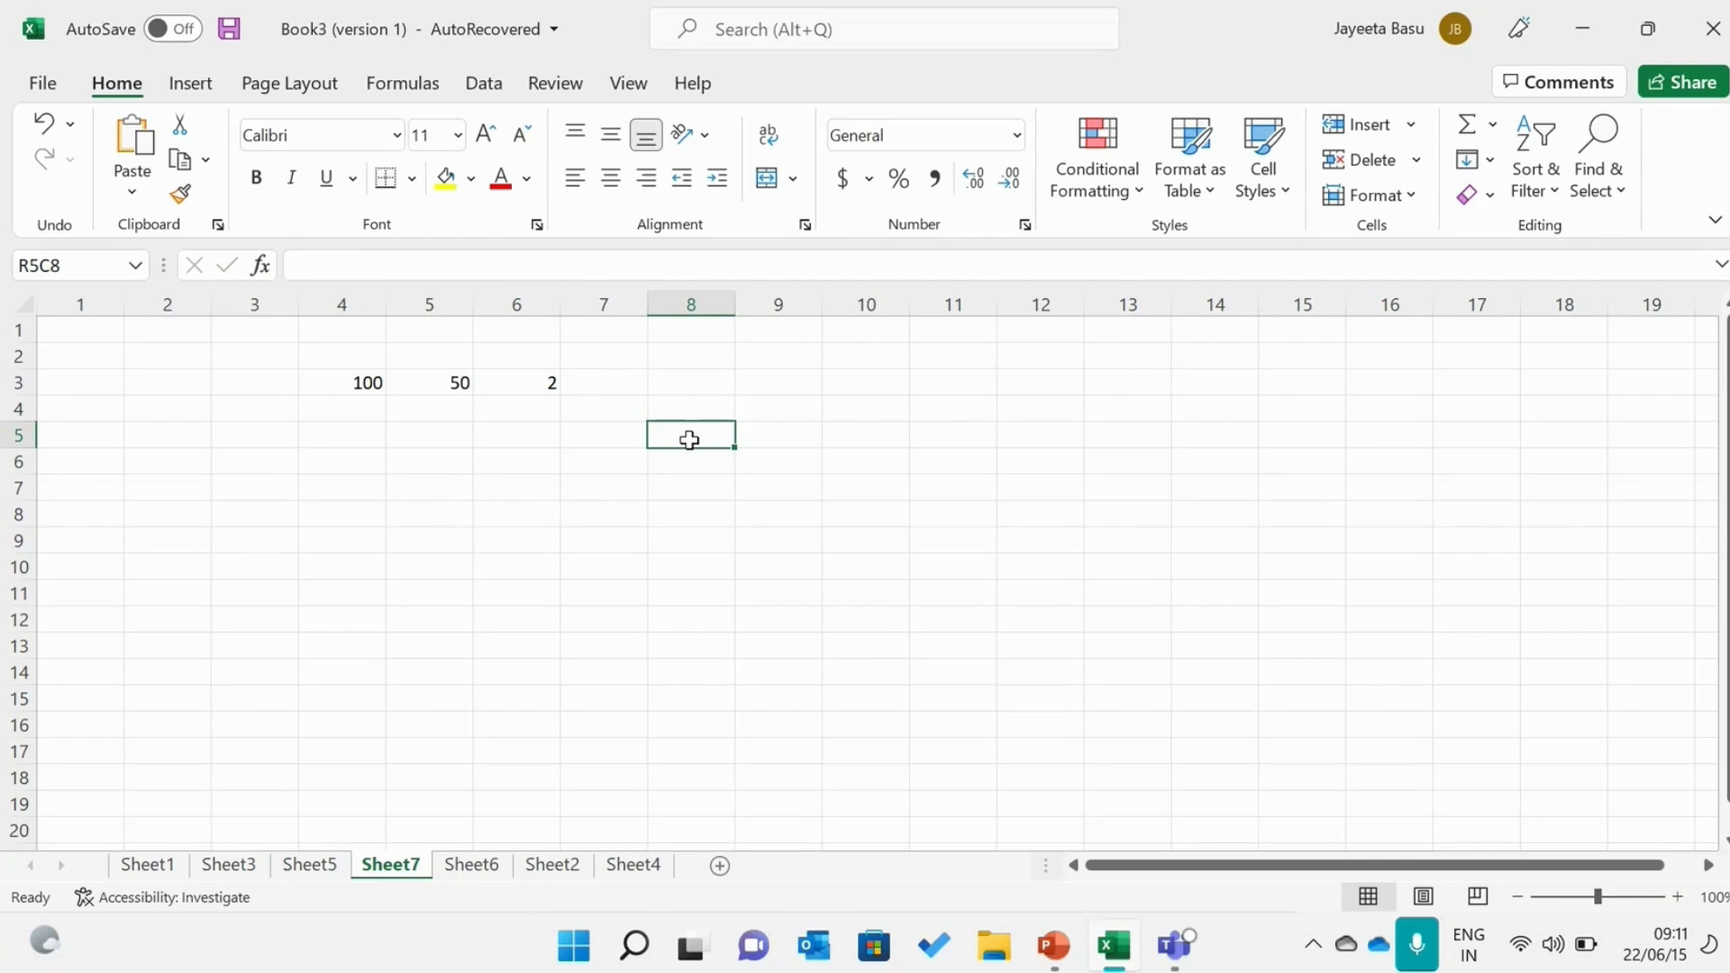
{"action": "type", "text": "1000"}
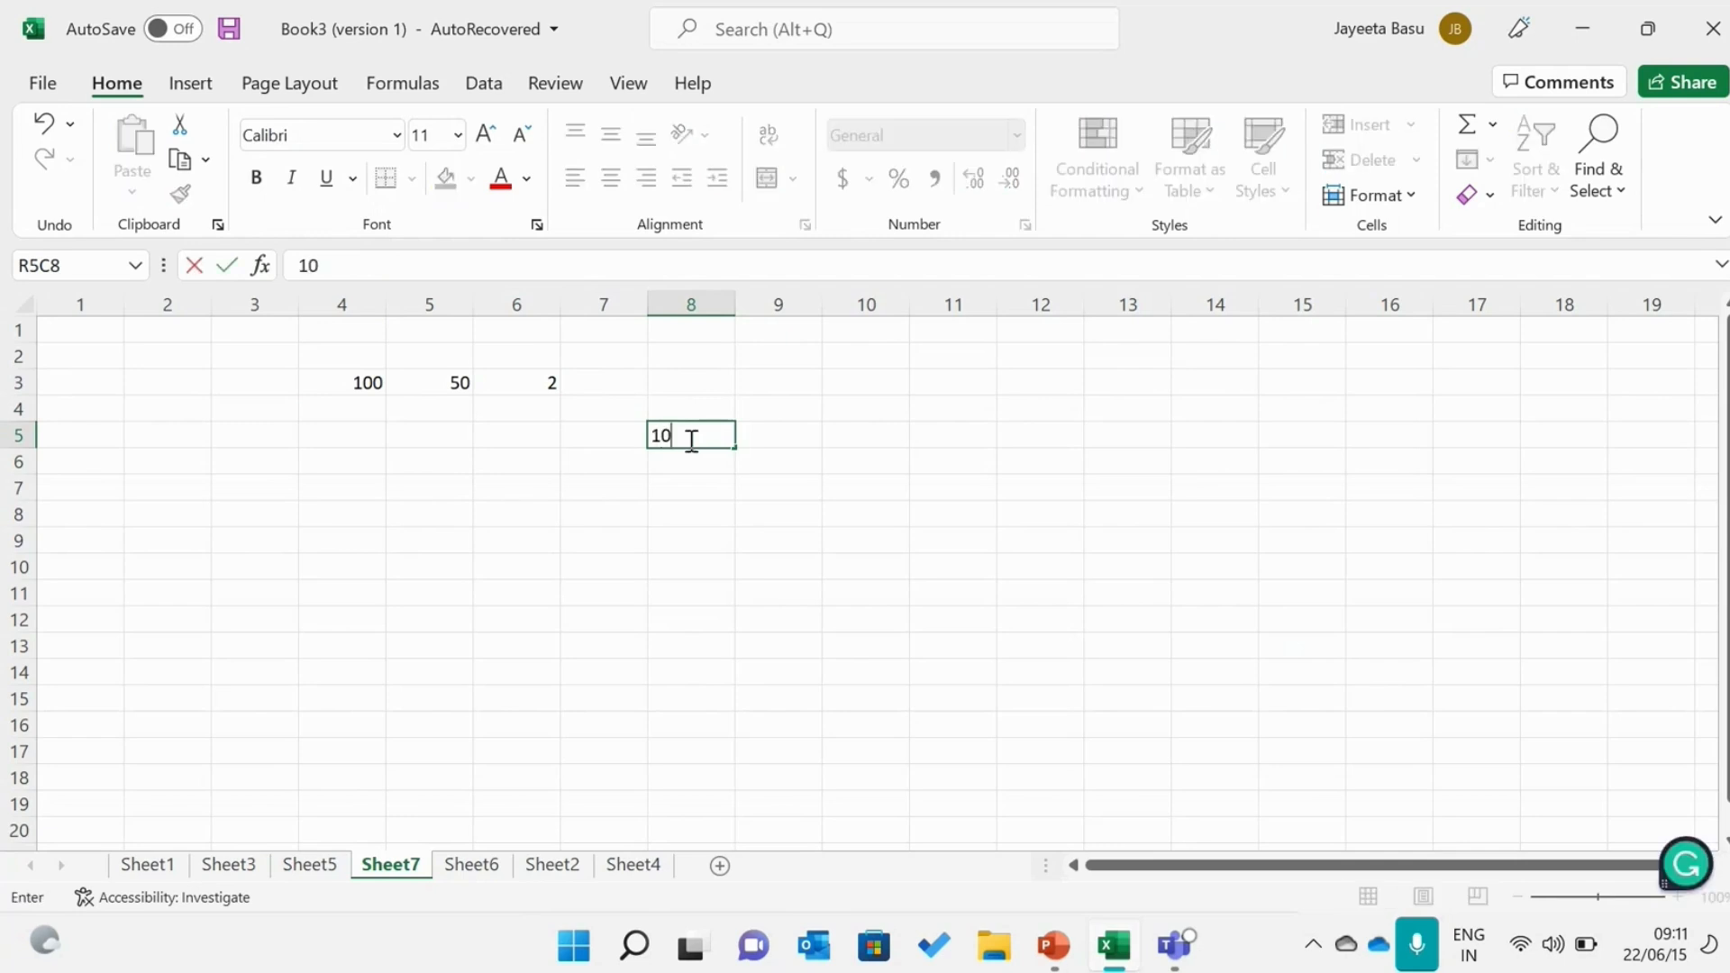
{"action": "left_click", "coordinate": [700, 460]}
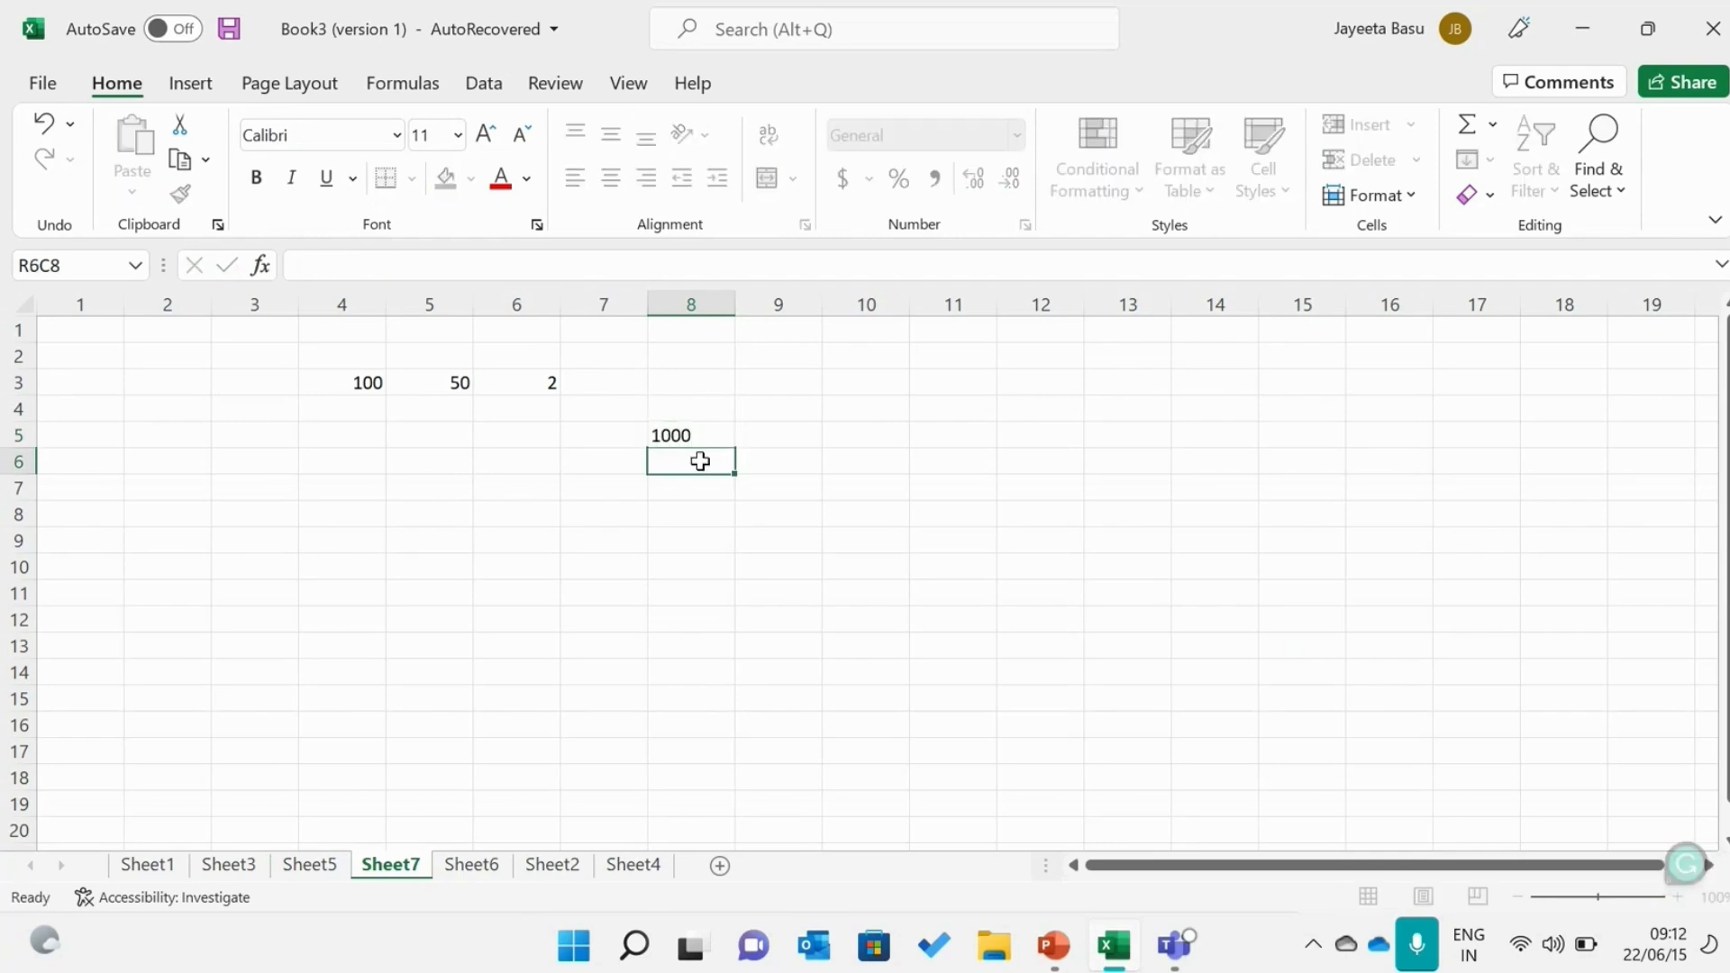
{"action": "type", "text": "5678"}
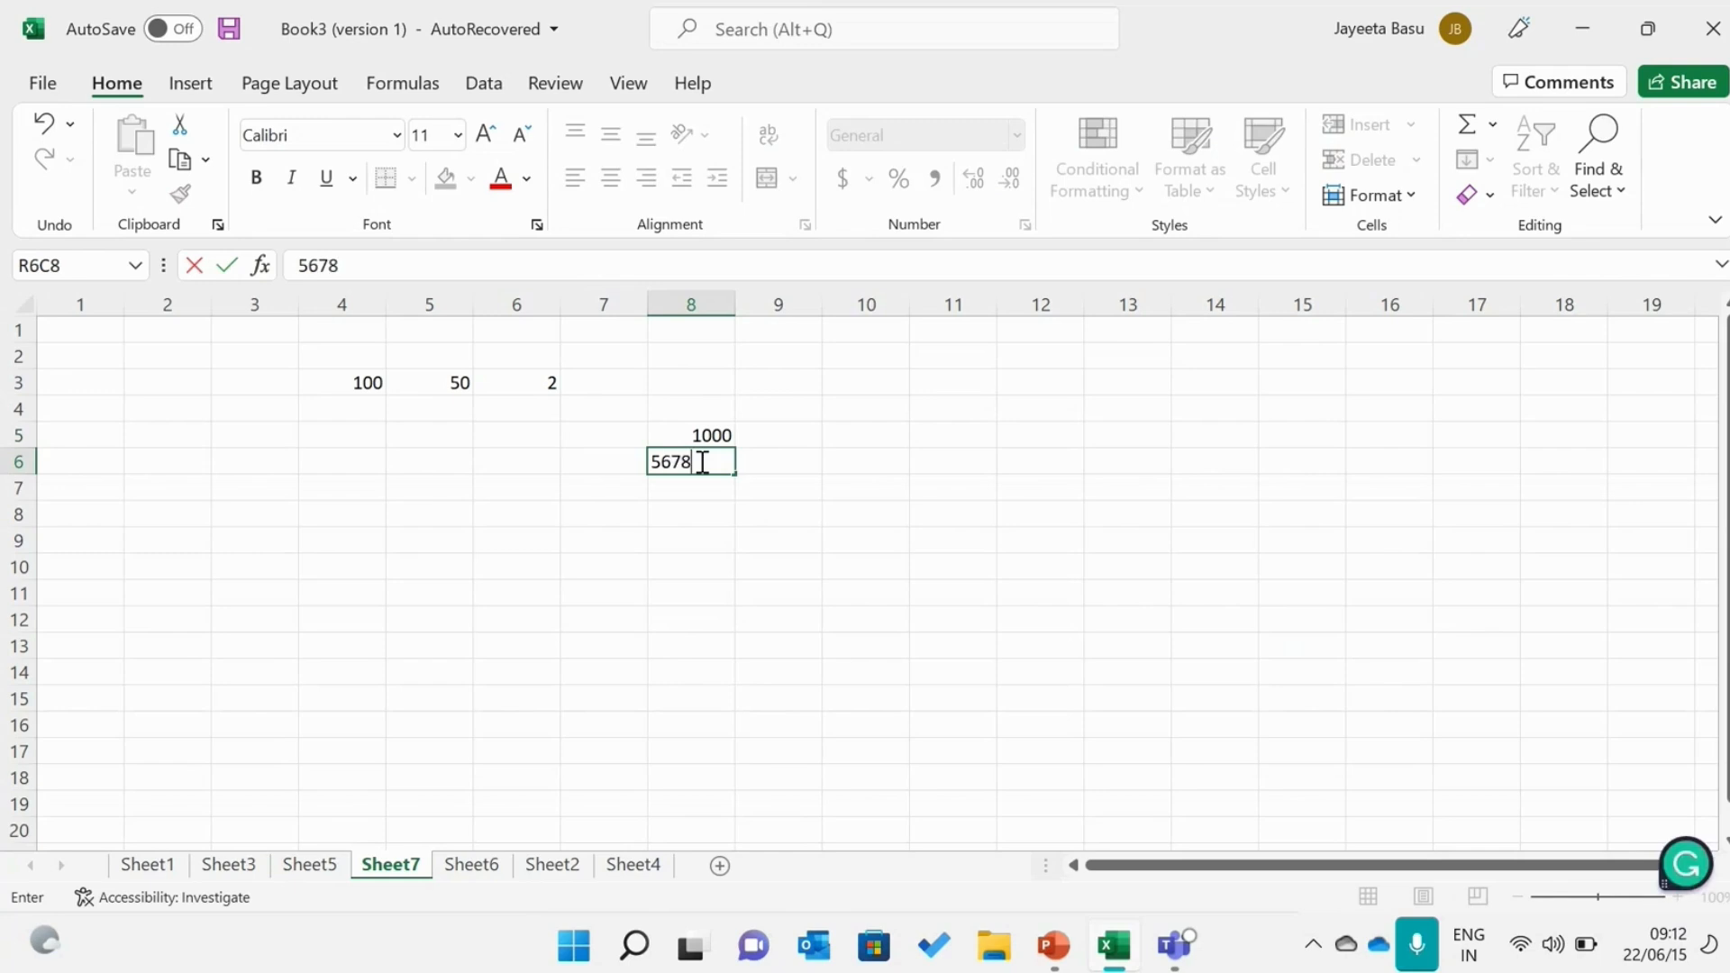
{"action": "left_click", "coordinate": [665, 489]}
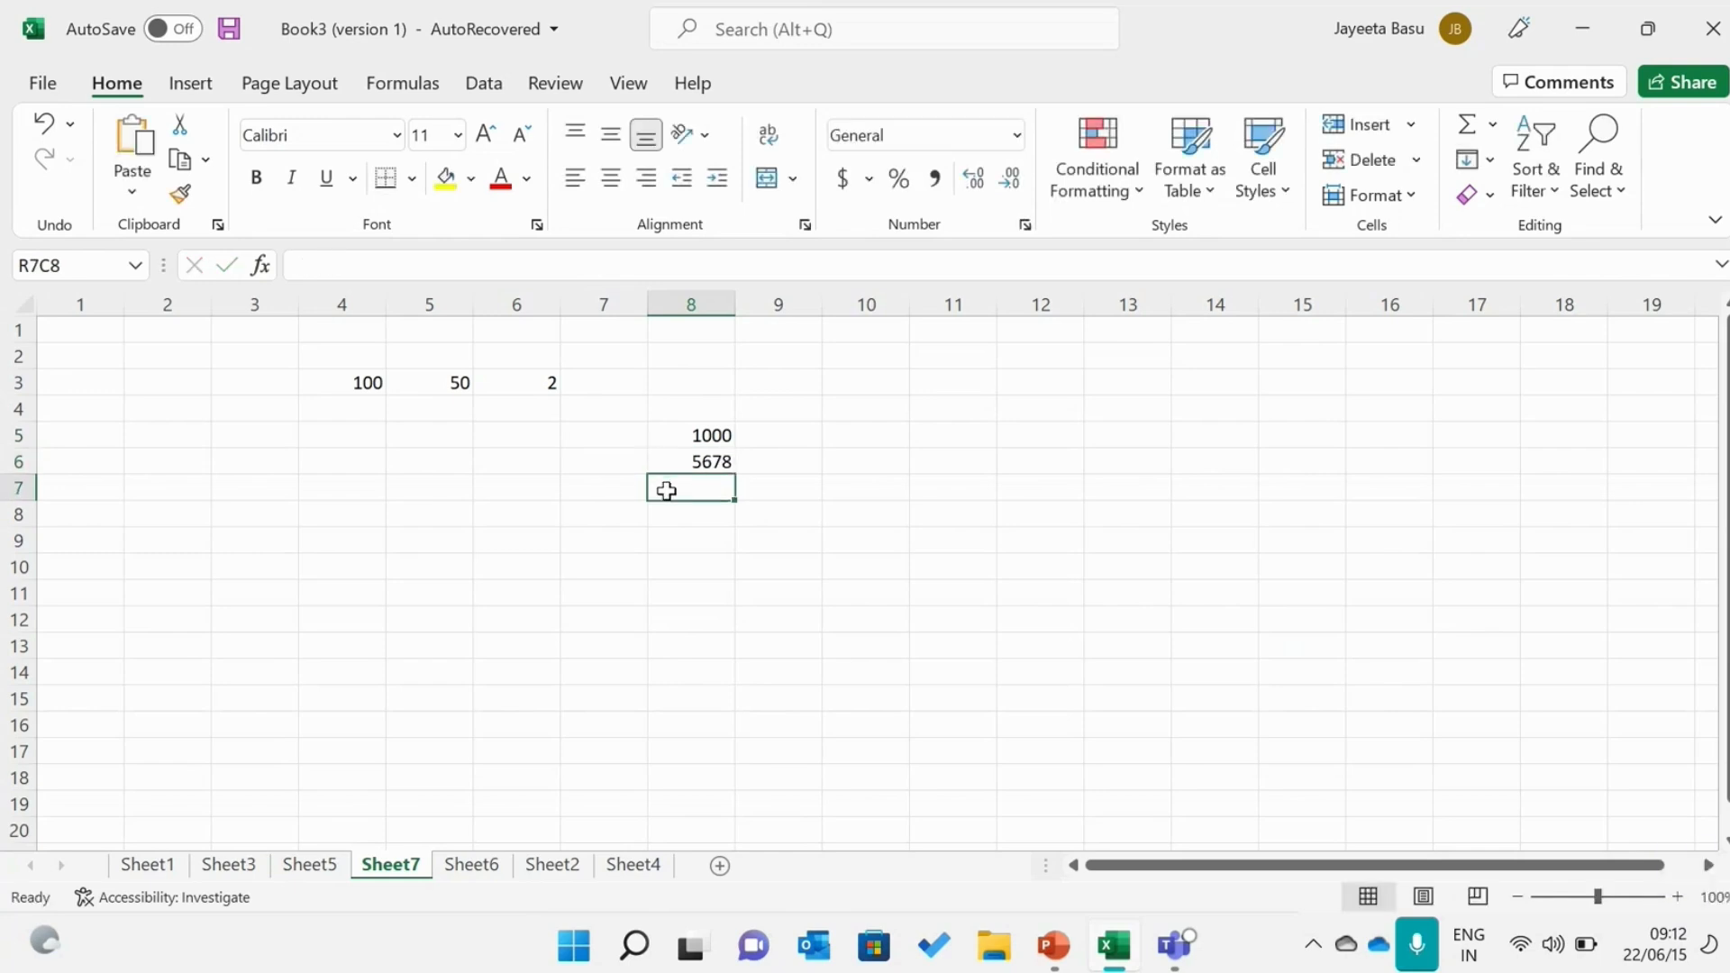
{"action": "type", "text": "8907"}
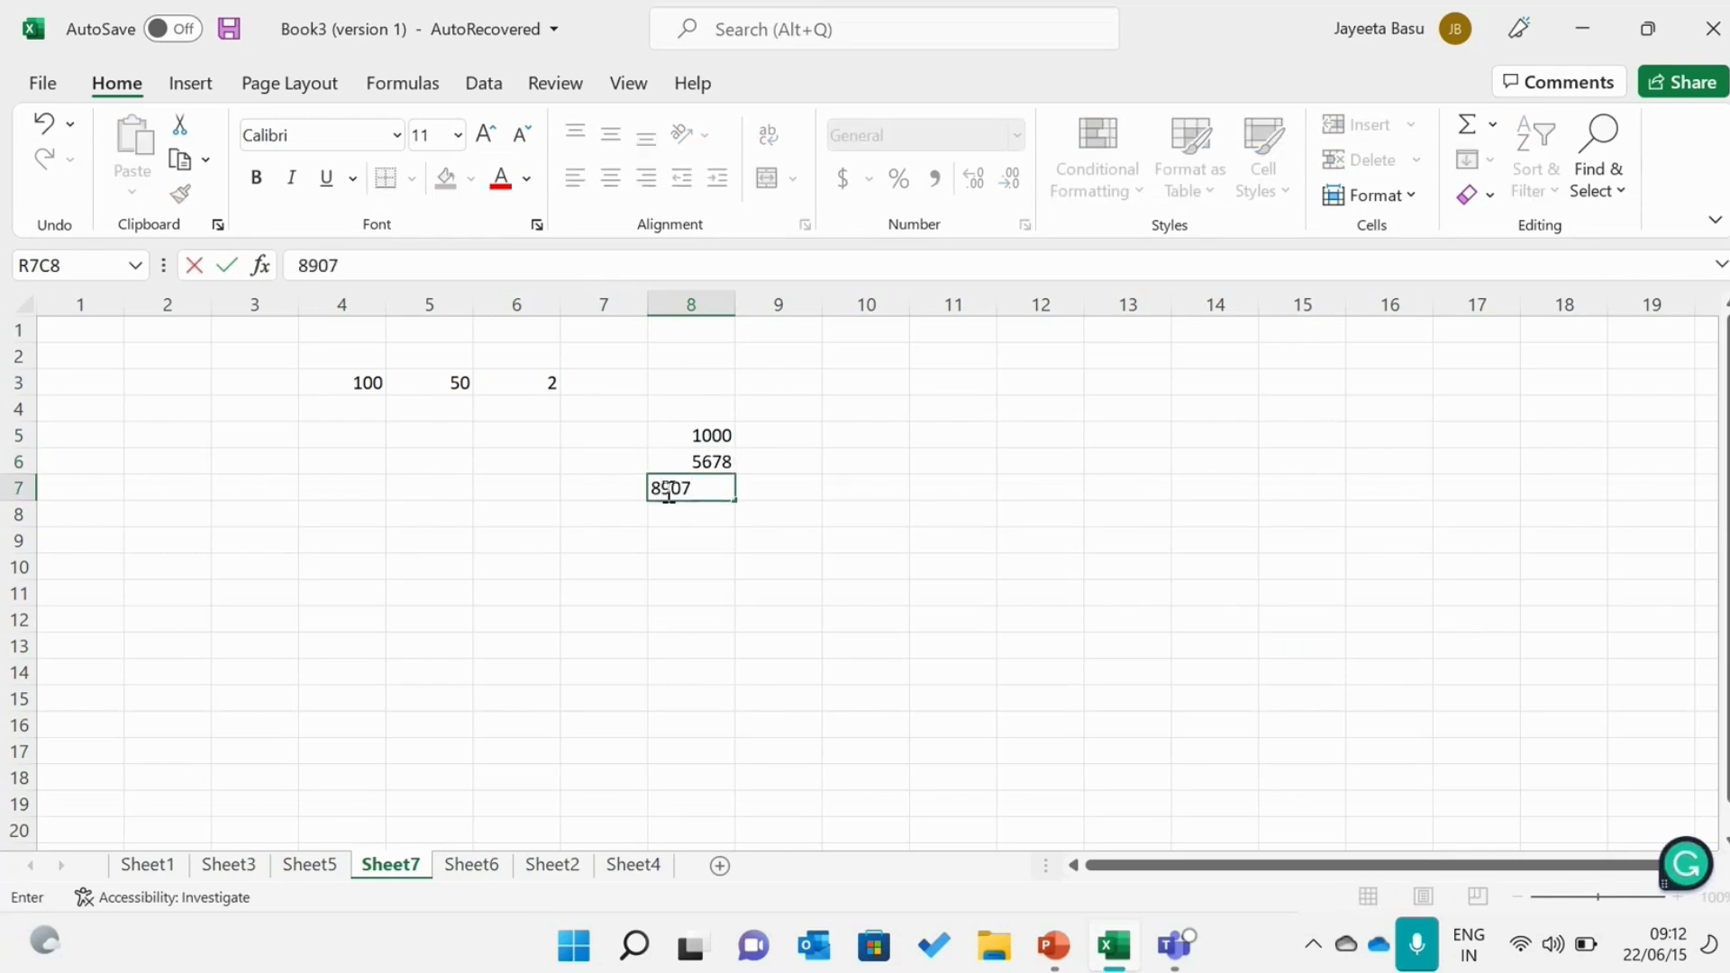
{"action": "key", "text": "Return"}
{"action": "type", "text": "5643"}
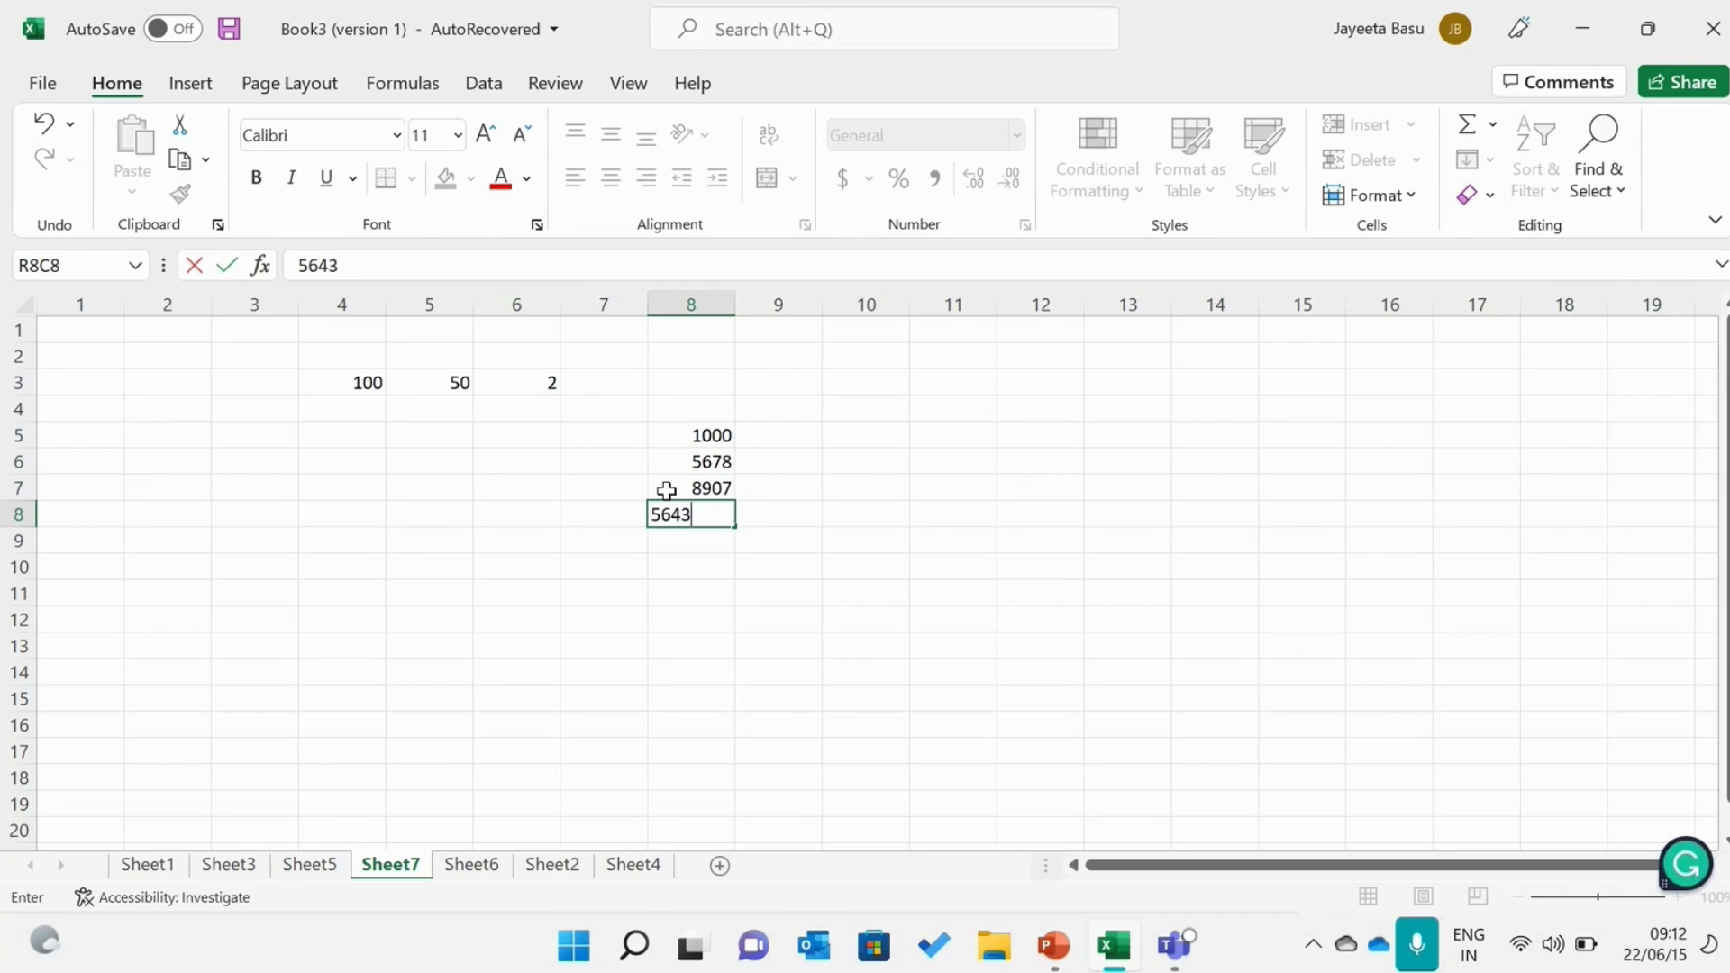
Complete the dividend column with 3789, 2346, 9872 and 1267 in R9C8 through R12C8, and enter the divisor 50 in R5C9.
{"action": "left_click", "coordinate": [718, 537]}
{"action": "type", "text": "3"}
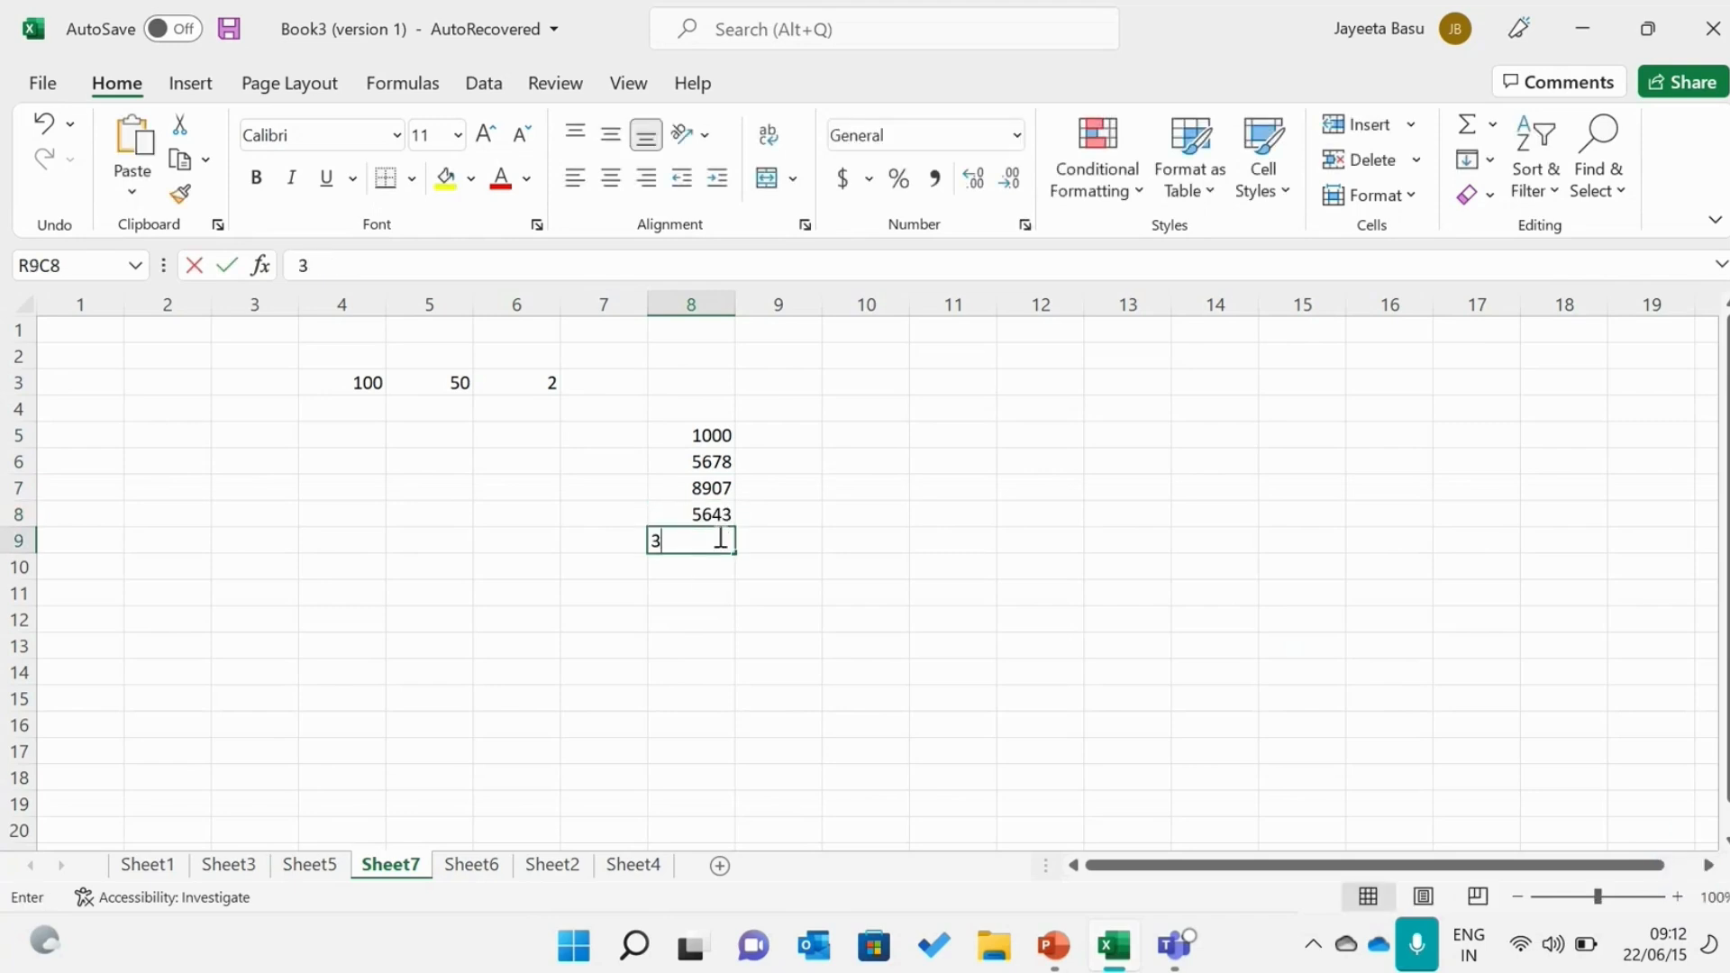
{"action": "type", "text": "78"}
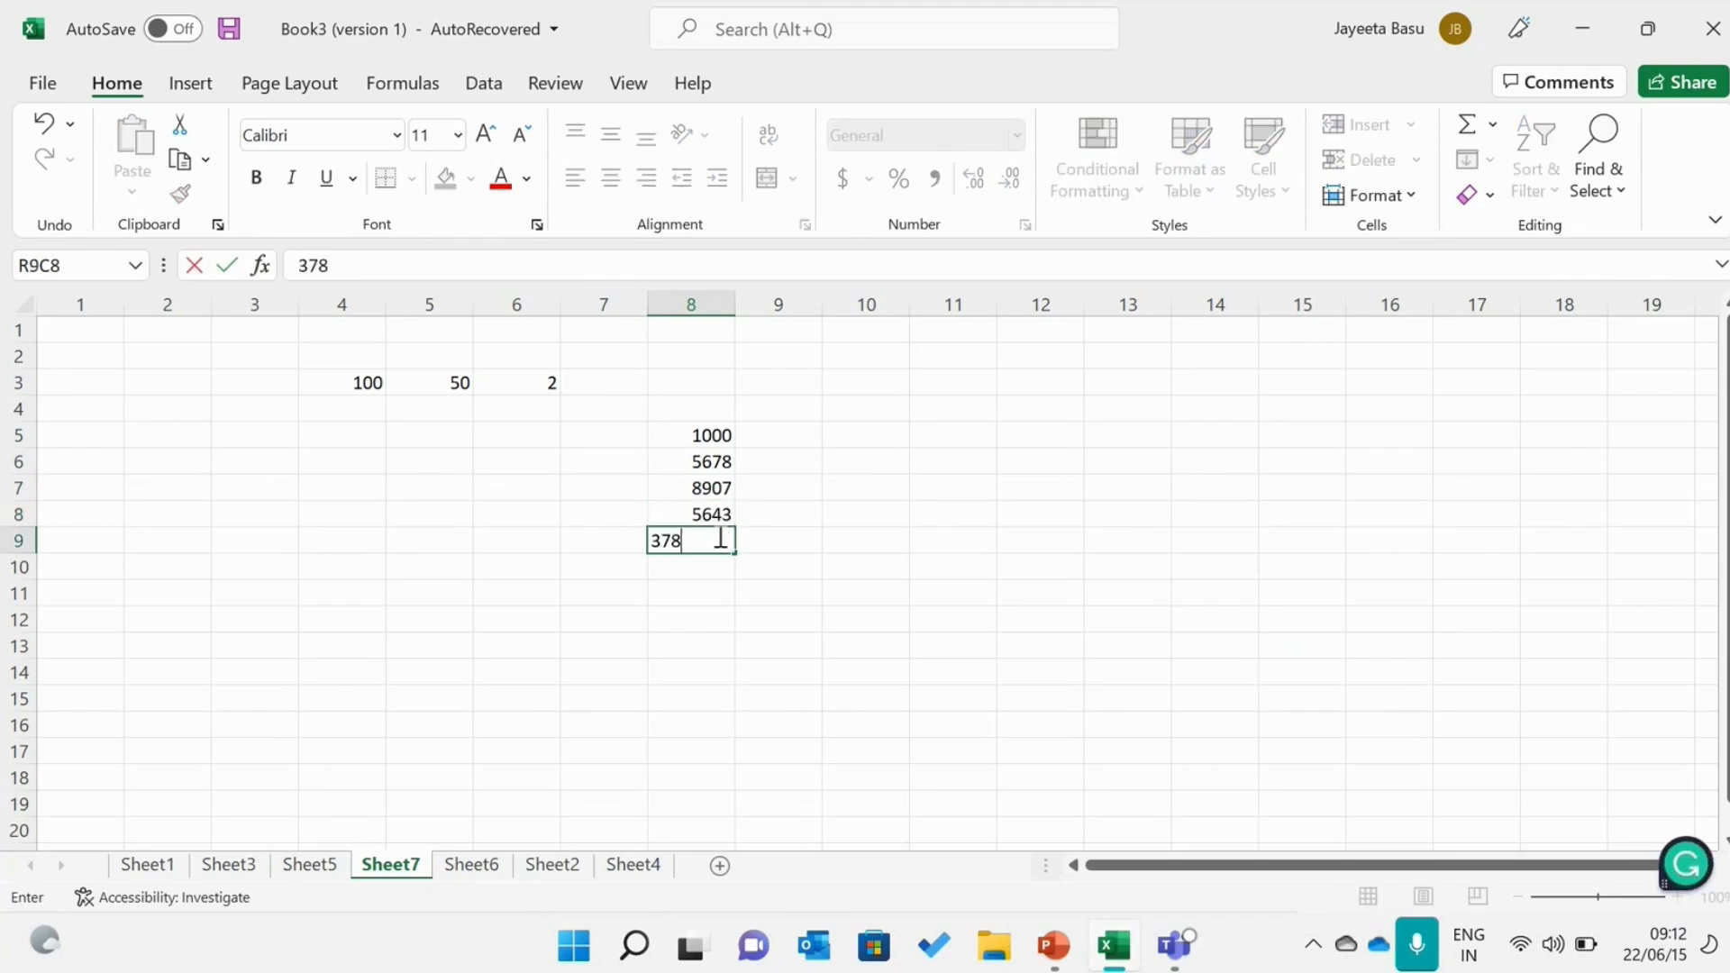
{"action": "type", "text": "9"}
{"action": "key", "text": "Return"}
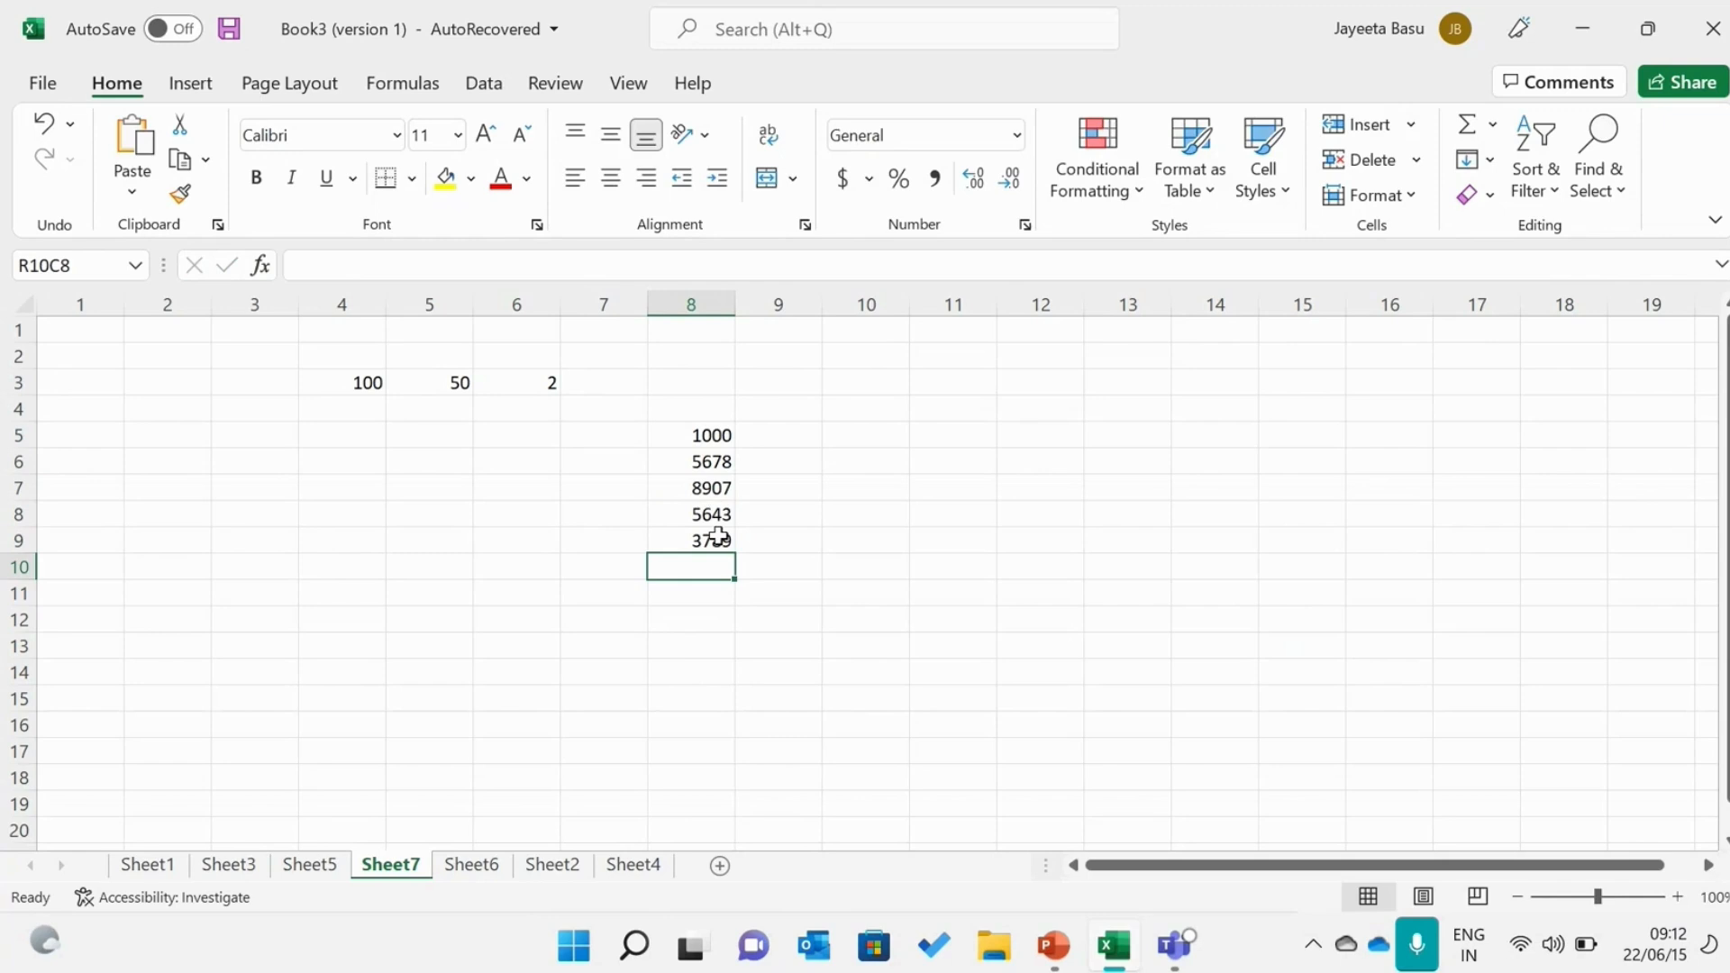
{"action": "type", "text": "2346"}
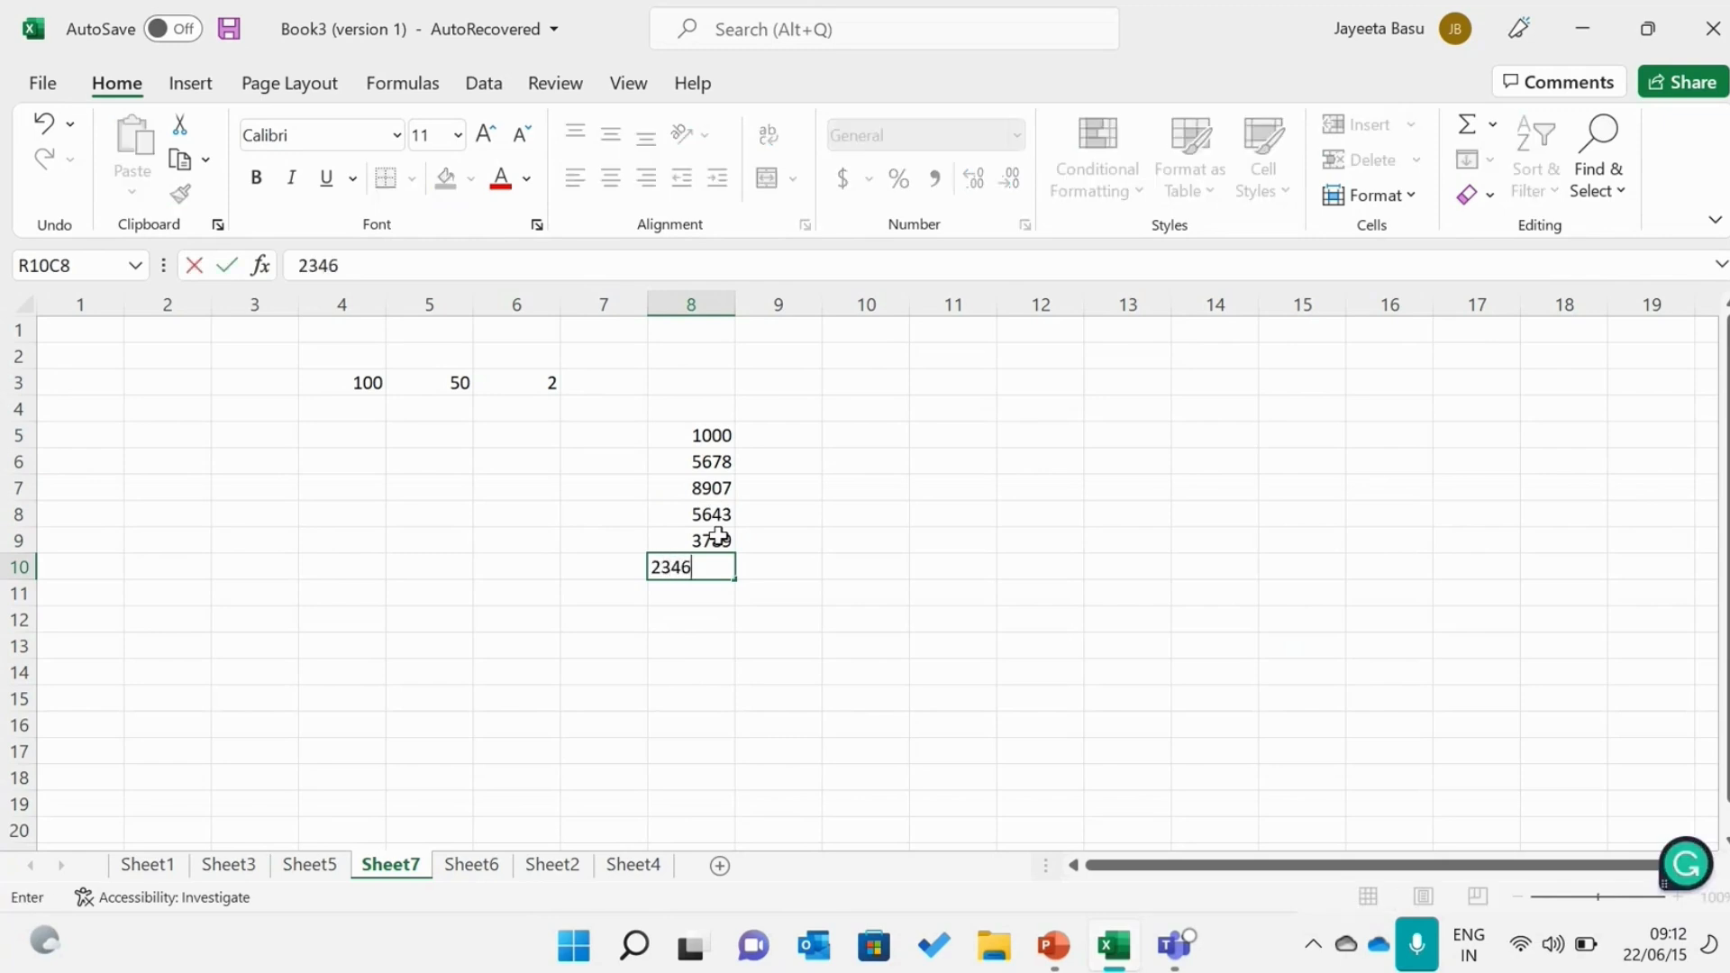
{"action": "key", "text": "Return"}
{"action": "type", "text": "987"}
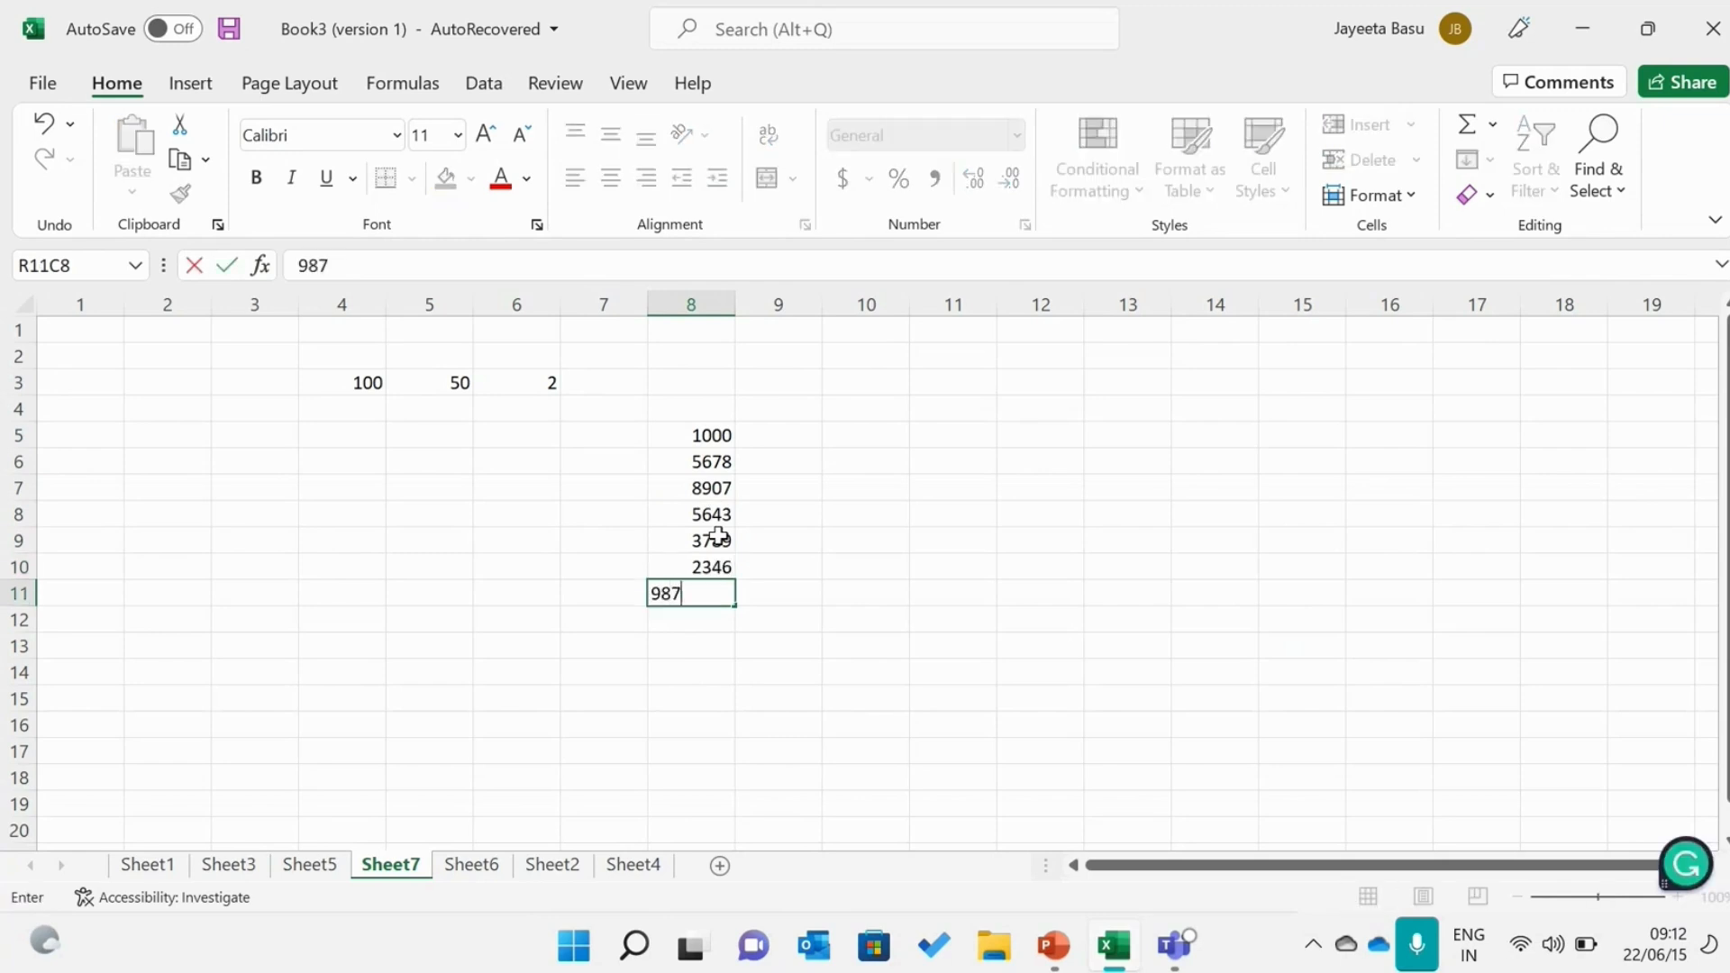
{"action": "type", "text": "2"}
{"action": "key", "text": "Return"}
{"action": "type", "text": "1267"}
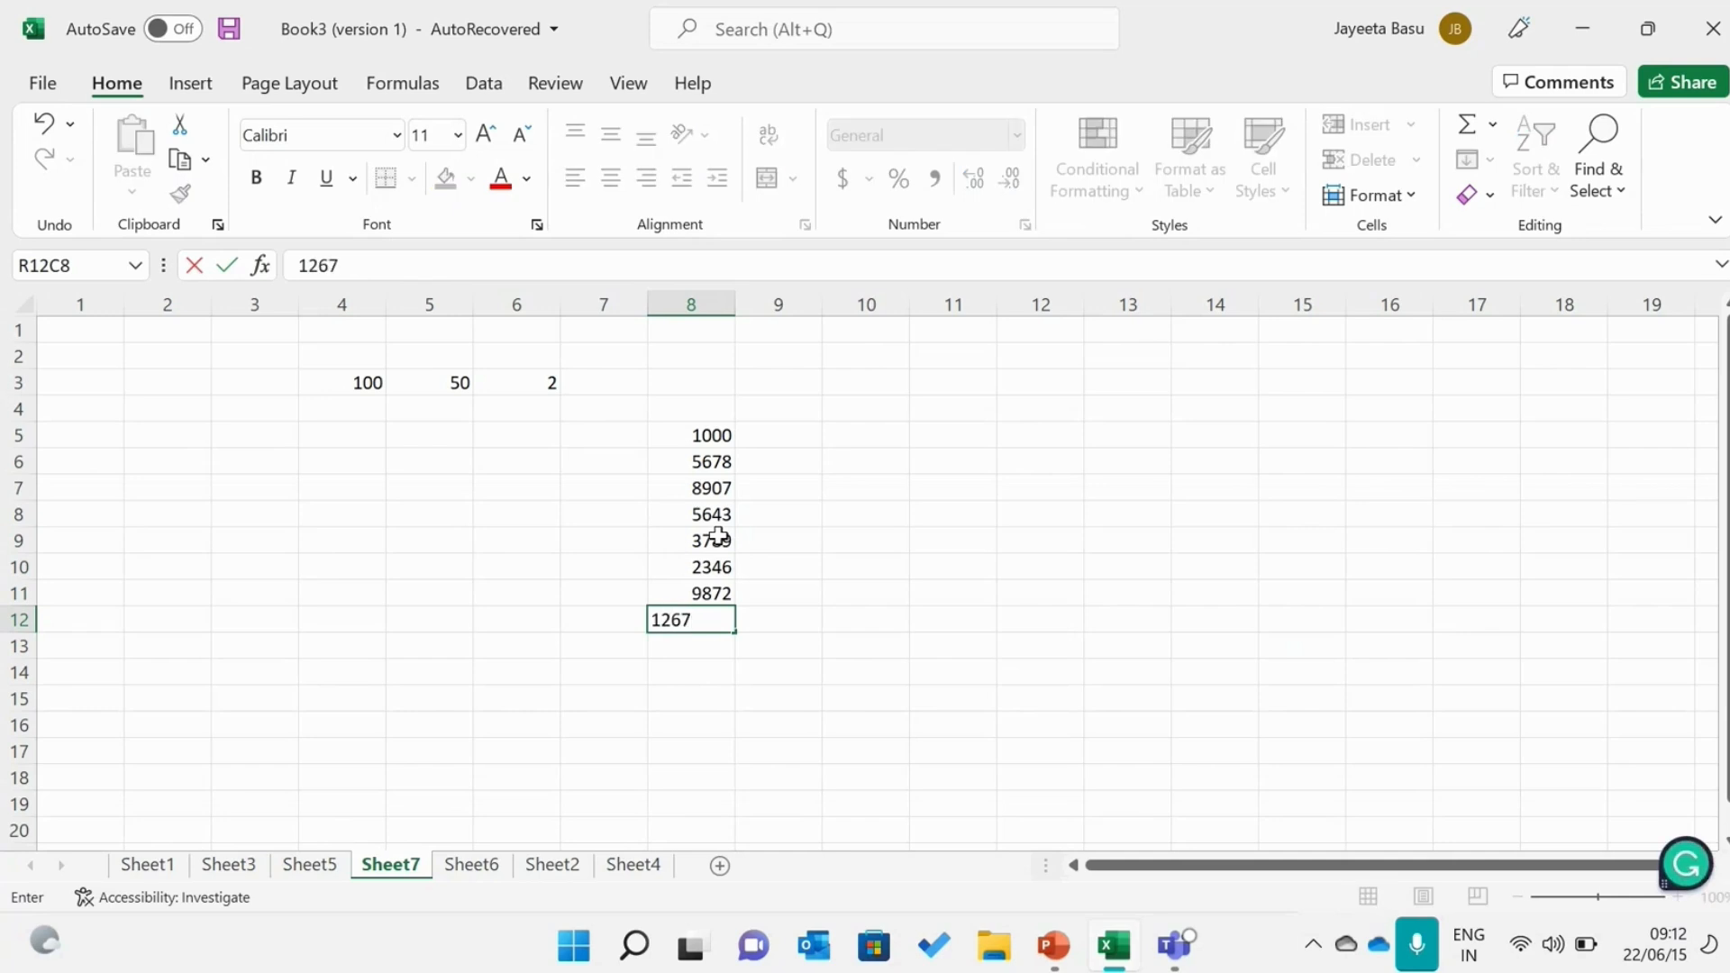
{"action": "key", "text": "Return"}
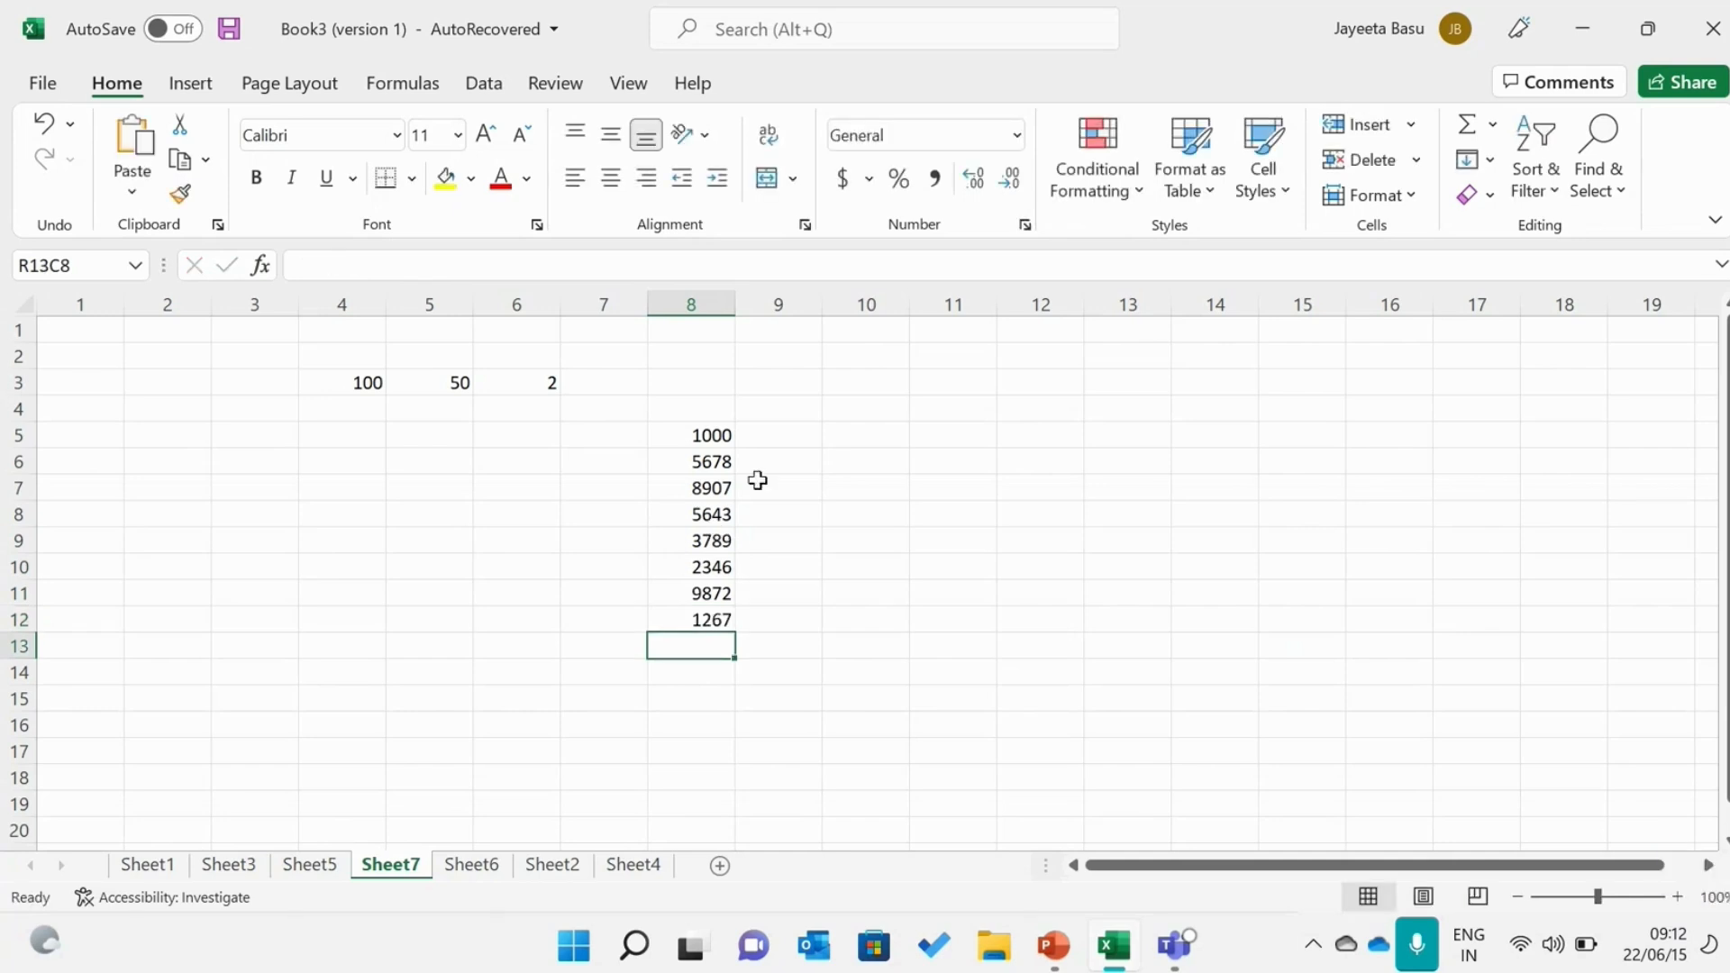
{"action": "left_click", "coordinate": [782, 441]}
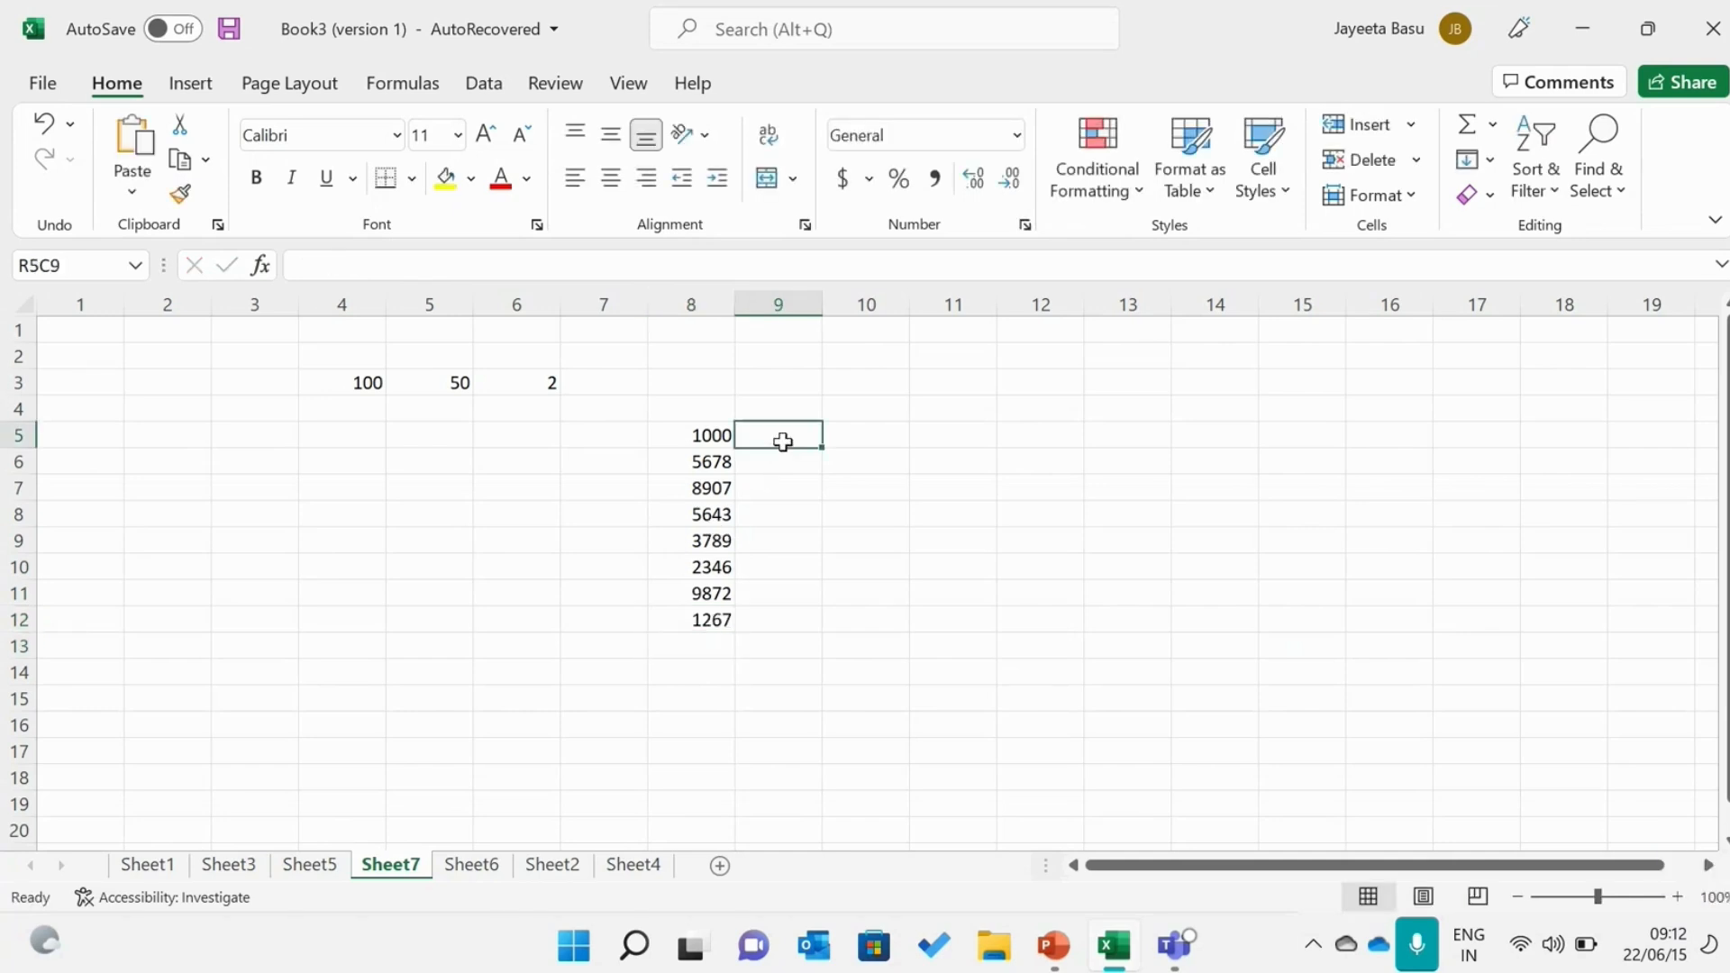
{"action": "type", "text": "50"}
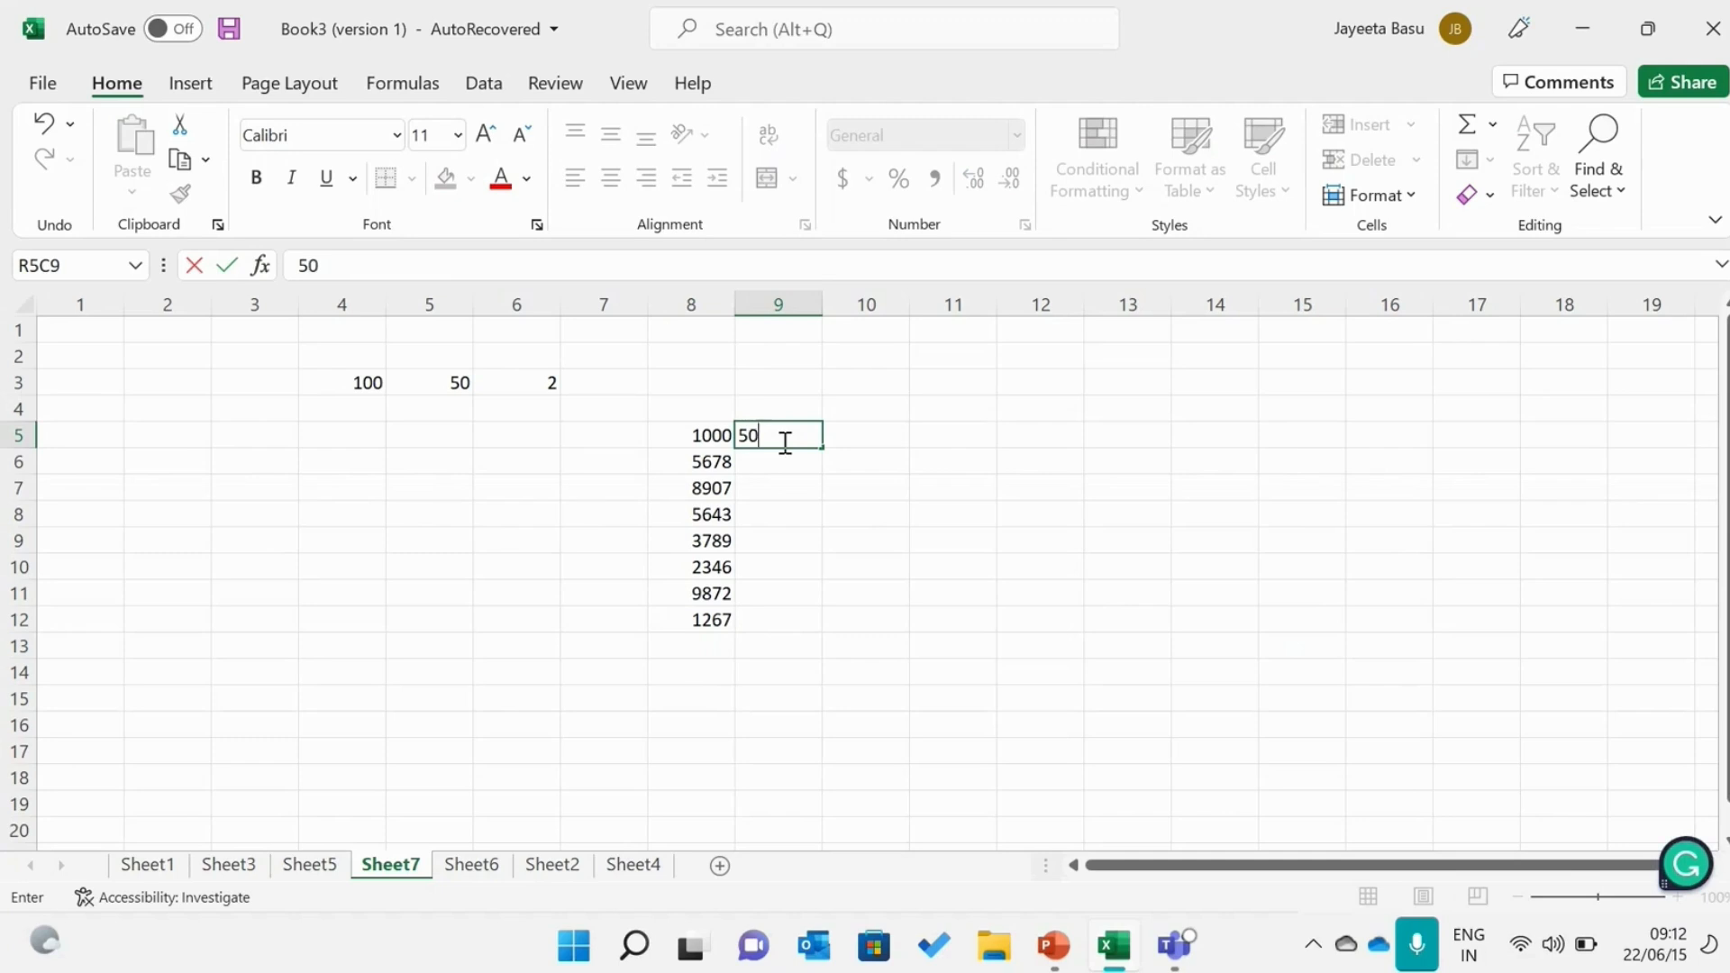
Enter a parenthesised formula in R5C10 that divides R5C8 by R5C9 through cell references, as =(RC[-2]/RC[-1]).
{"action": "left_click", "coordinate": [897, 435]}
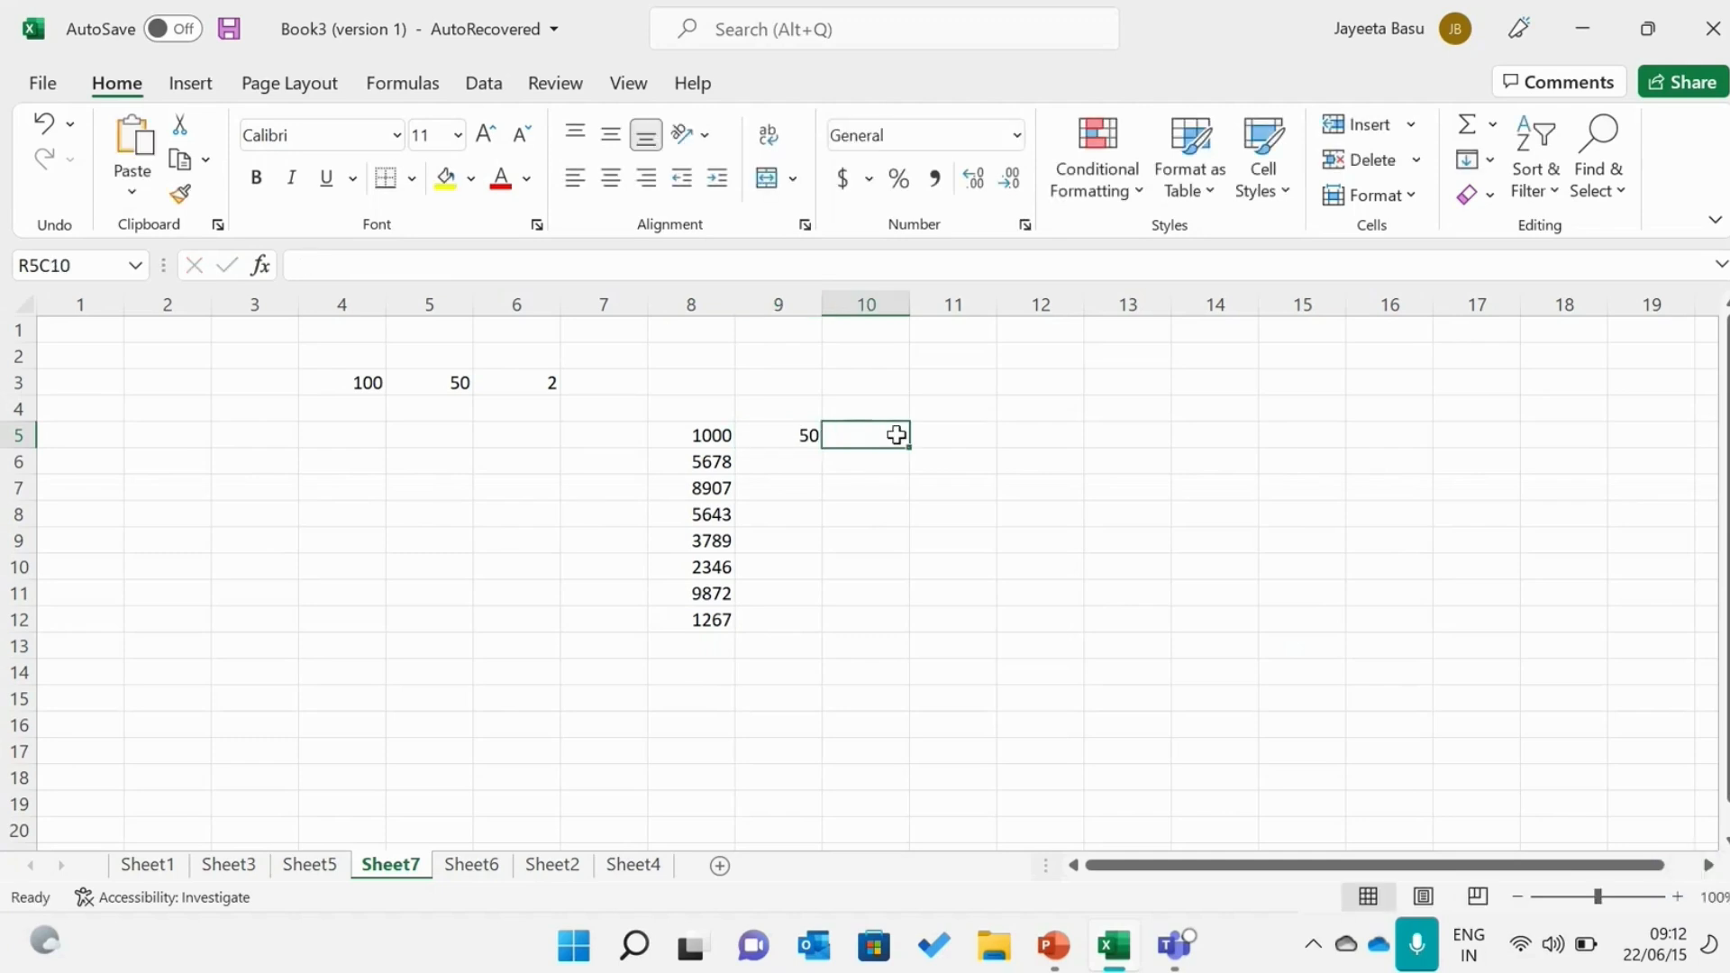
{"action": "type", "text": "="}
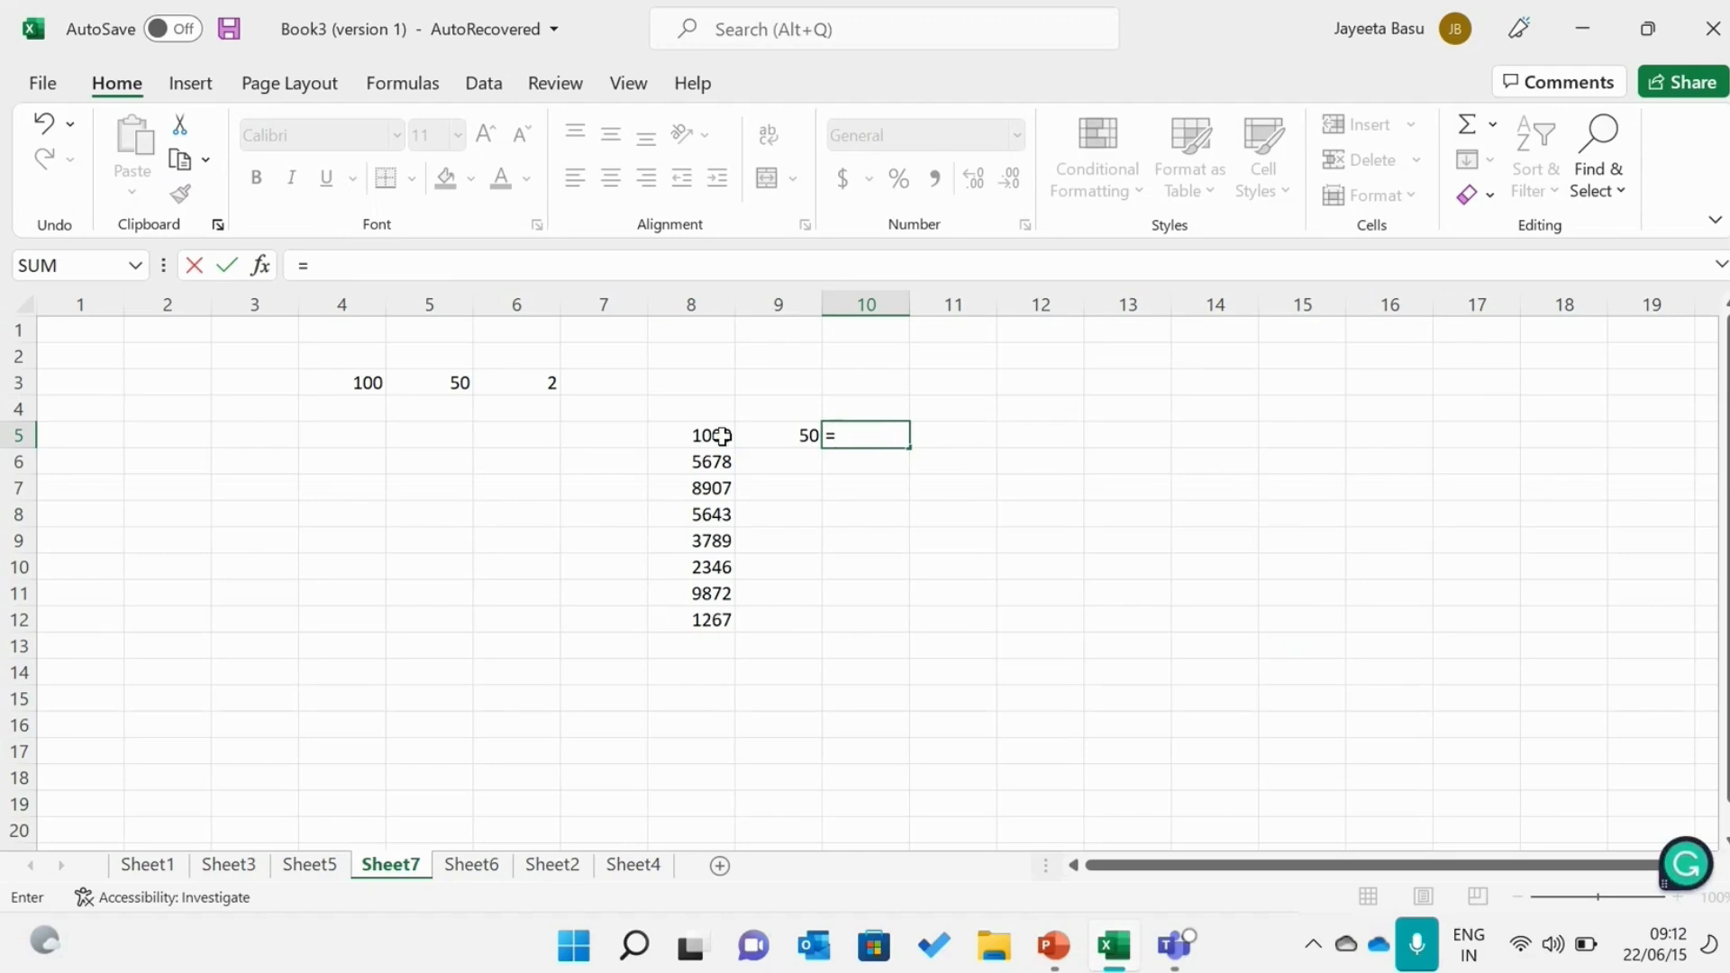
{"action": "type", "text": "("}
{"action": "left_click", "coordinate": [722, 436]}
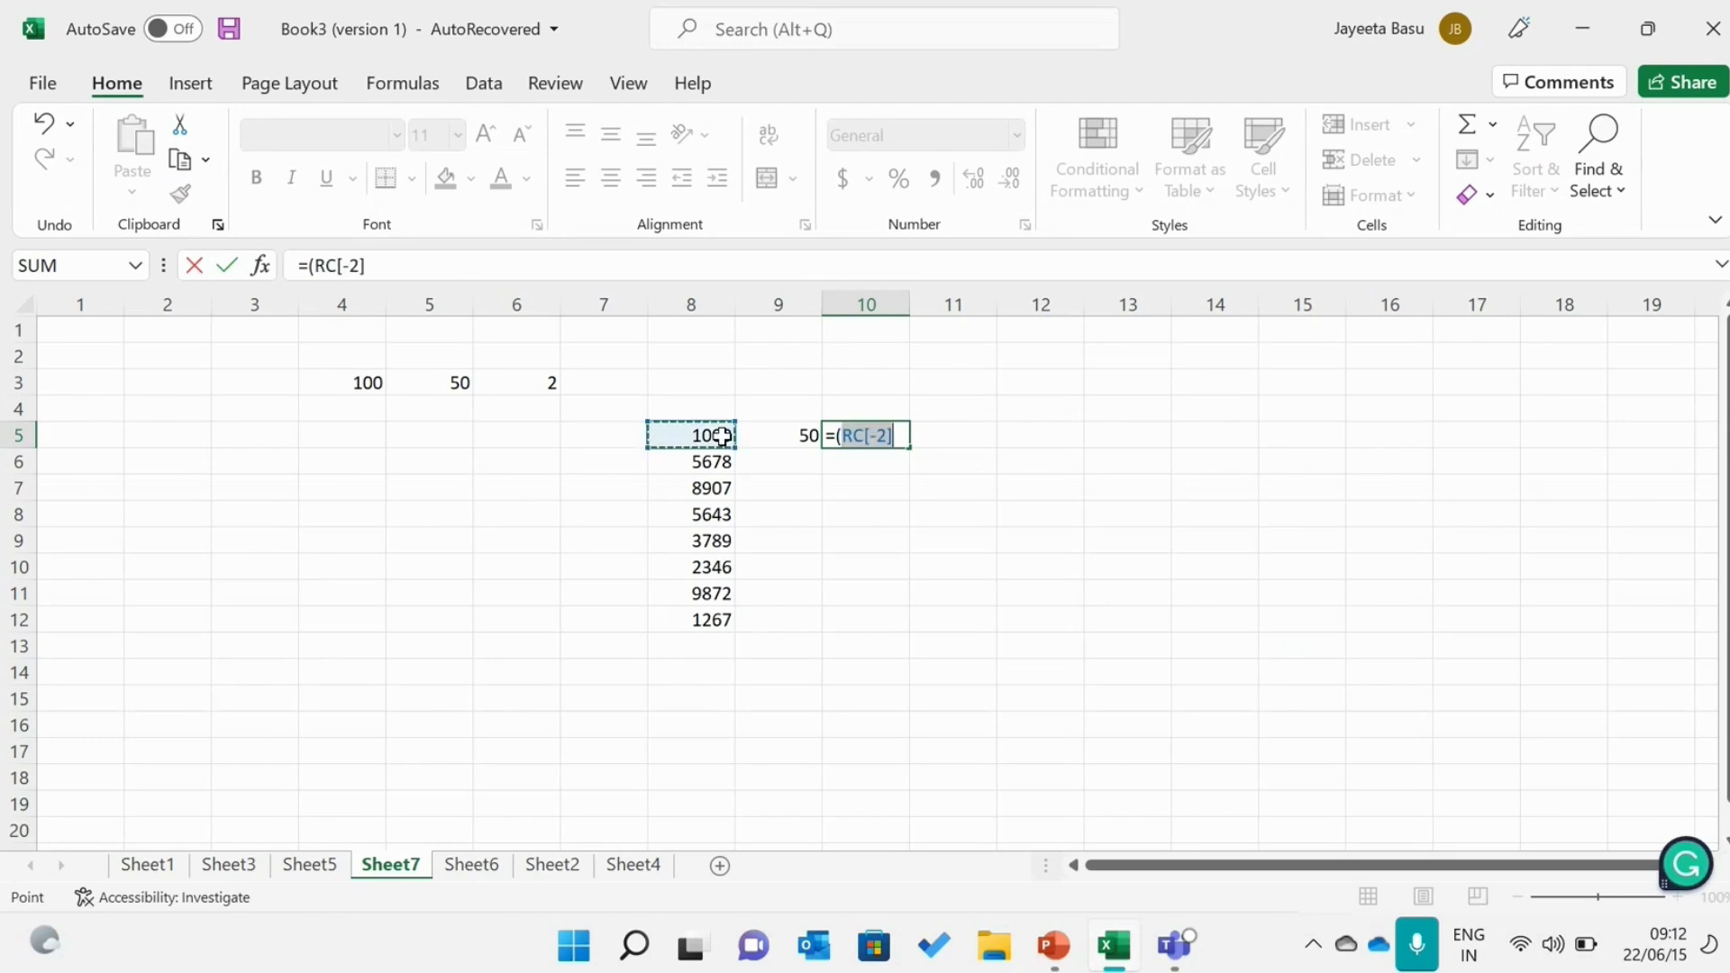
{"action": "left_click", "coordinate": [904, 432]}
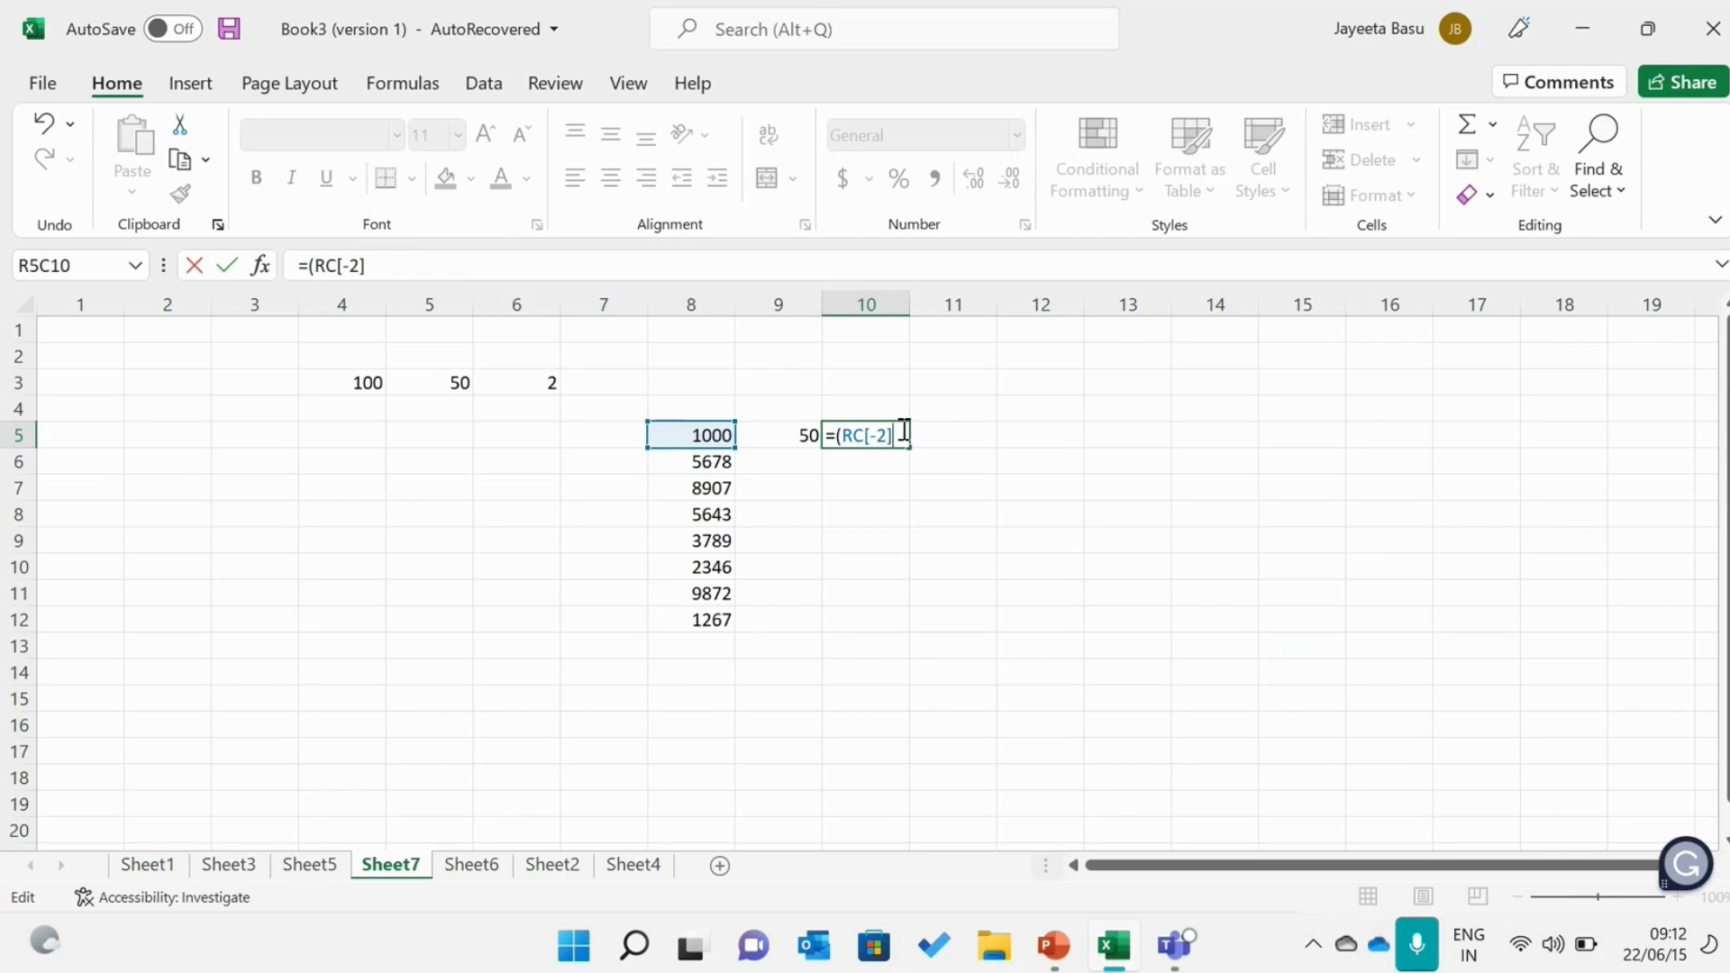
{"action": "type", "text": "/"}
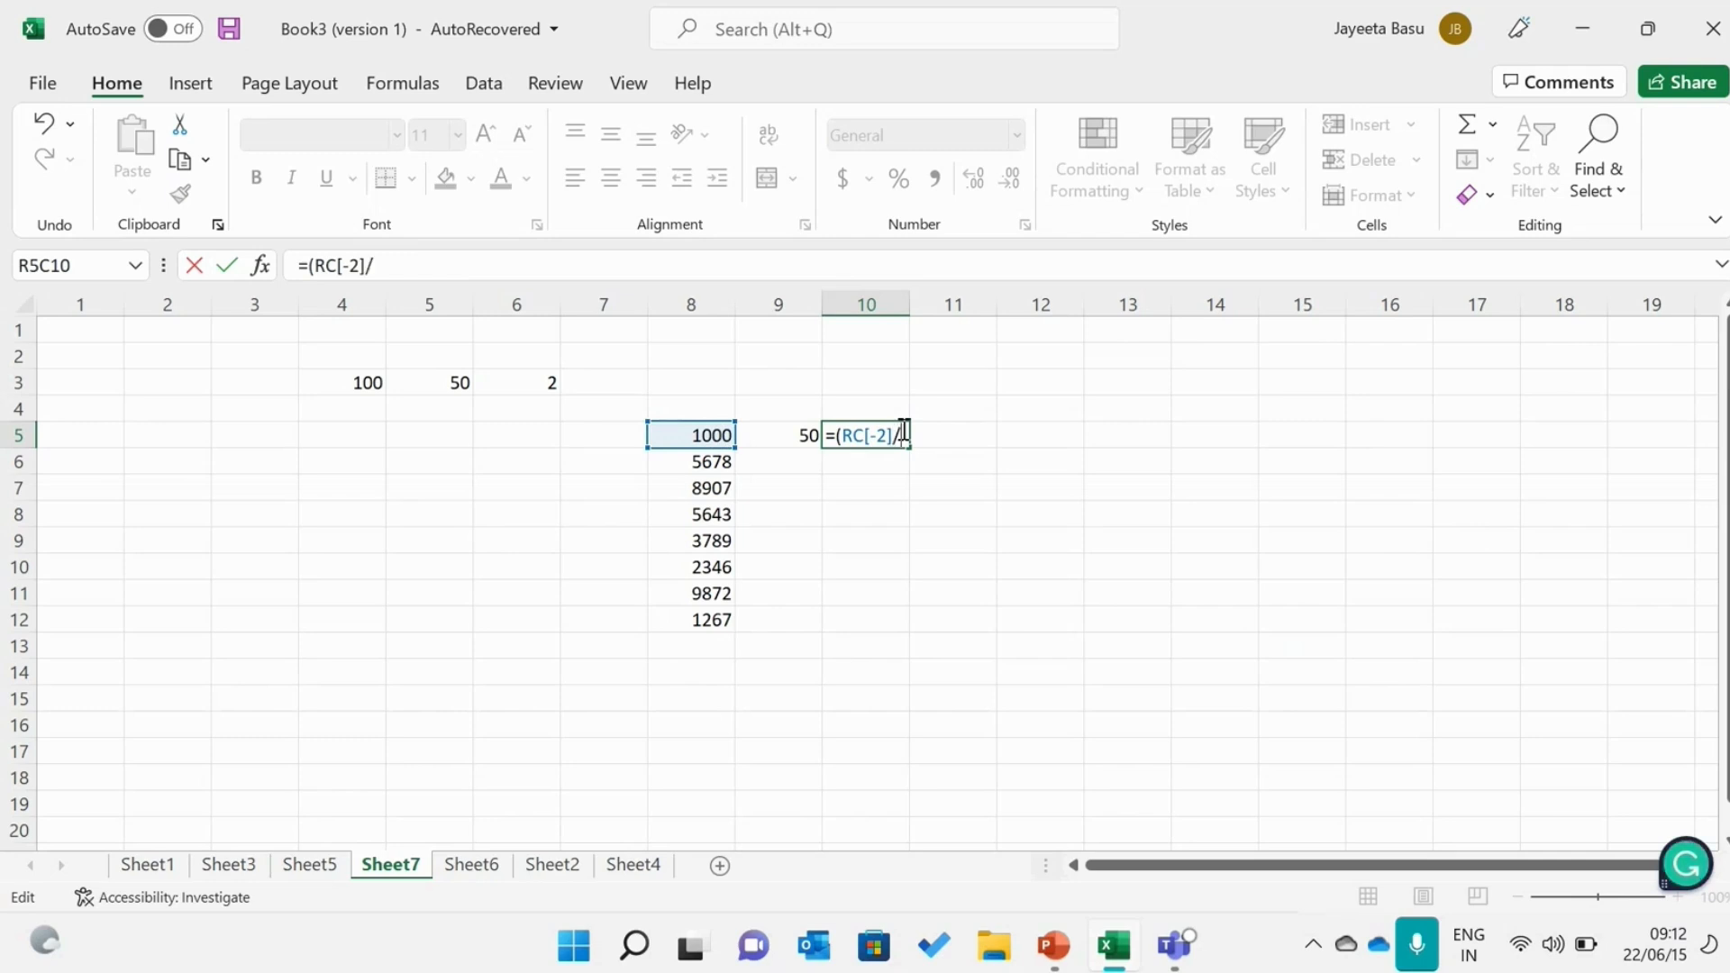
{"action": "left_click", "coordinate": [772, 436]}
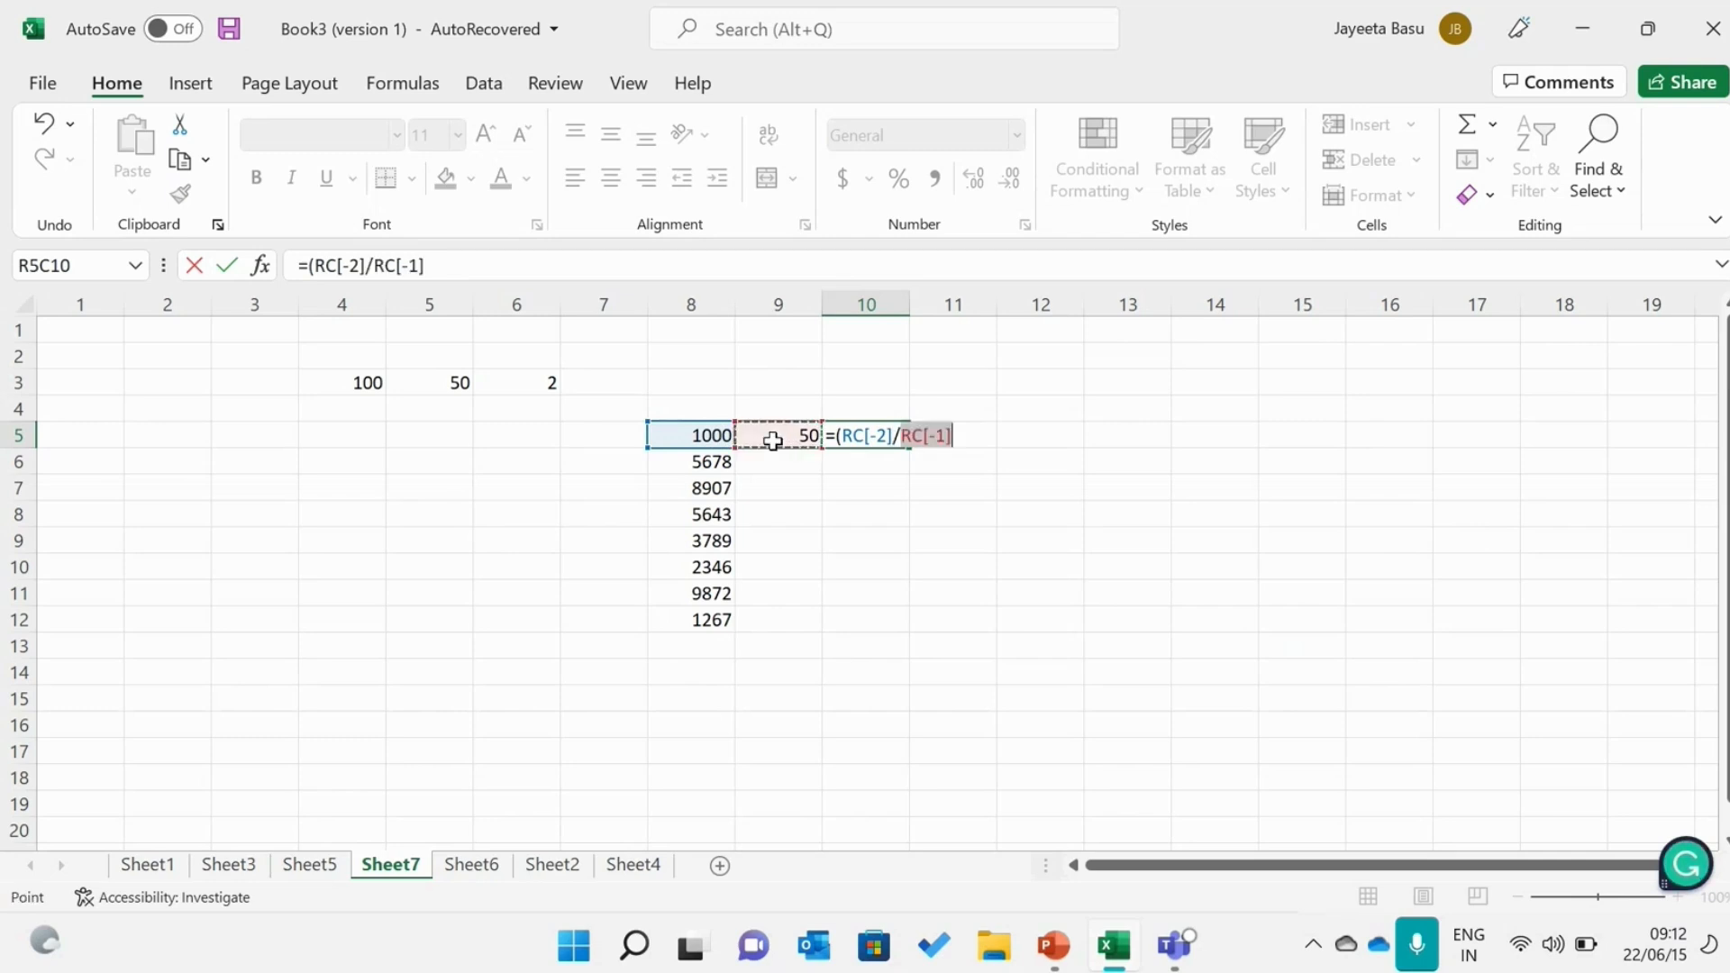
{"action": "left_click", "coordinate": [965, 436]}
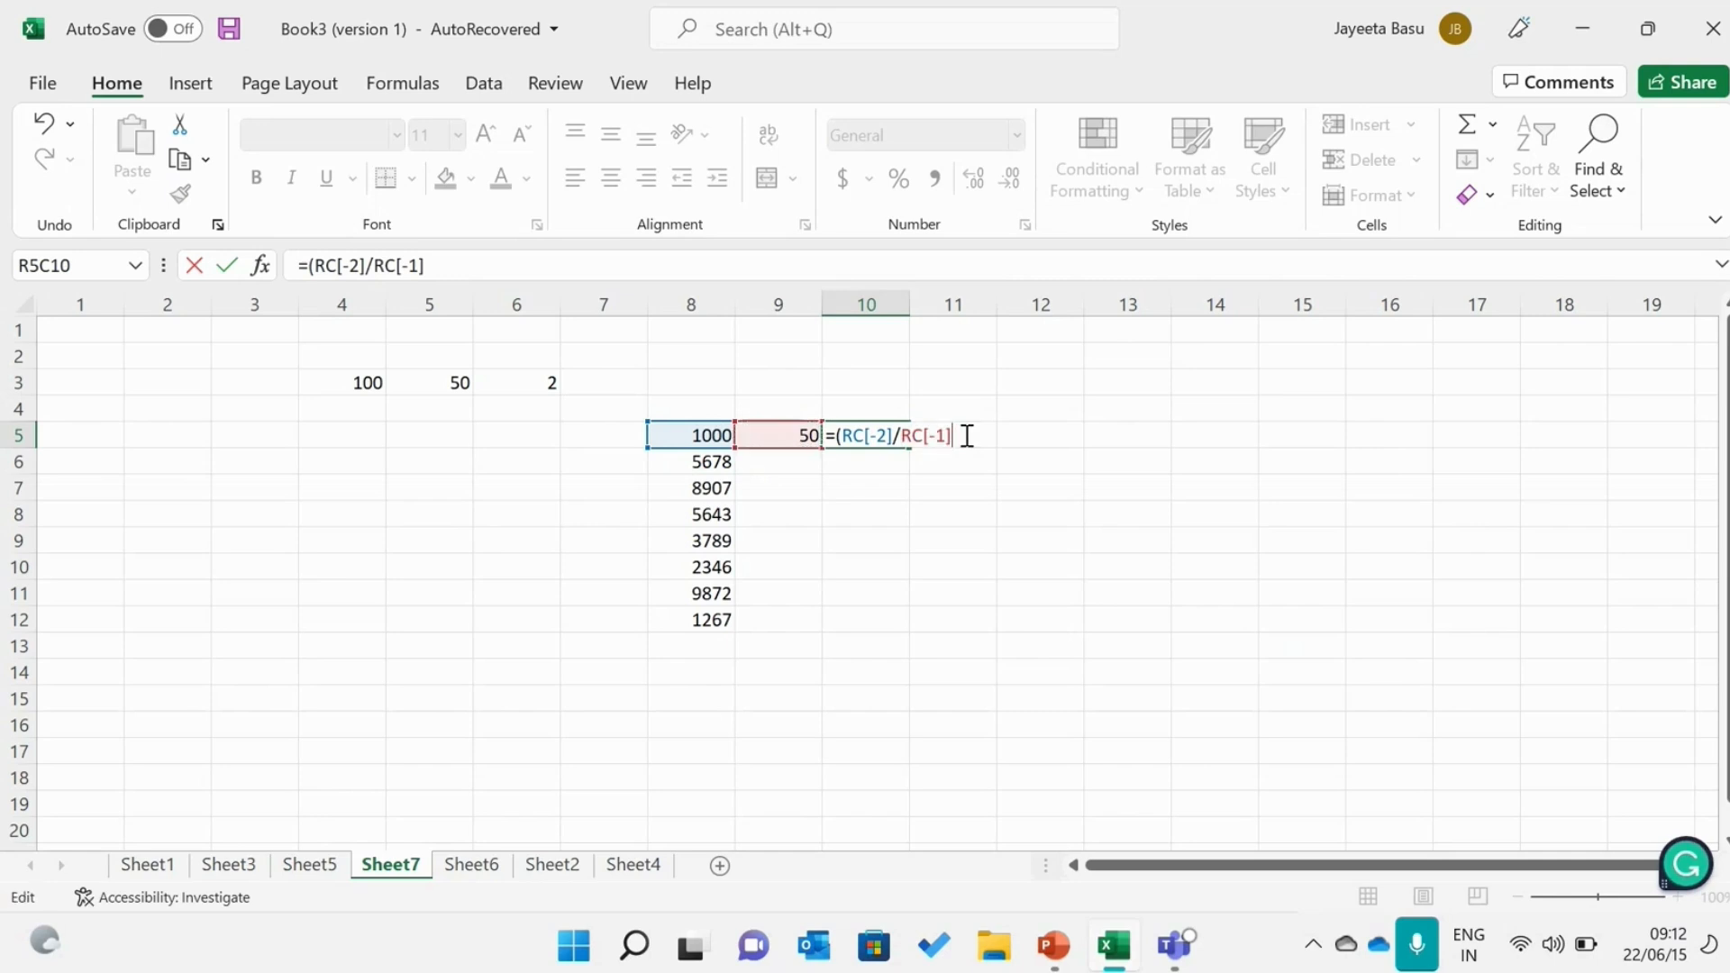
{"action": "type", "text": ")"}
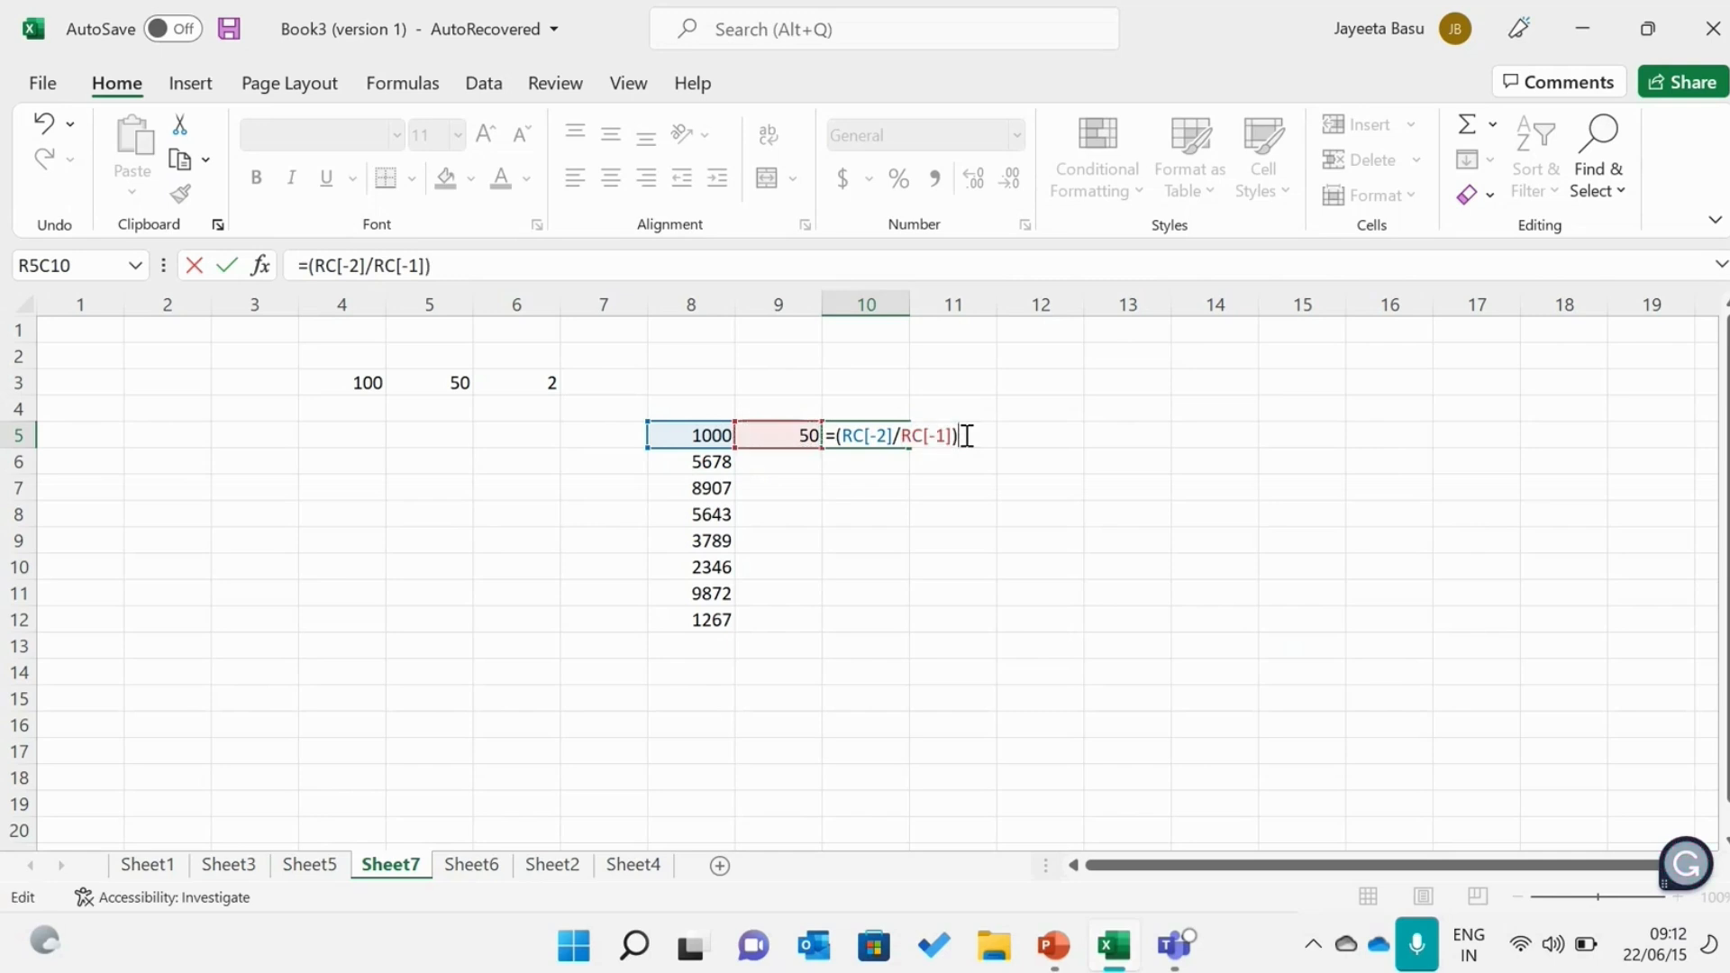
{"action": "key", "text": "Return"}
Fill the division formula from R5C10 down through R12C10 and check the references of the copy in R6C10.
{"action": "left_click", "coordinate": [868, 435]}
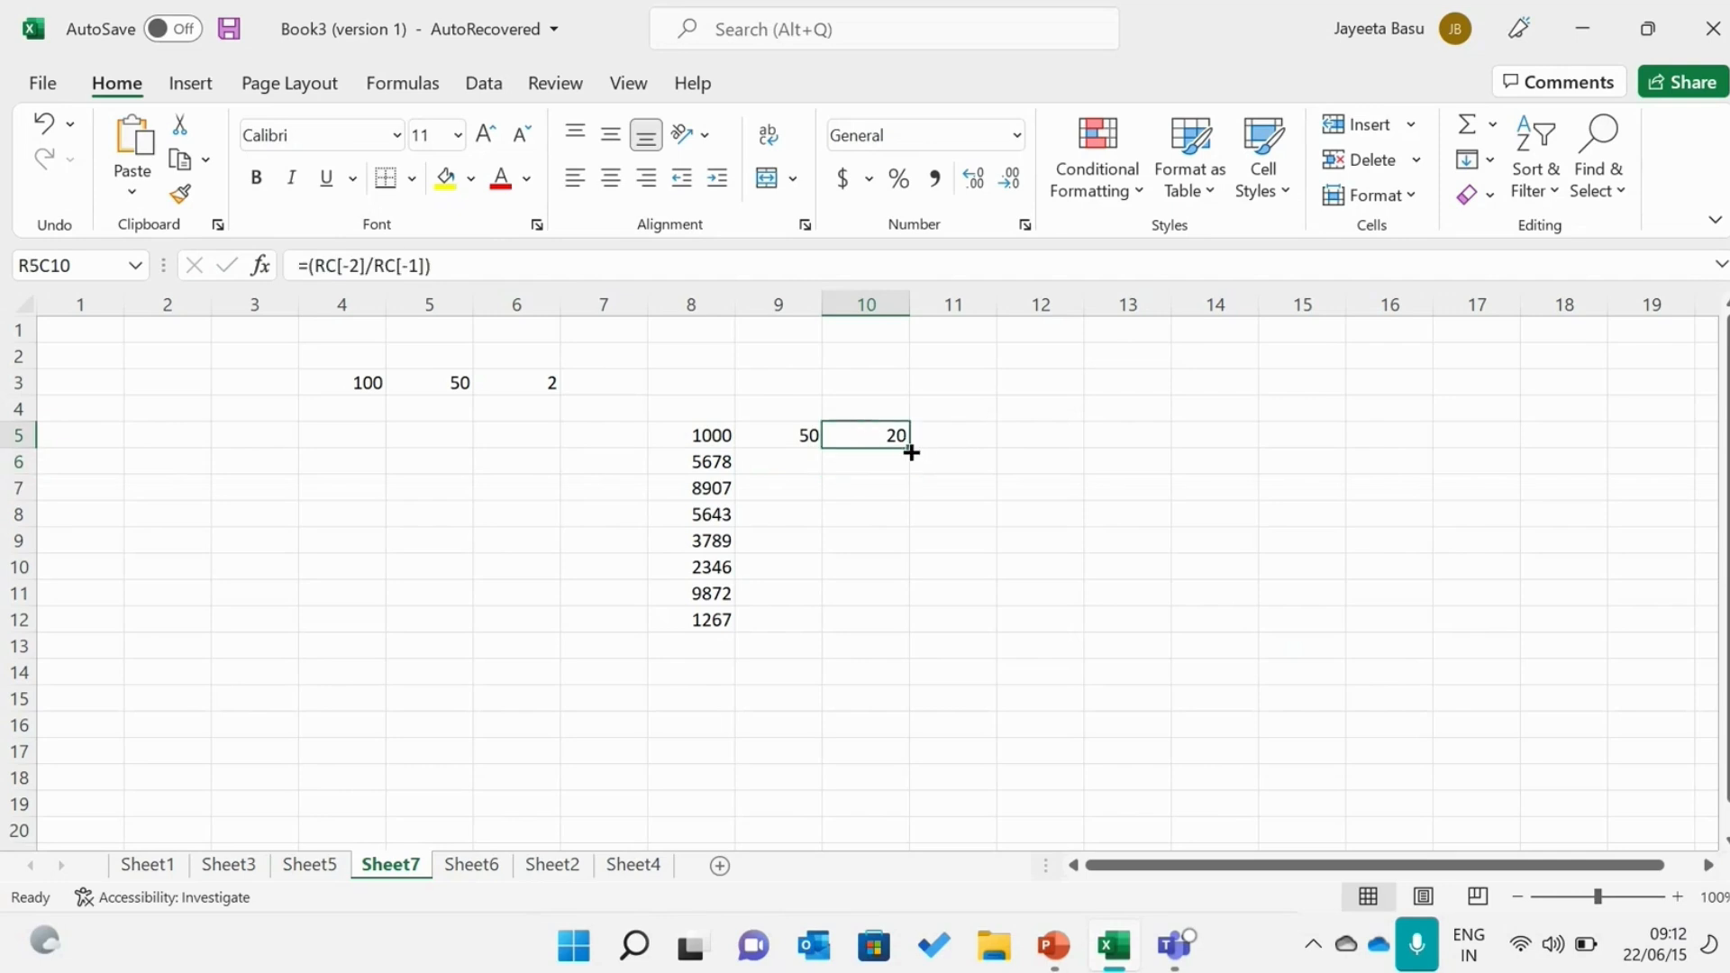
{"action": "left_click_drag", "start_coordinate": [908, 447], "coordinate": [892, 625]}
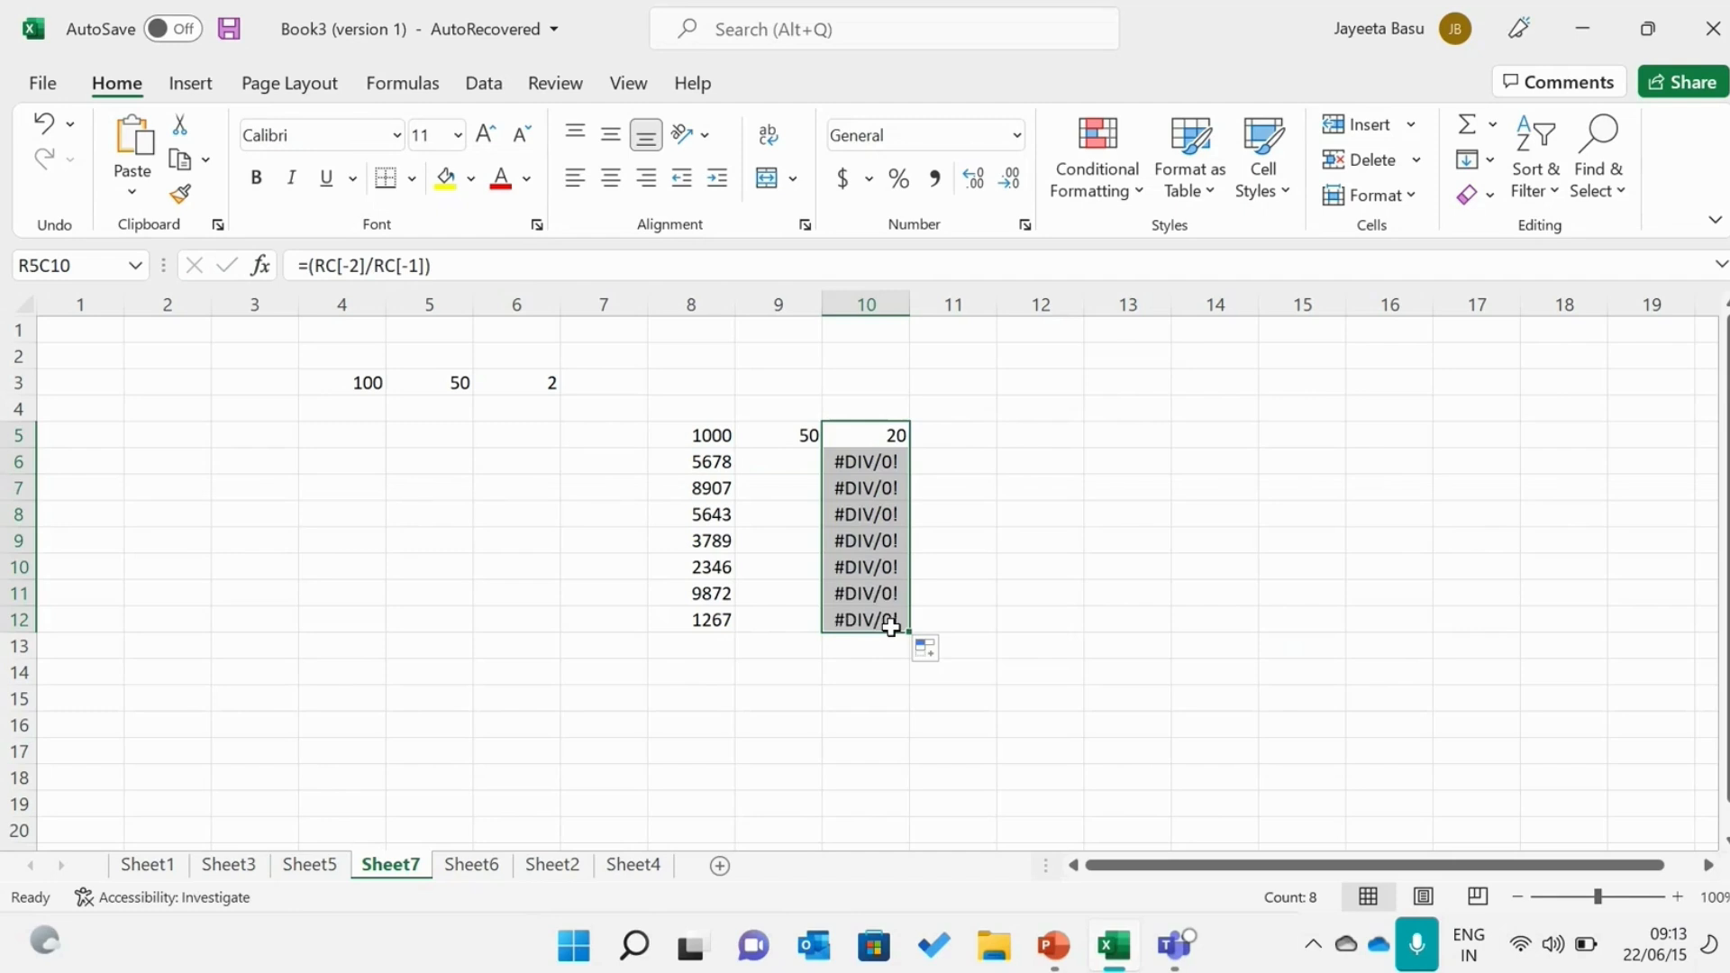
{"action": "double_click", "coordinate": [887, 463]}
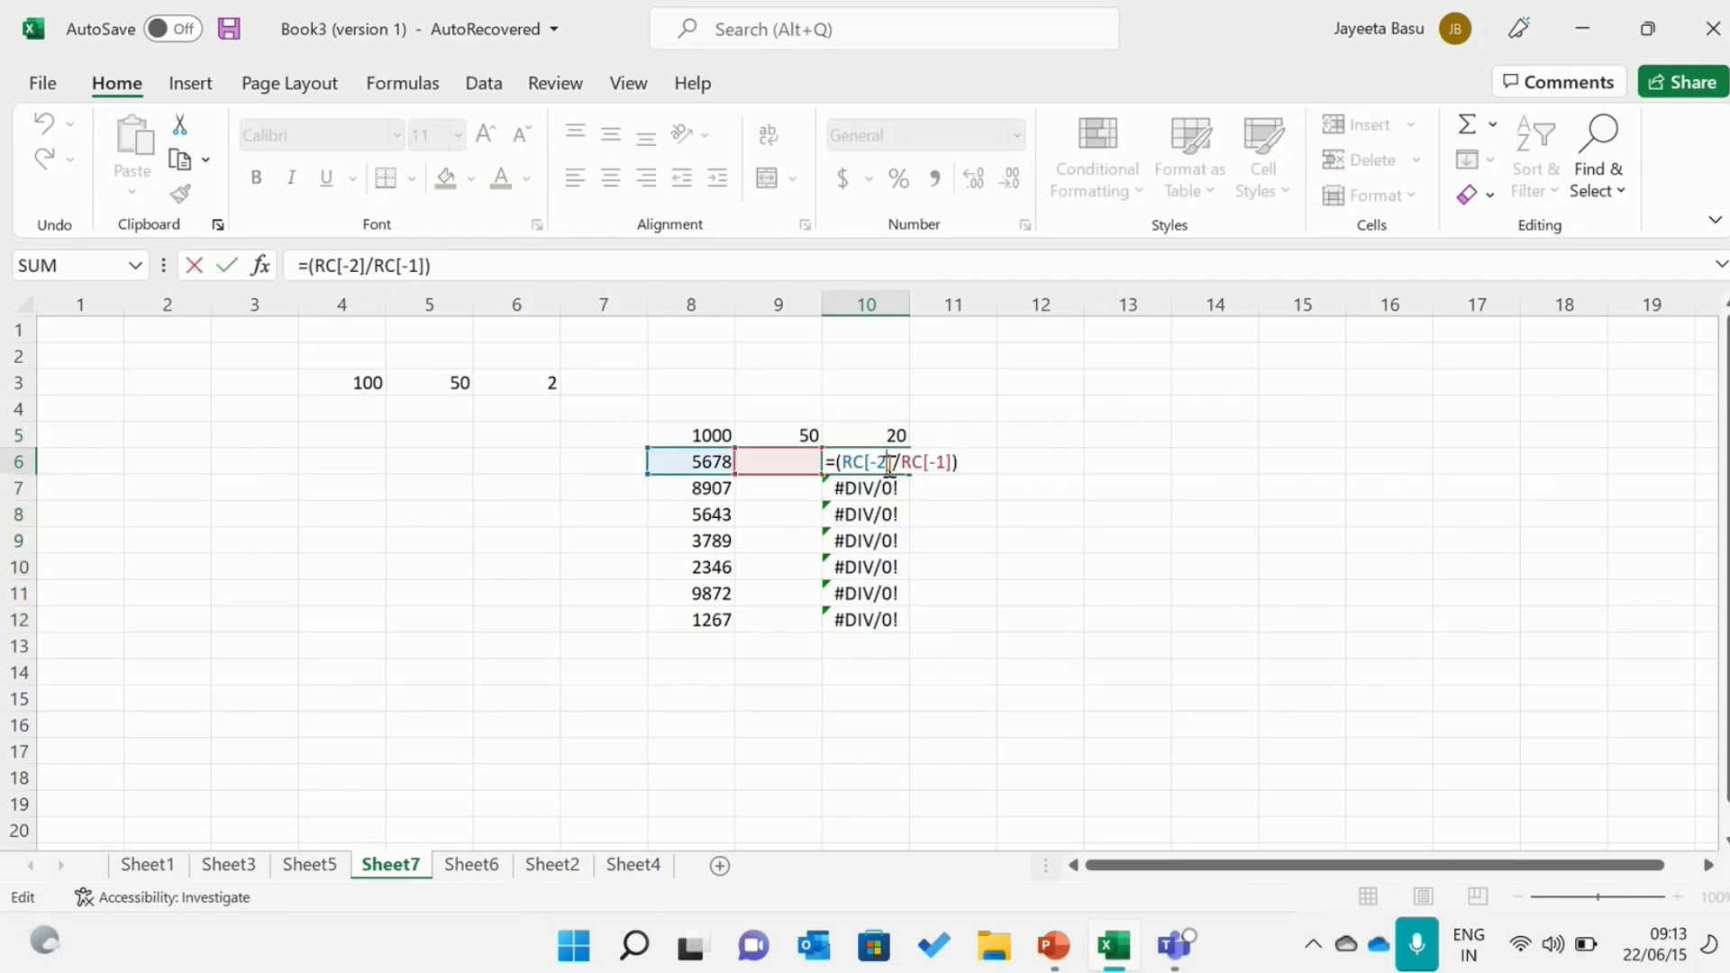
{"action": "left_click", "coordinate": [975, 466]}
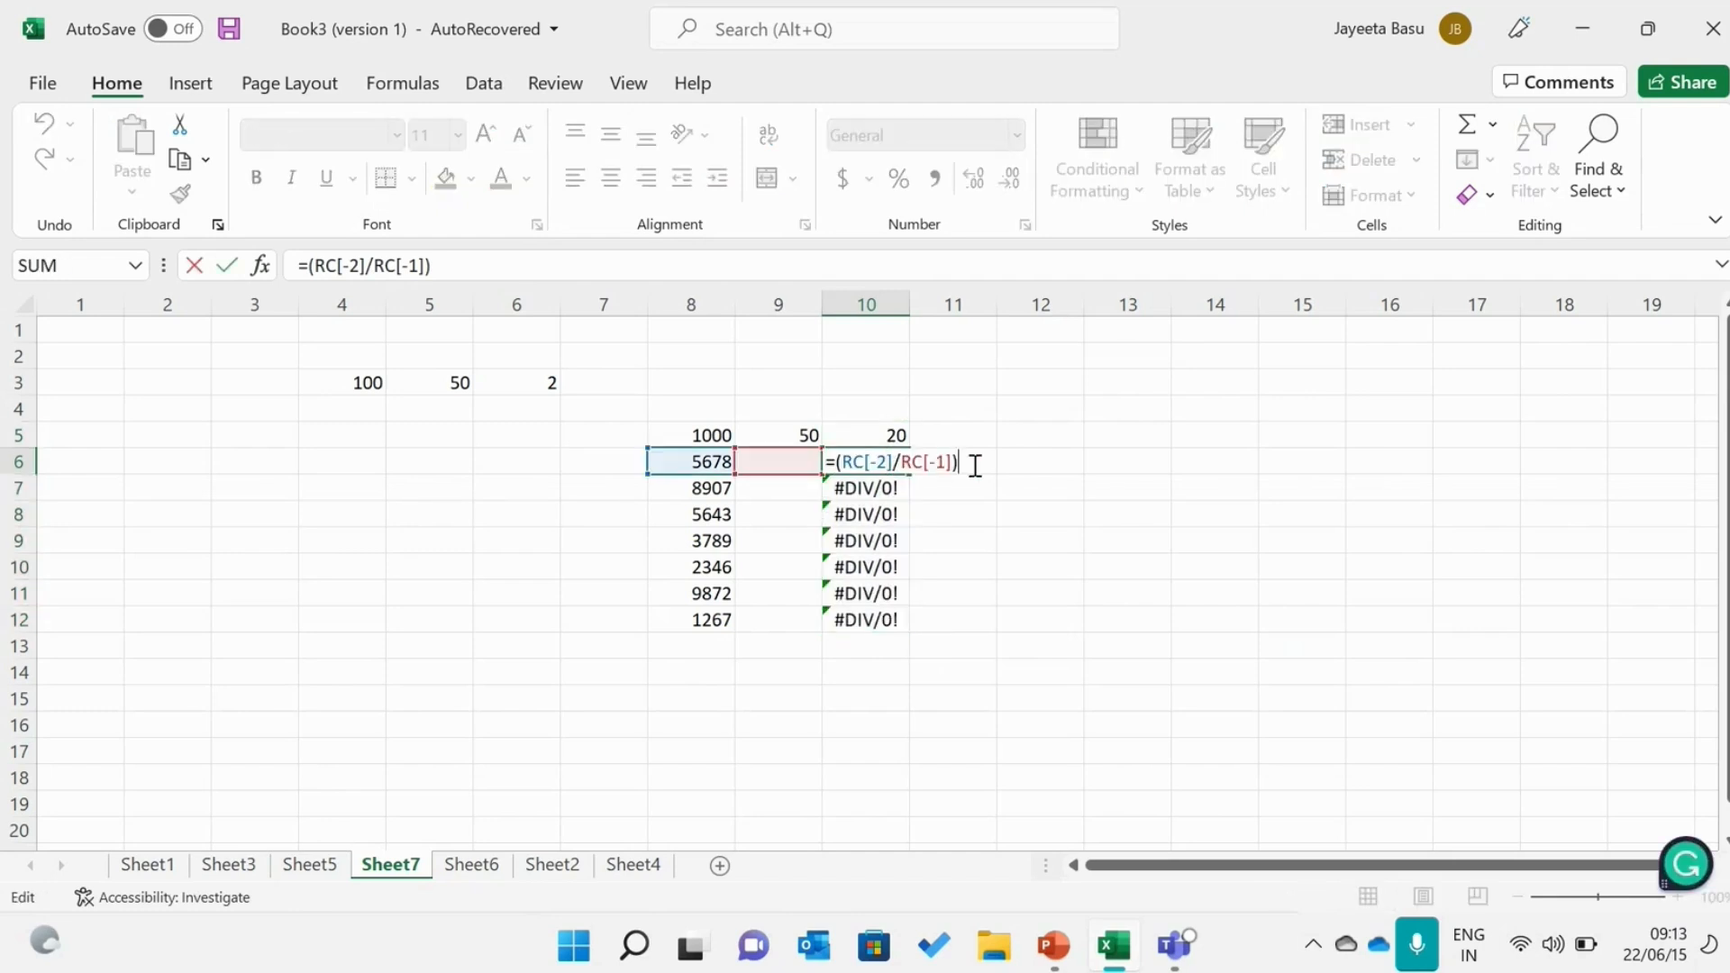
{"action": "left_click", "coordinate": [751, 438]}
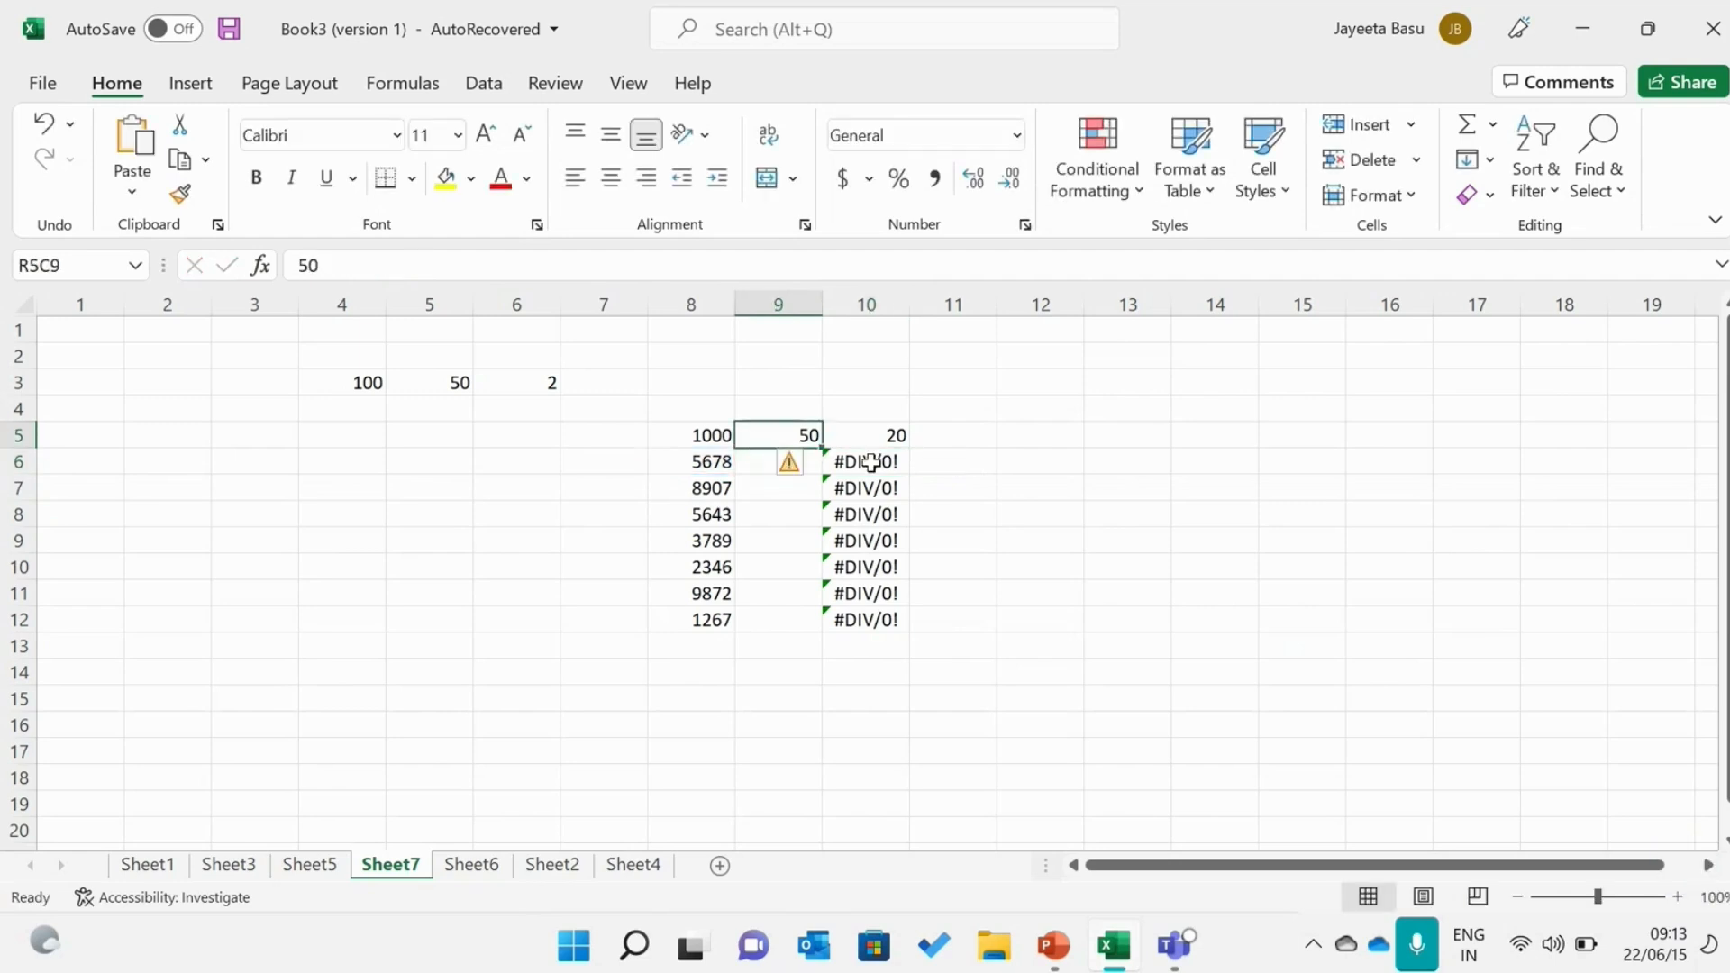
Clear the division formulas from cells R6C10 and R5C10.
{"action": "left_click_drag", "start_coordinate": [864, 461], "coordinate": [876, 619]}
{"action": "key", "text": "F2"}
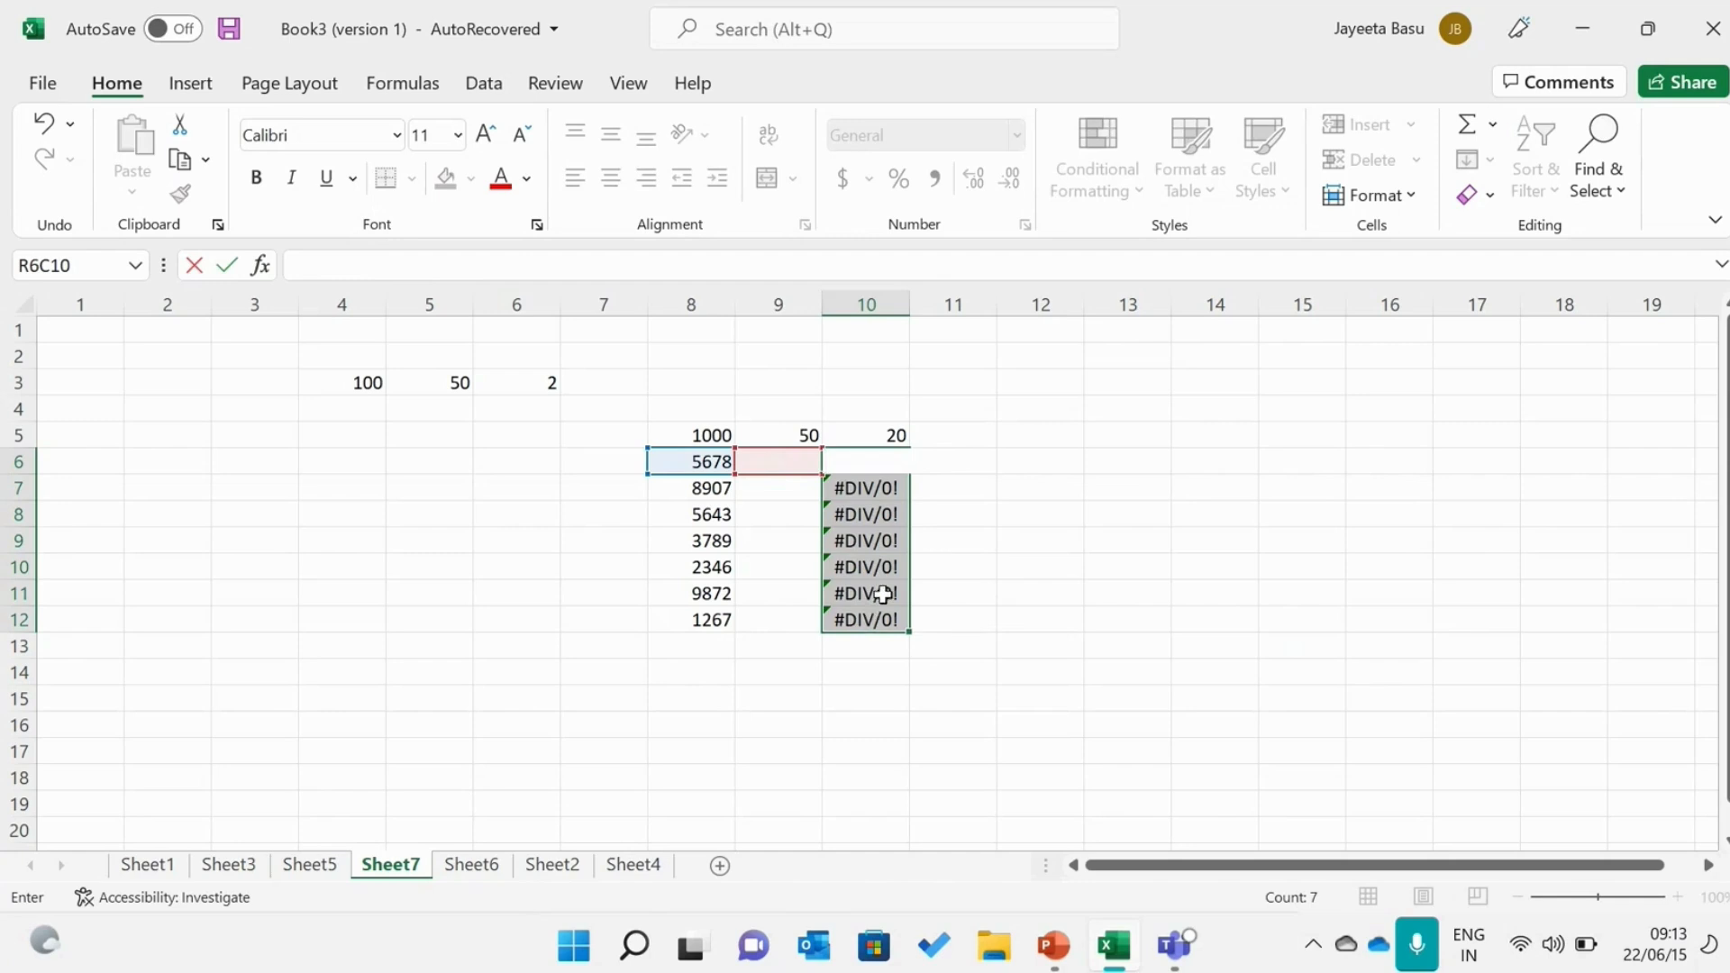
{"action": "left_click", "coordinate": [901, 438]}
{"action": "key", "text": "Delete"}
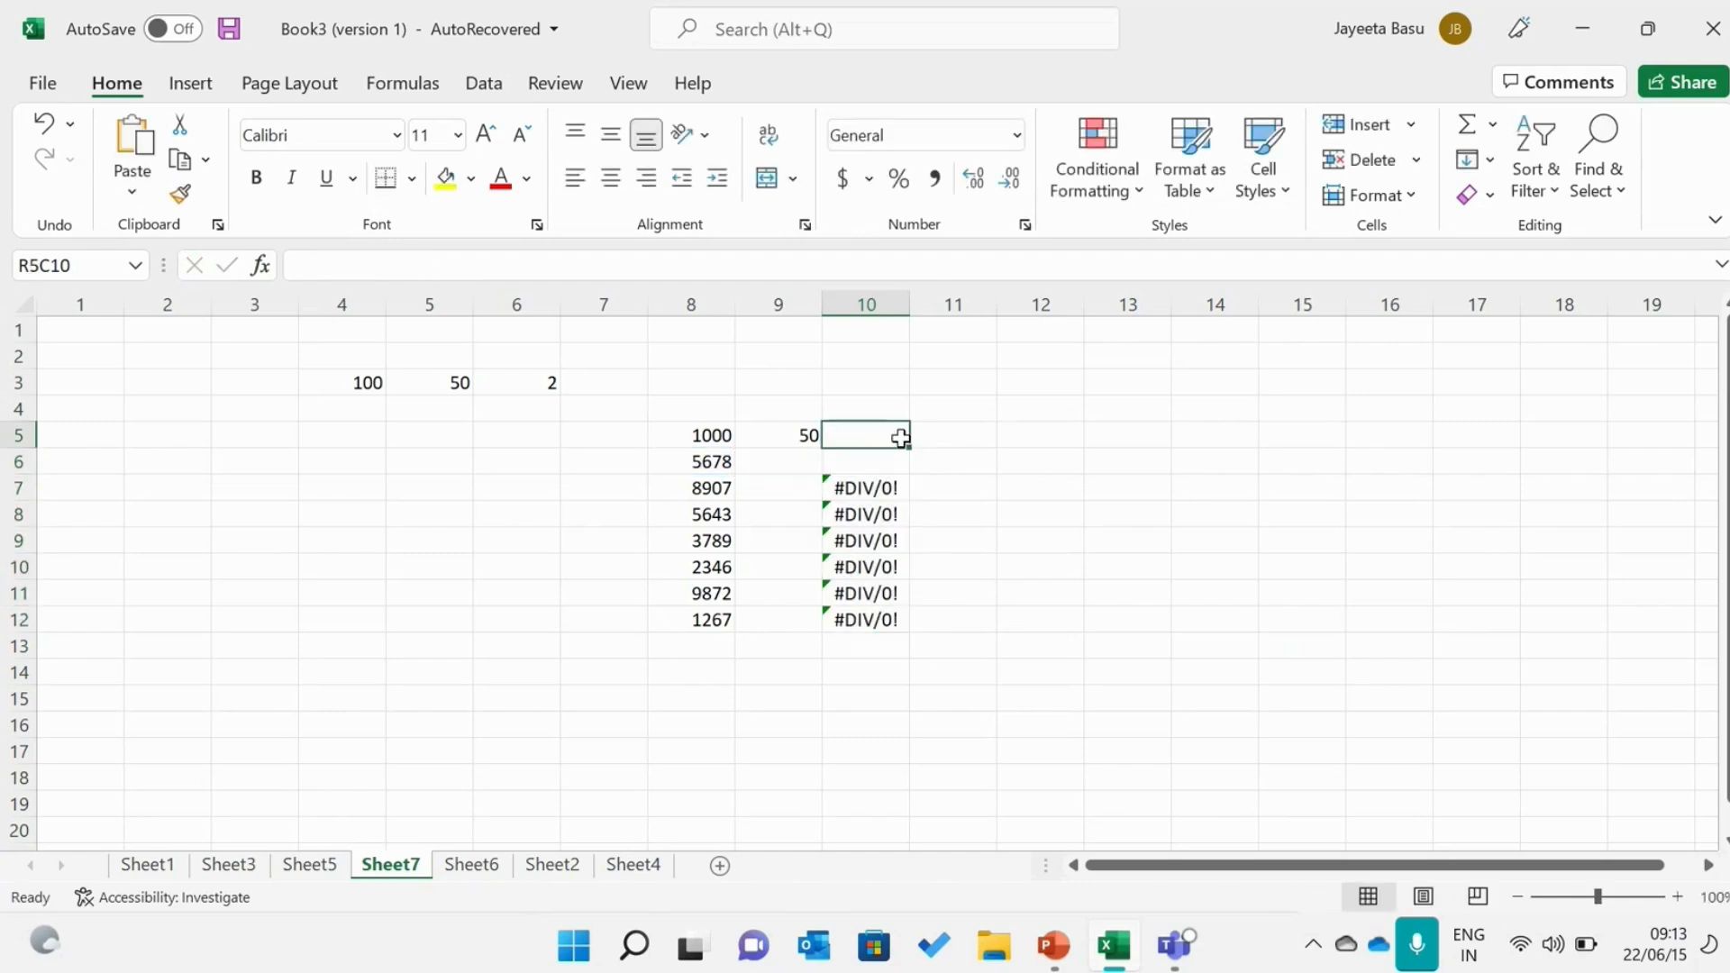
Examine the copied division formula in cell R7C10 and the cells it refers to.
{"action": "left_click", "coordinate": [879, 505]}
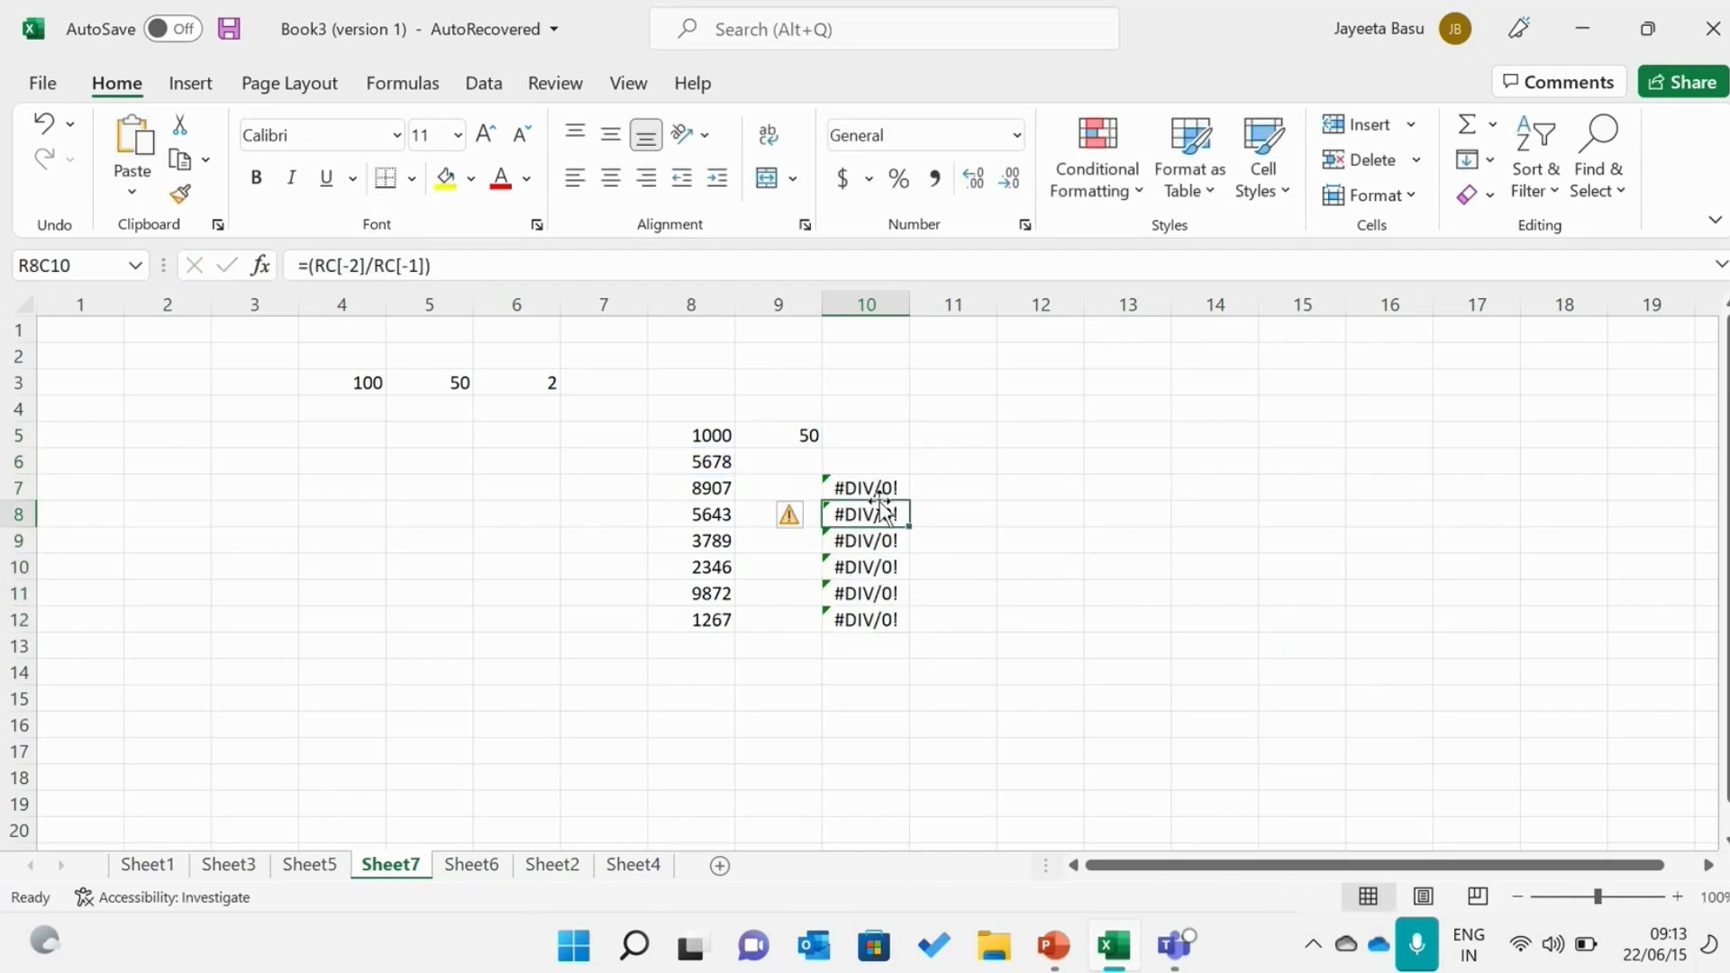
{"action": "double_click", "coordinate": [879, 491]}
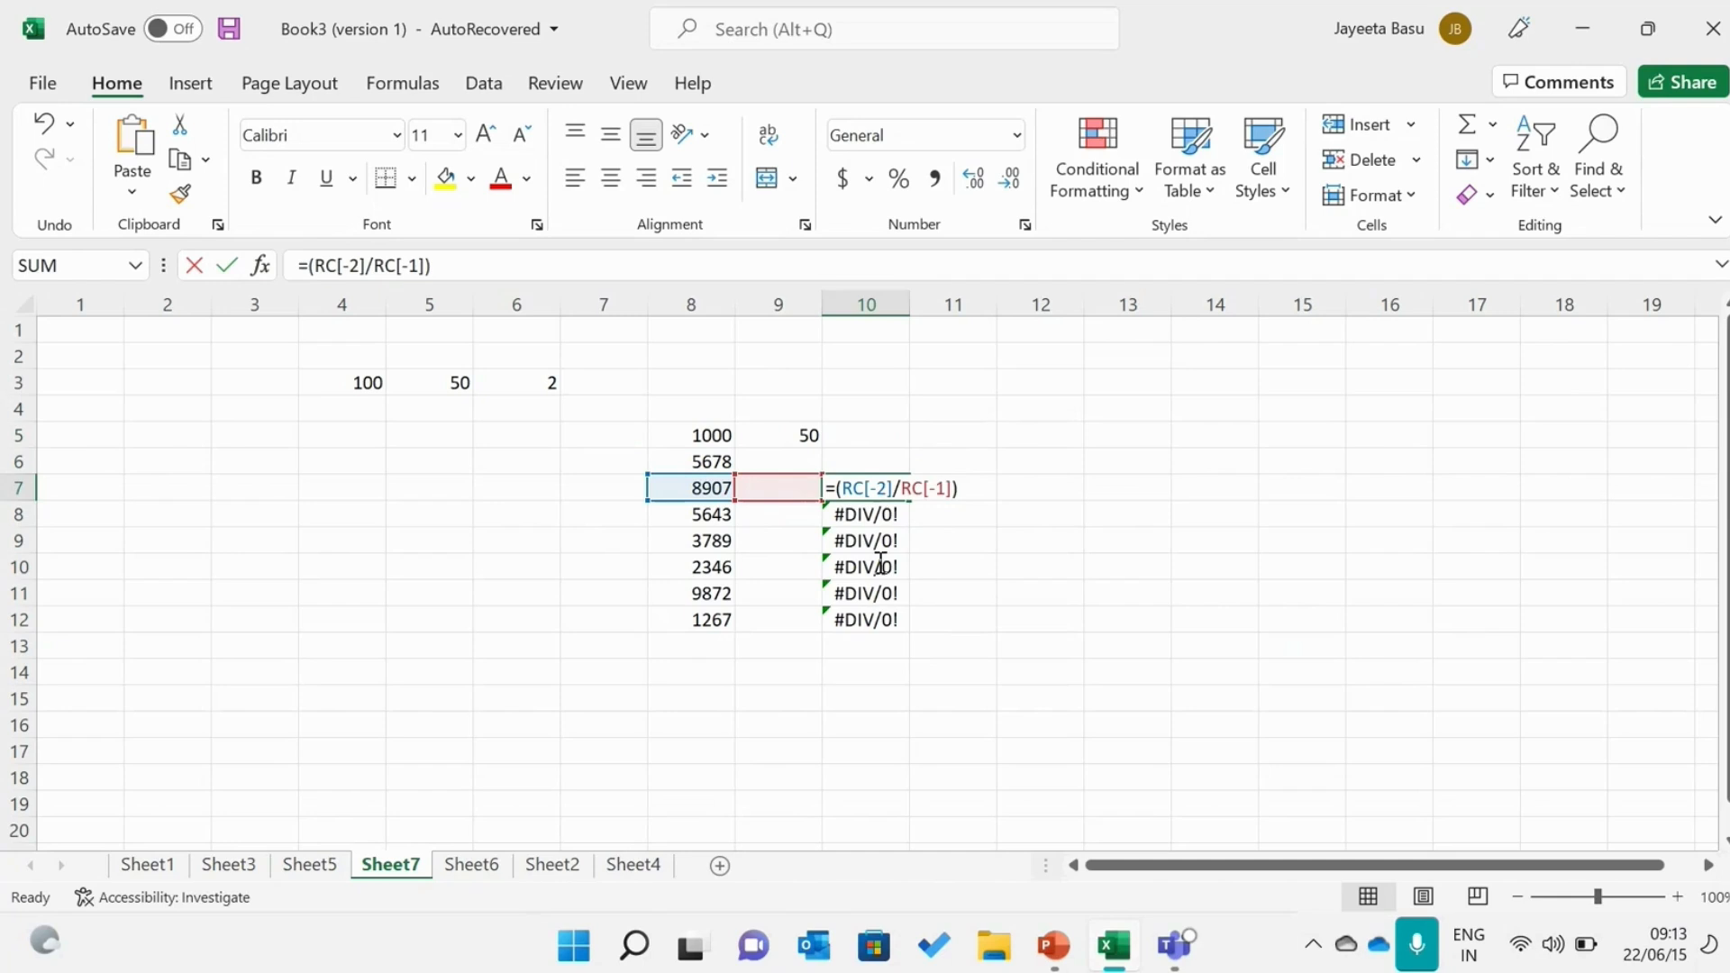
{"action": "left_click", "coordinate": [1108, 489]}
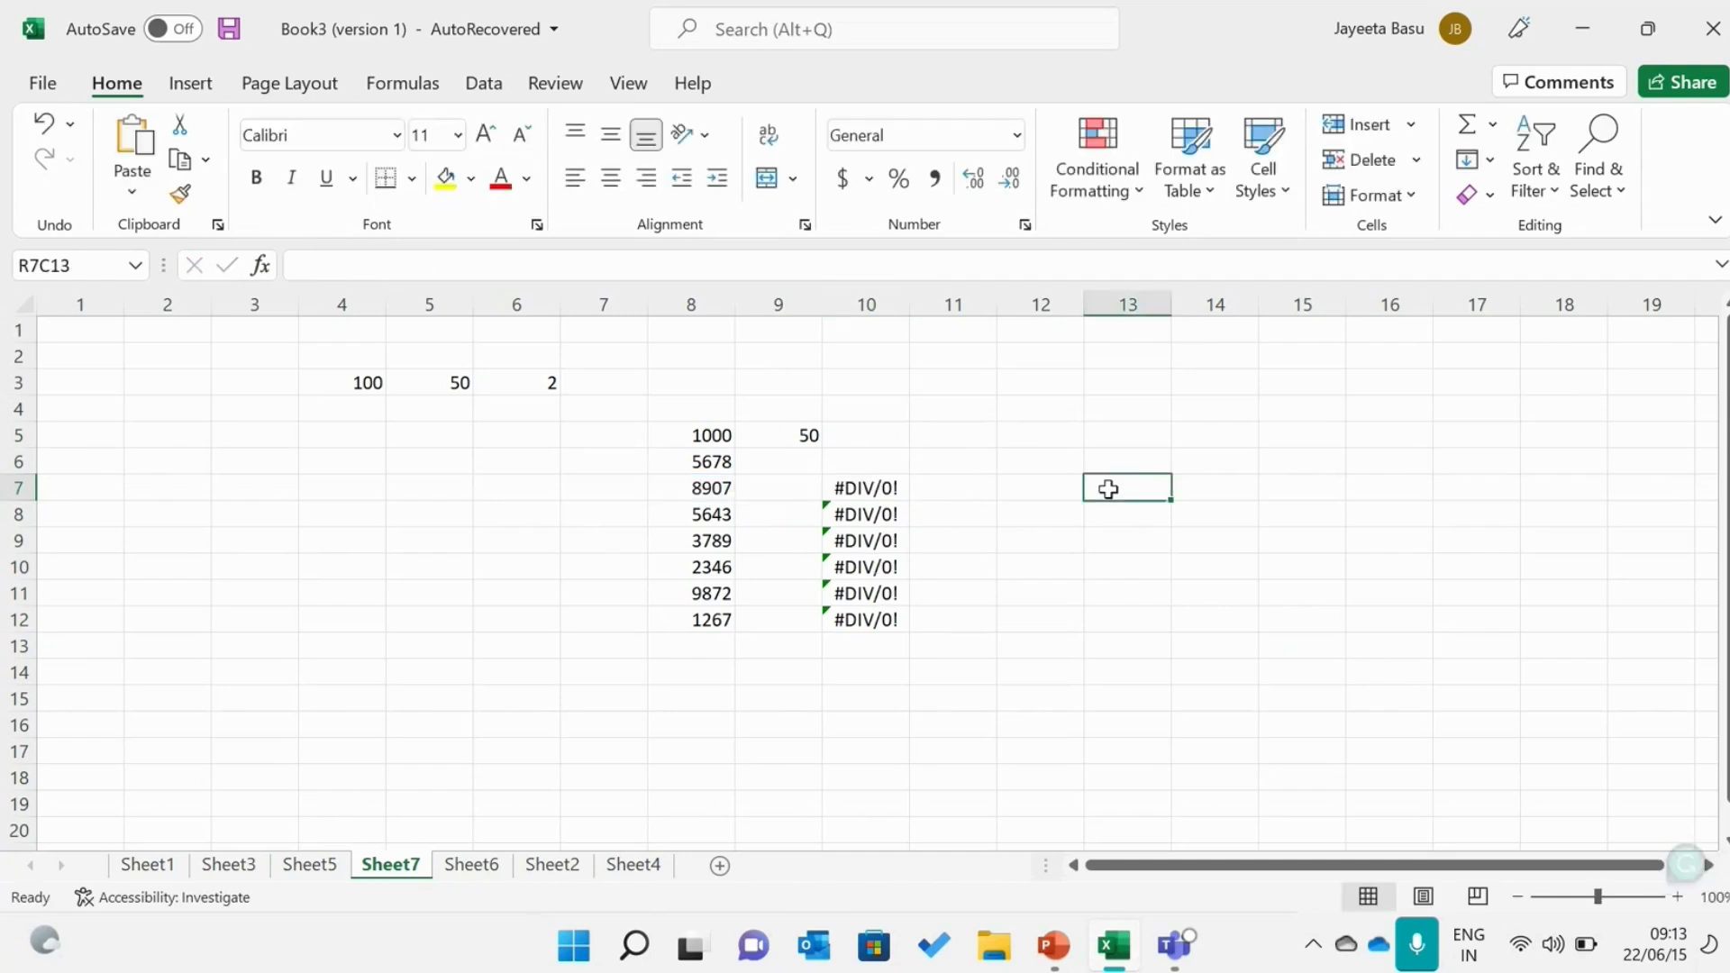
Clear cells R7C10 to R12C10 and enter =(RC[-2]/50) in R5C10 to divide R5C8 by a fixed 50.
{"action": "left_click_drag", "start_coordinate": [880, 492], "coordinate": [878, 625]}
{"action": "key", "text": "Delete"}
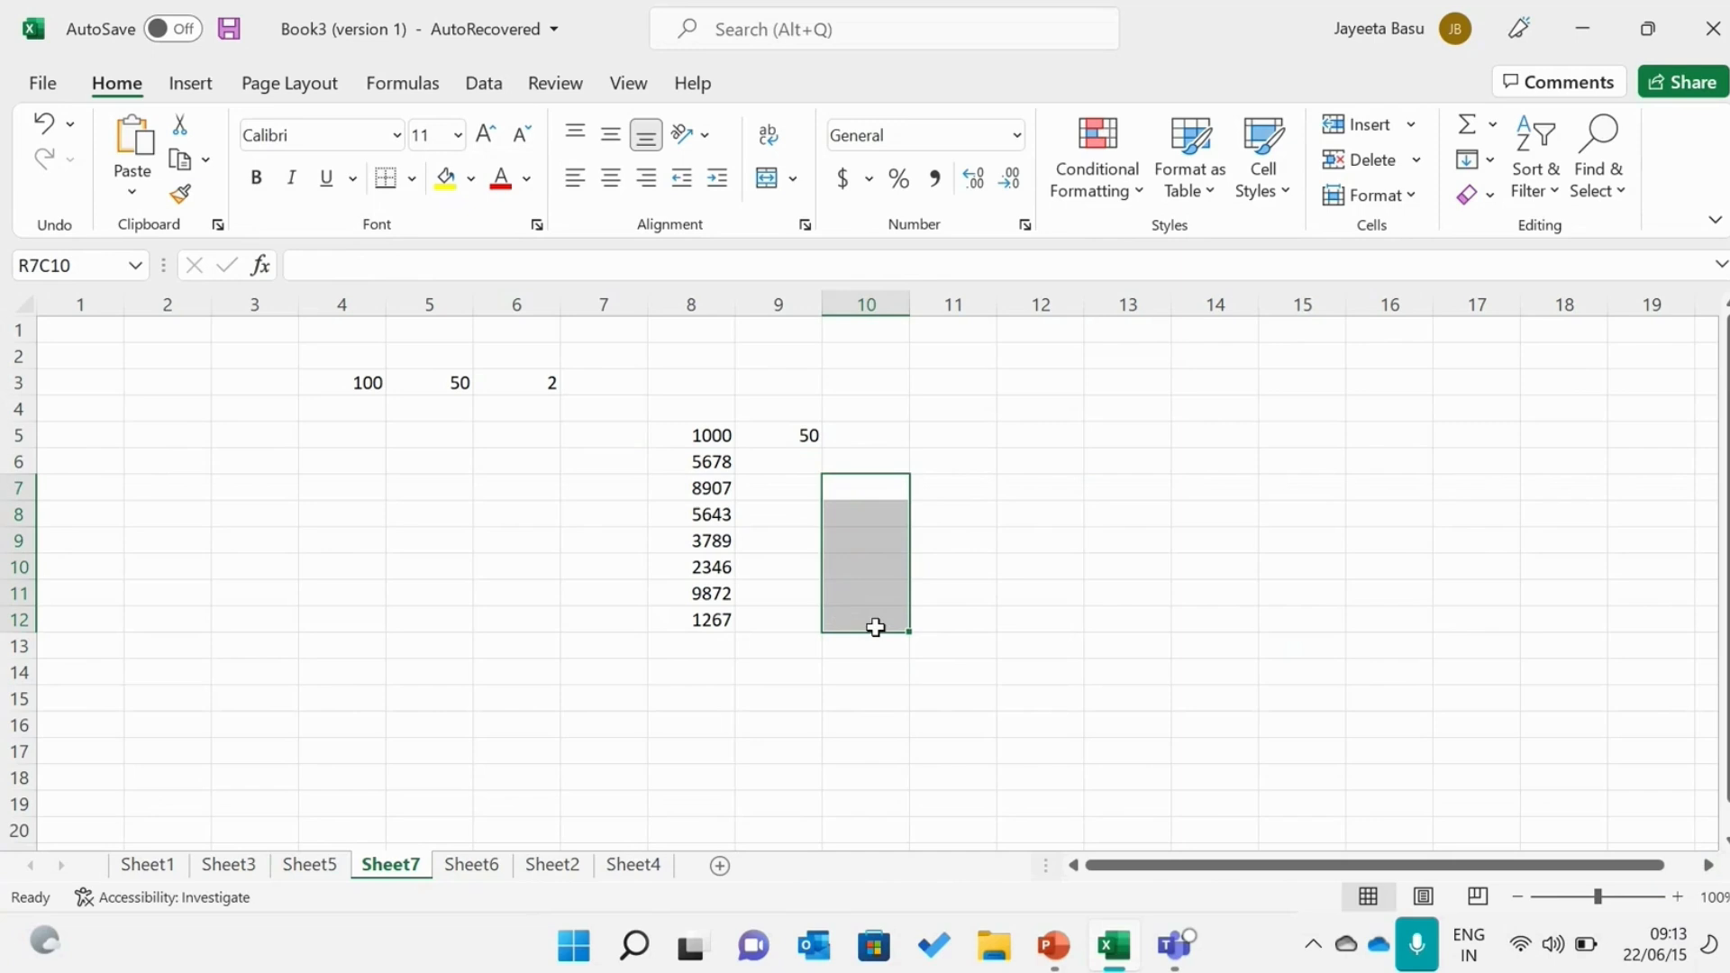
{"action": "left_click", "coordinate": [878, 431]}
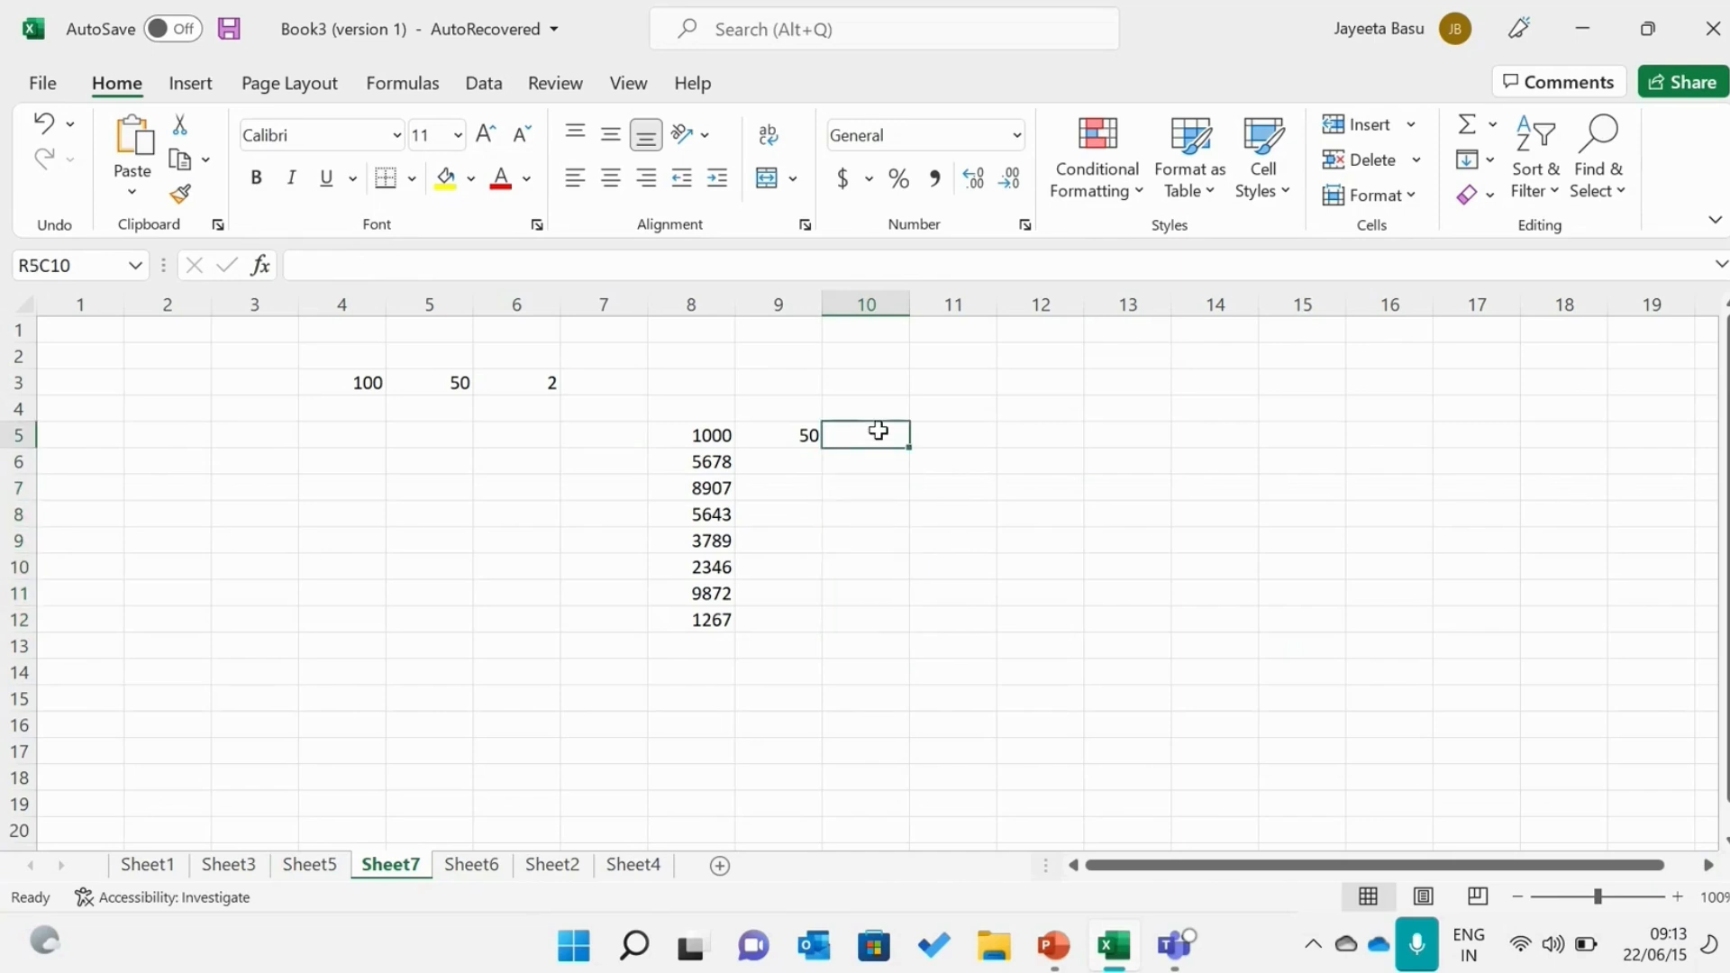
{"action": "type", "text": "="}
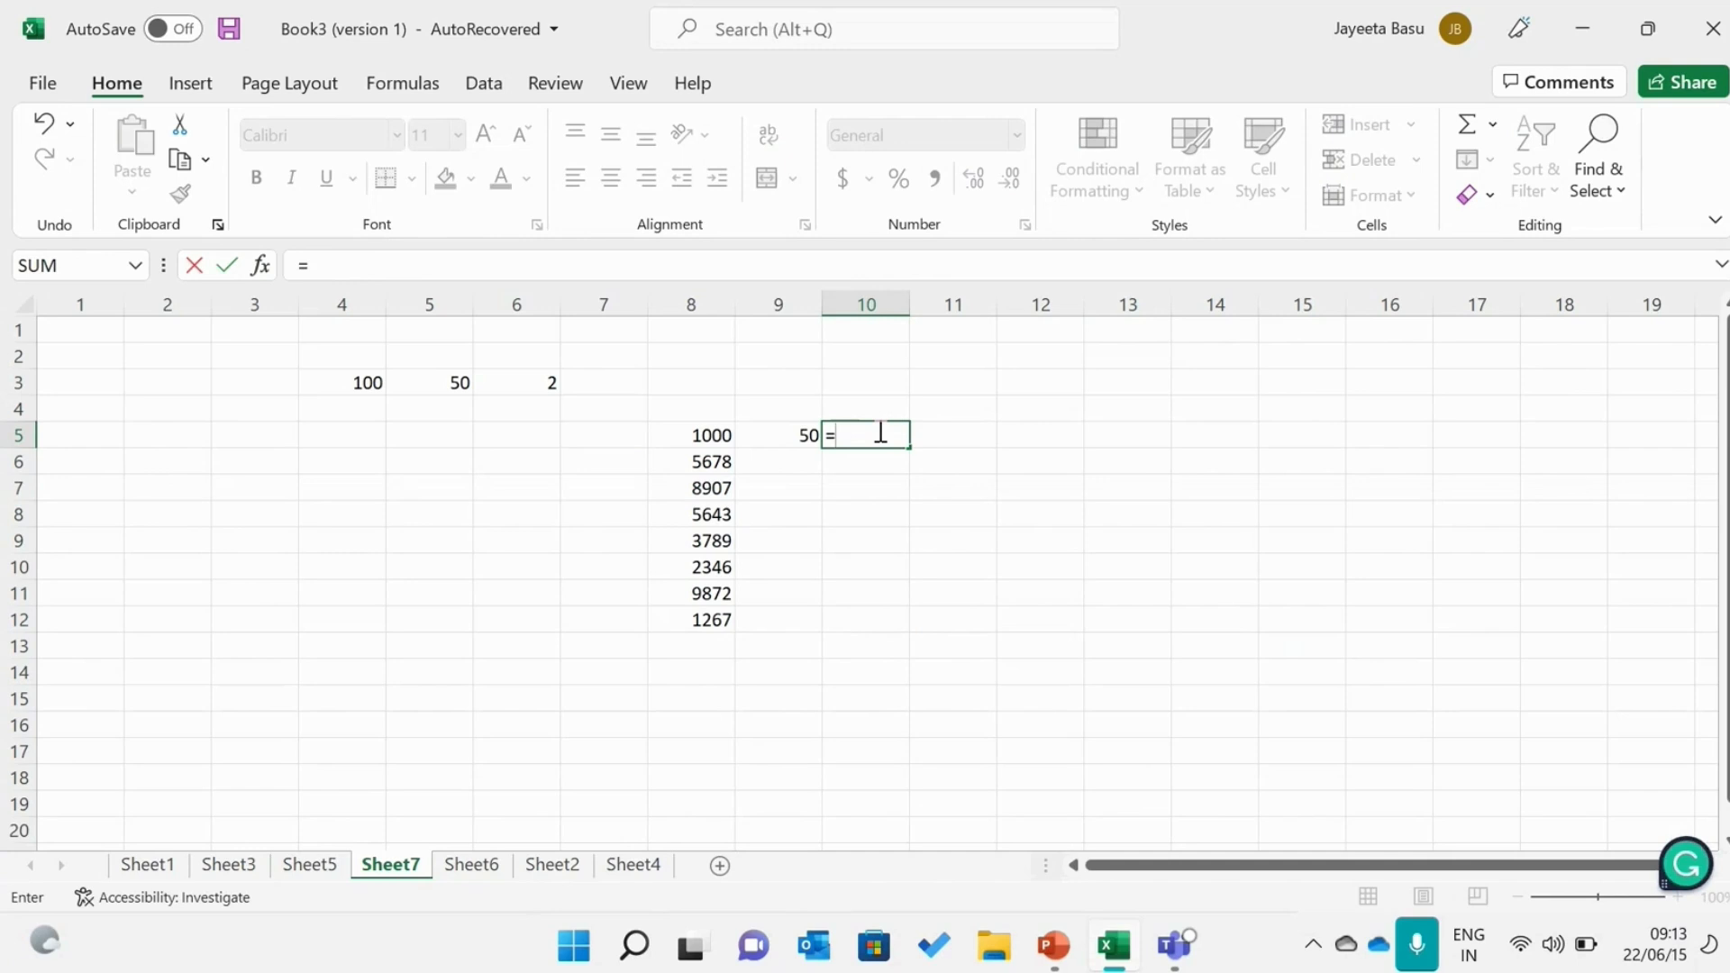
{"action": "type", "text": "("}
{"action": "left_click", "coordinate": [722, 437]}
{"action": "left_click", "coordinate": [722, 437]}
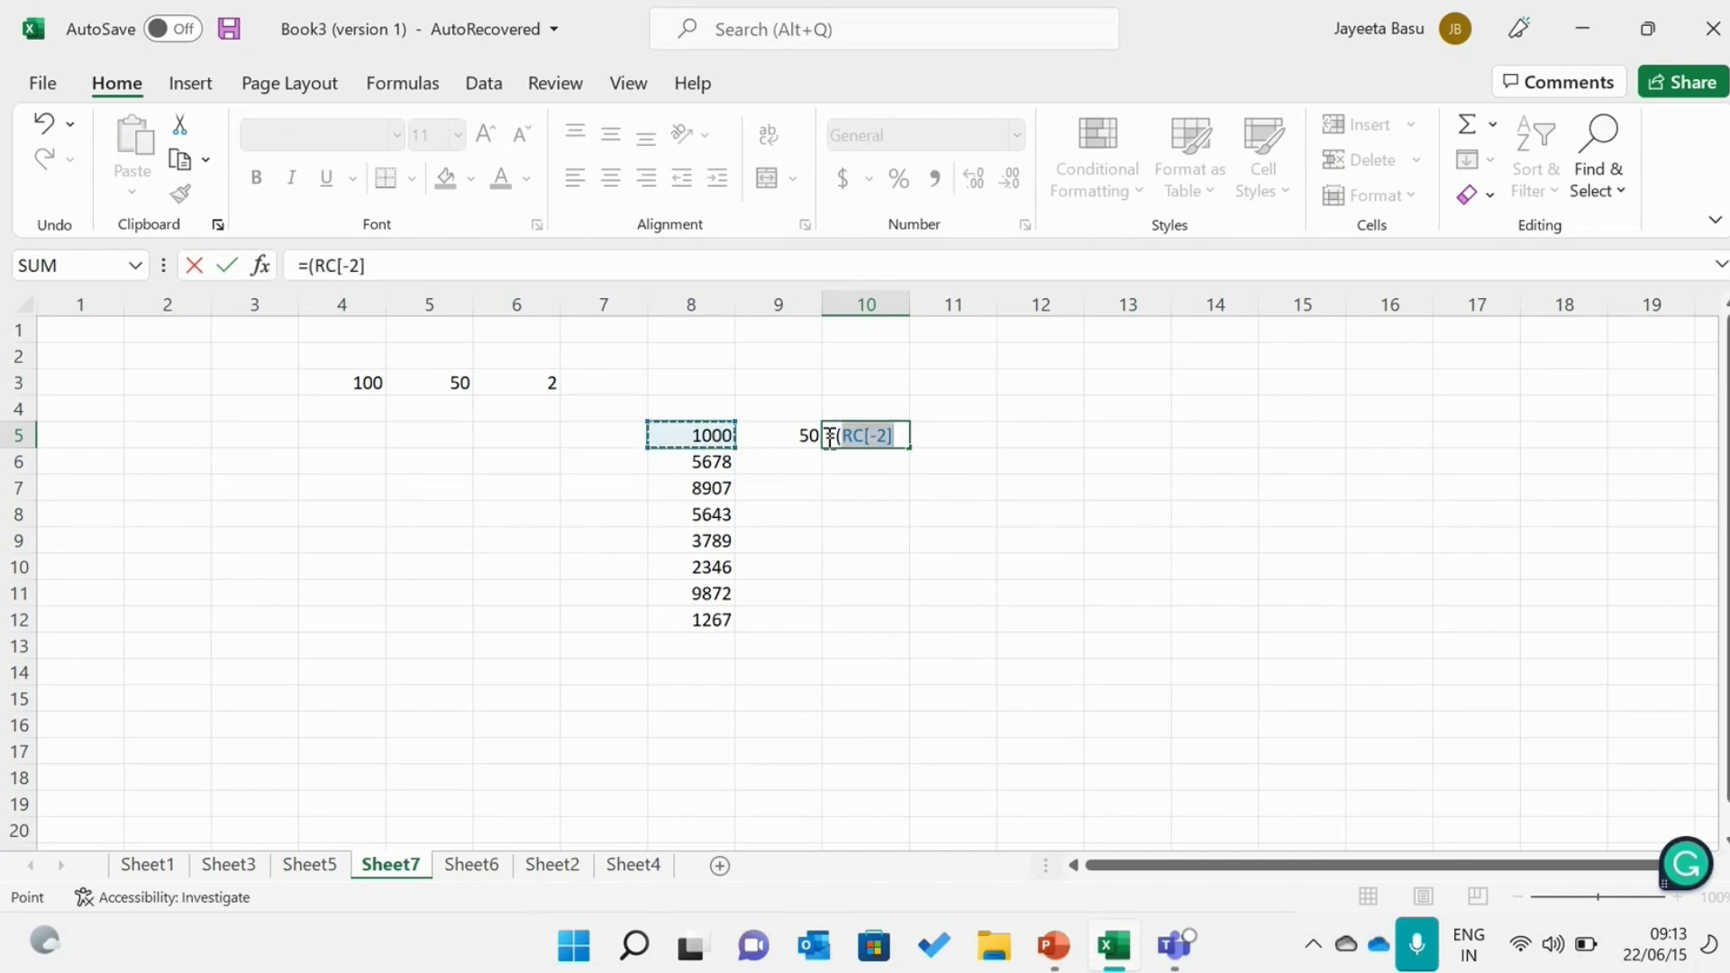
{"action": "left_click", "coordinate": [899, 435]}
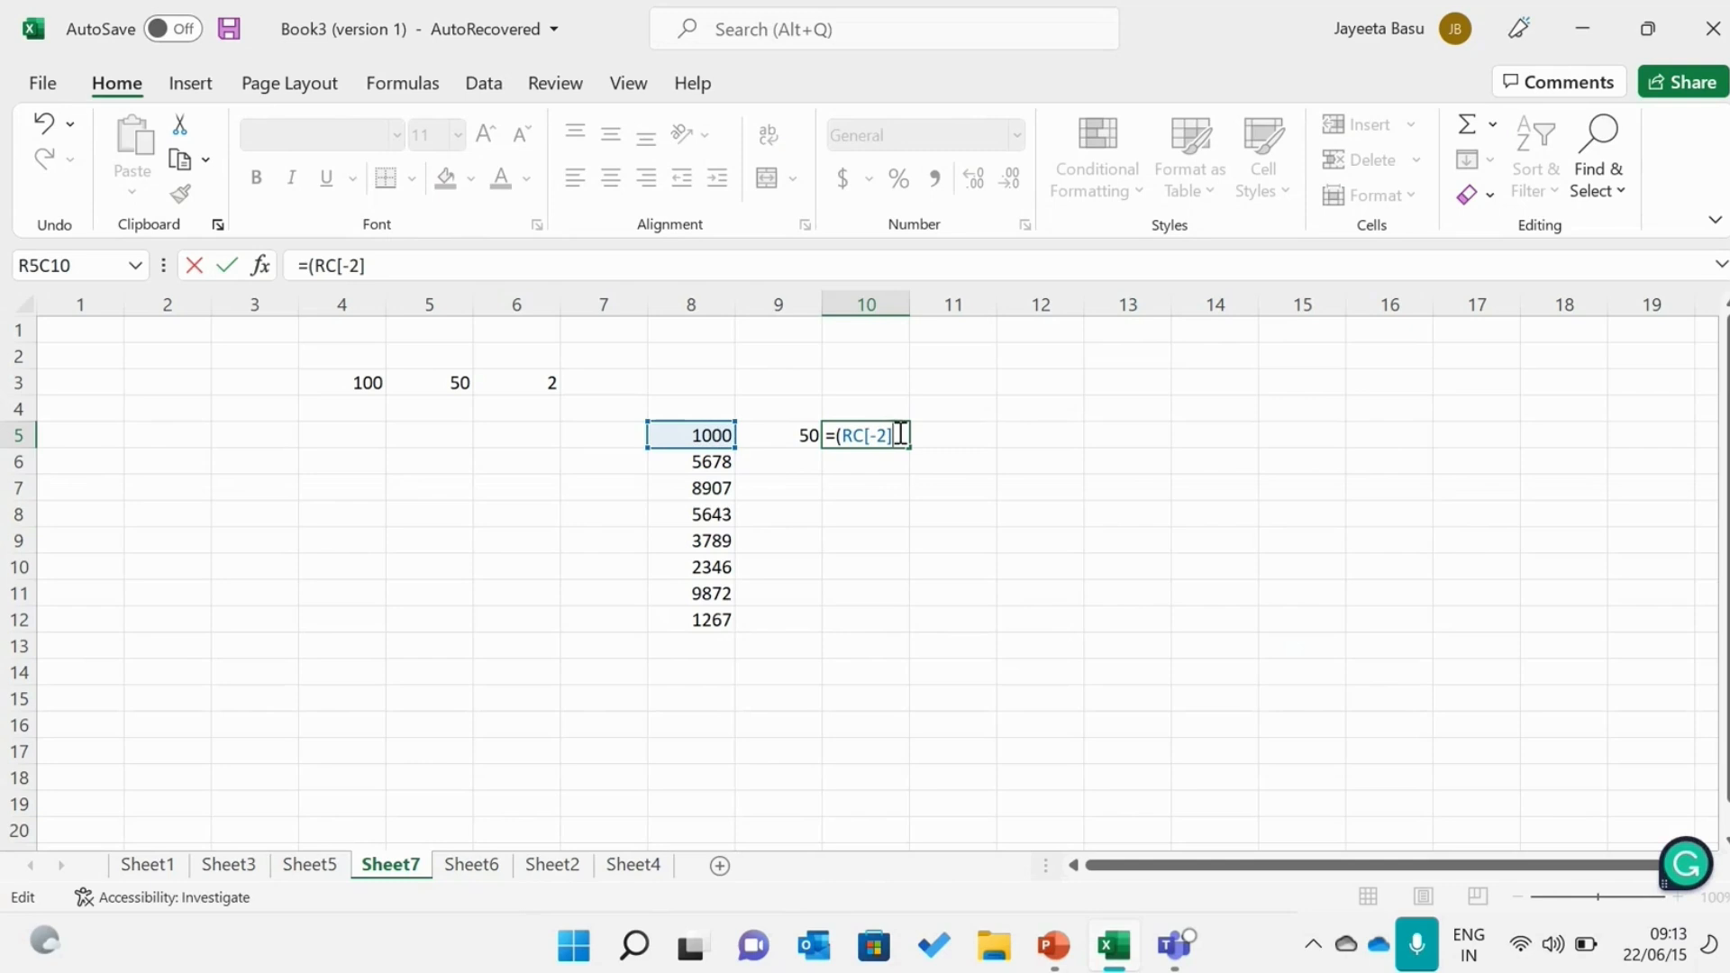
{"action": "type", "text": "/"}
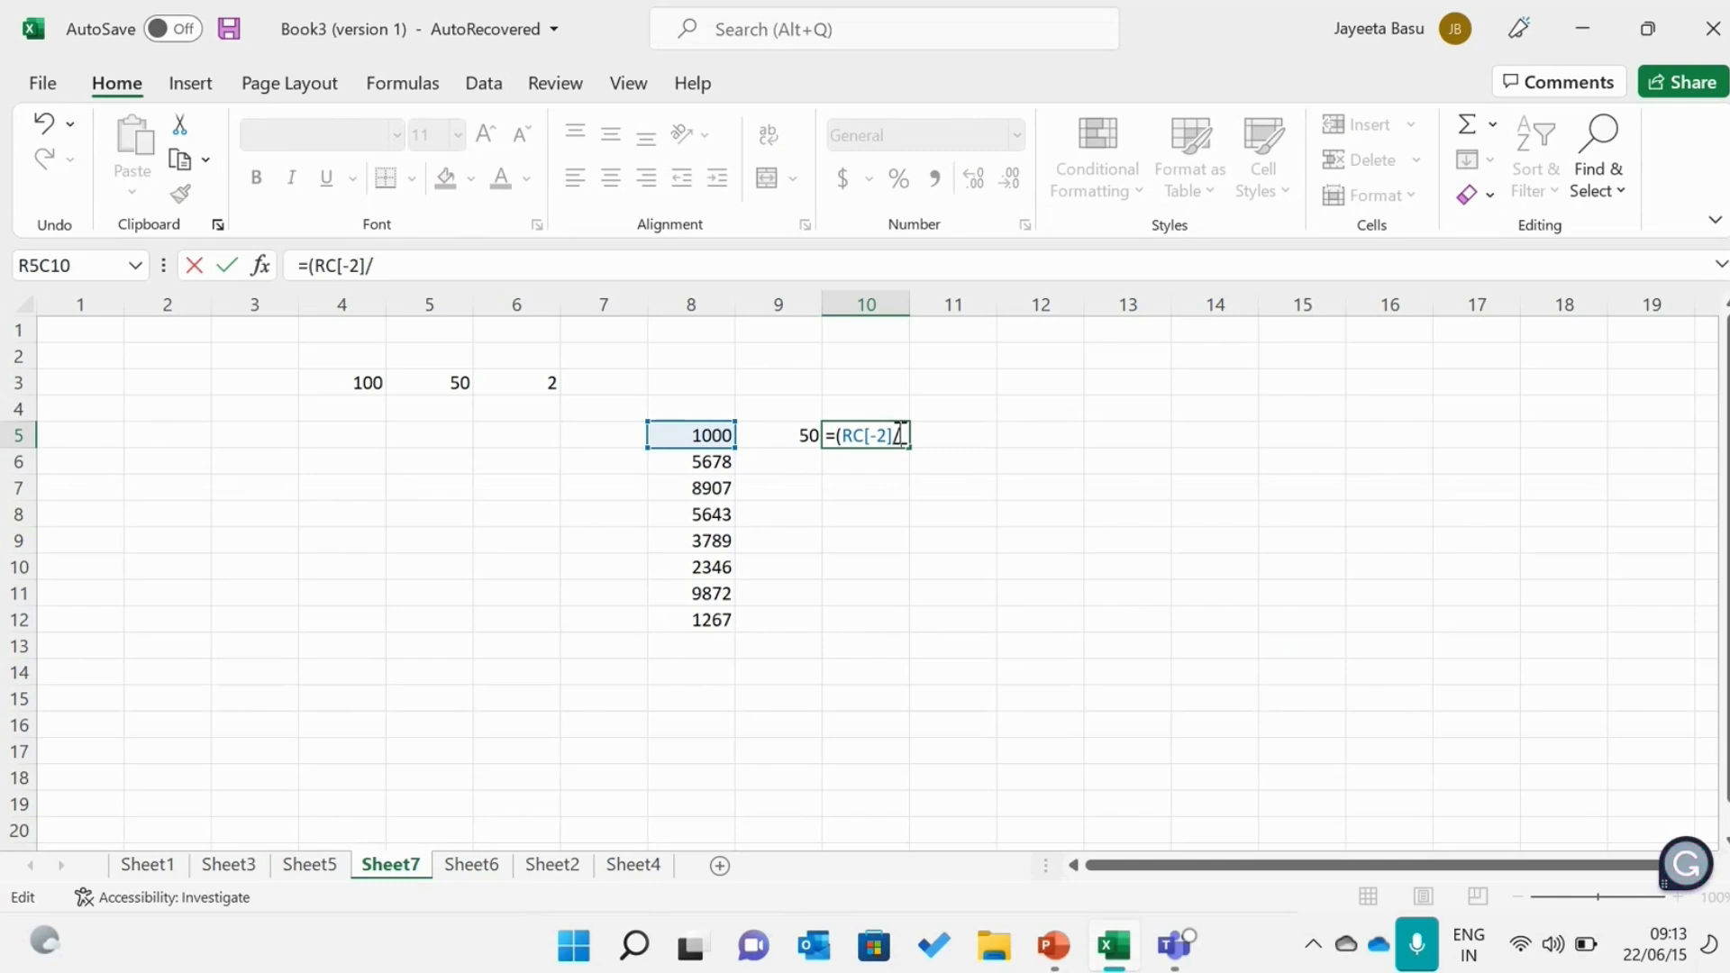
{"action": "type", "text": "50"}
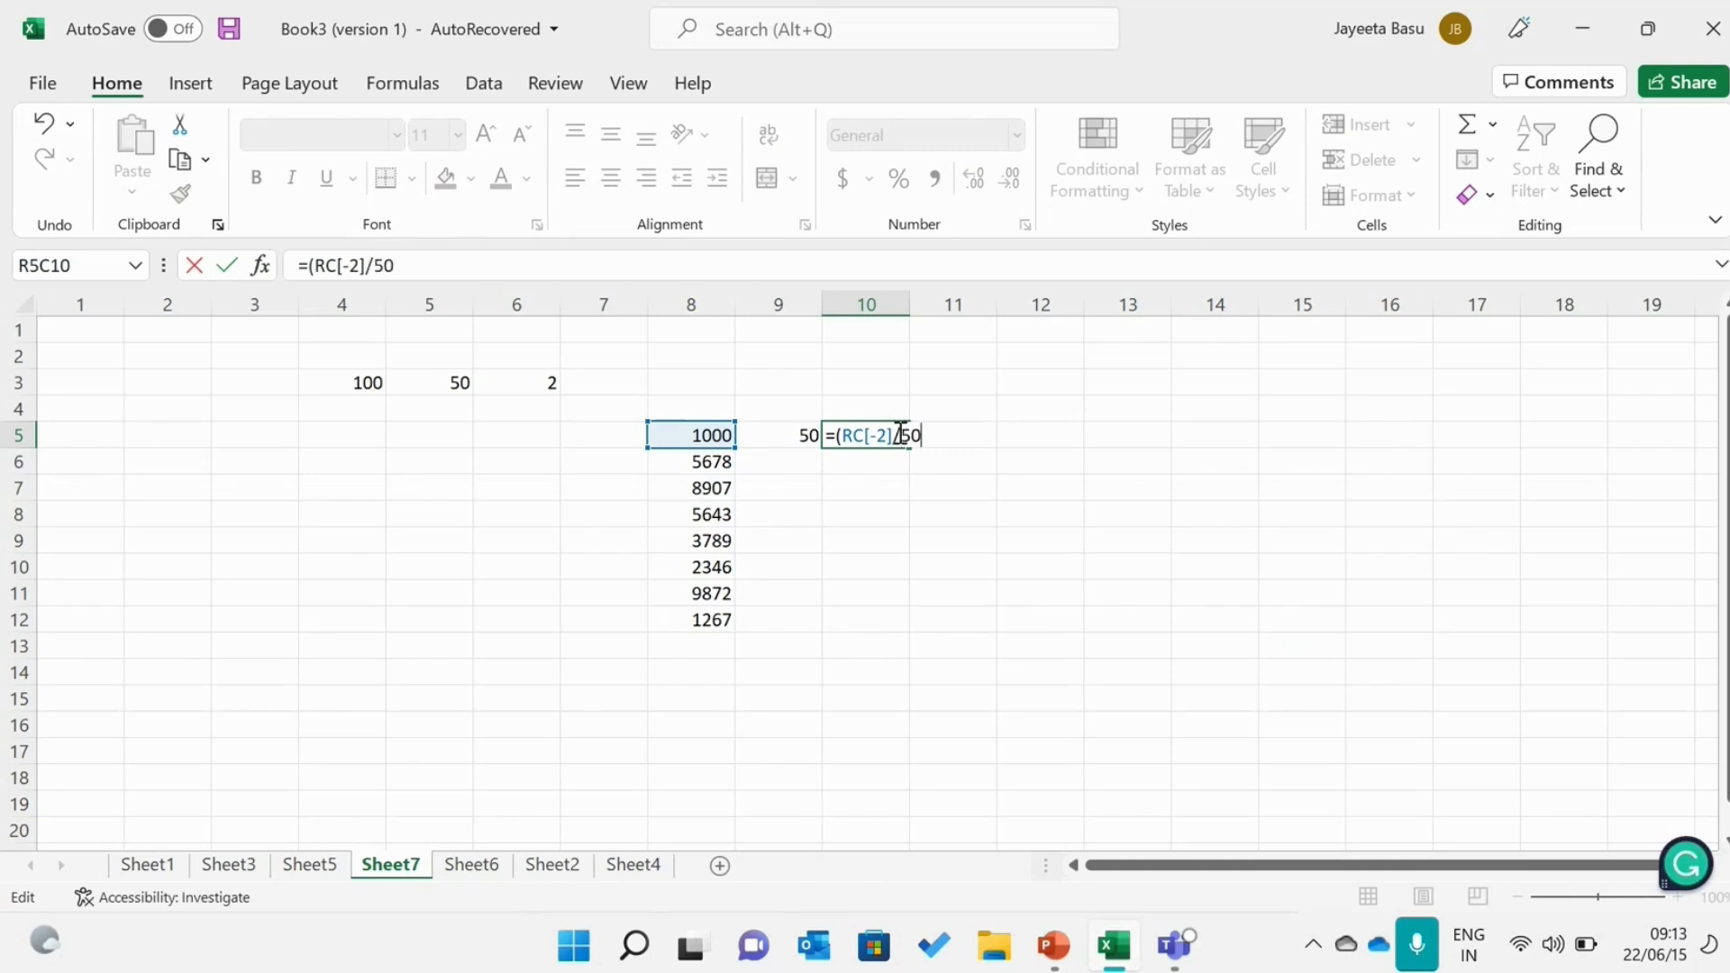
{"action": "type", "text": ")"}
{"action": "key", "text": "Return"}
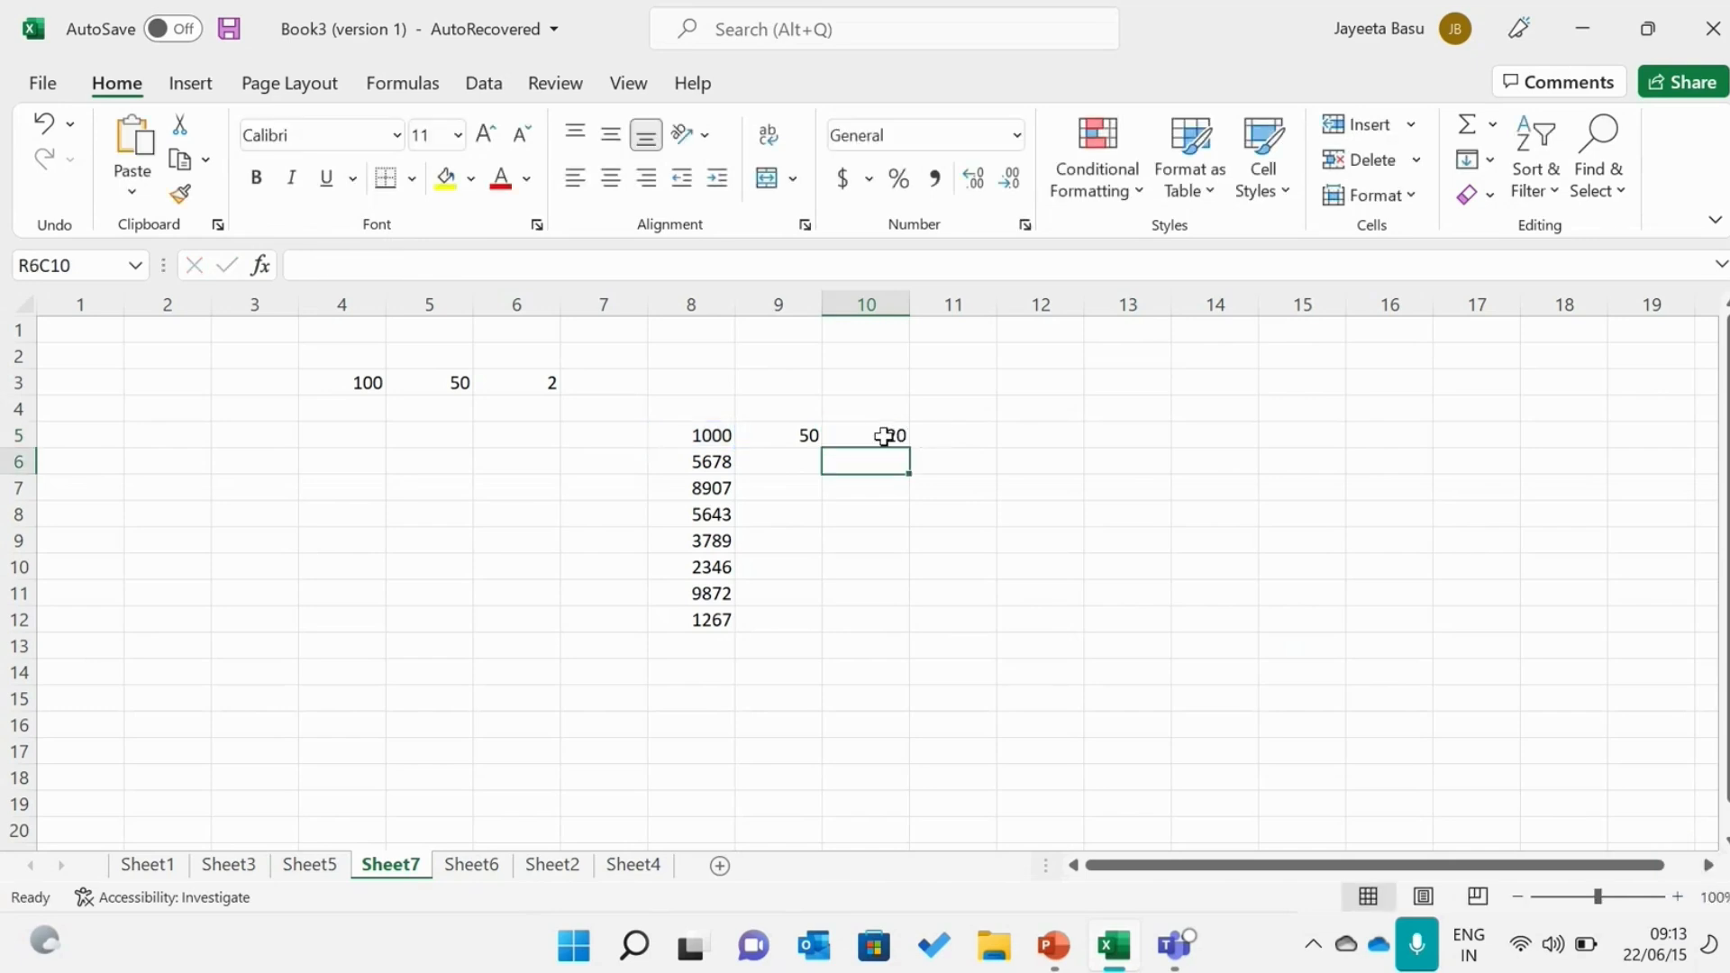
Fill the fixed-divisor formula from R5C10 down through R12C10.
{"action": "right_click", "coordinate": [884, 436]}
{"action": "key", "text": "Escape"}
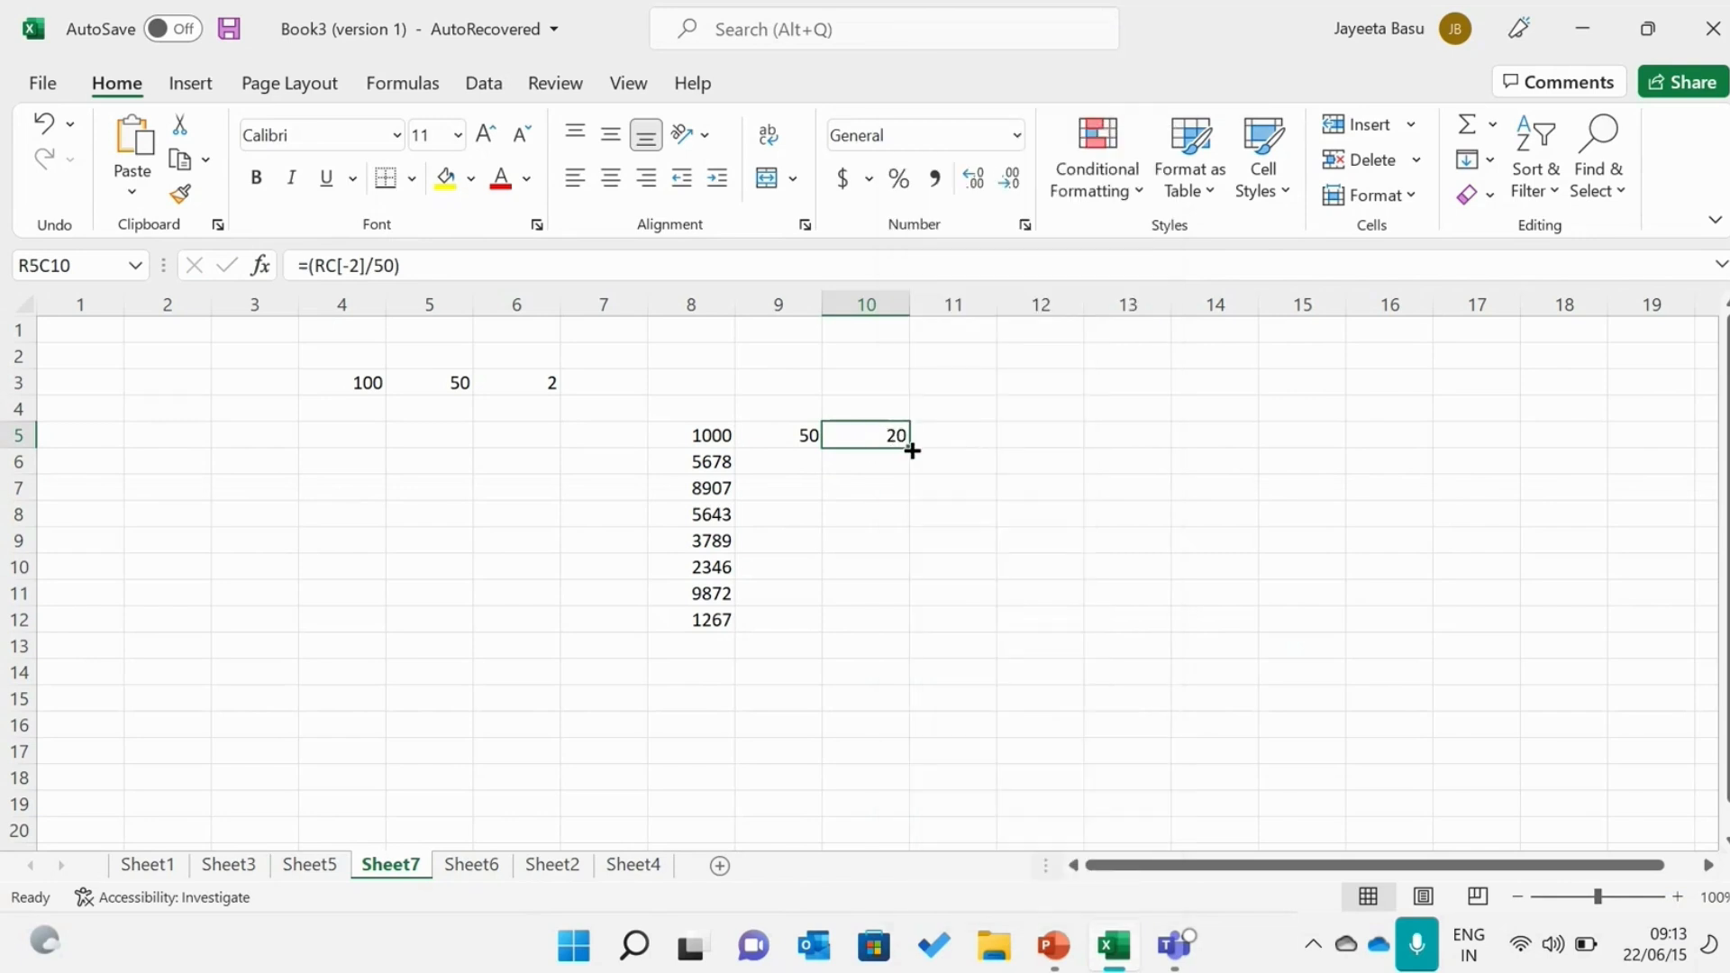
{"action": "left_click_drag", "start_coordinate": [908, 448], "coordinate": [909, 637]}
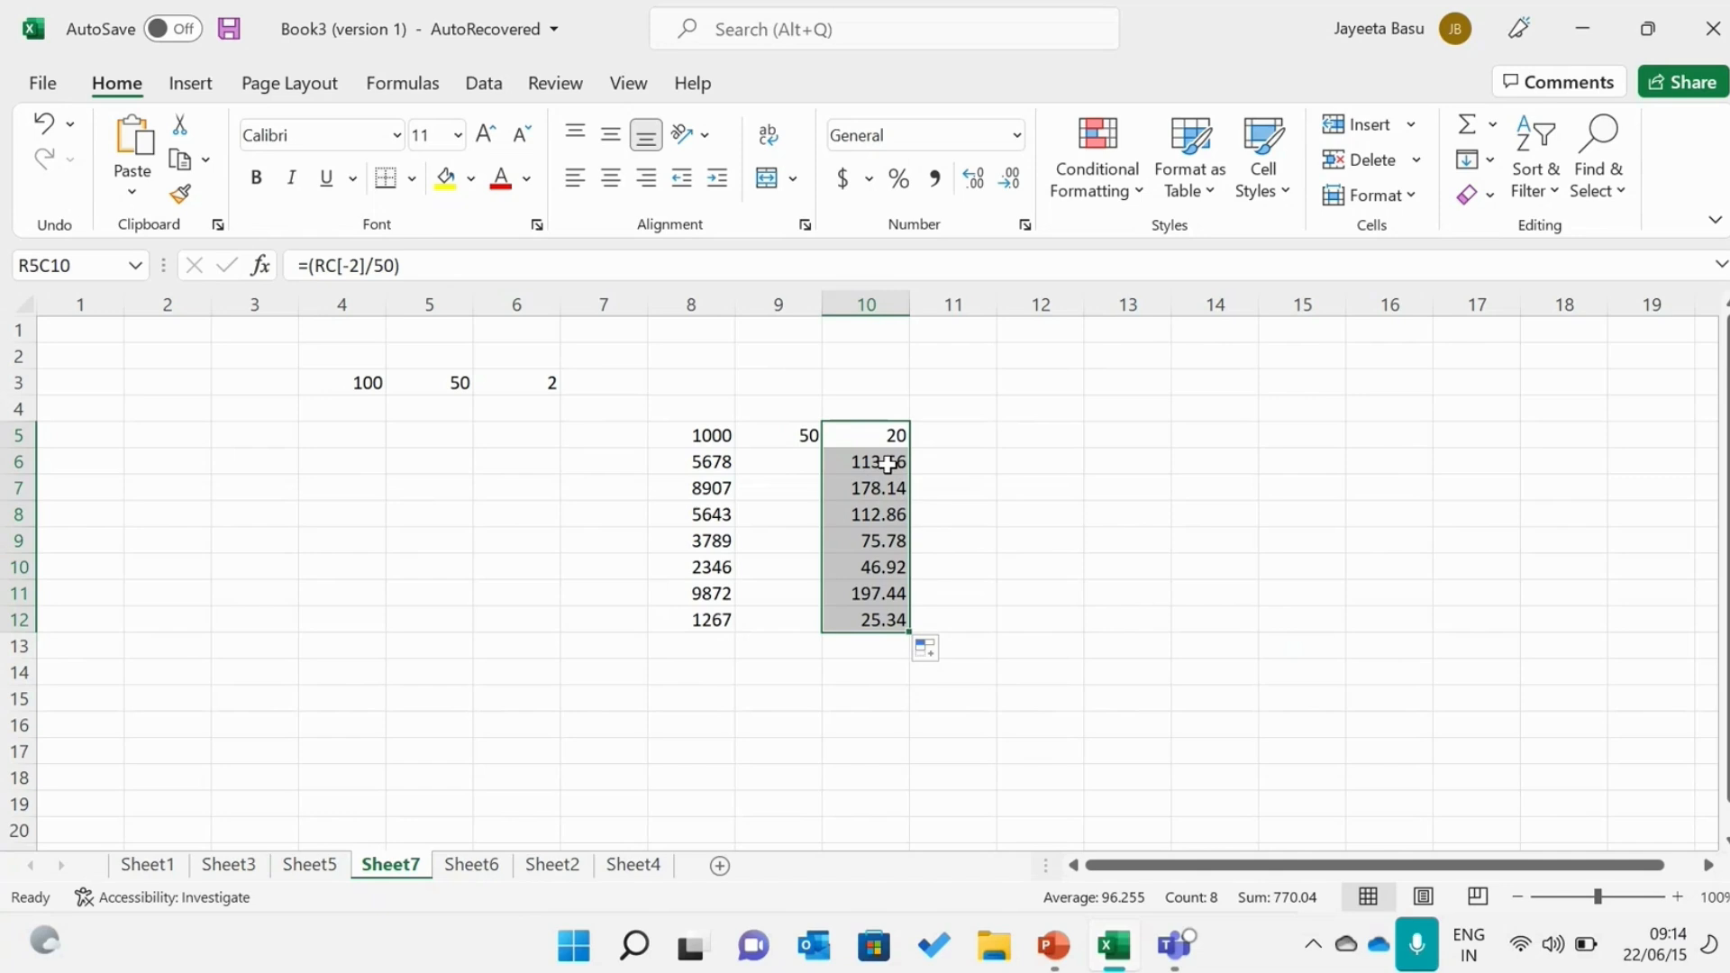
{"action": "left_click", "coordinate": [951, 460]}
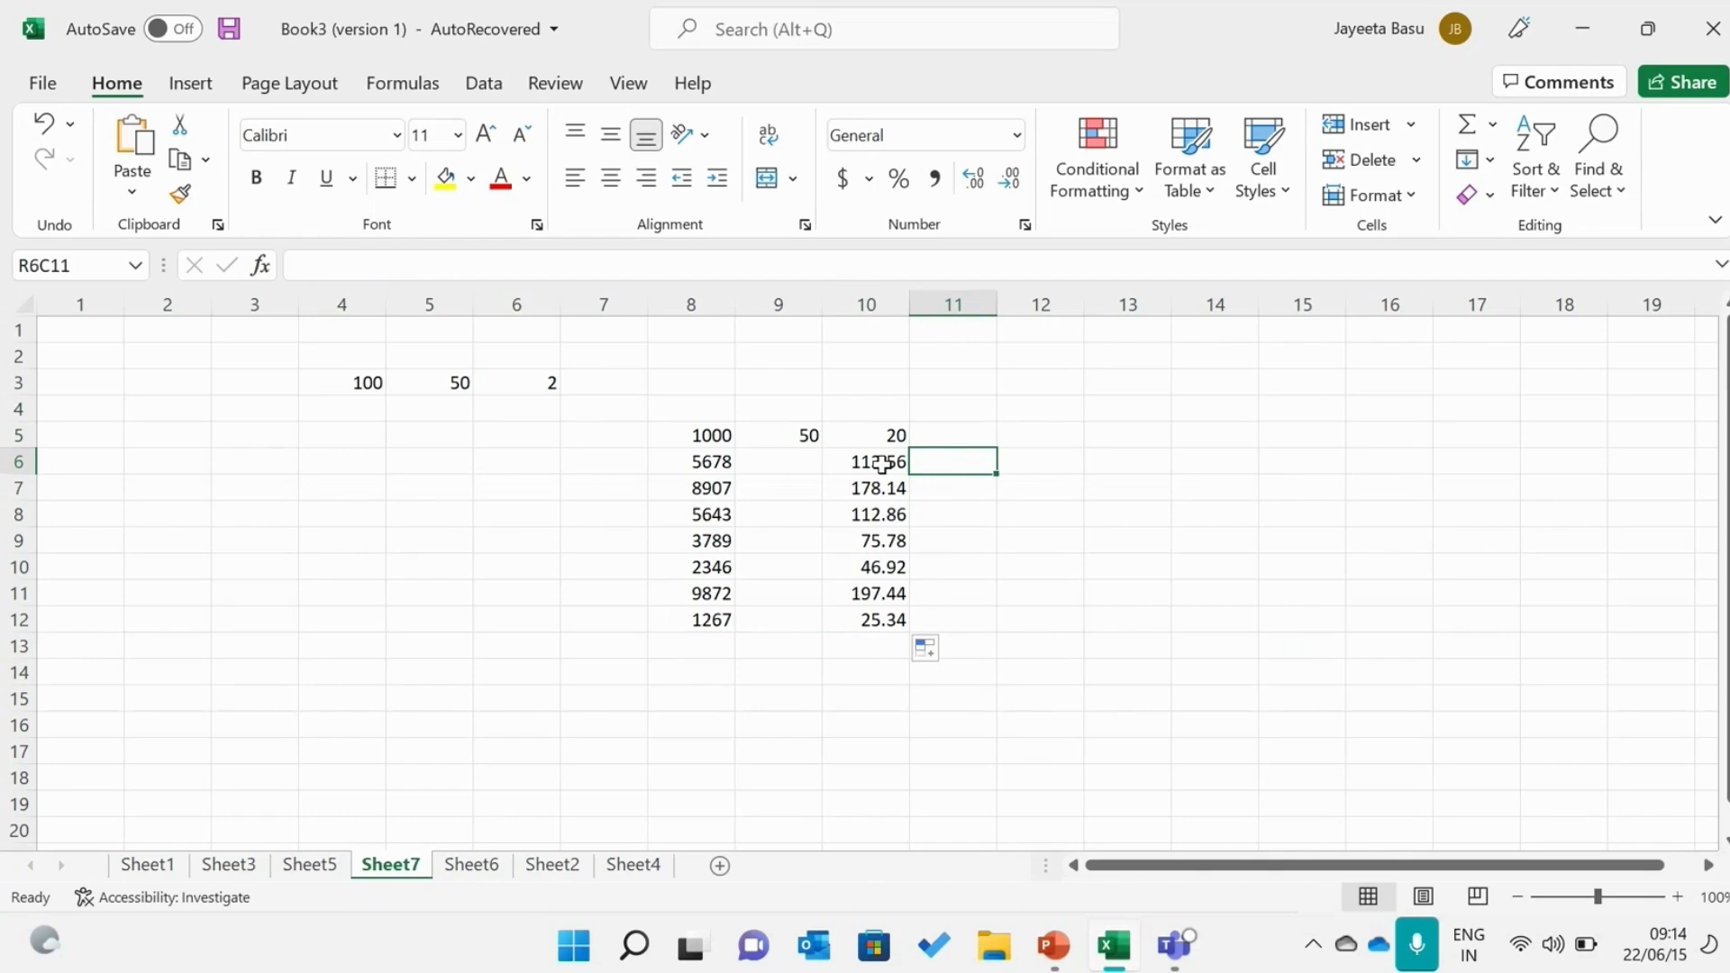
Format the result in R6C10 as Number with 4 decimal places.
{"action": "right_click", "coordinate": [882, 464]}
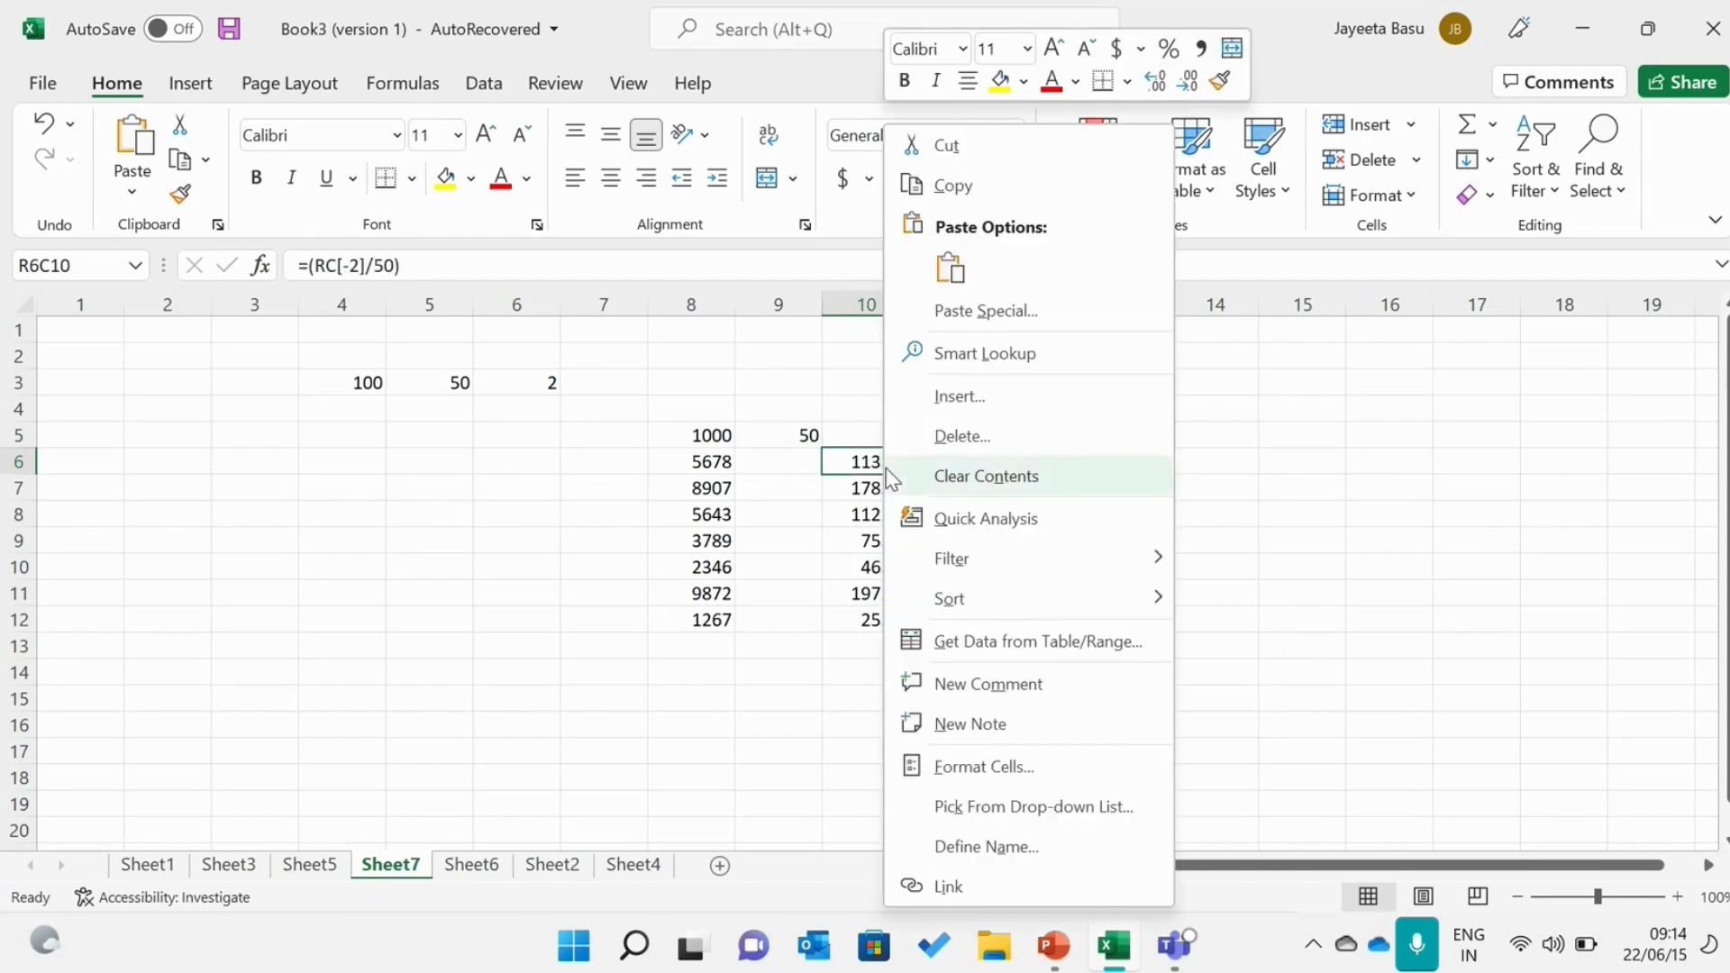
{"action": "left_click", "coordinate": [961, 768]}
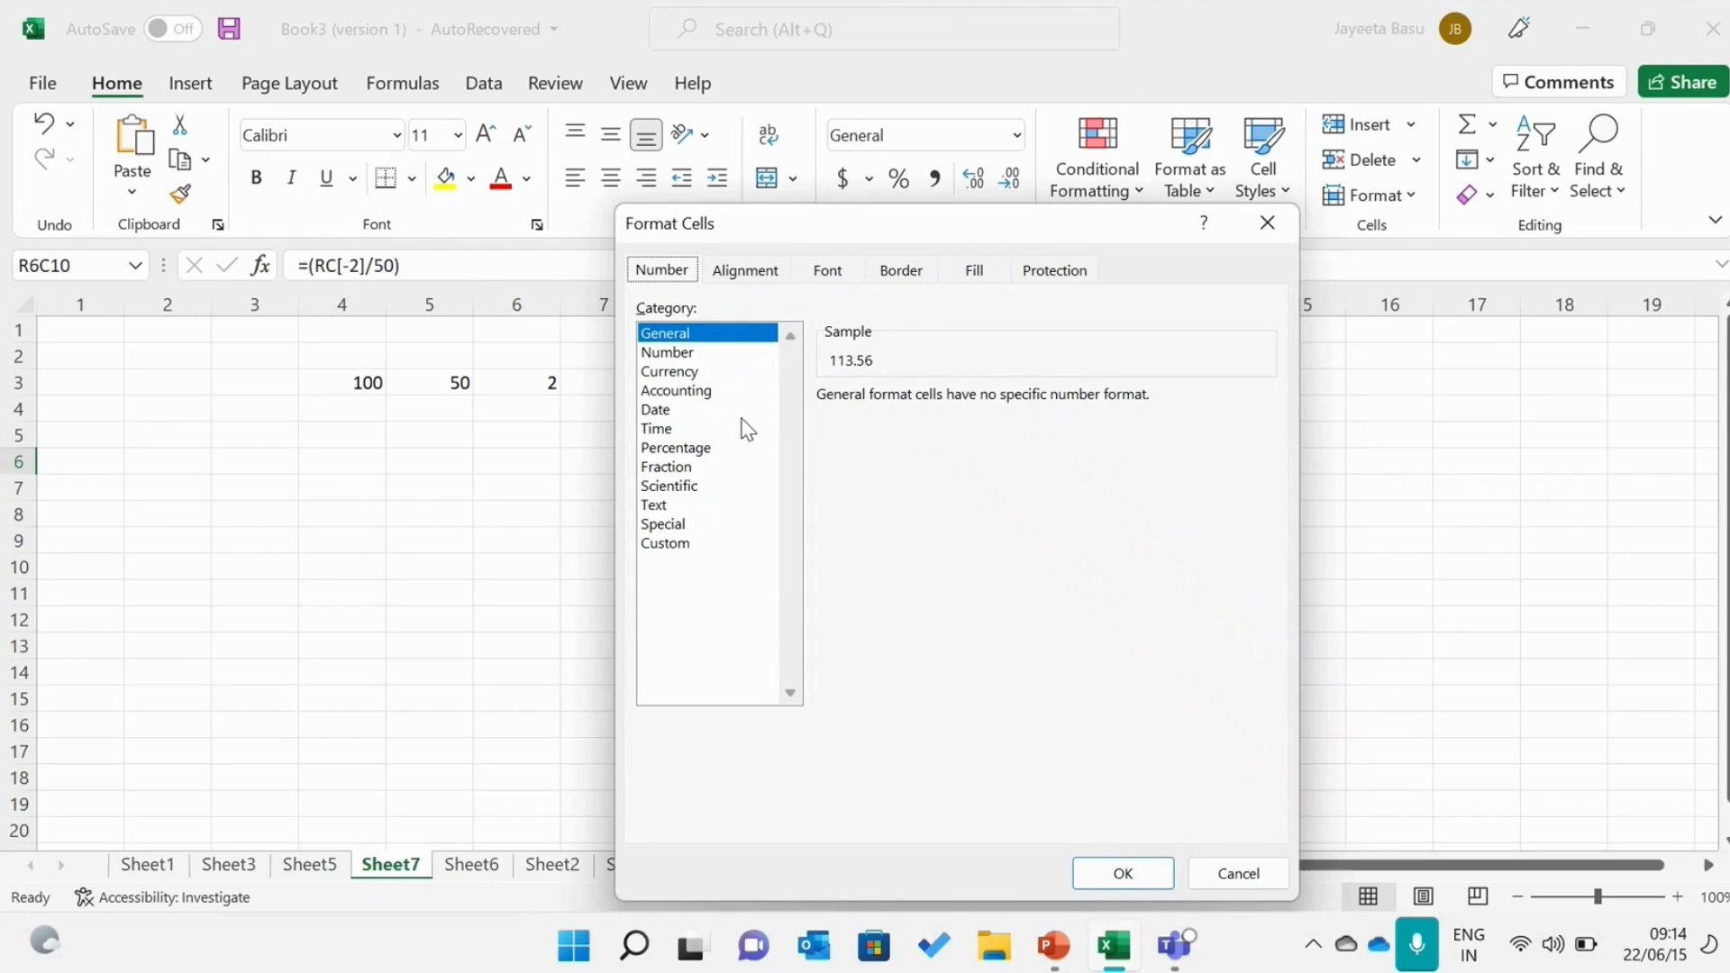
{"action": "left_click", "coordinate": [728, 357]}
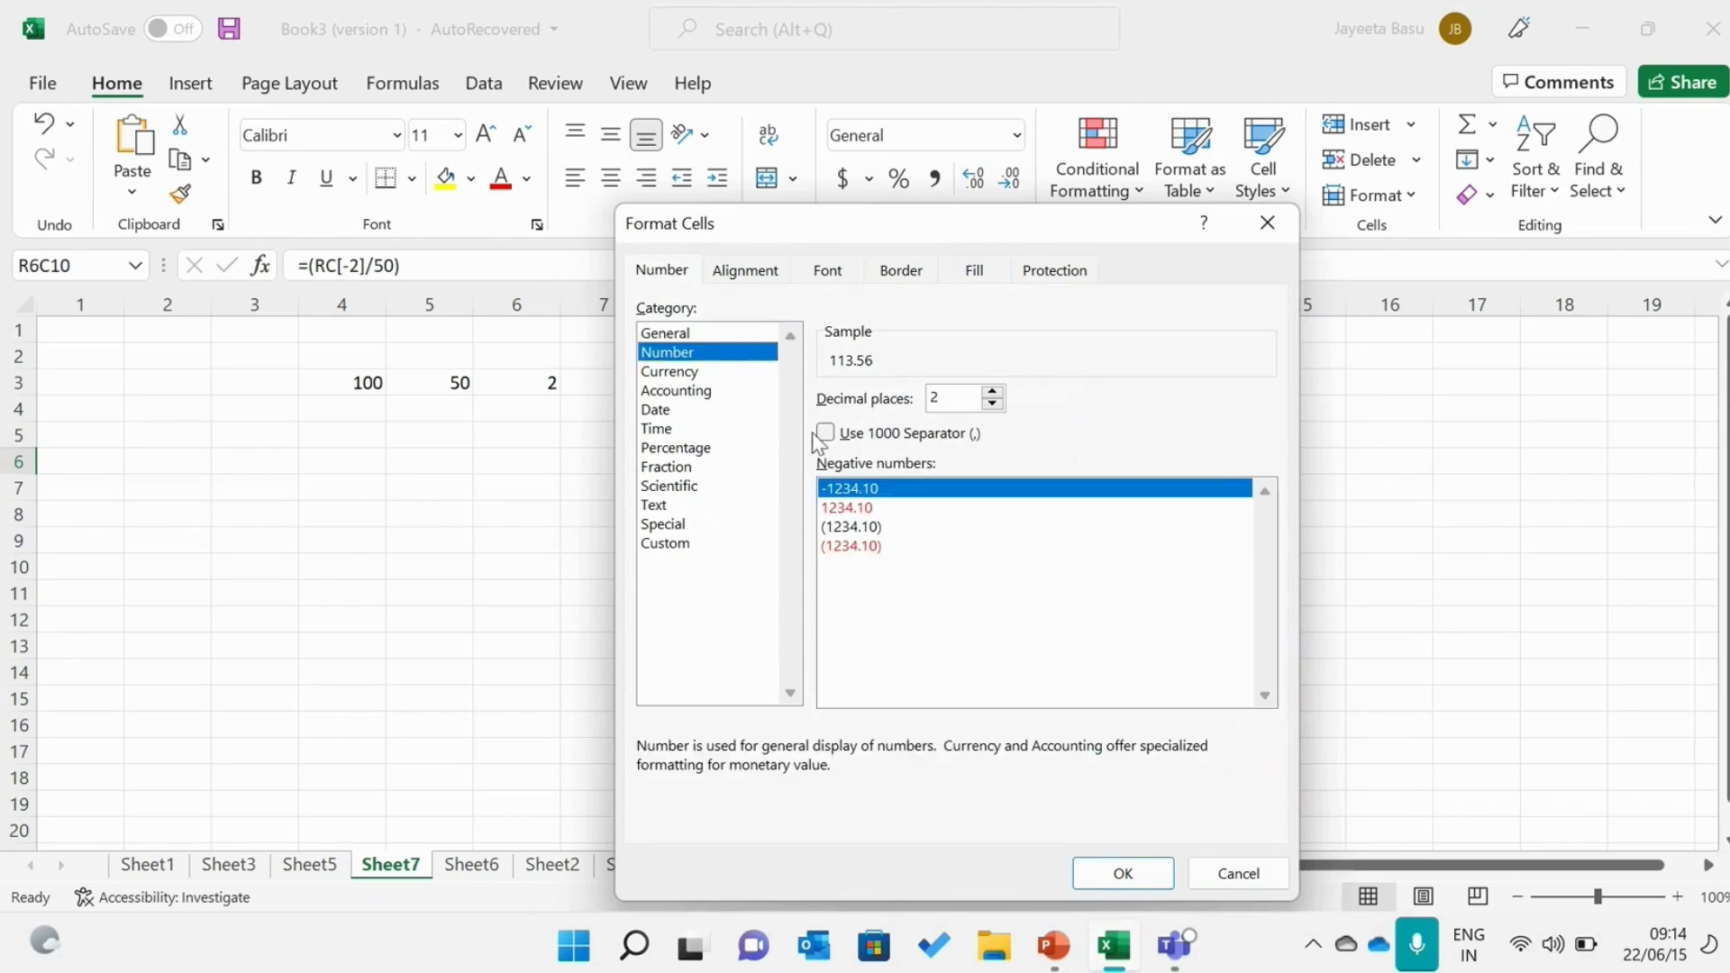
{"action": "left_click", "coordinate": [992, 393]}
{"action": "left_click", "coordinate": [992, 393]}
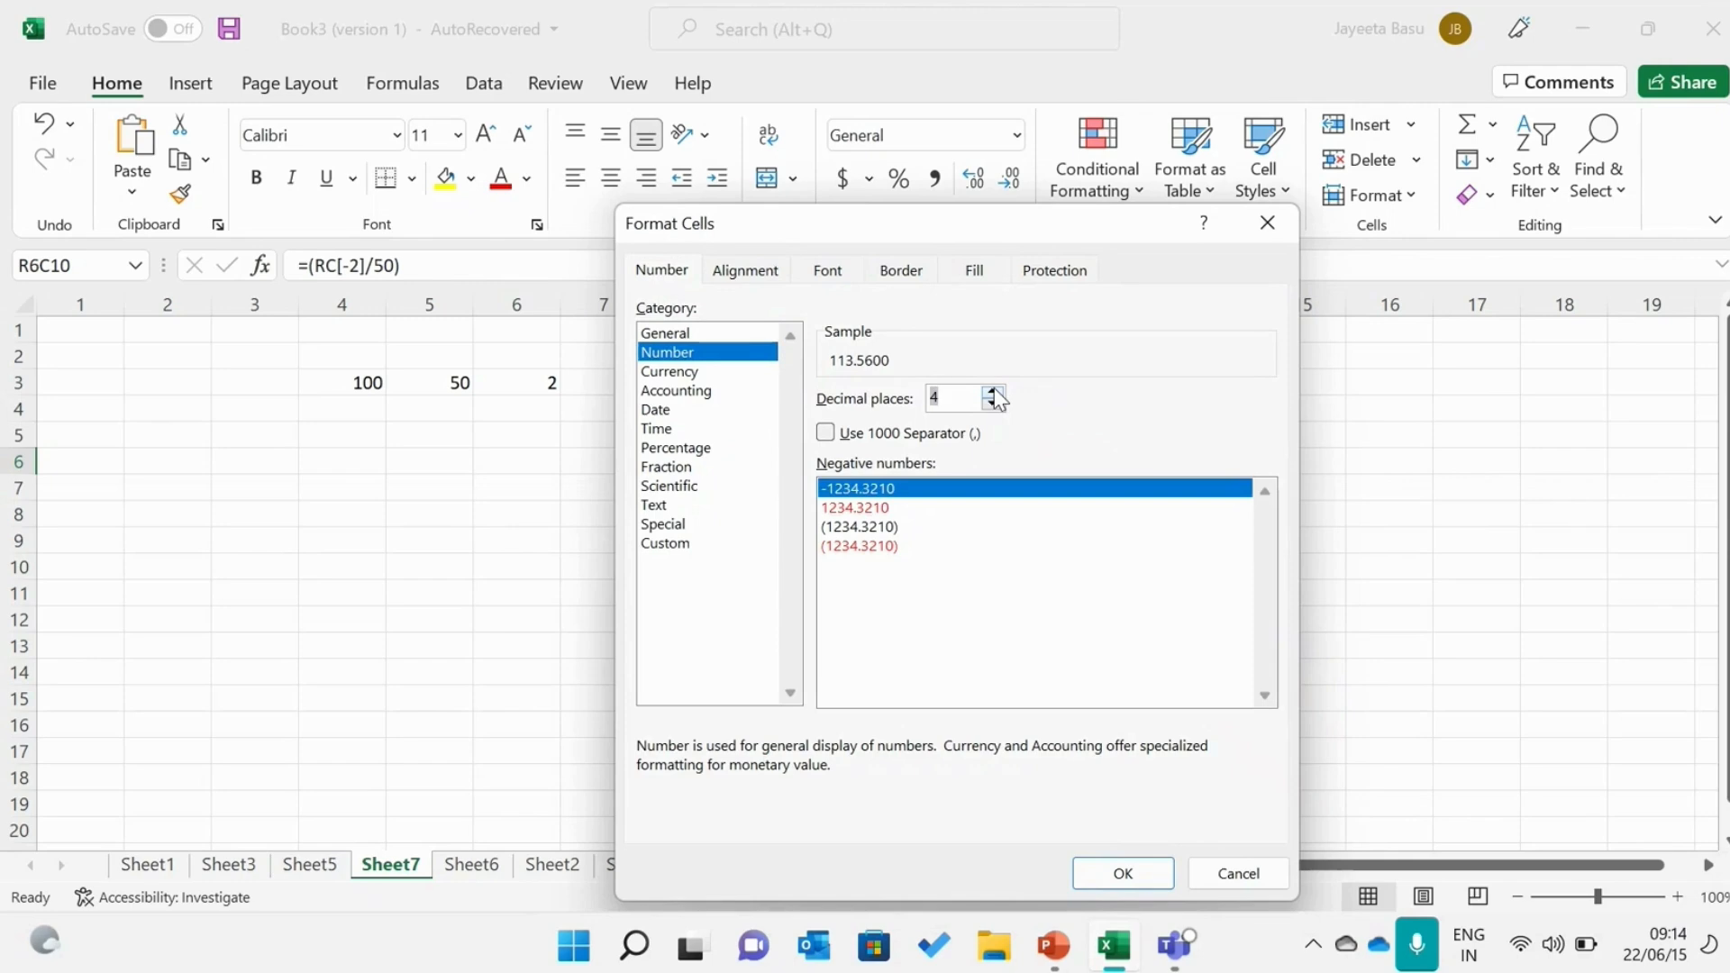
{"action": "left_click", "coordinate": [992, 392]}
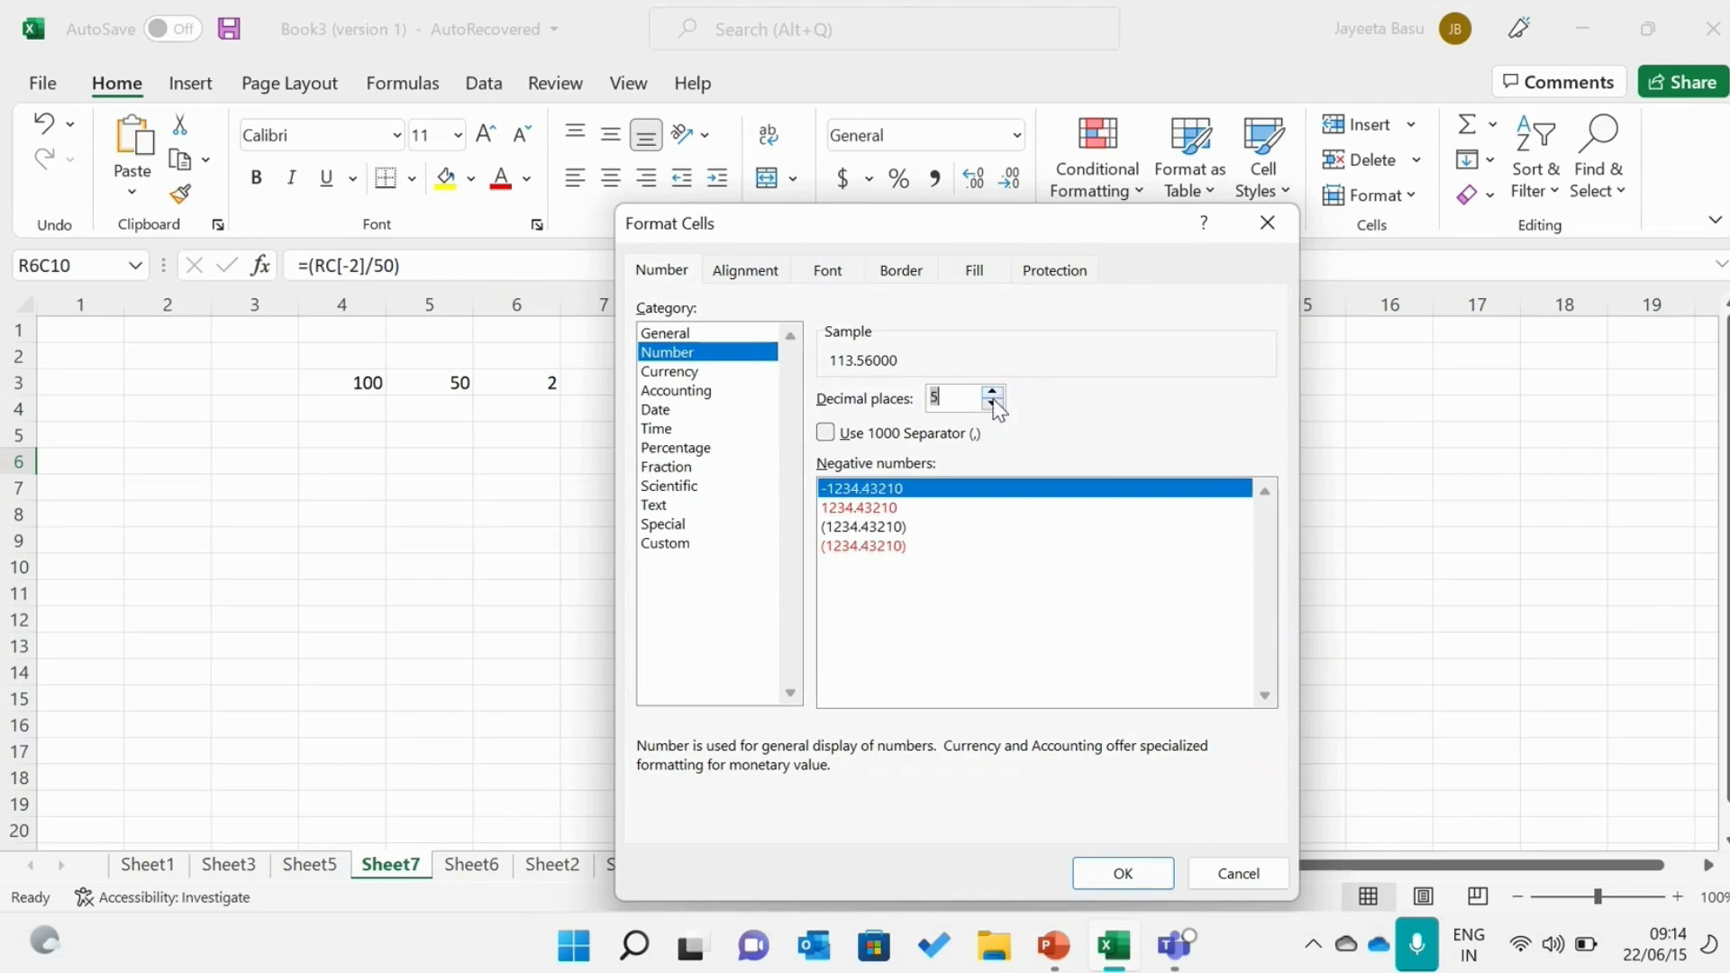
{"action": "left_click", "coordinate": [992, 403]}
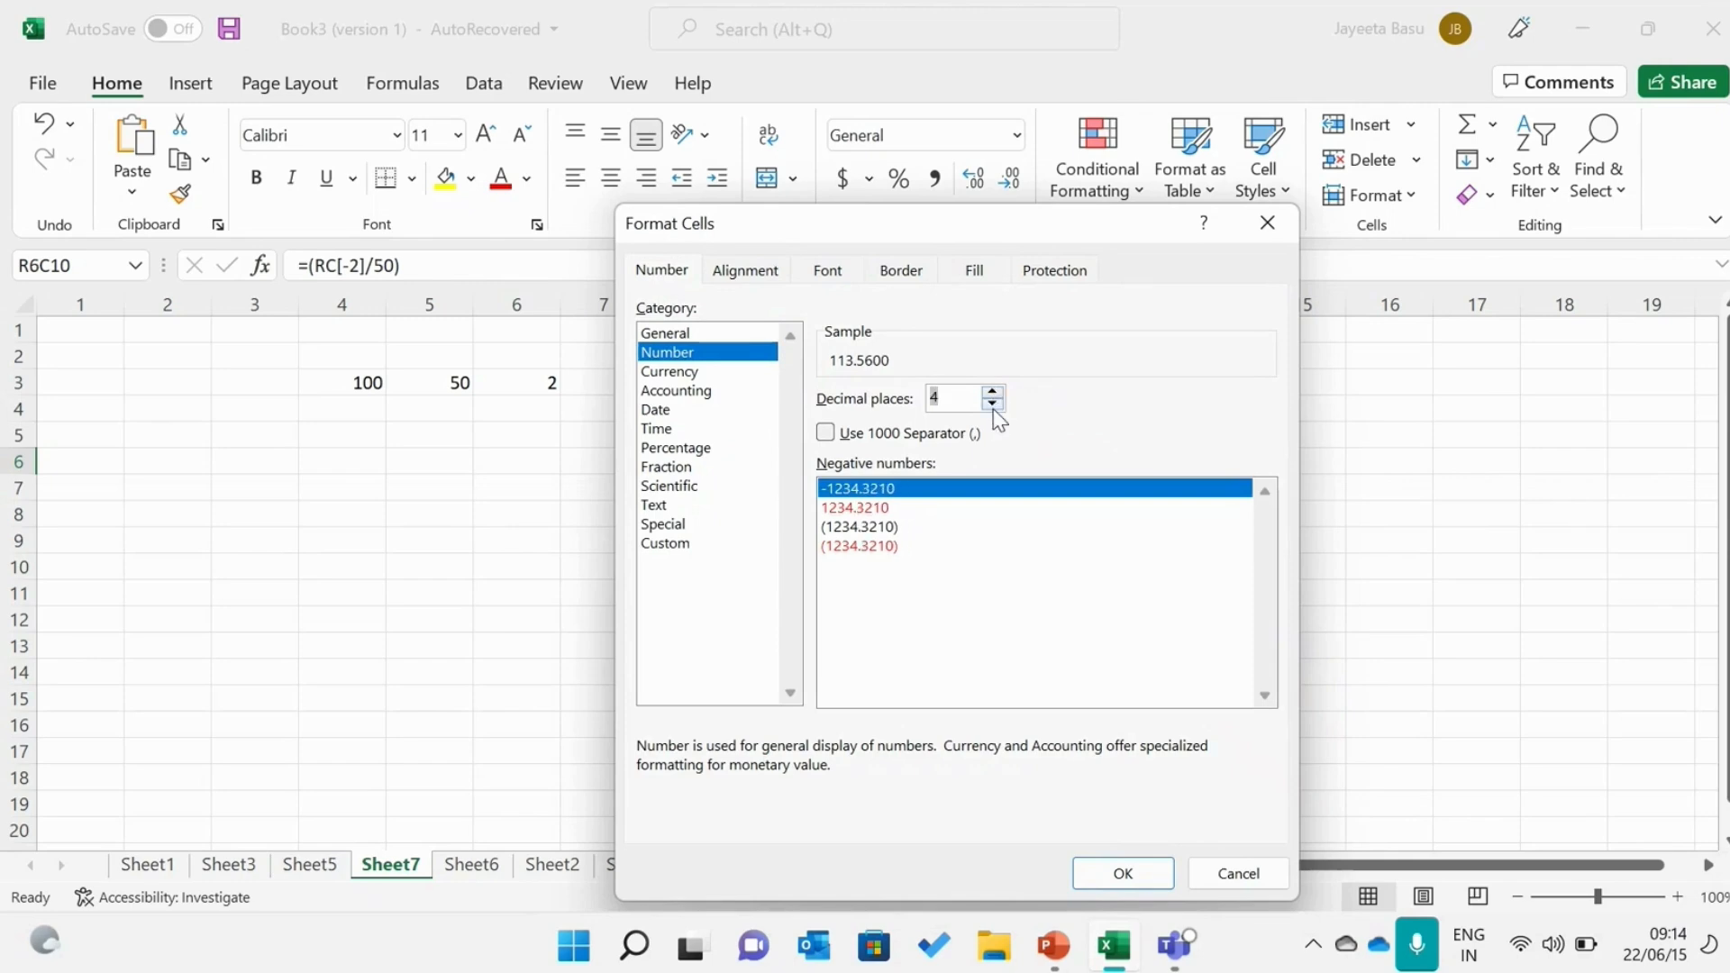
{"action": "left_click", "coordinate": [1096, 872]}
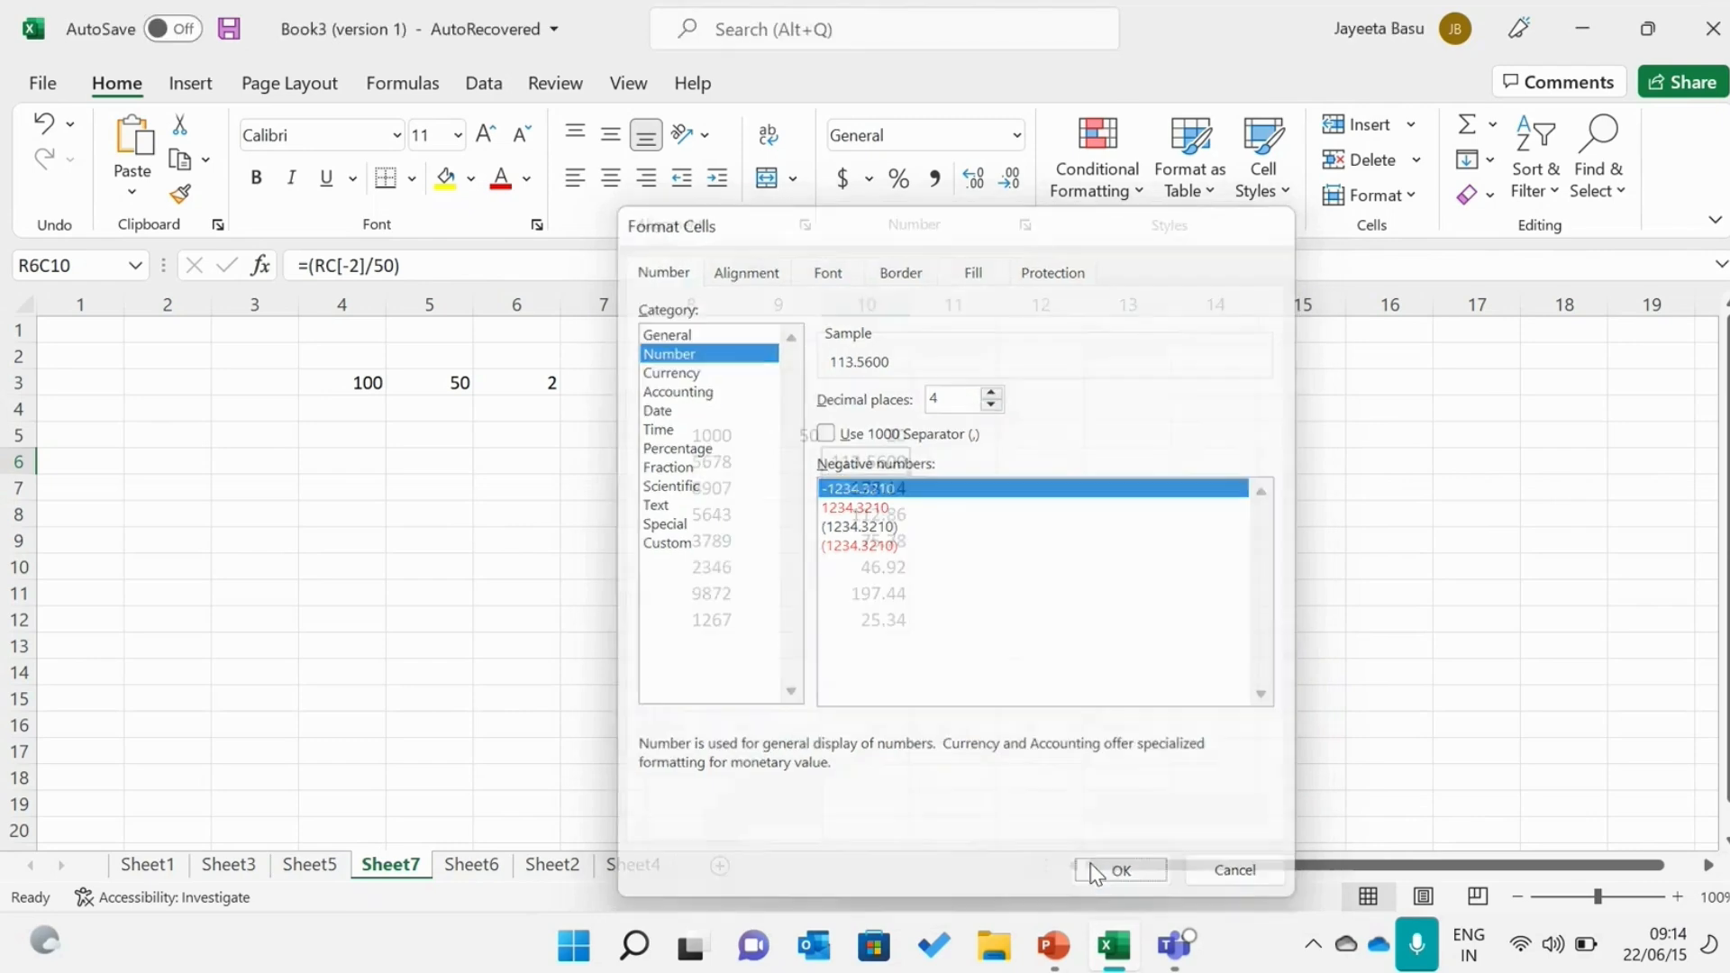
Fill R6C10 down through R12C10 so the remaining results use its four-decimal number format.
{"action": "left_click", "coordinate": [896, 487]}
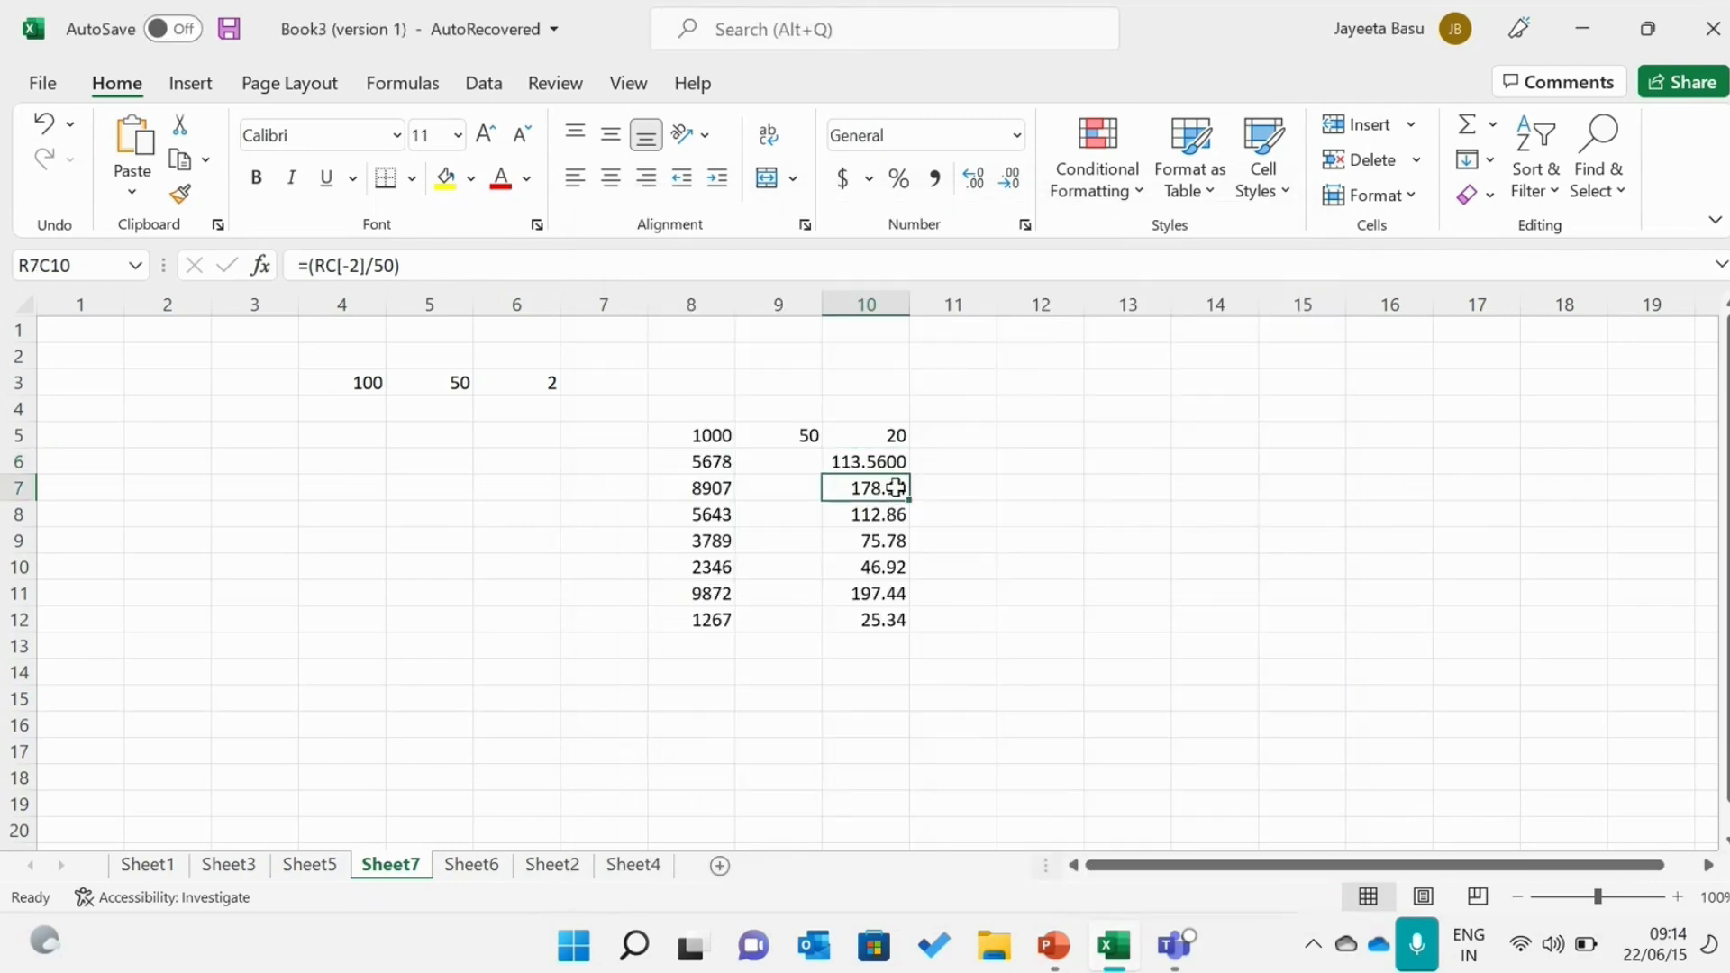
{"action": "left_click", "coordinate": [895, 464]}
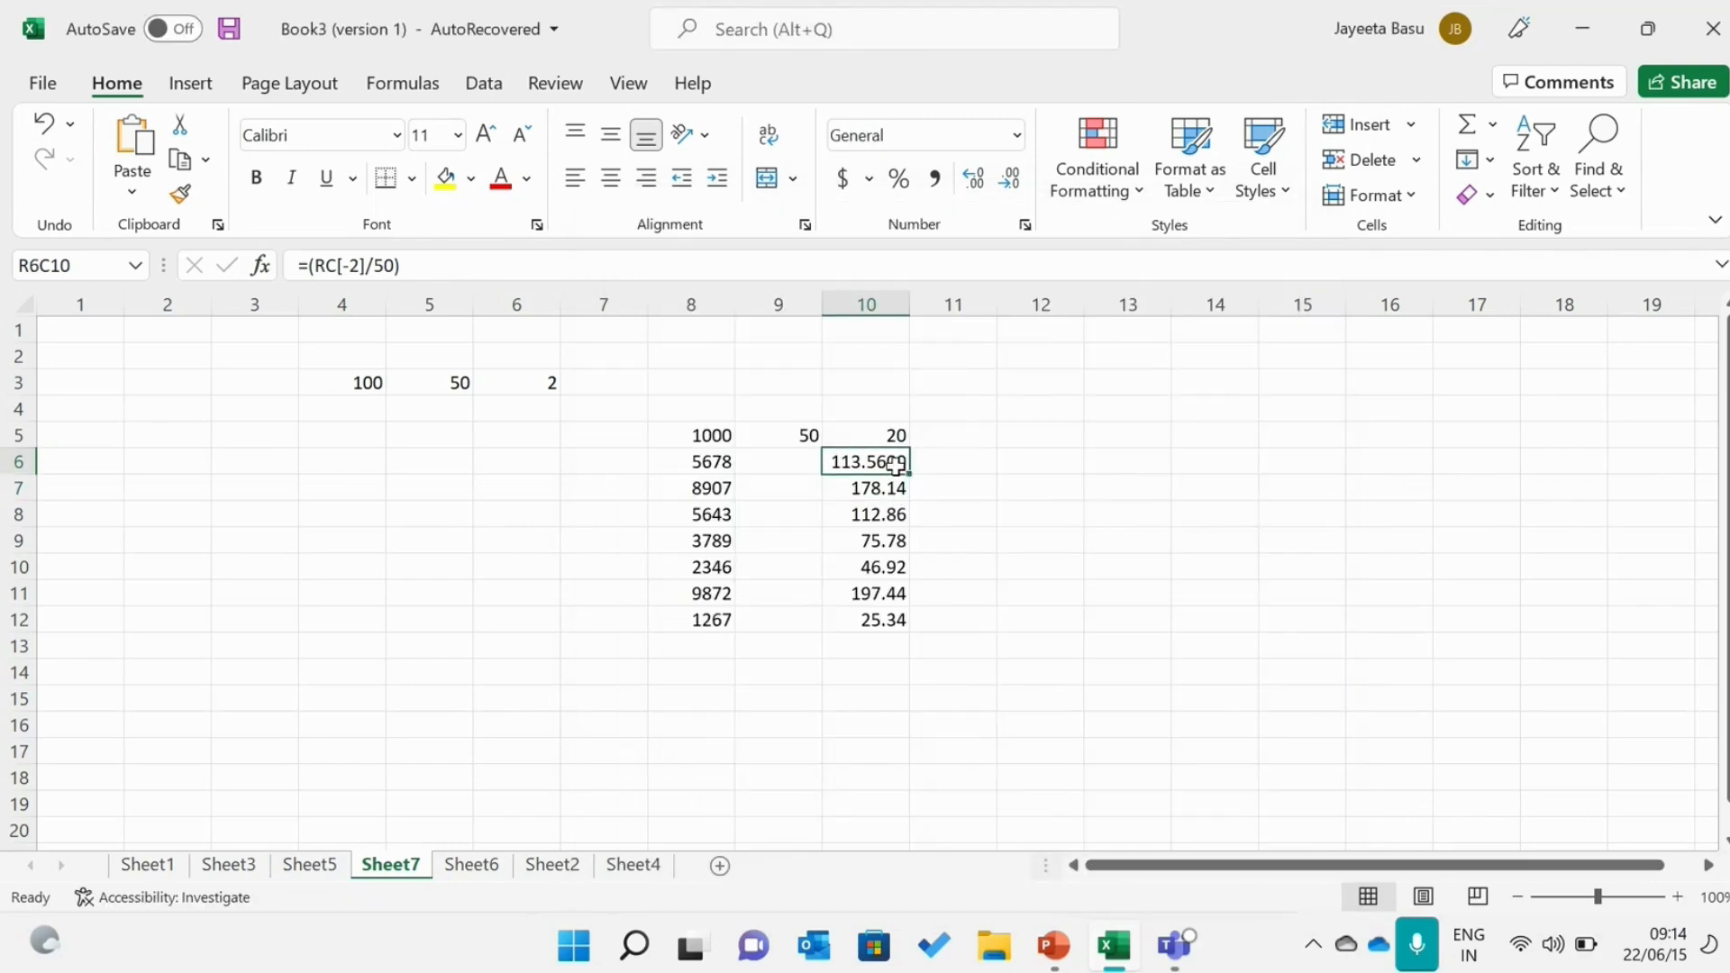
{"action": "left_click_drag", "start_coordinate": [913, 475], "coordinate": [912, 637]}
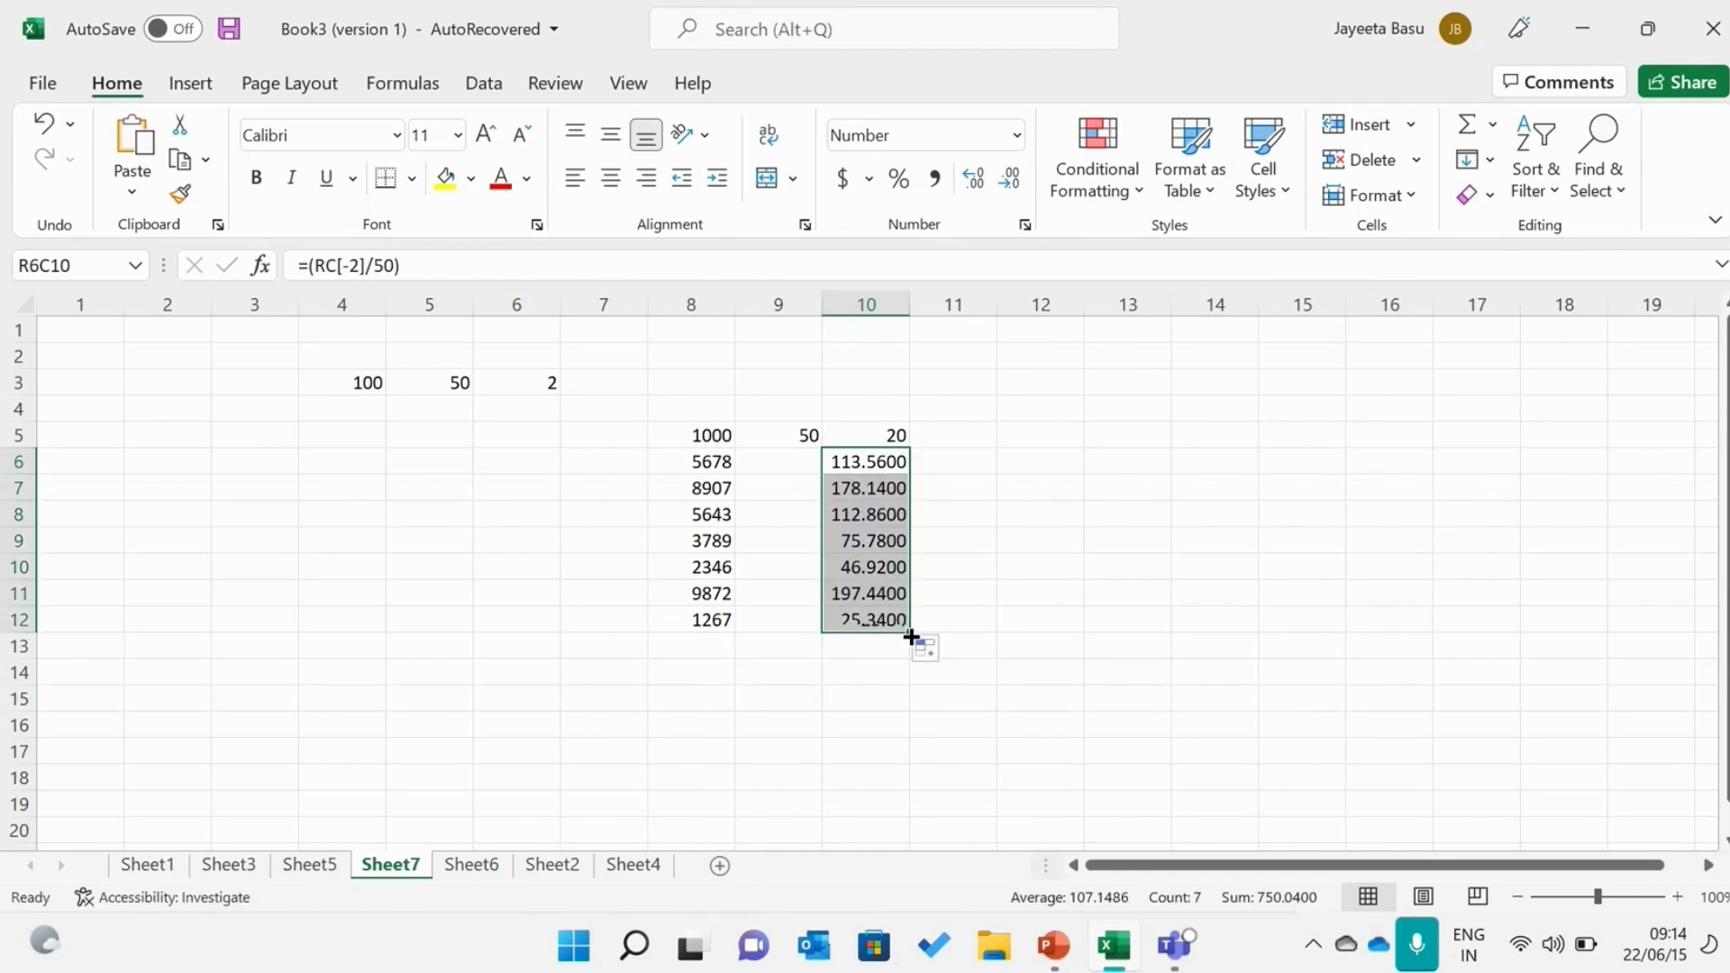
{"action": "left_click", "coordinate": [1015, 619]}
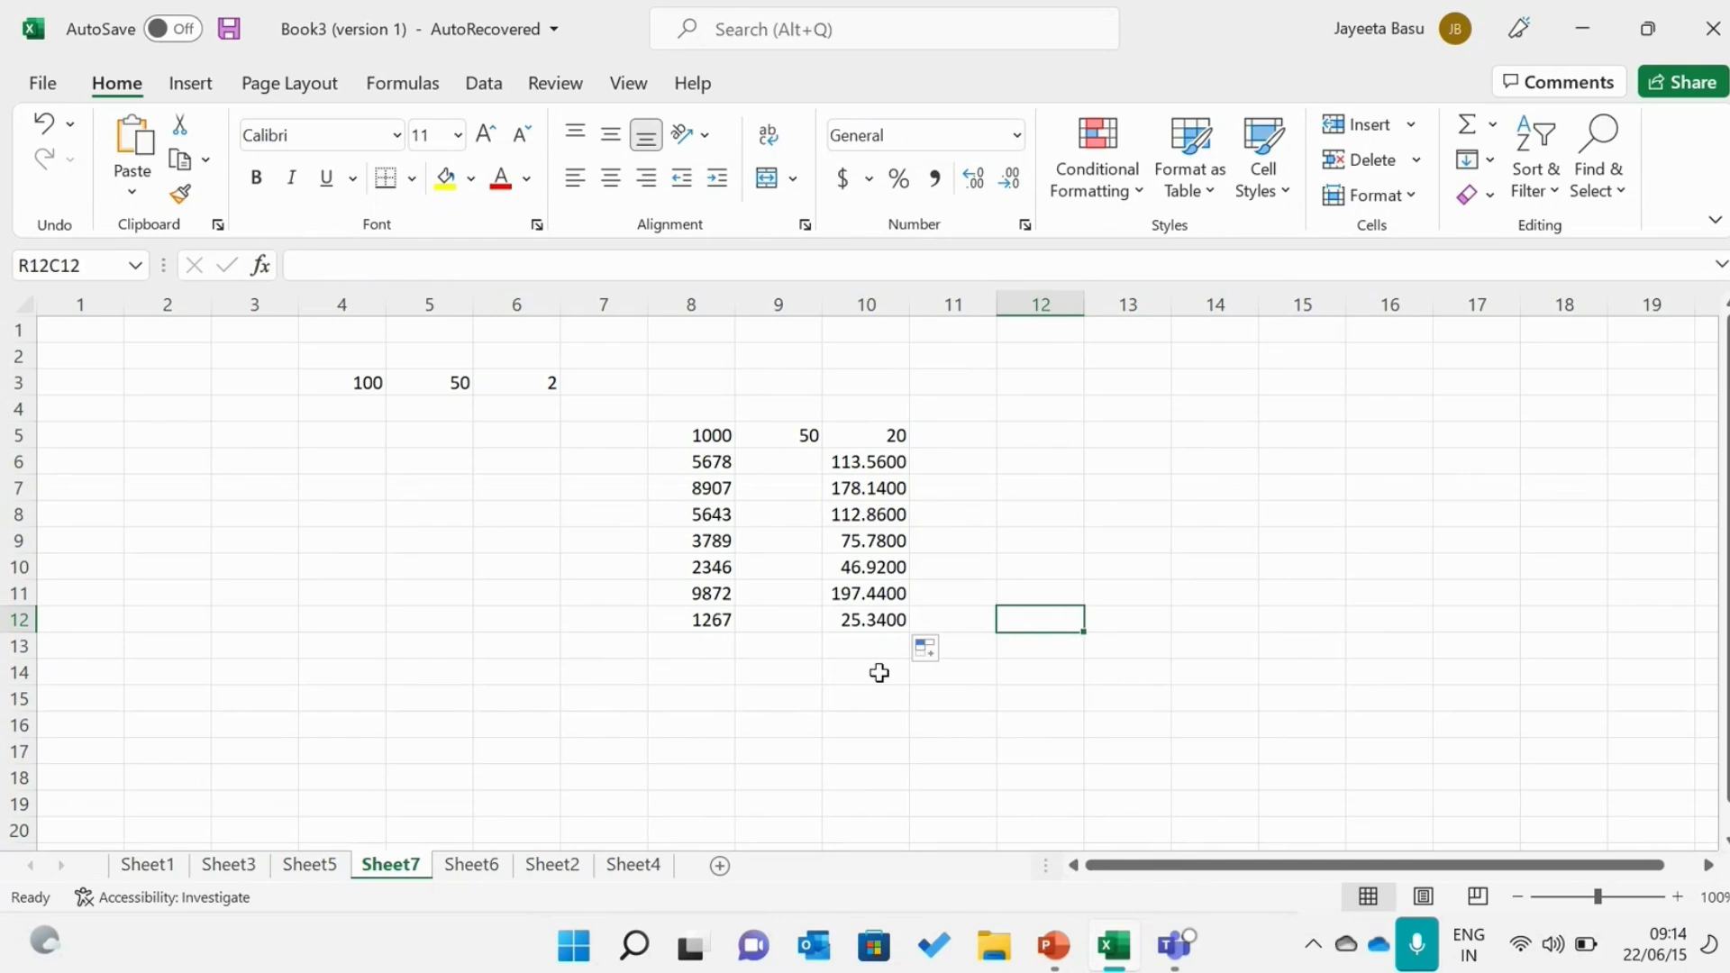
Change the Number format of R6C10 to 3 decimal places.
{"action": "left_click", "coordinate": [868, 473]}
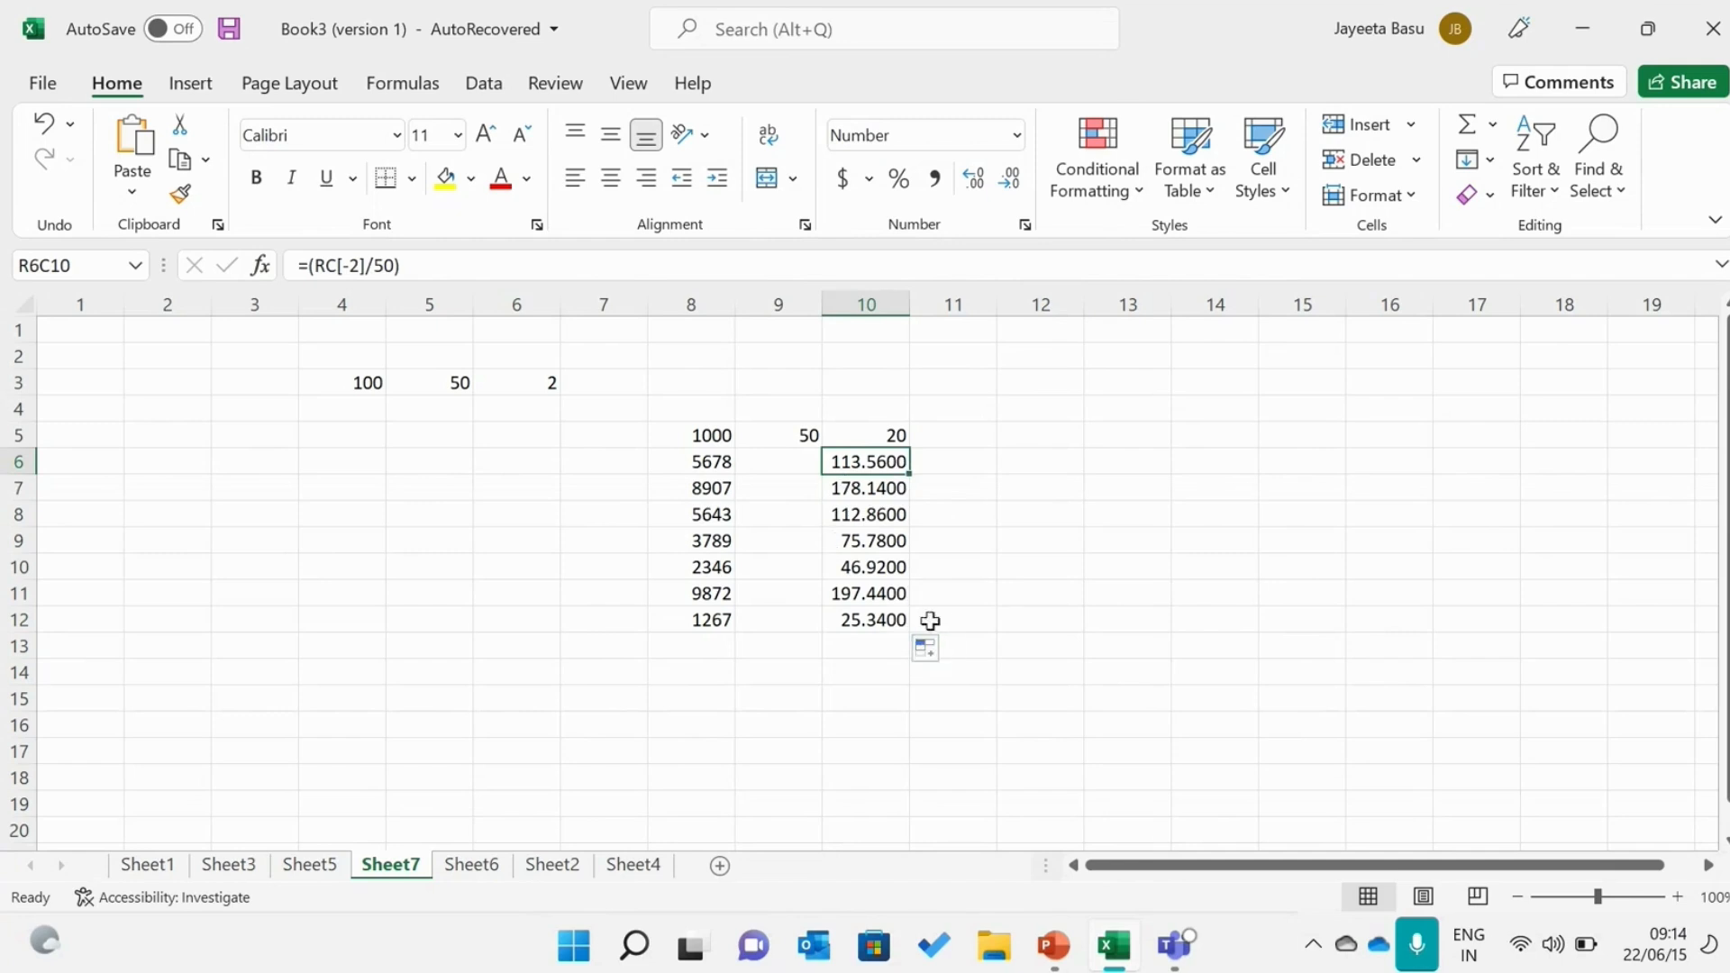
{"action": "right_click", "coordinate": [872, 461]}
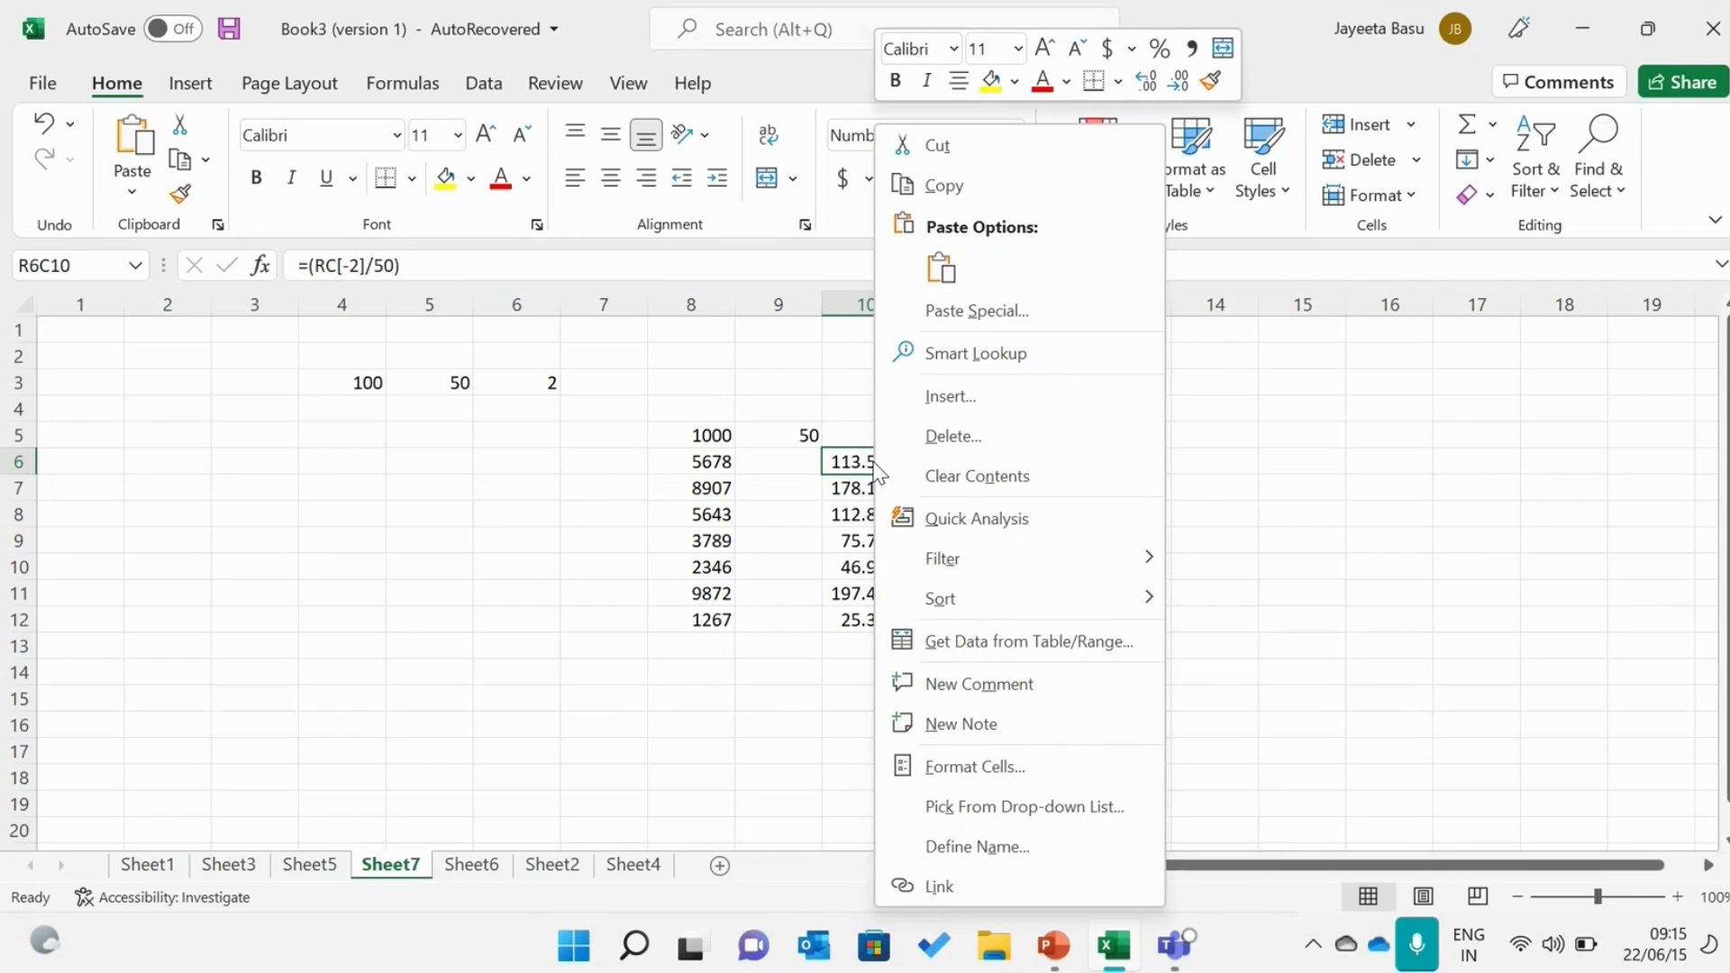
{"action": "left_click", "coordinate": [969, 773]}
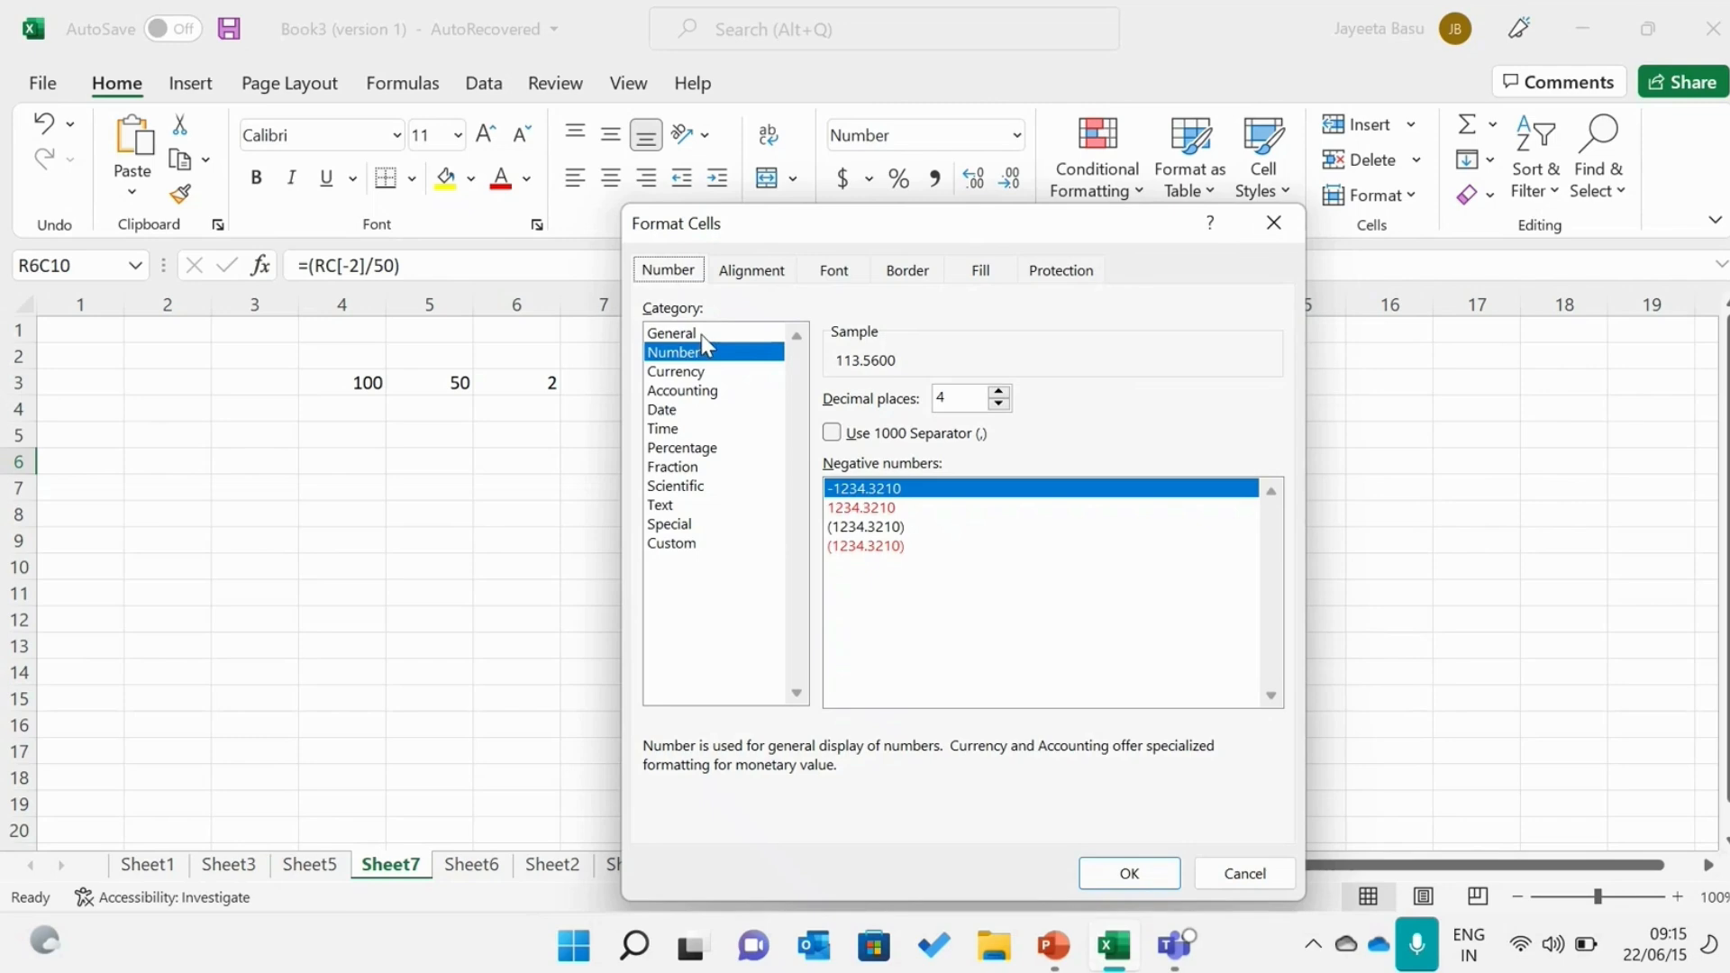
{"action": "left_click", "coordinate": [700, 333]}
{"action": "left_click", "coordinate": [701, 351]}
{"action": "left_click", "coordinate": [998, 405]}
{"action": "left_click", "coordinate": [998, 405]}
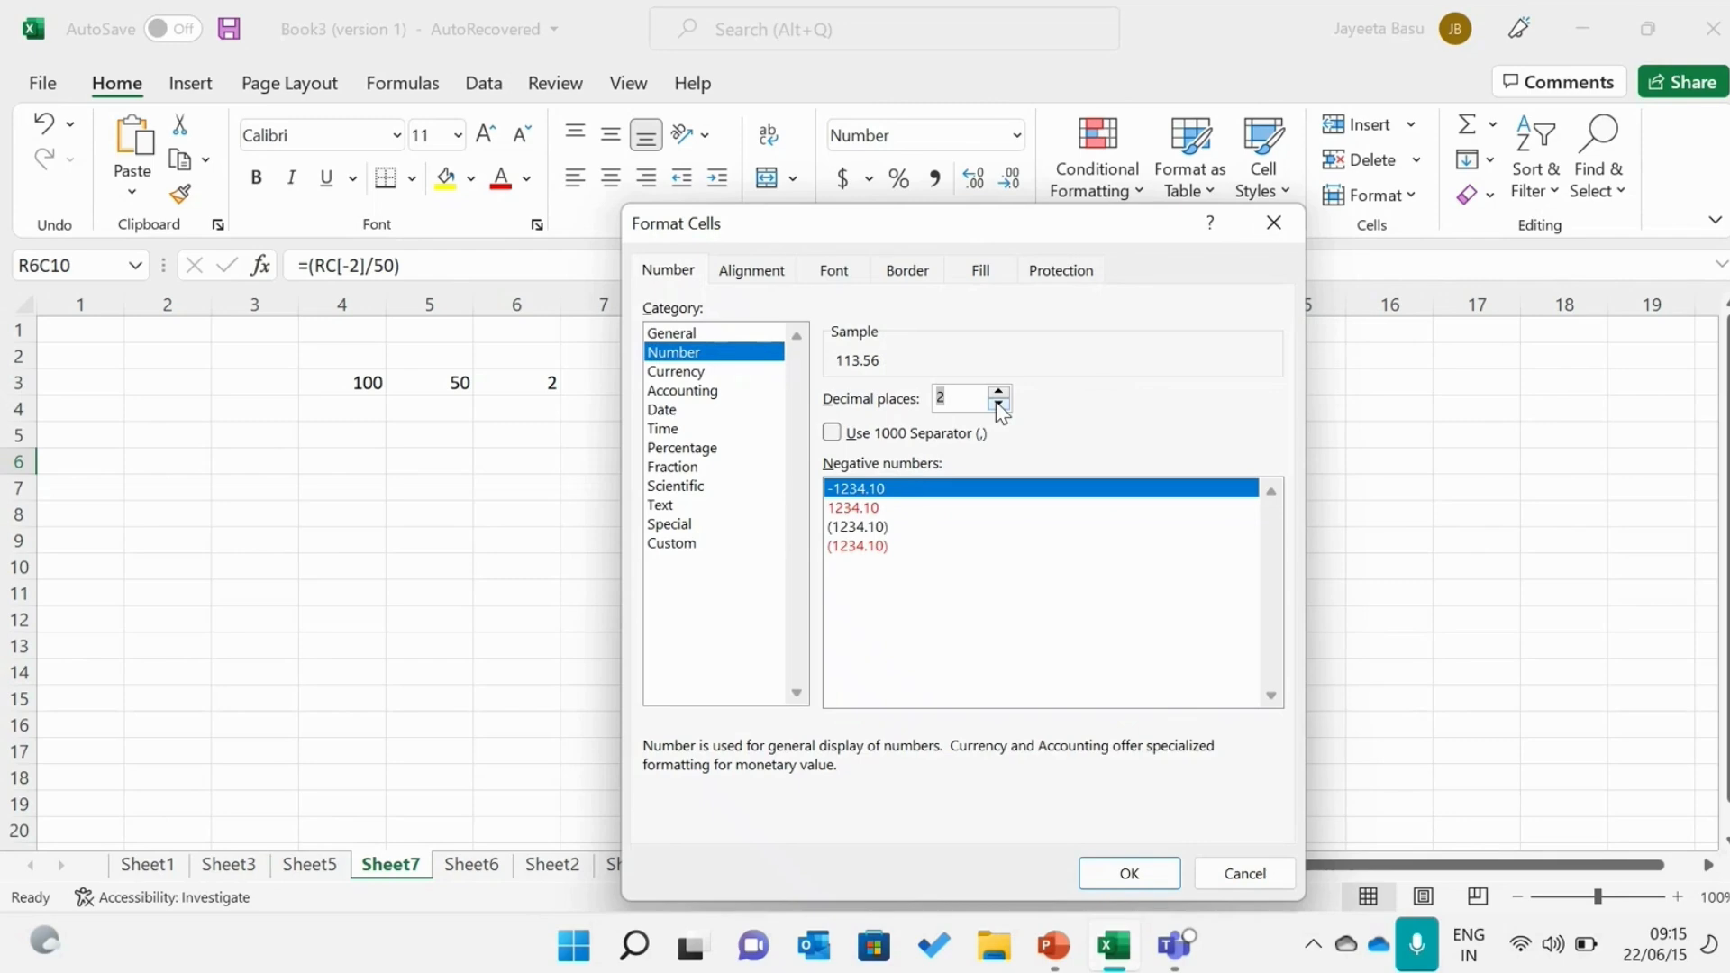
{"action": "left_click", "coordinate": [998, 394]}
{"action": "left_click", "coordinate": [1103, 874]}
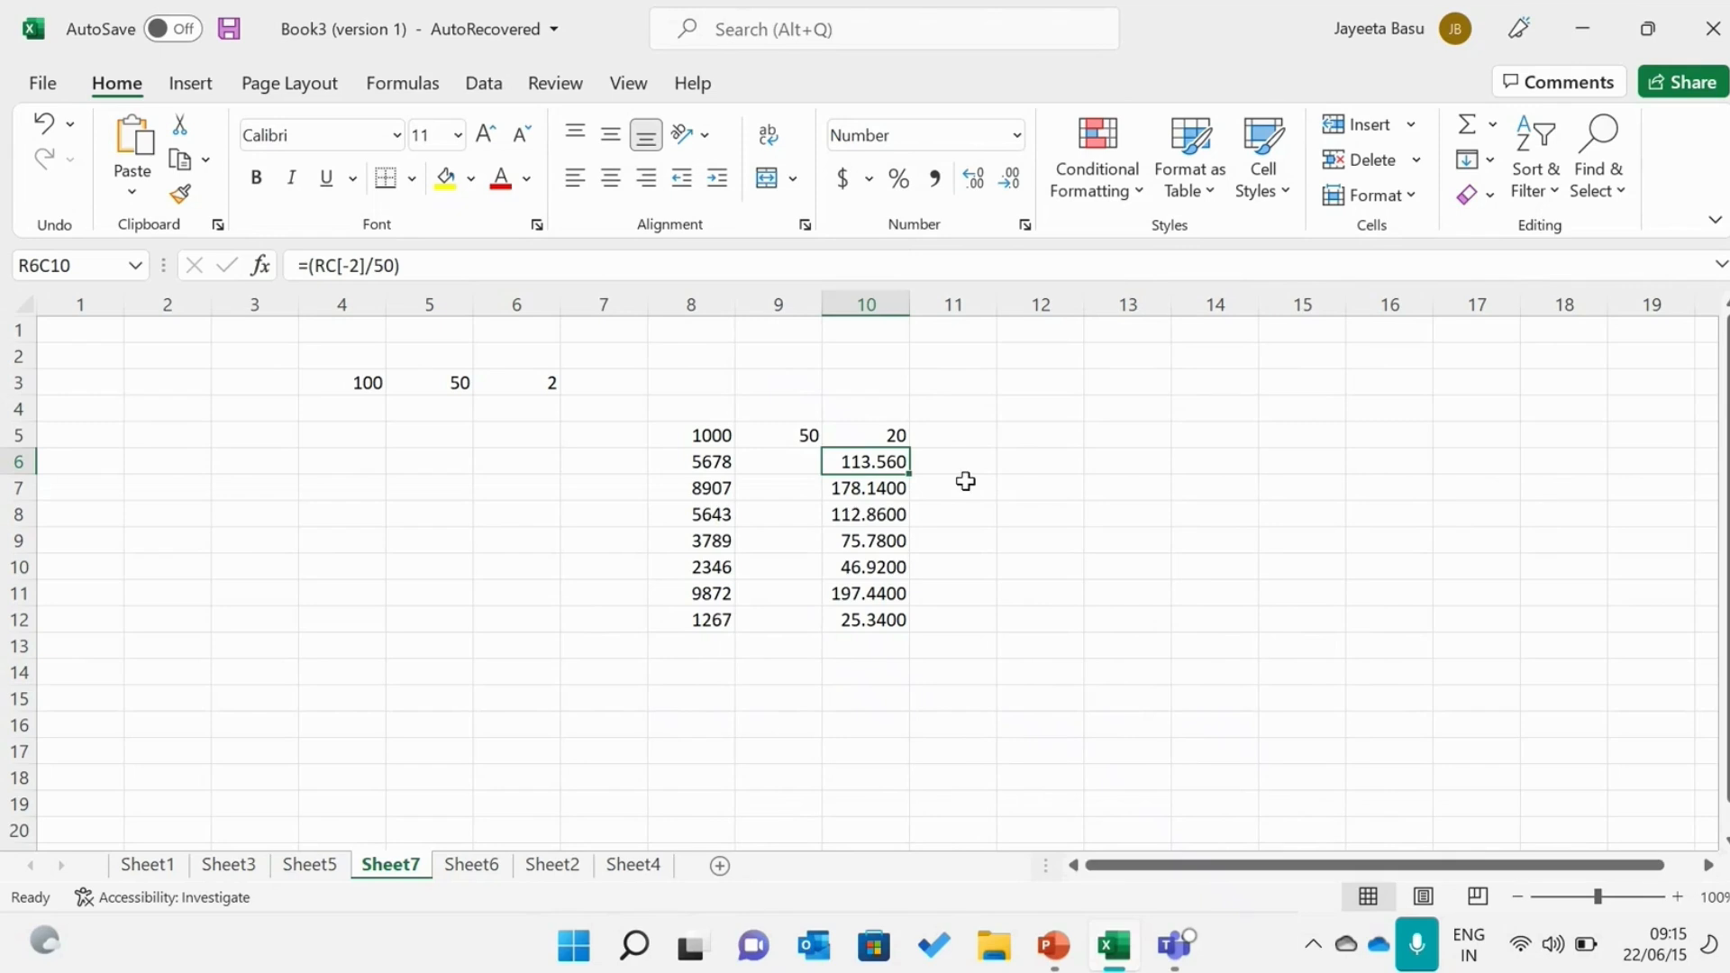
Copy the formula and three-decimal format of R6C10 down through R12C10.
{"action": "left_click", "coordinate": [911, 475]}
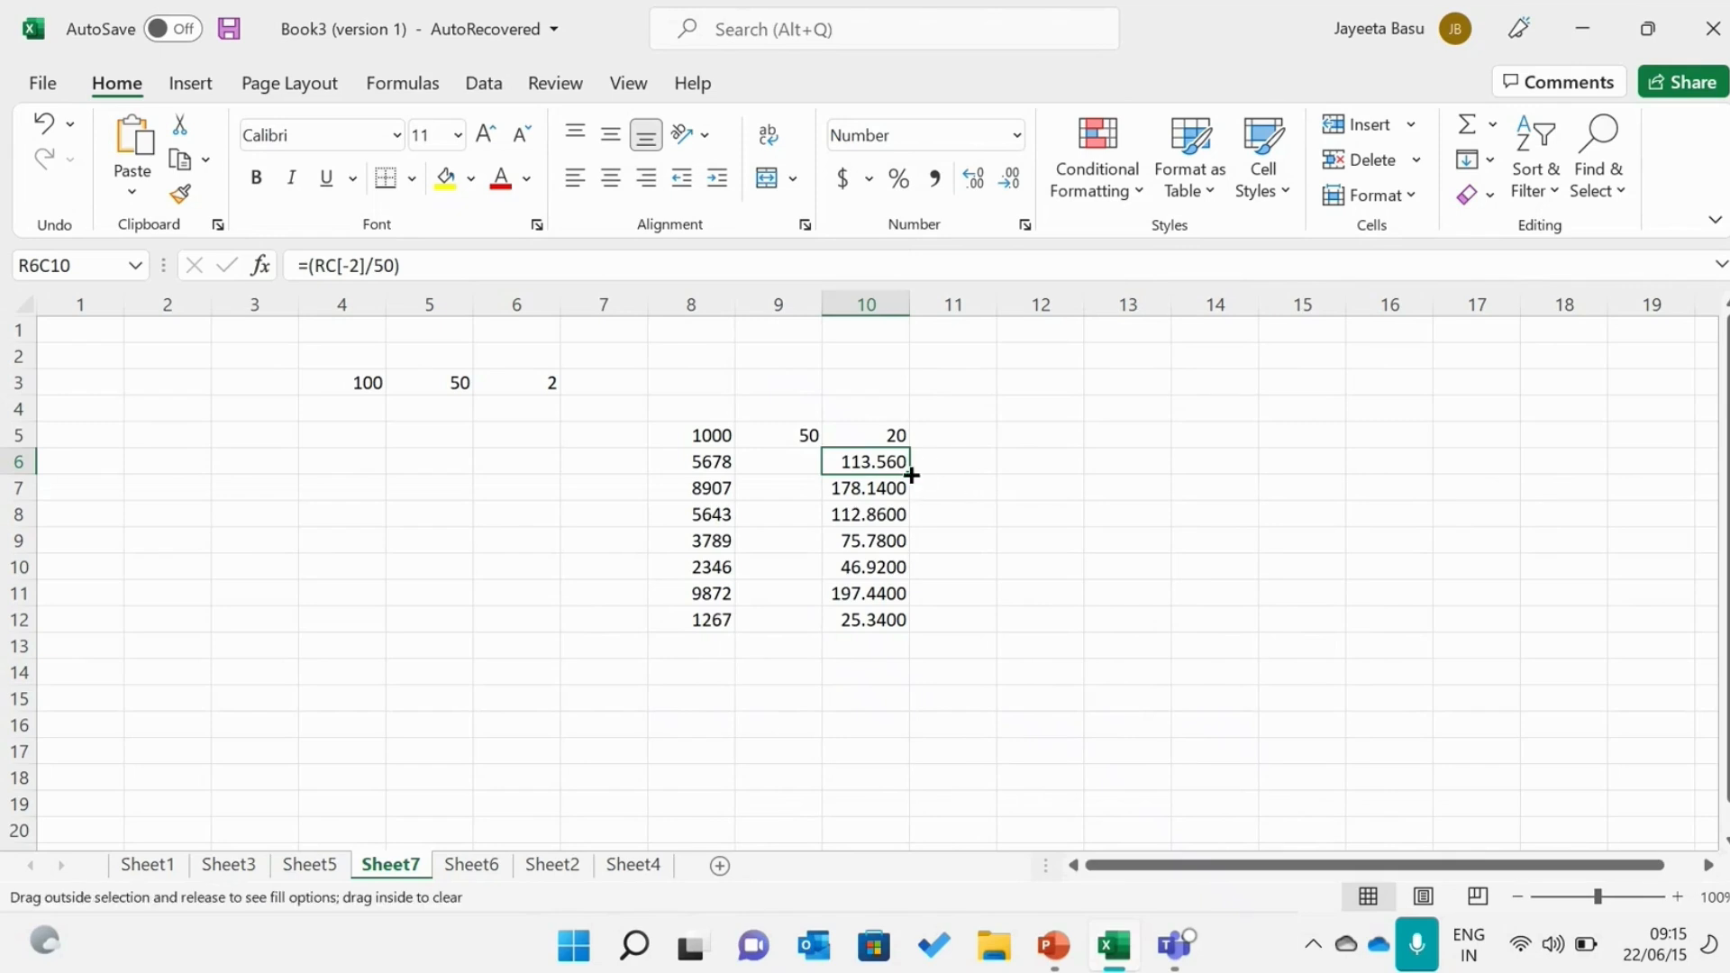
{"action": "left_click", "coordinate": [910, 475]}
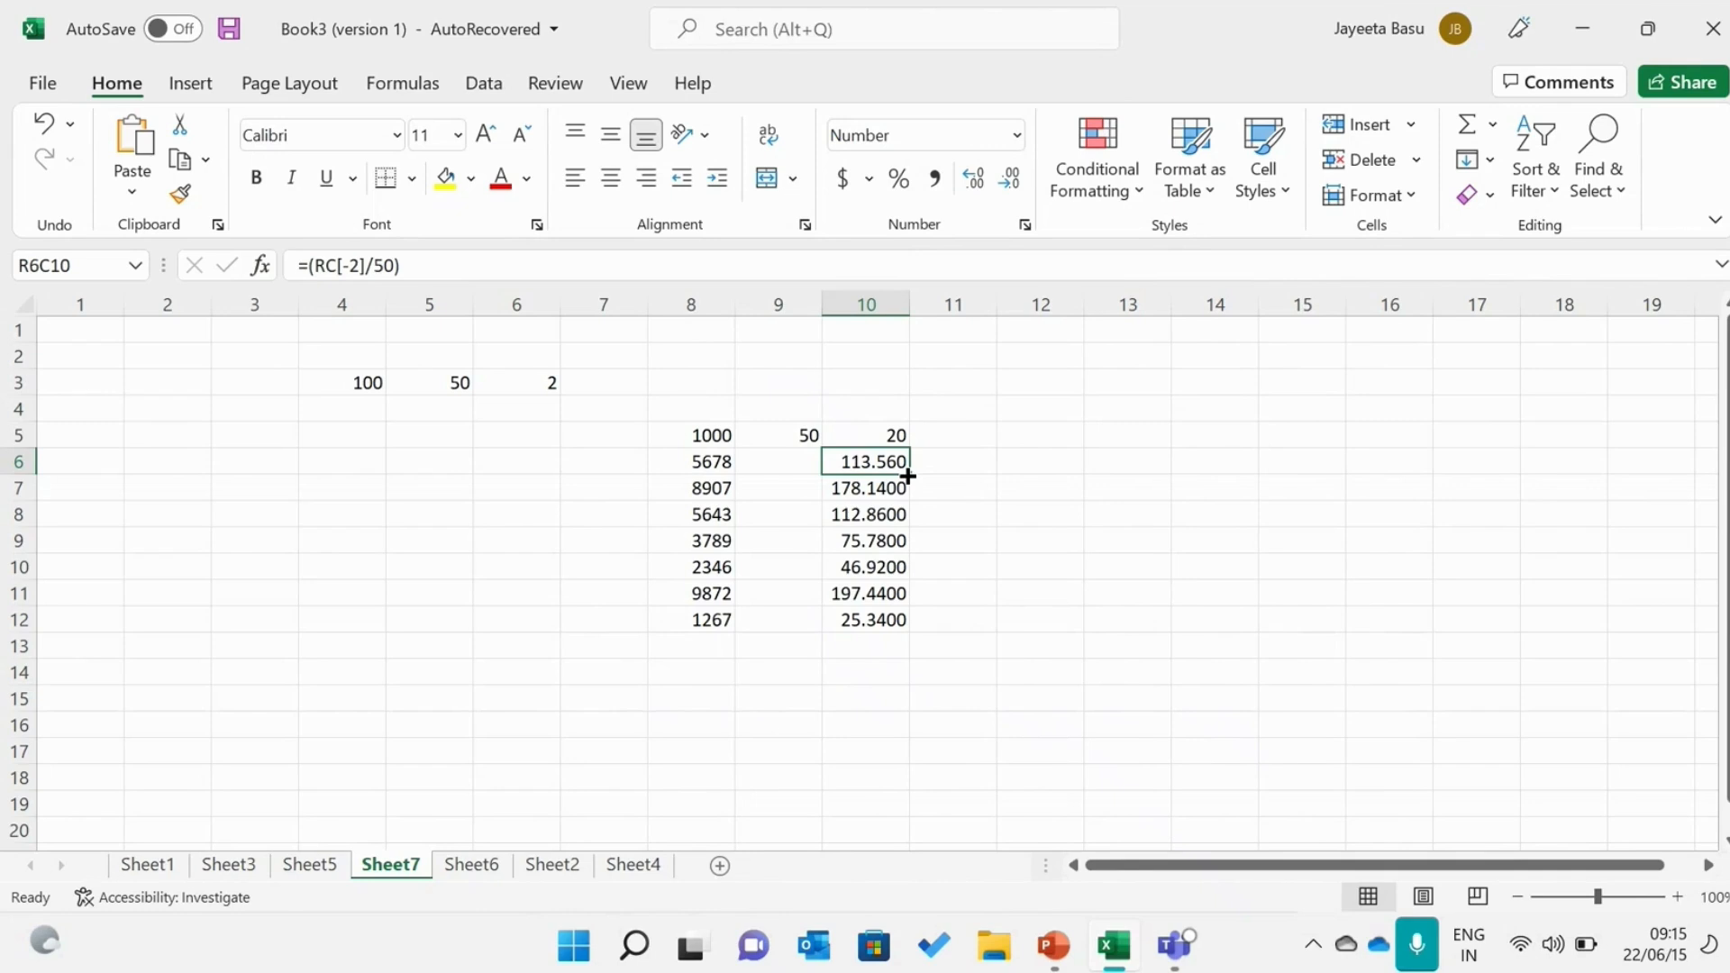
{"action": "left_click_drag", "start_coordinate": [907, 475], "coordinate": [905, 631]}
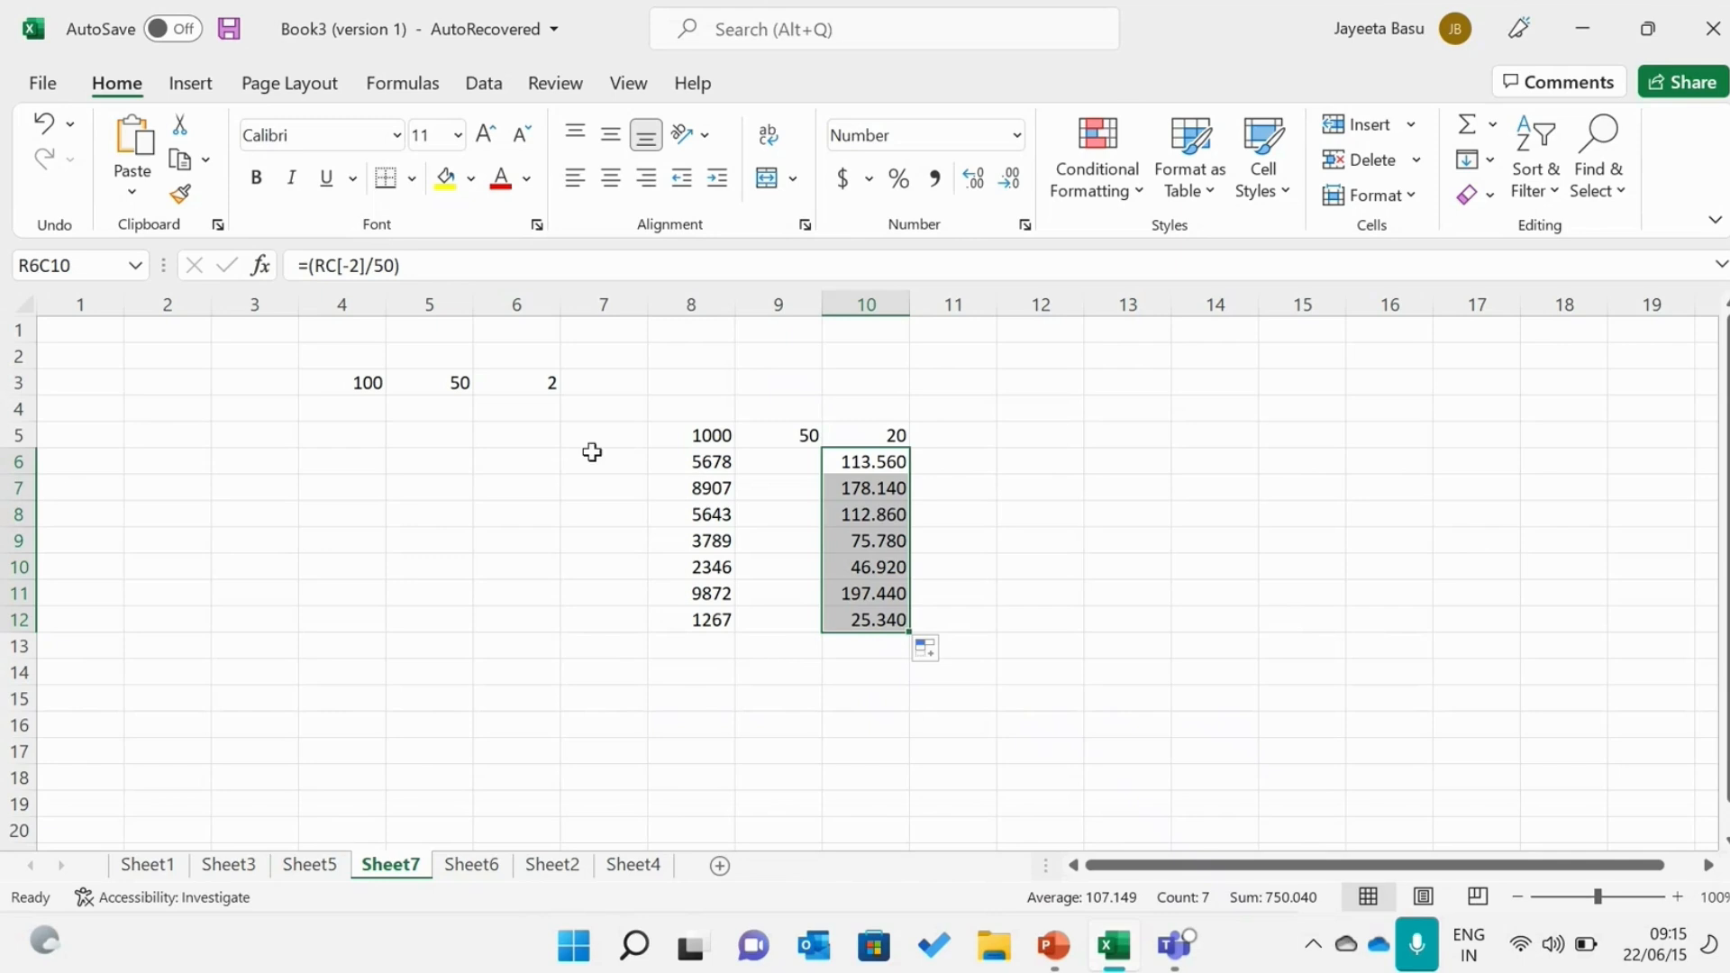
{"action": "left_click", "coordinate": [1029, 435]}
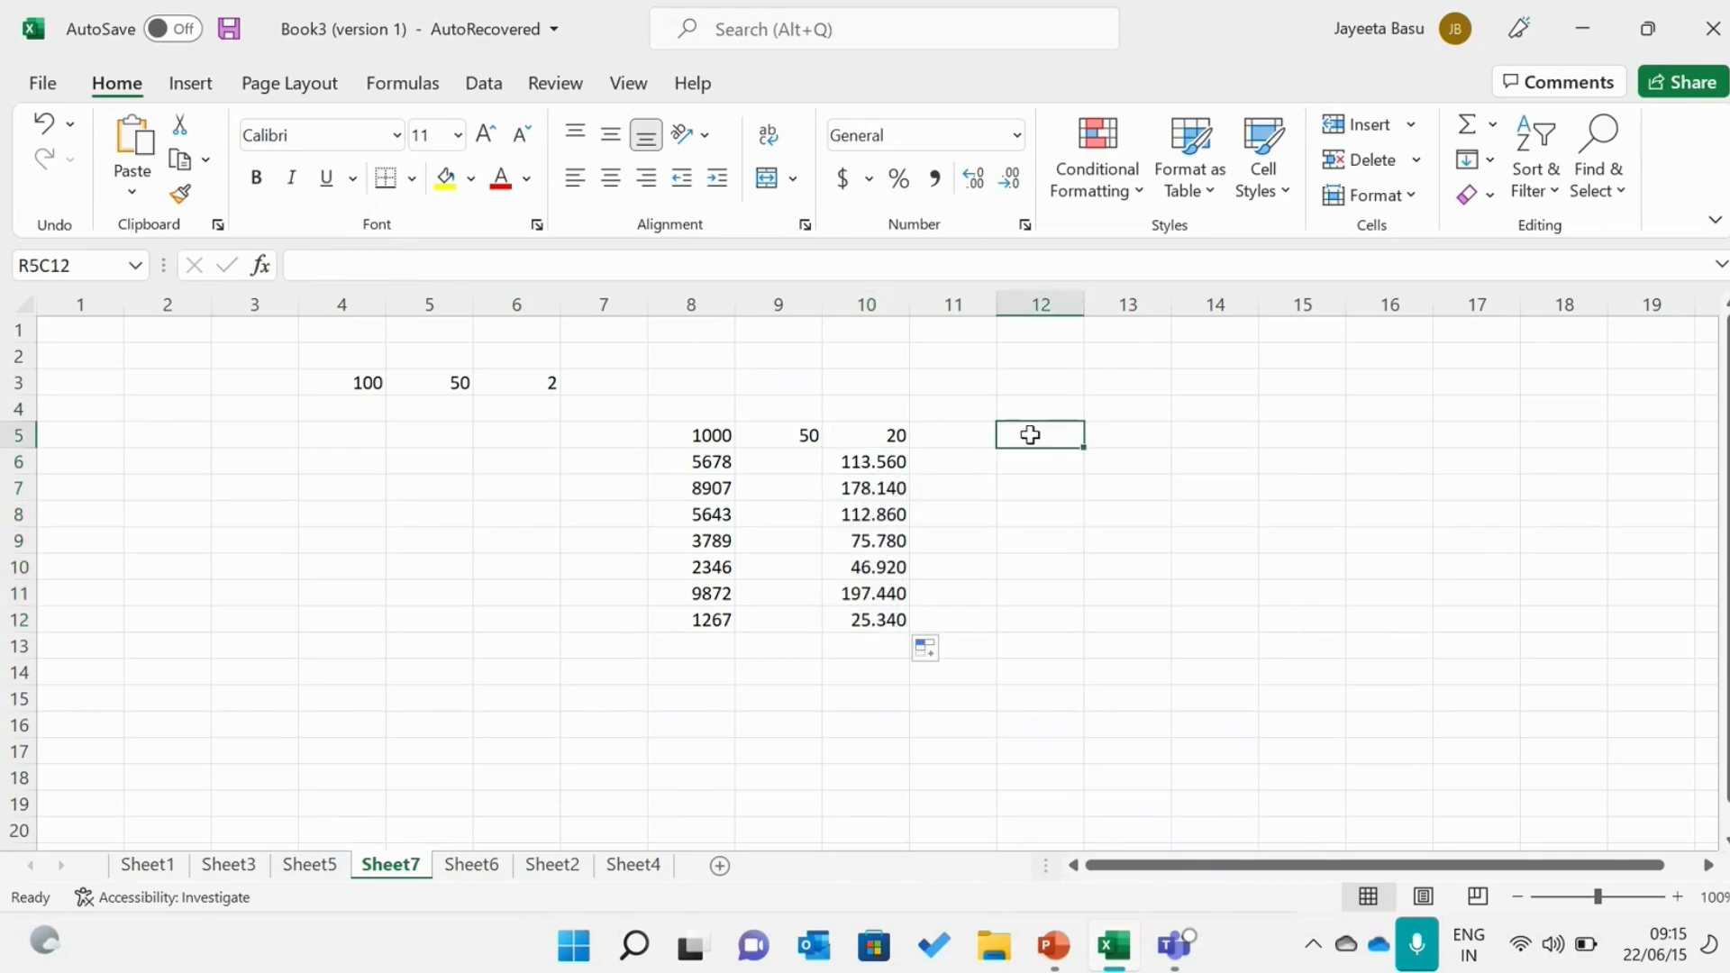
Enter 300 in R5C4 and 6 in R5C5 as the numbers for another division example.
{"action": "left_click", "coordinate": [515, 379]}
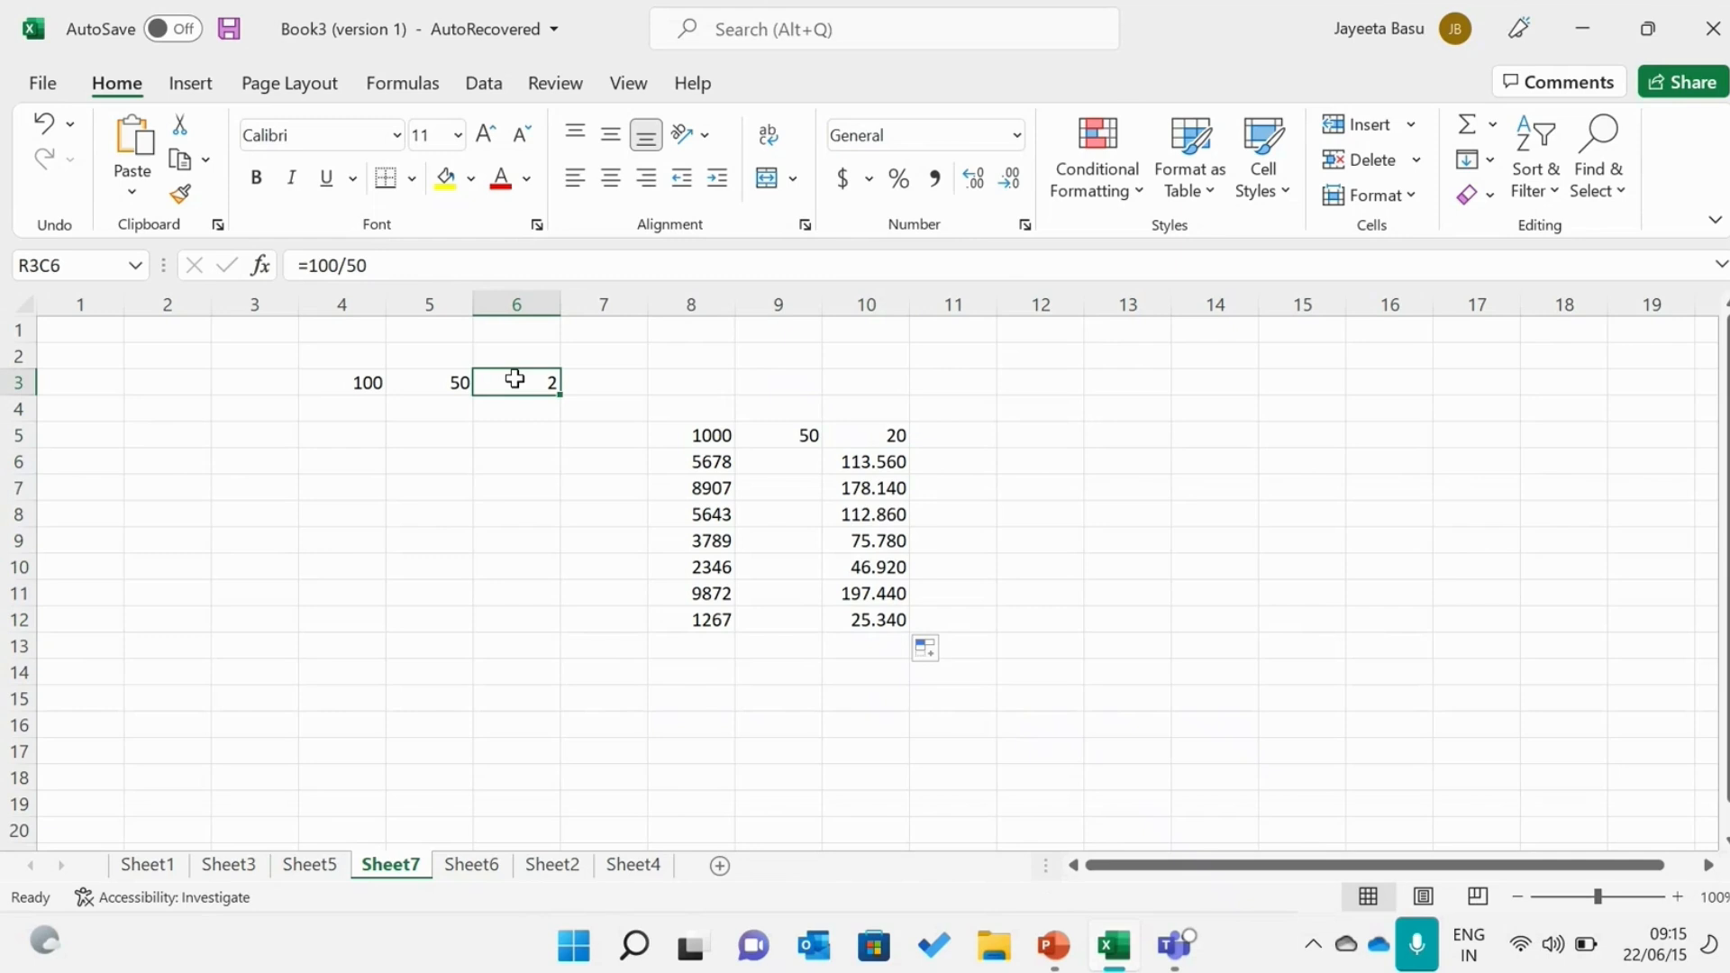
{"action": "left_click", "coordinate": [378, 438]}
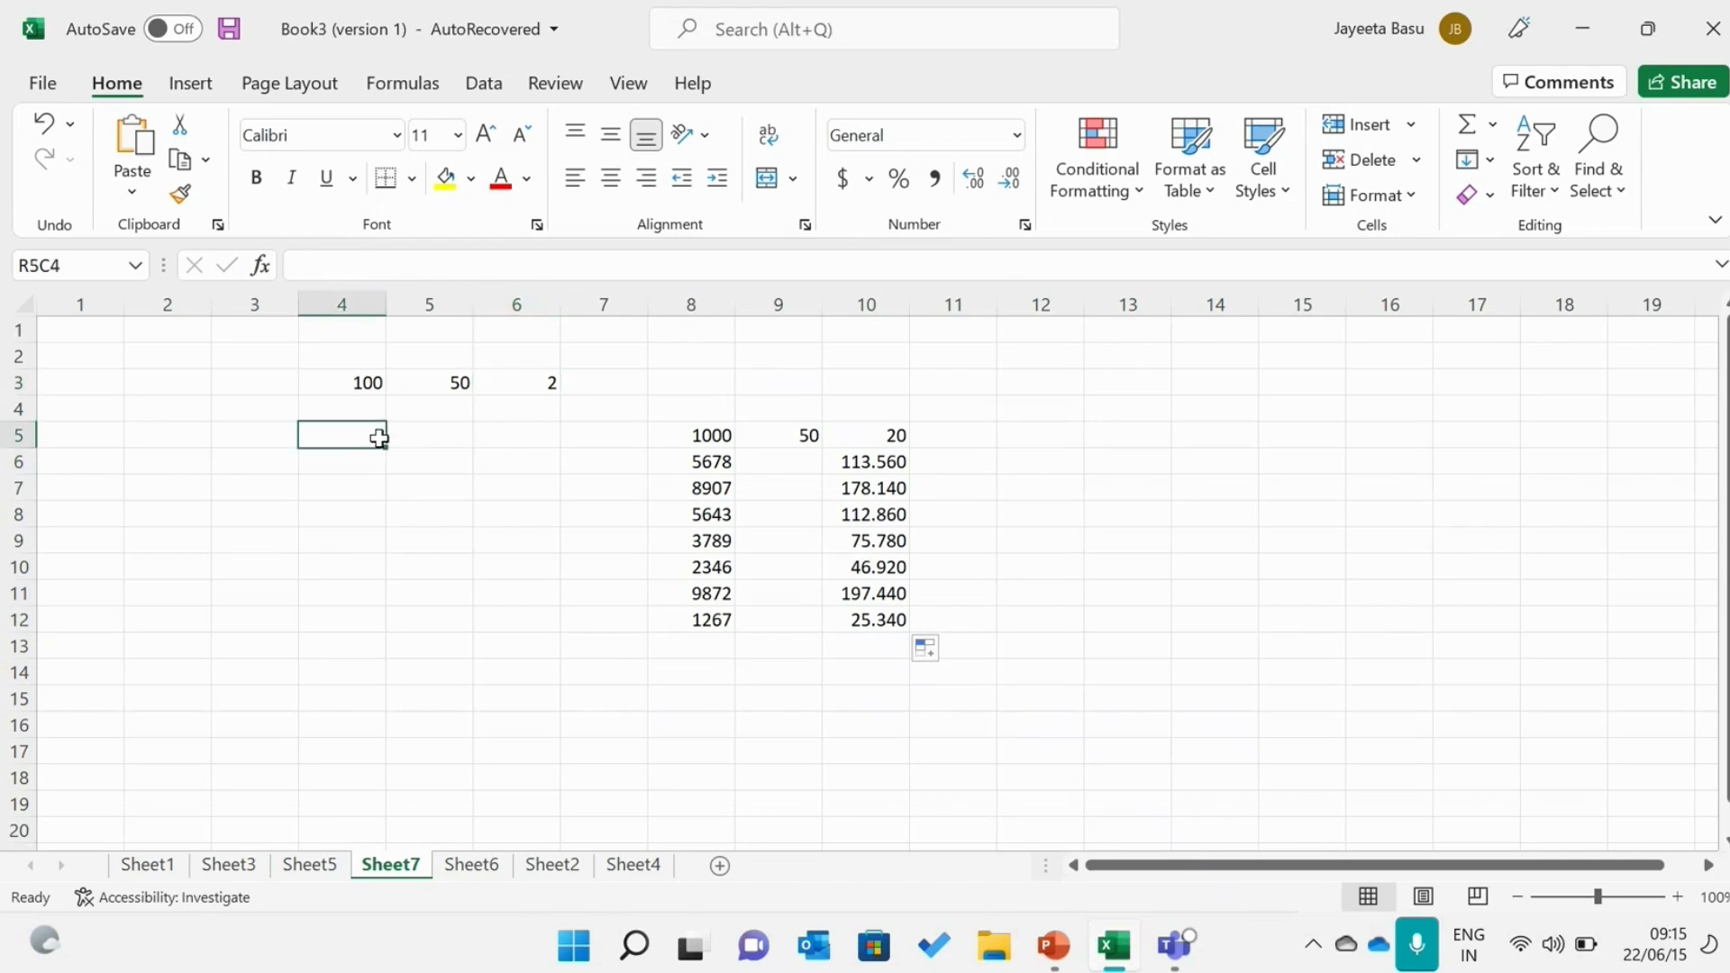
{"action": "type", "text": "300"}
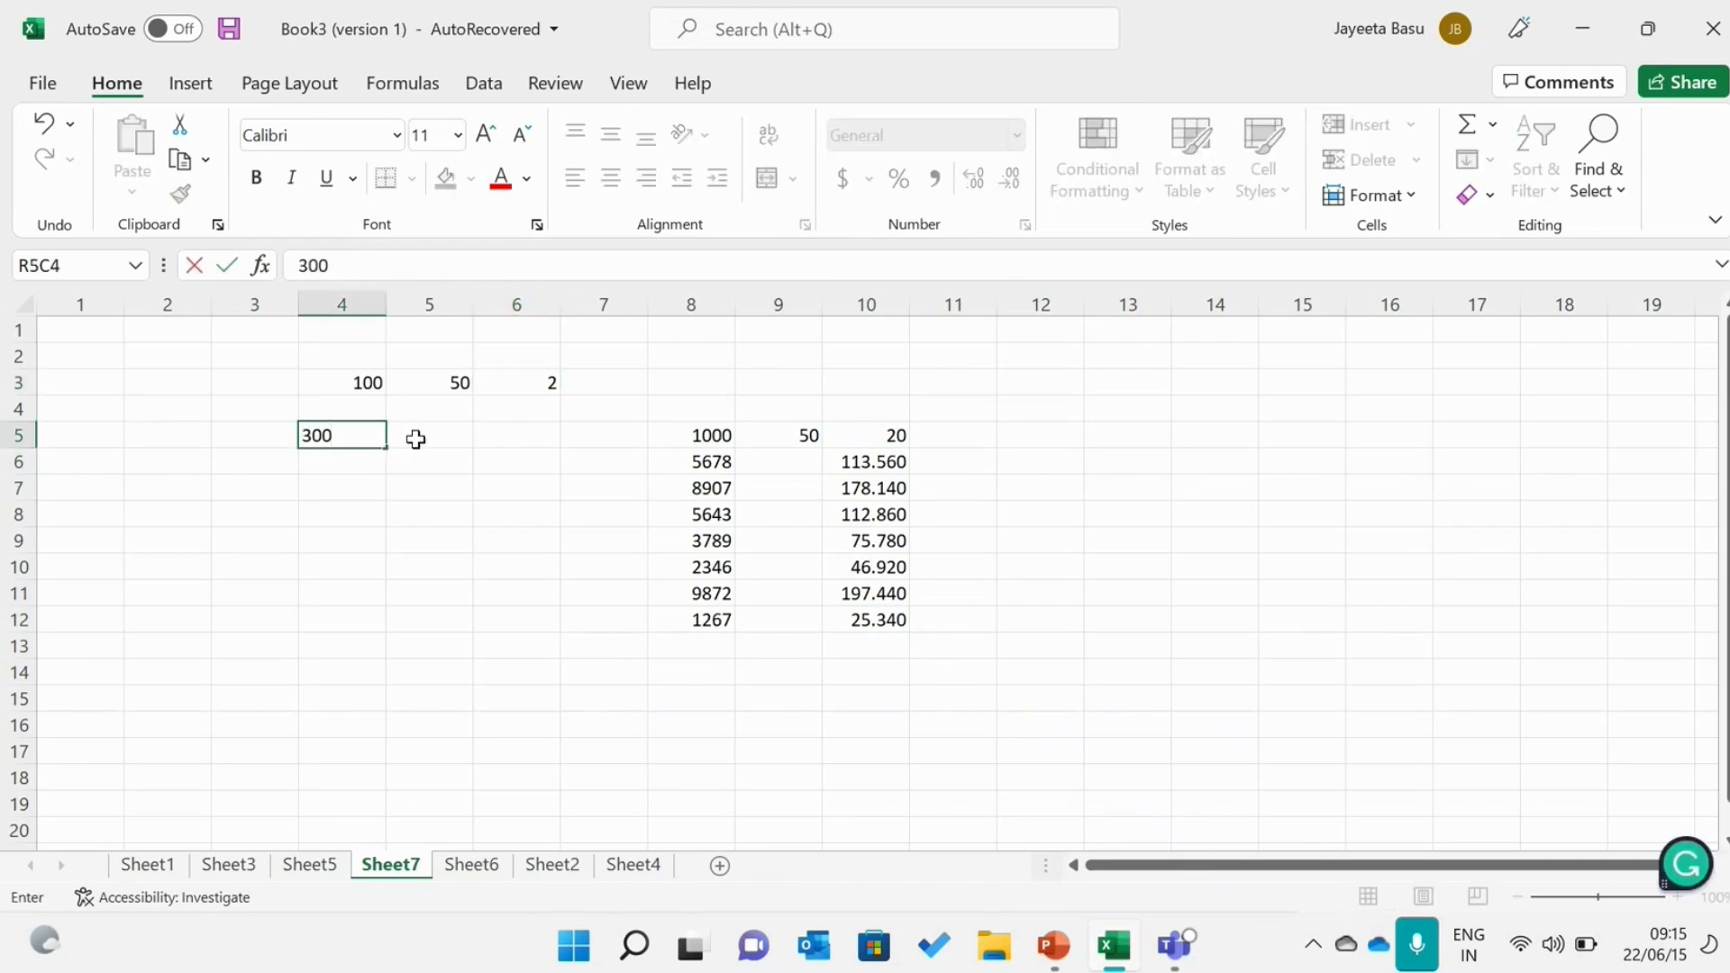
{"action": "left_click", "coordinate": [420, 437]}
{"action": "type", "text": "6"}
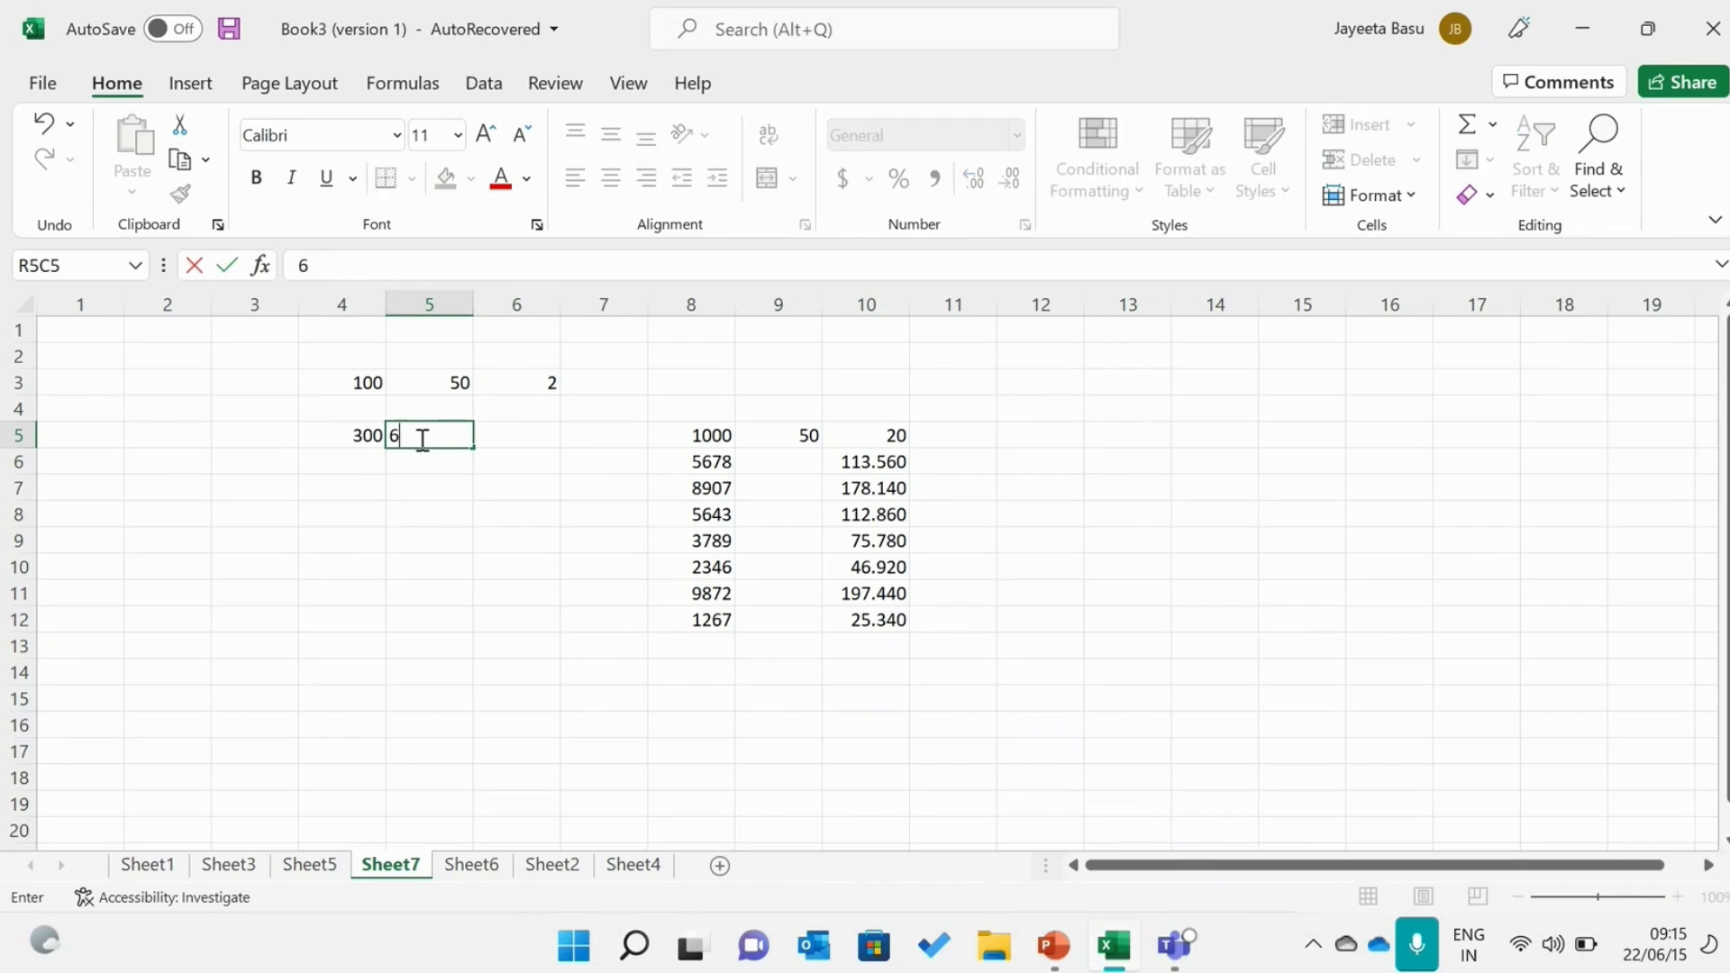
Calculate the division in R5C6 with the direct-number formula =300/6.
{"action": "left_click", "coordinate": [555, 444]}
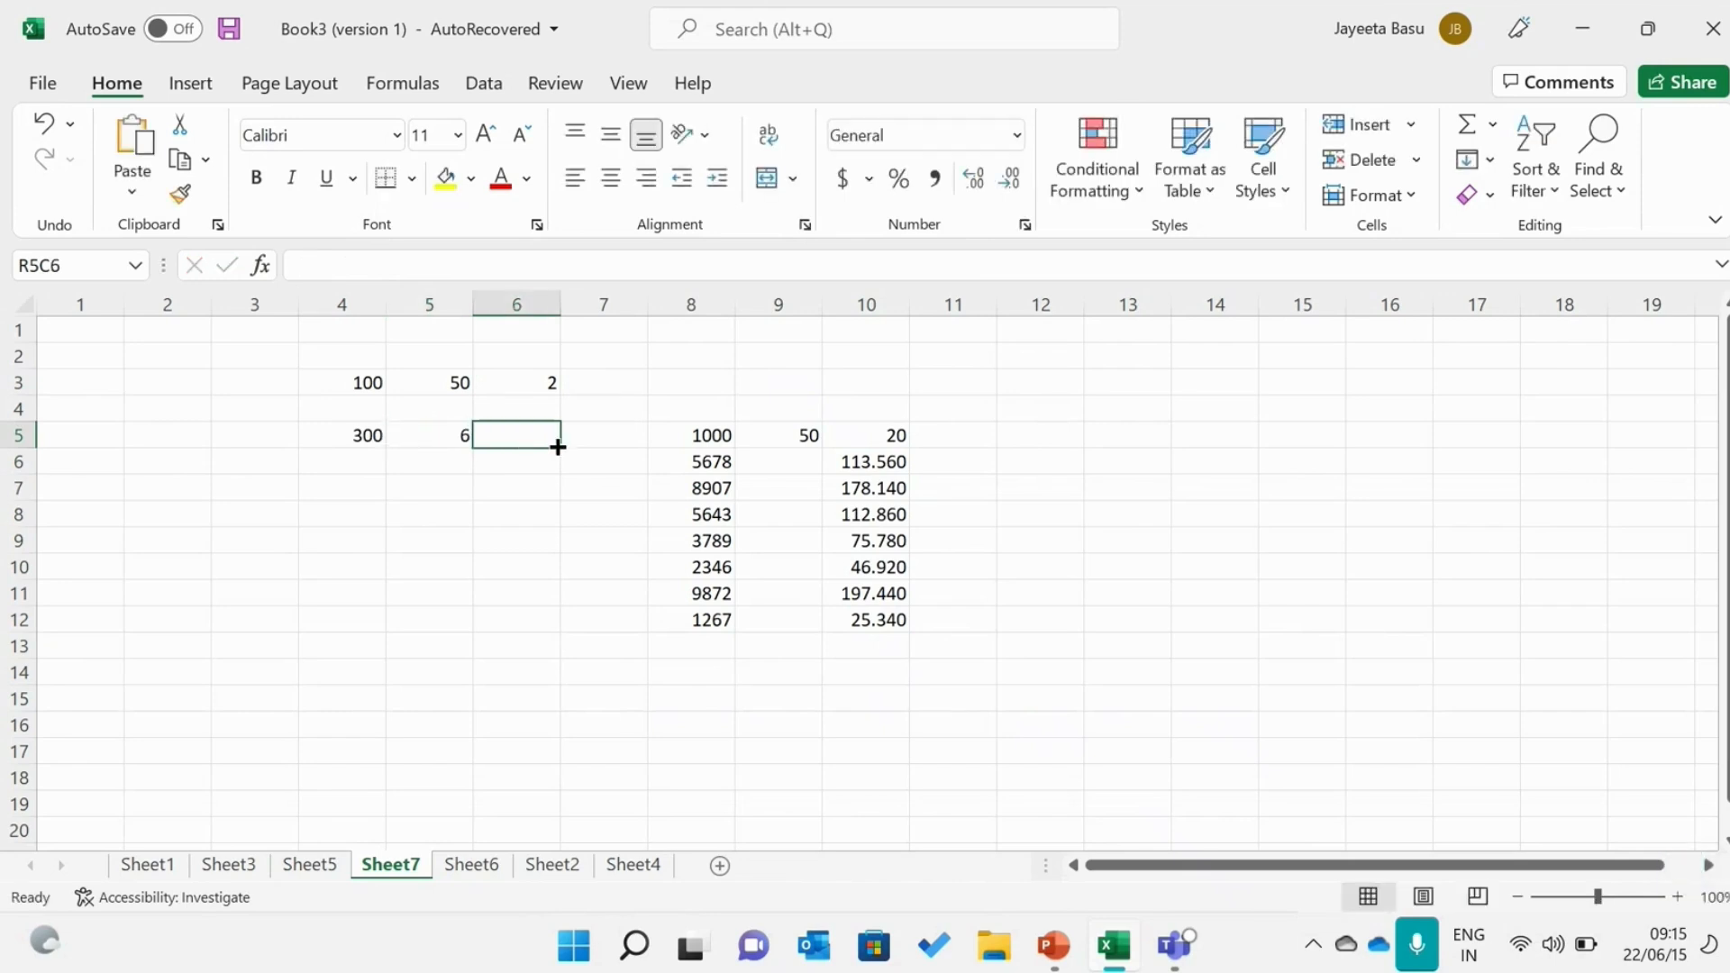
{"action": "type", "text": "=3"}
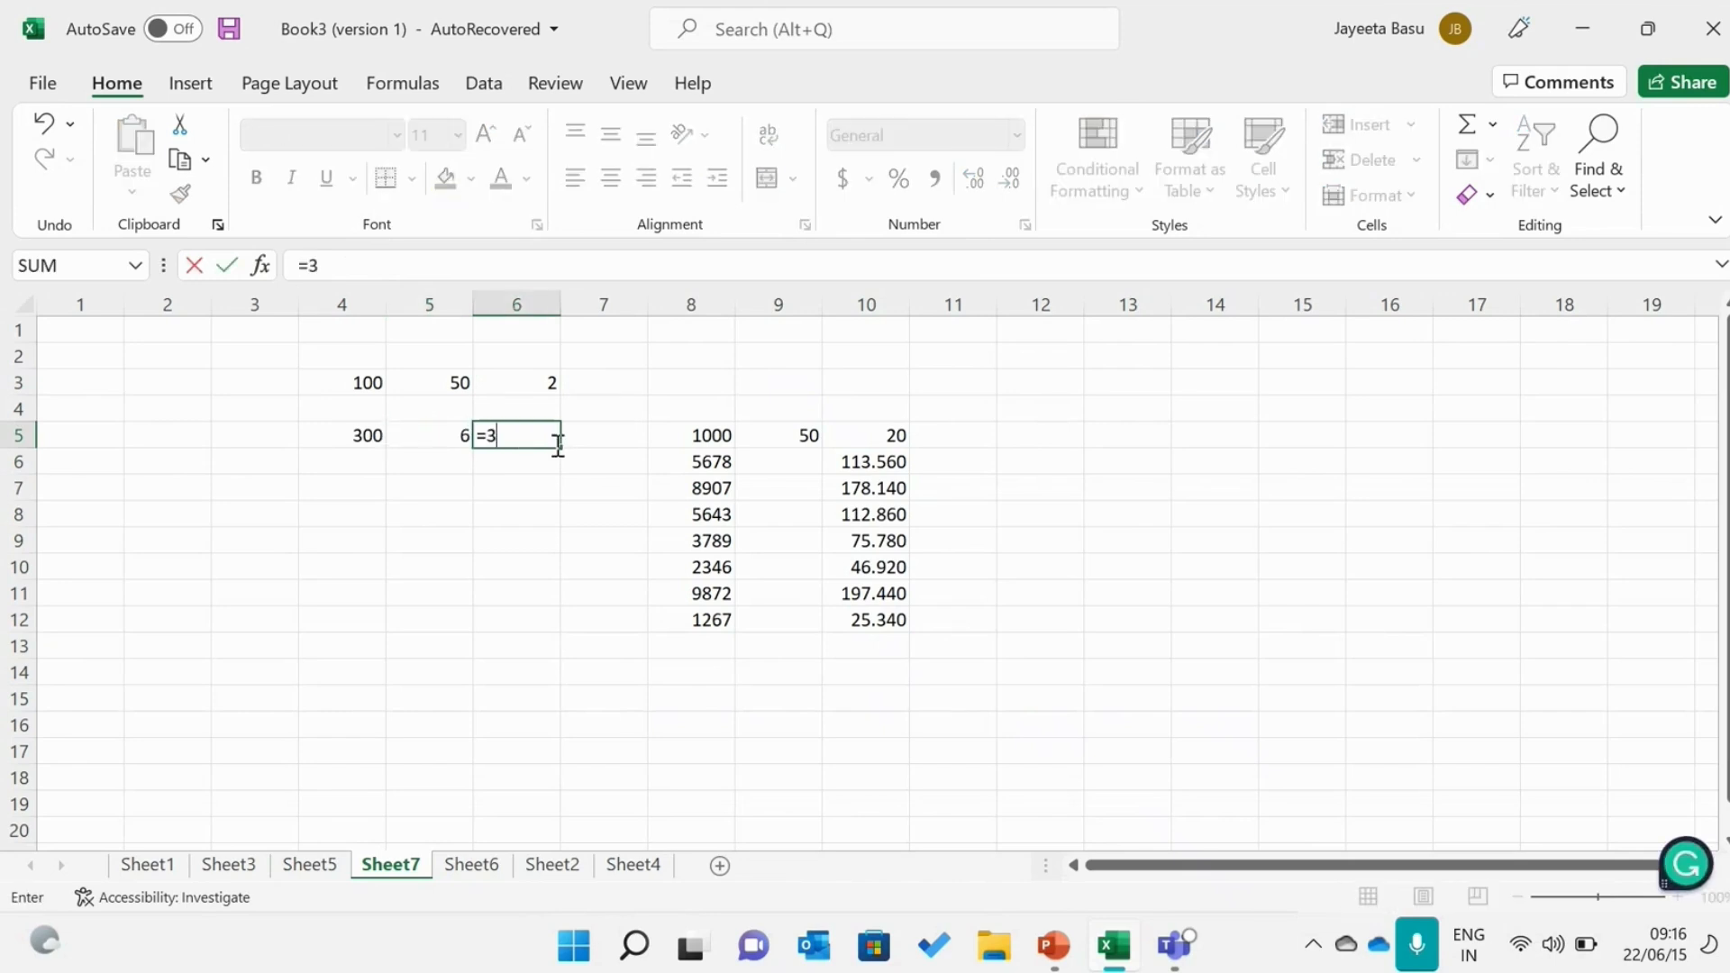
{"action": "type", "text": "00/6"}
{"action": "key", "text": "Return"}
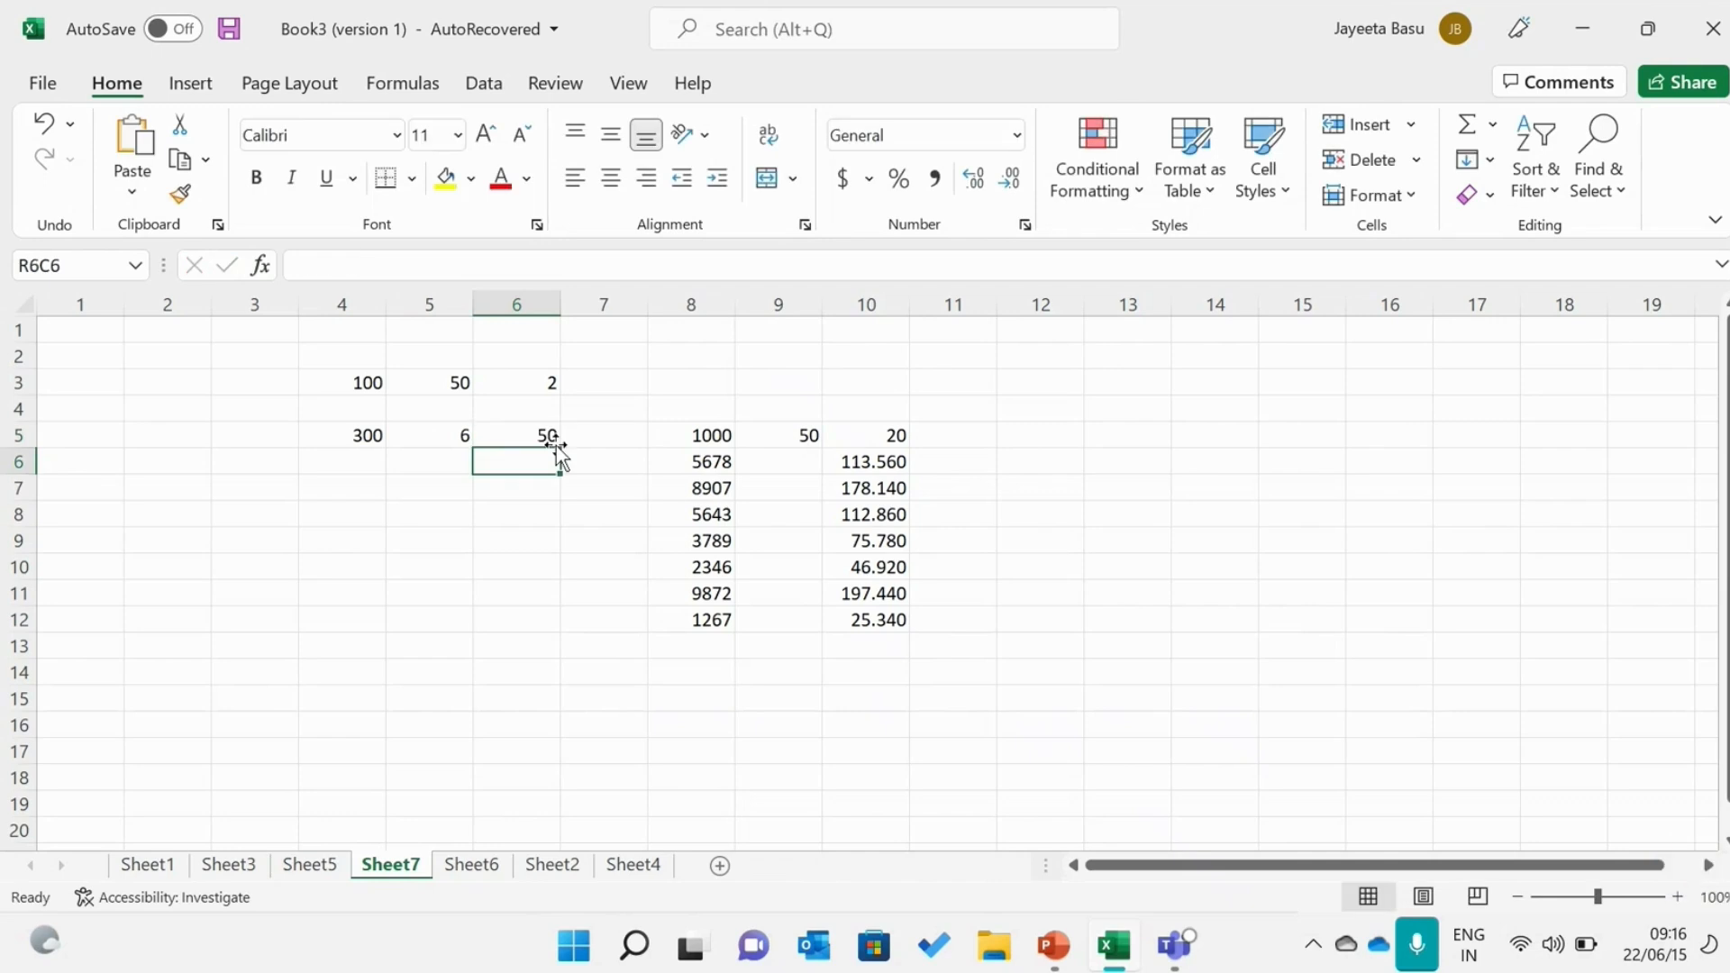
{"action": "double_click", "coordinate": [541, 435]}
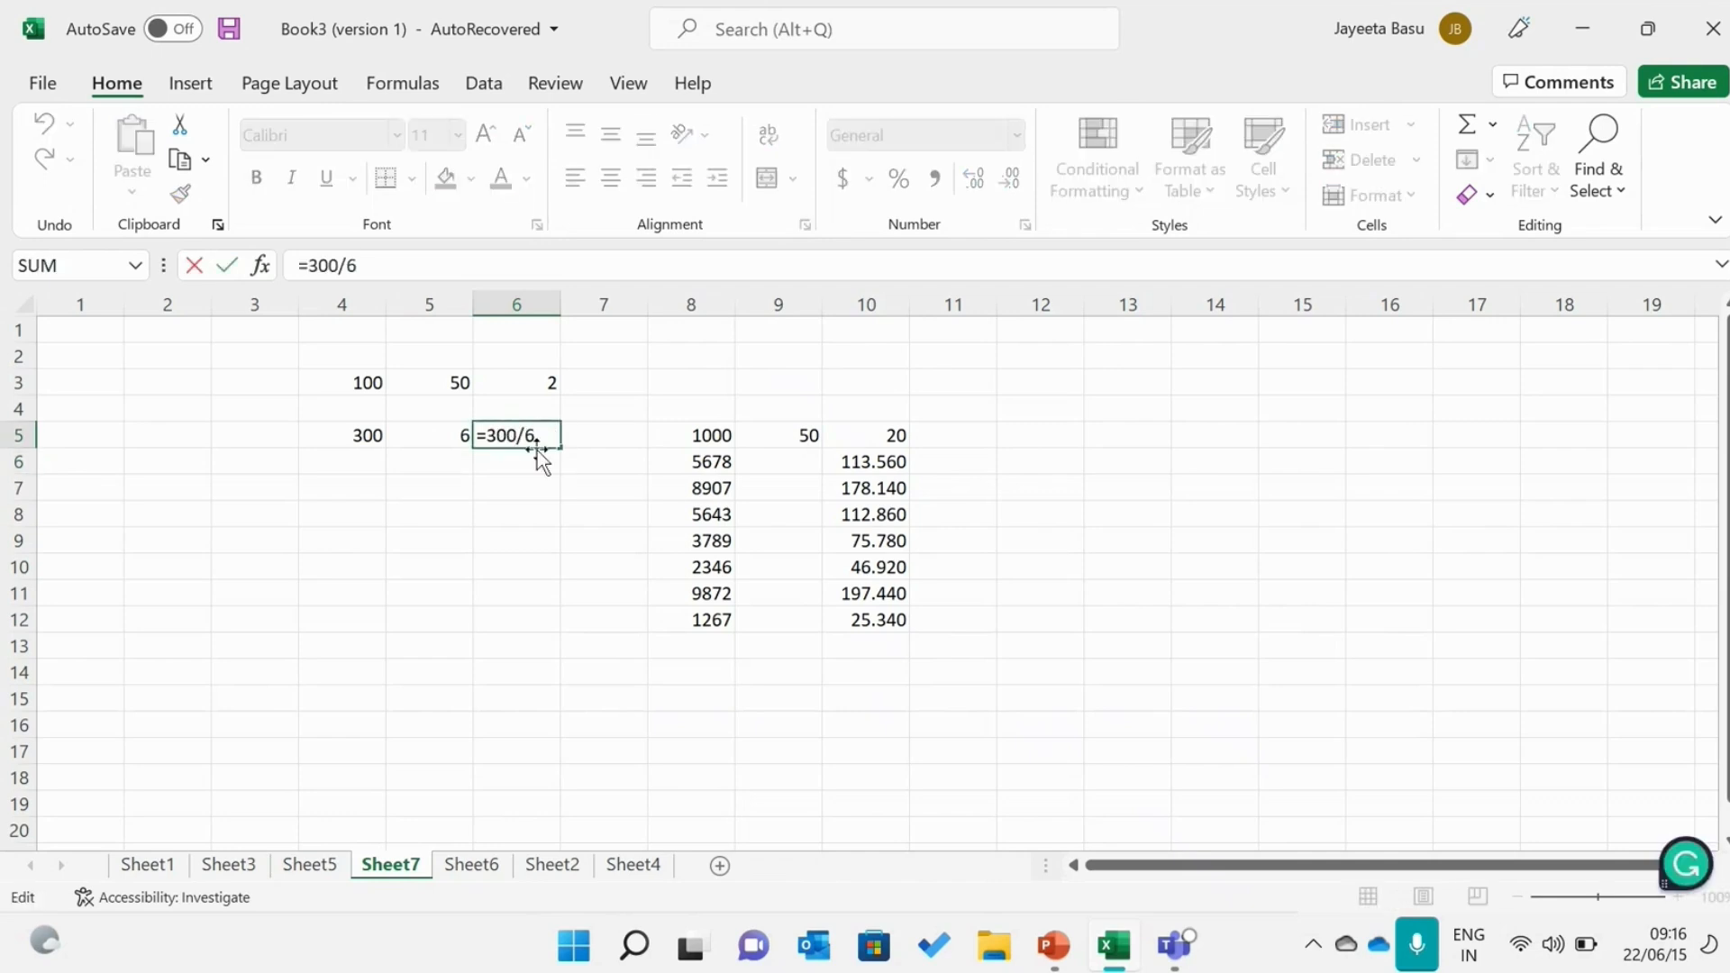
{"action": "key", "text": "Return"}
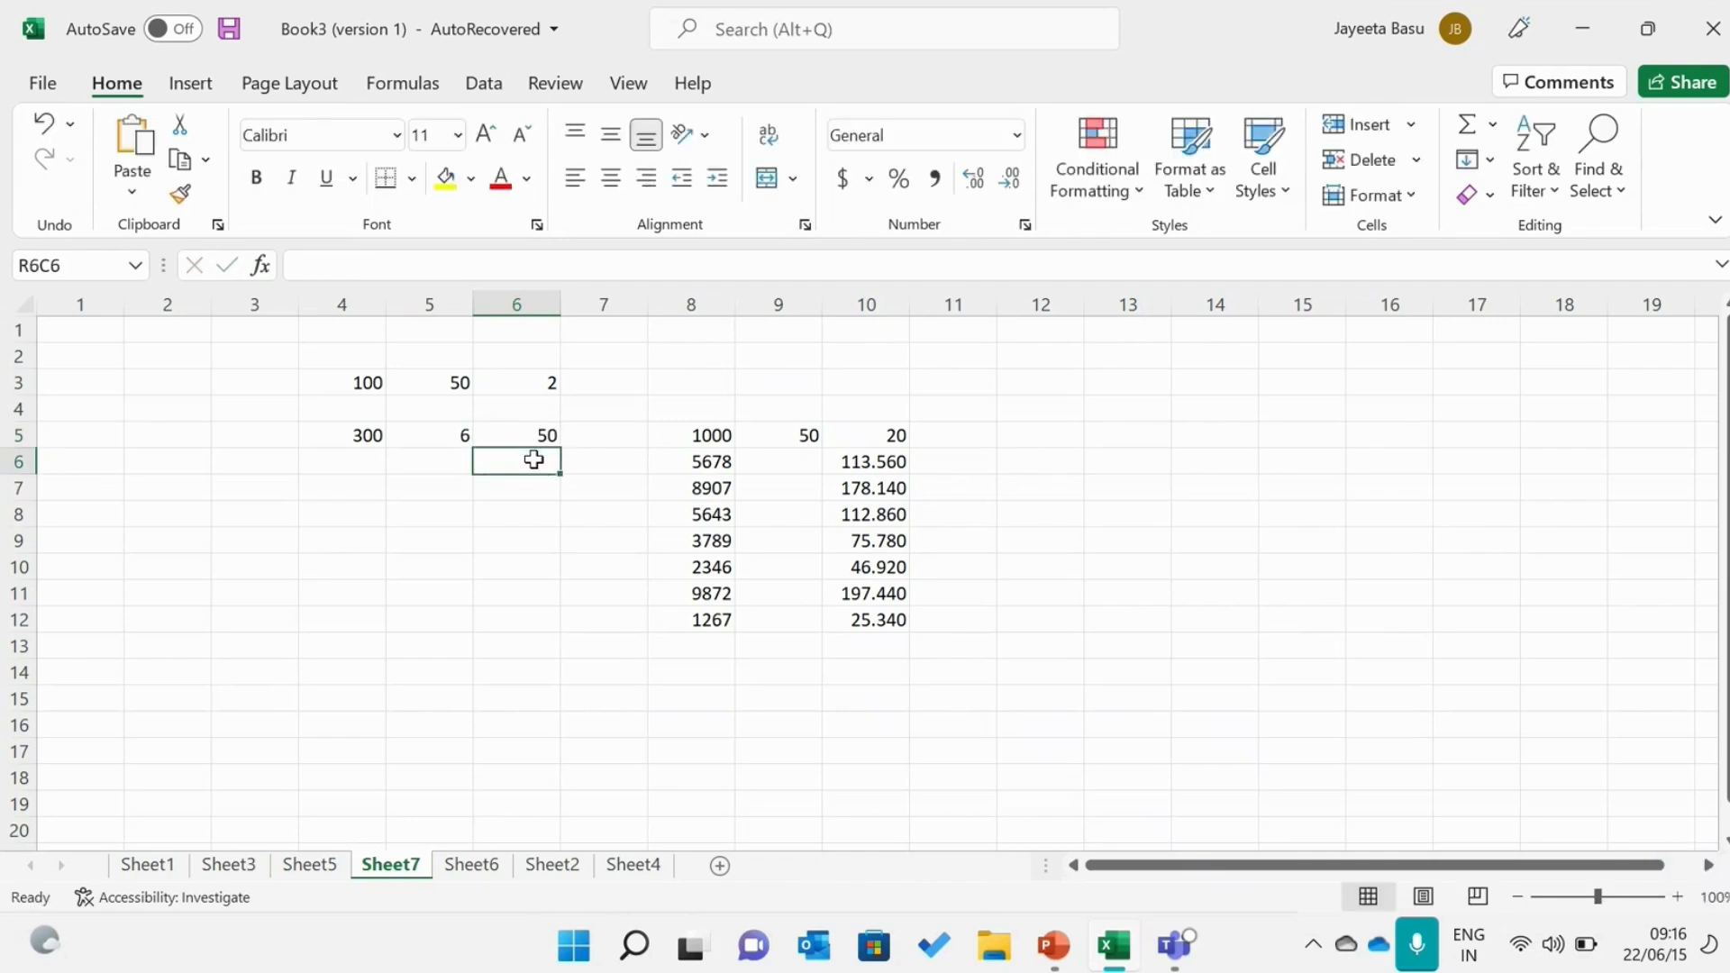
In R6C6, divide R5C4 by R5C5 with the cell-reference formula =(R[-1]C[-2]/R[-1]C[-1]).
{"action": "type", "text": "="}
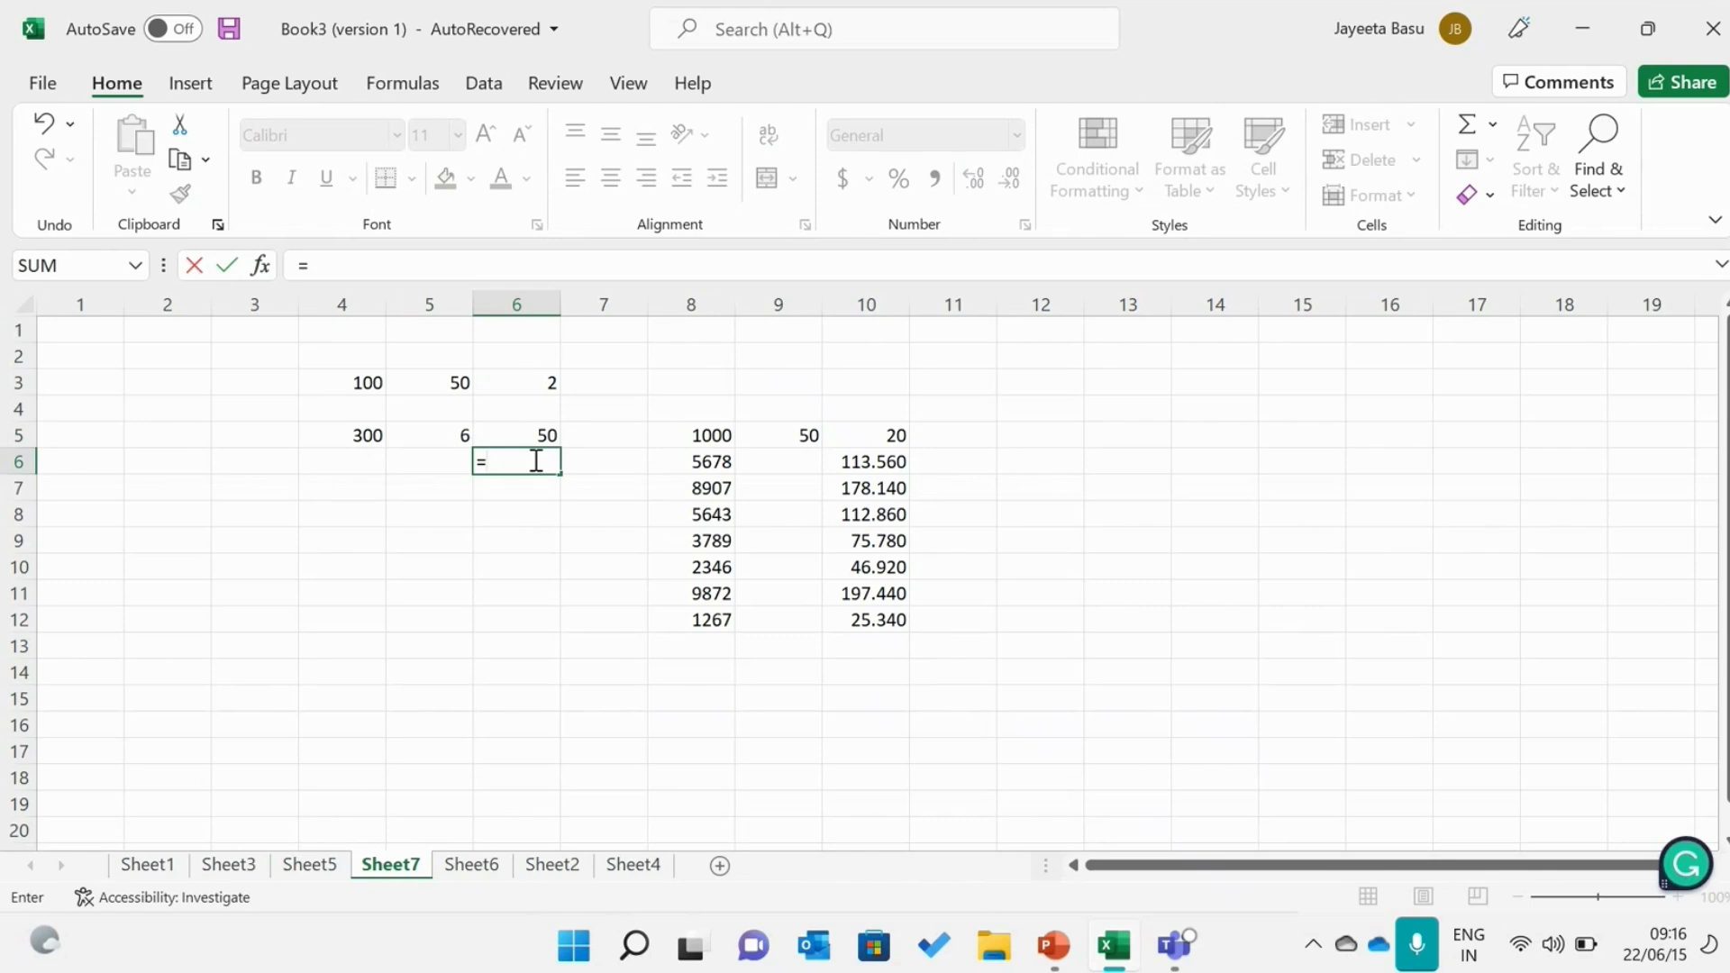
{"action": "type", "text": "("}
{"action": "left_click", "coordinate": [359, 437]}
{"action": "left_click", "coordinate": [579, 466]}
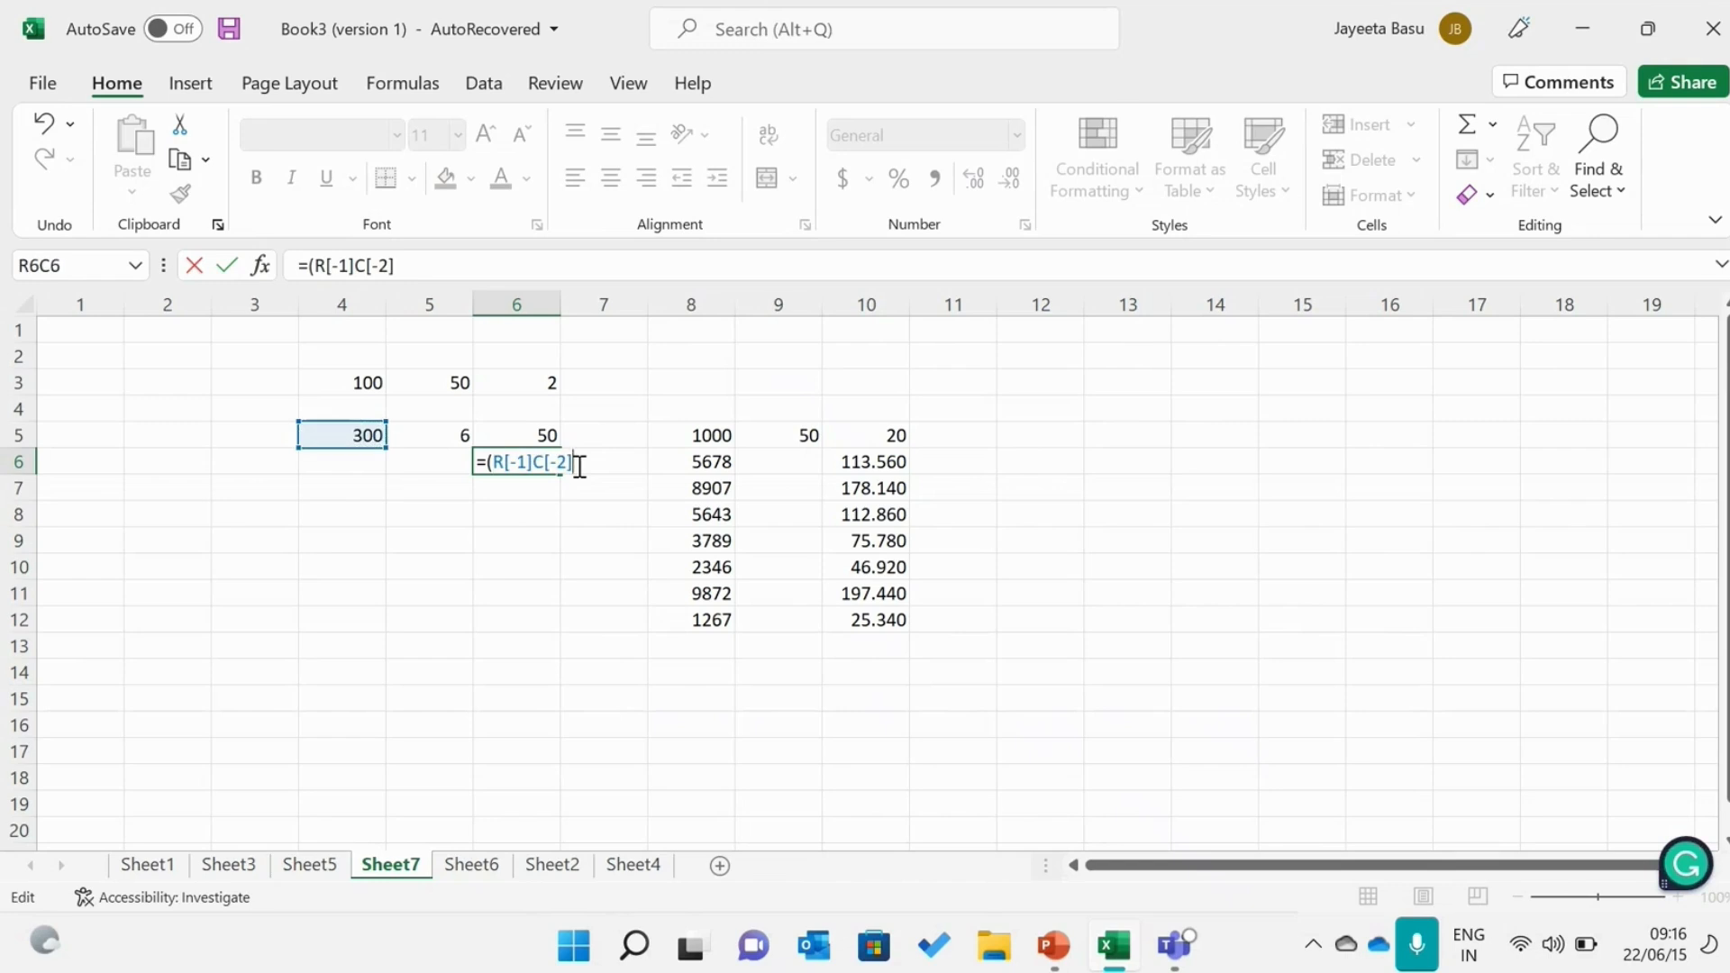
{"action": "type", "text": "/"}
{"action": "left_click", "coordinate": [431, 436]}
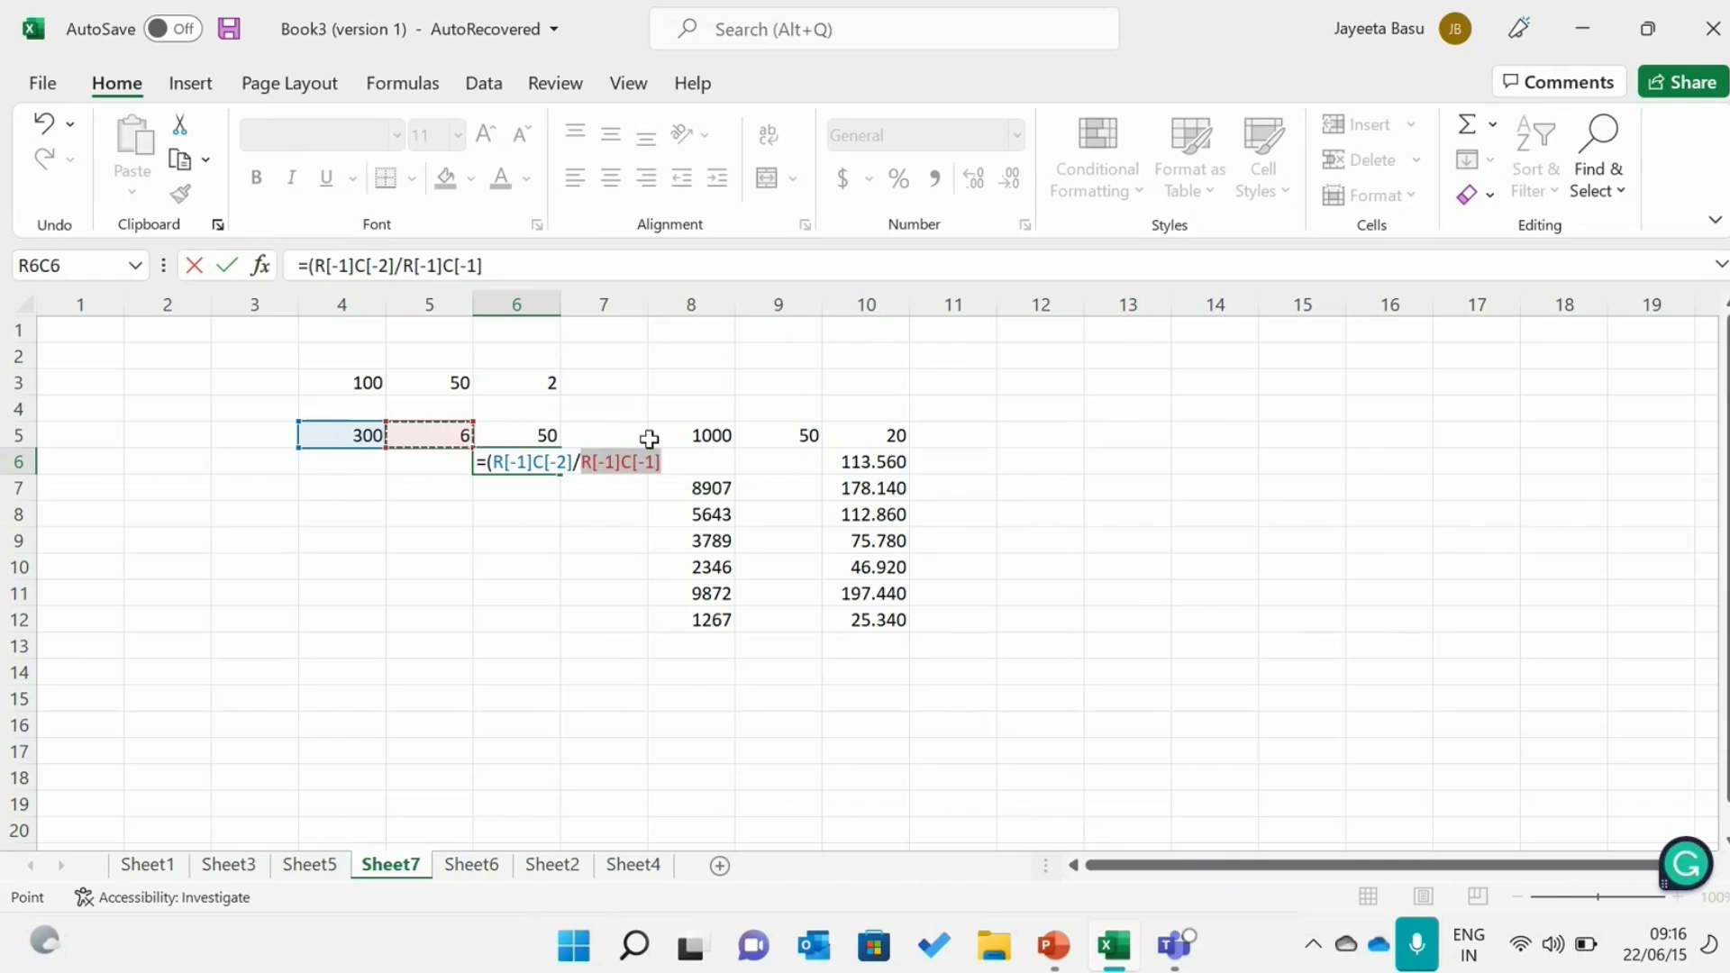
{"action": "left_click", "coordinate": [674, 461]}
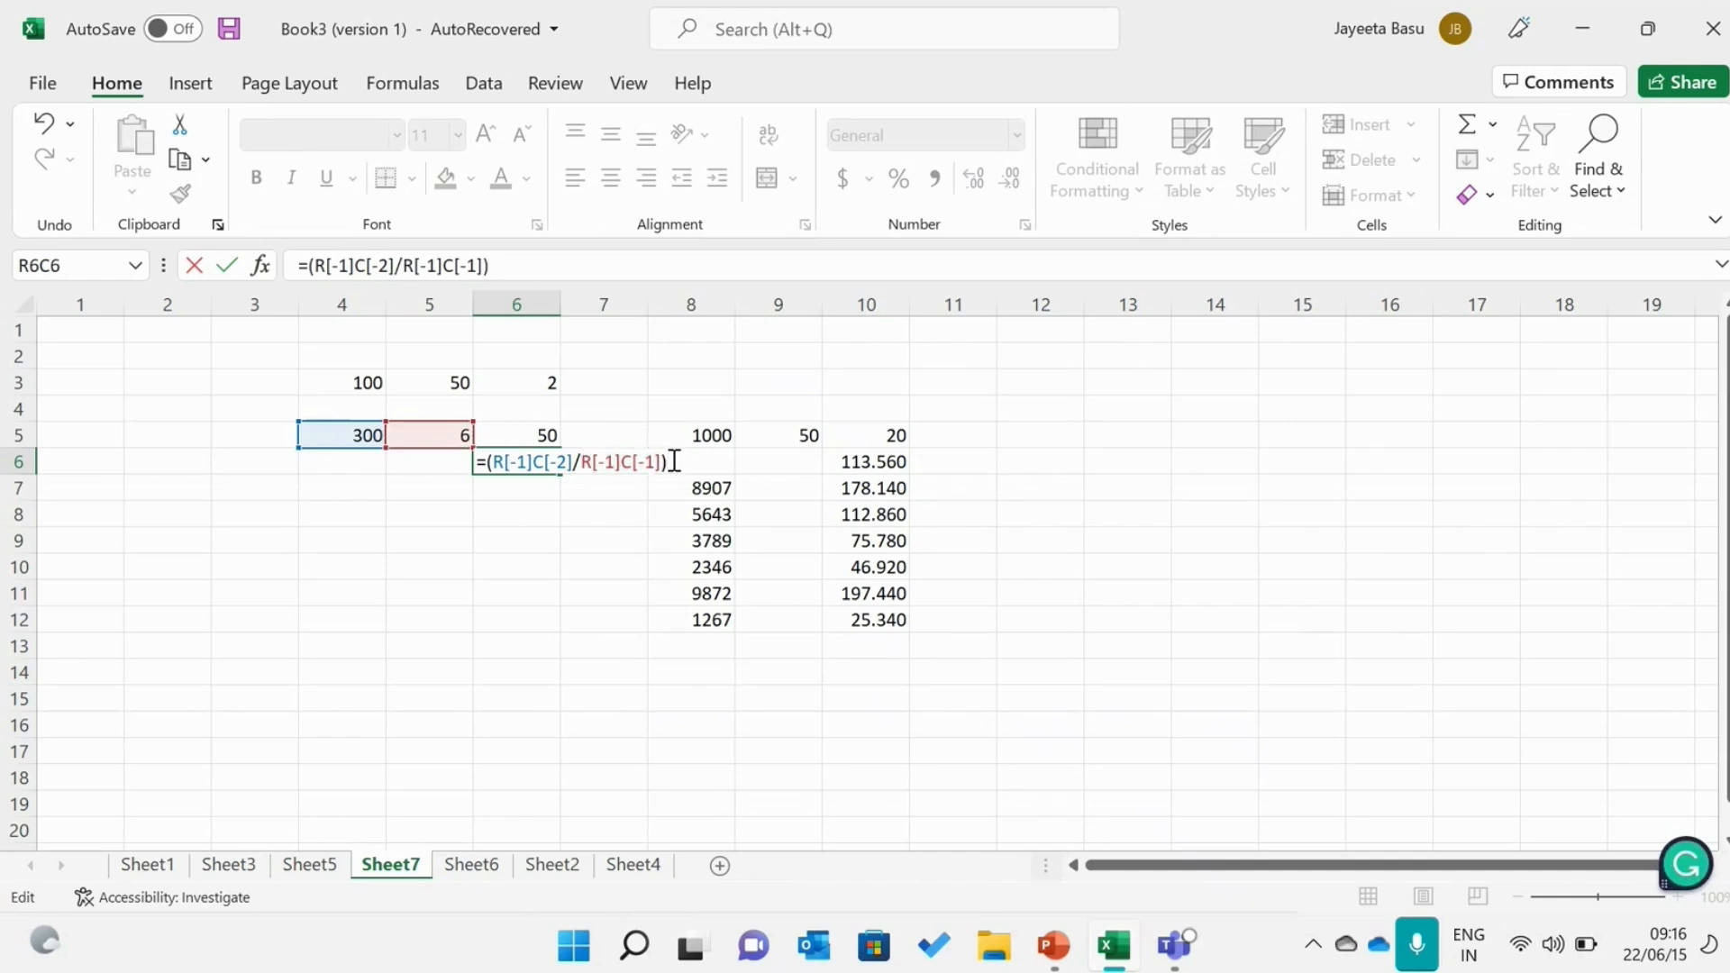
{"action": "key", "text": "Return"}
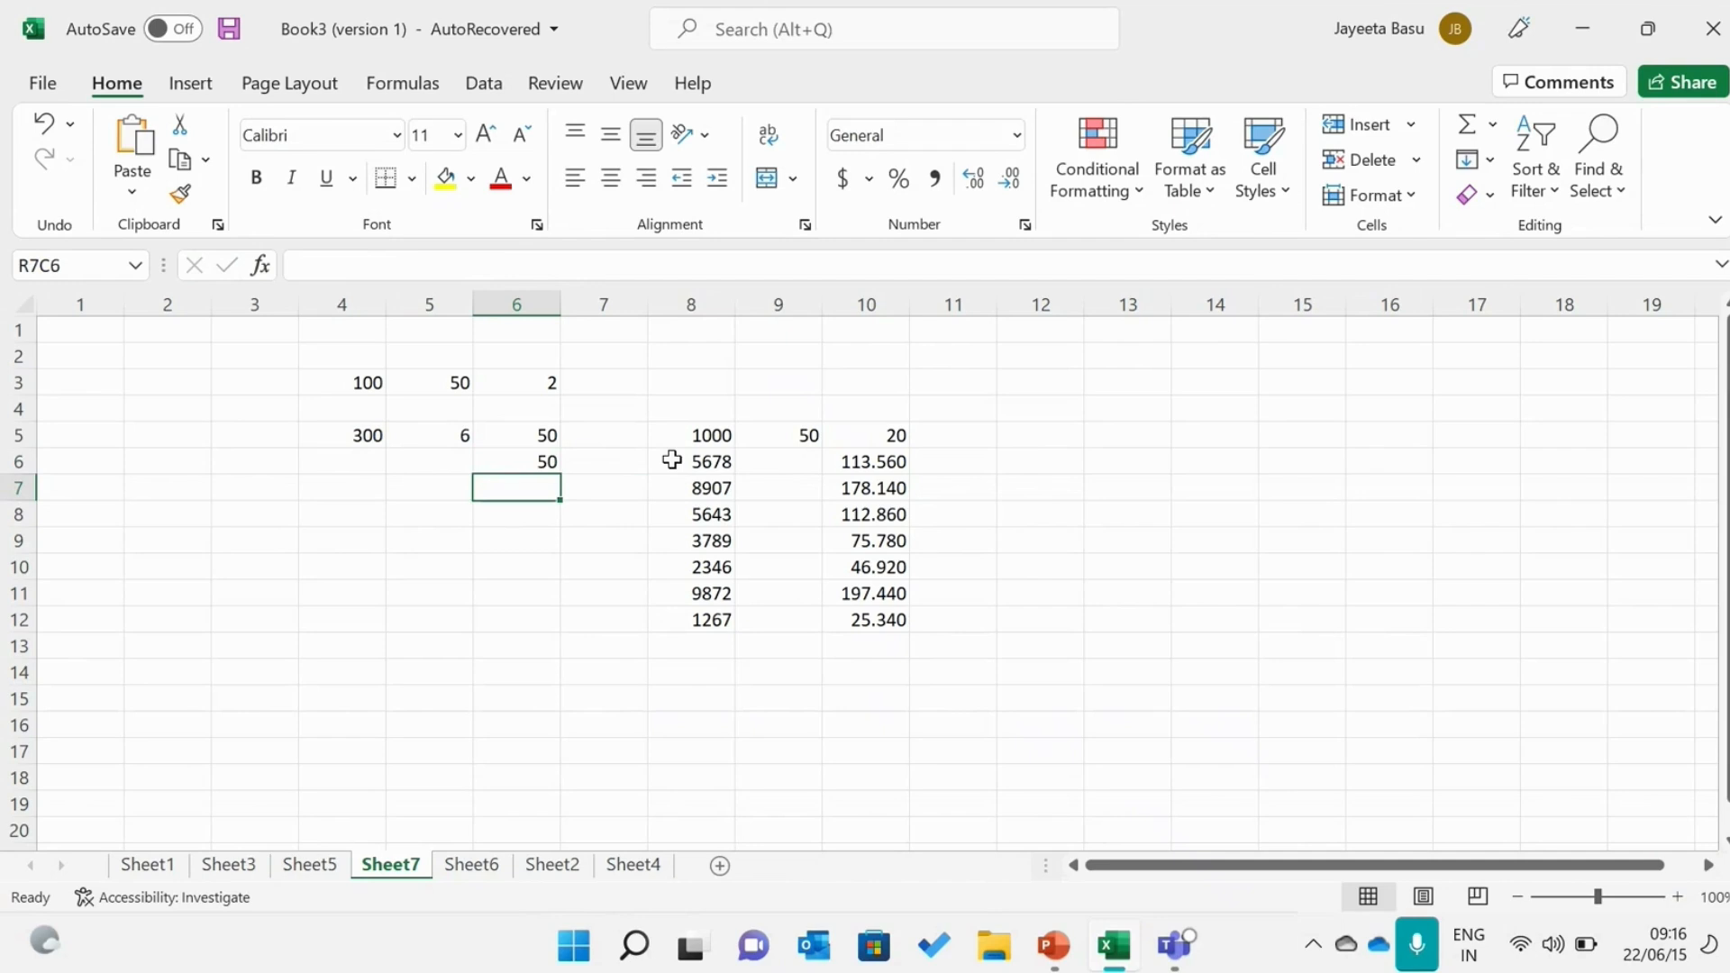
{"action": "left_click", "coordinate": [546, 464]}
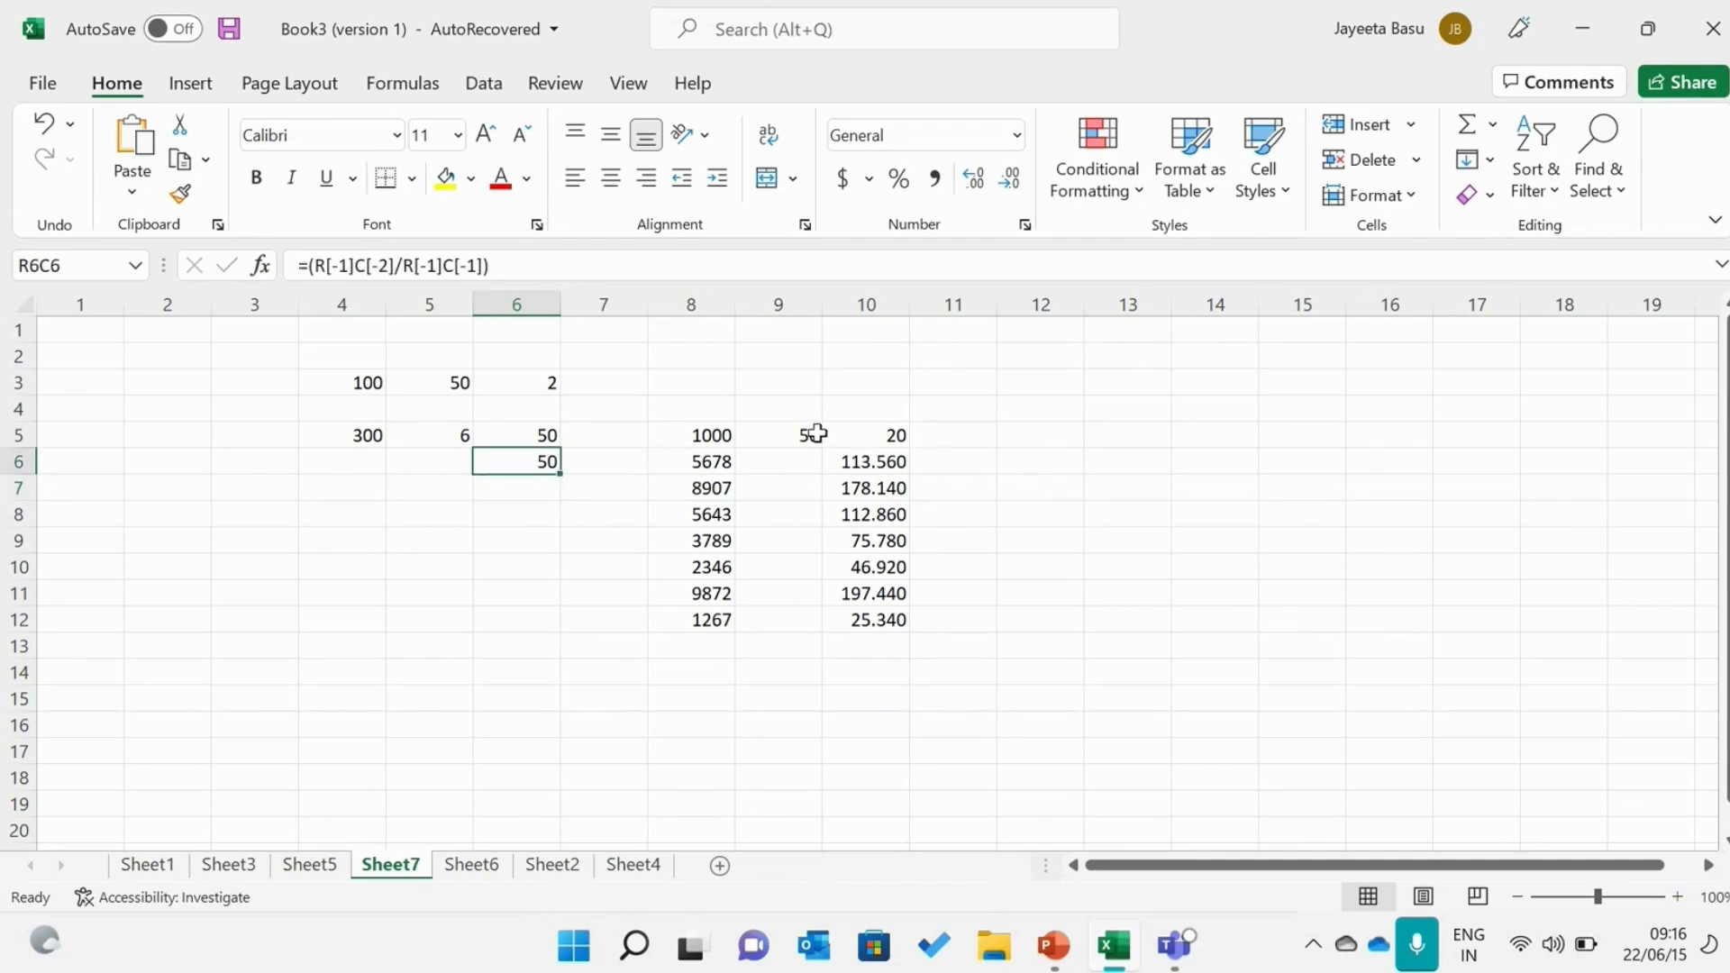
Enter 5 in R5C11 and divide R5C10 by 5 in R5C12 with the formula =(RC[-2]/5).
{"action": "left_click", "coordinate": [961, 435]}
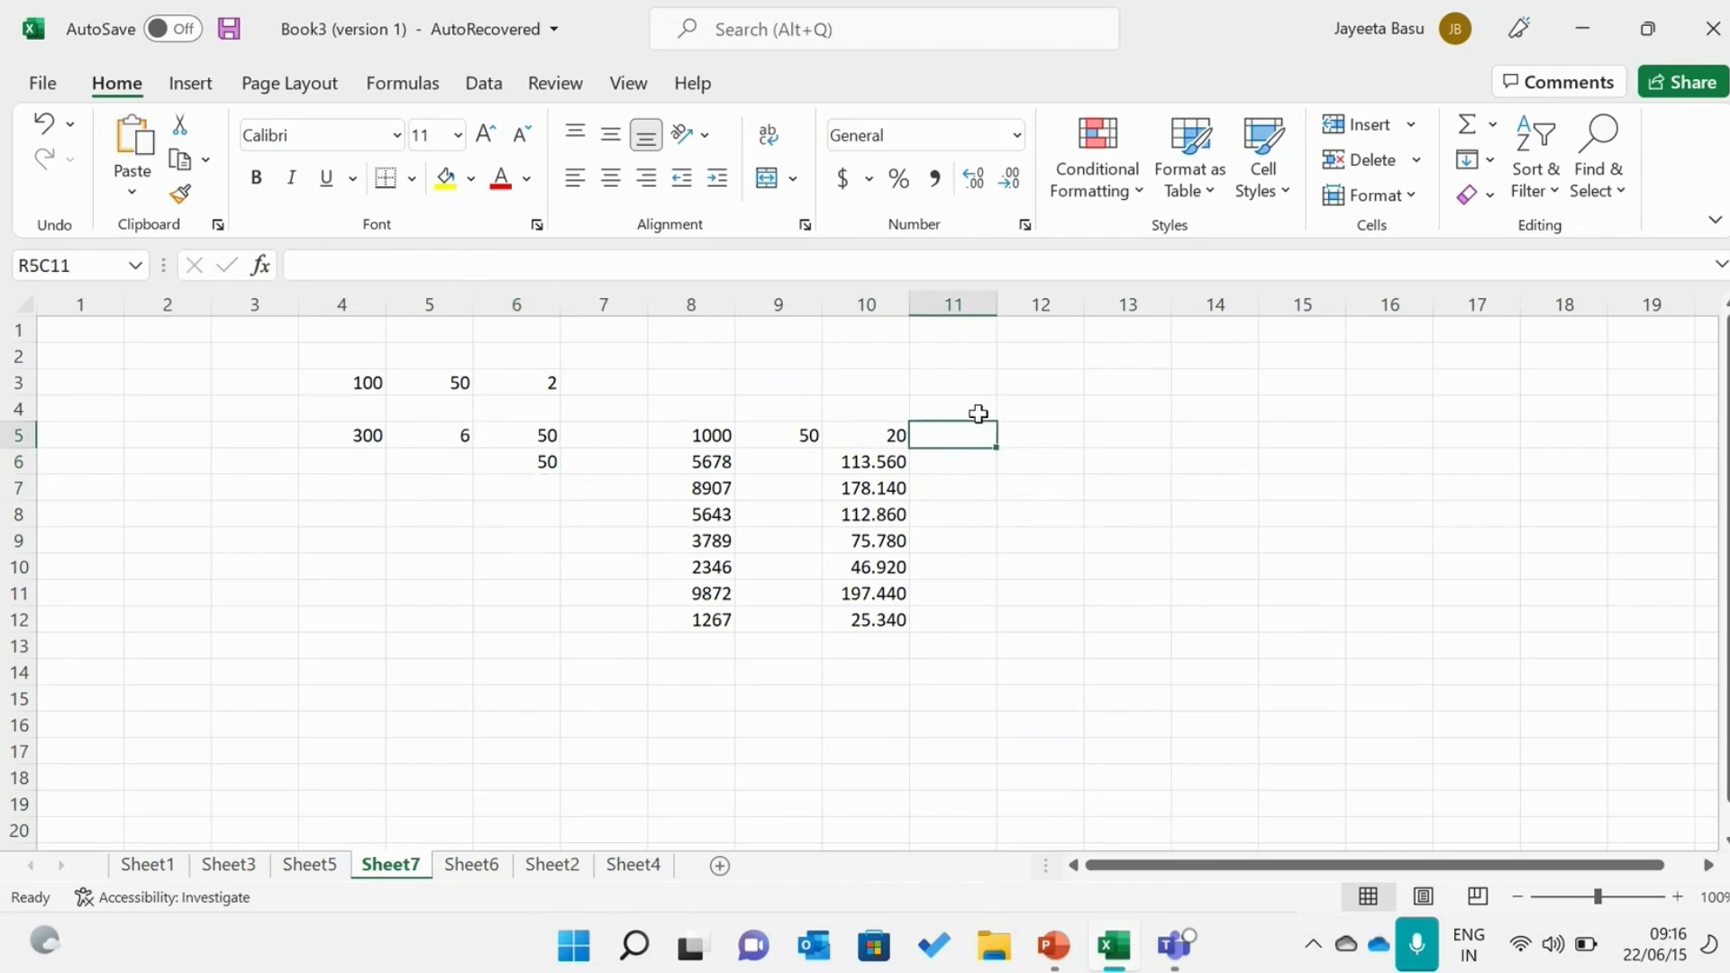
{"action": "type", "text": "5"}
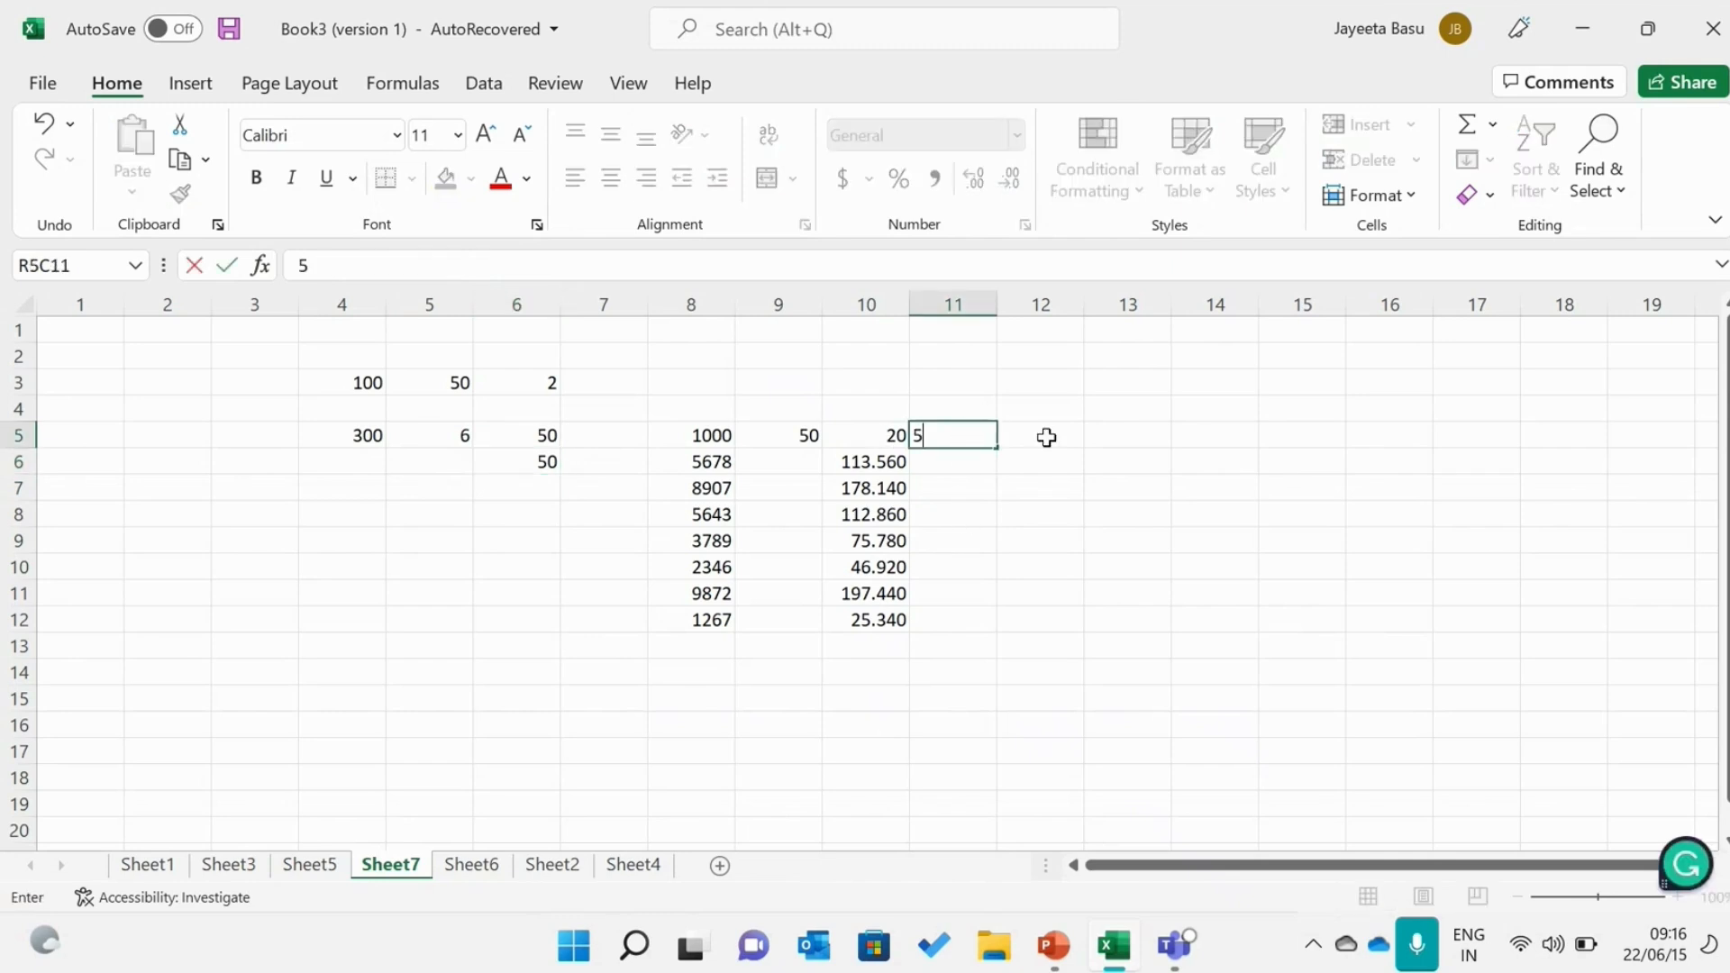
{"action": "left_click", "coordinate": [1045, 437]}
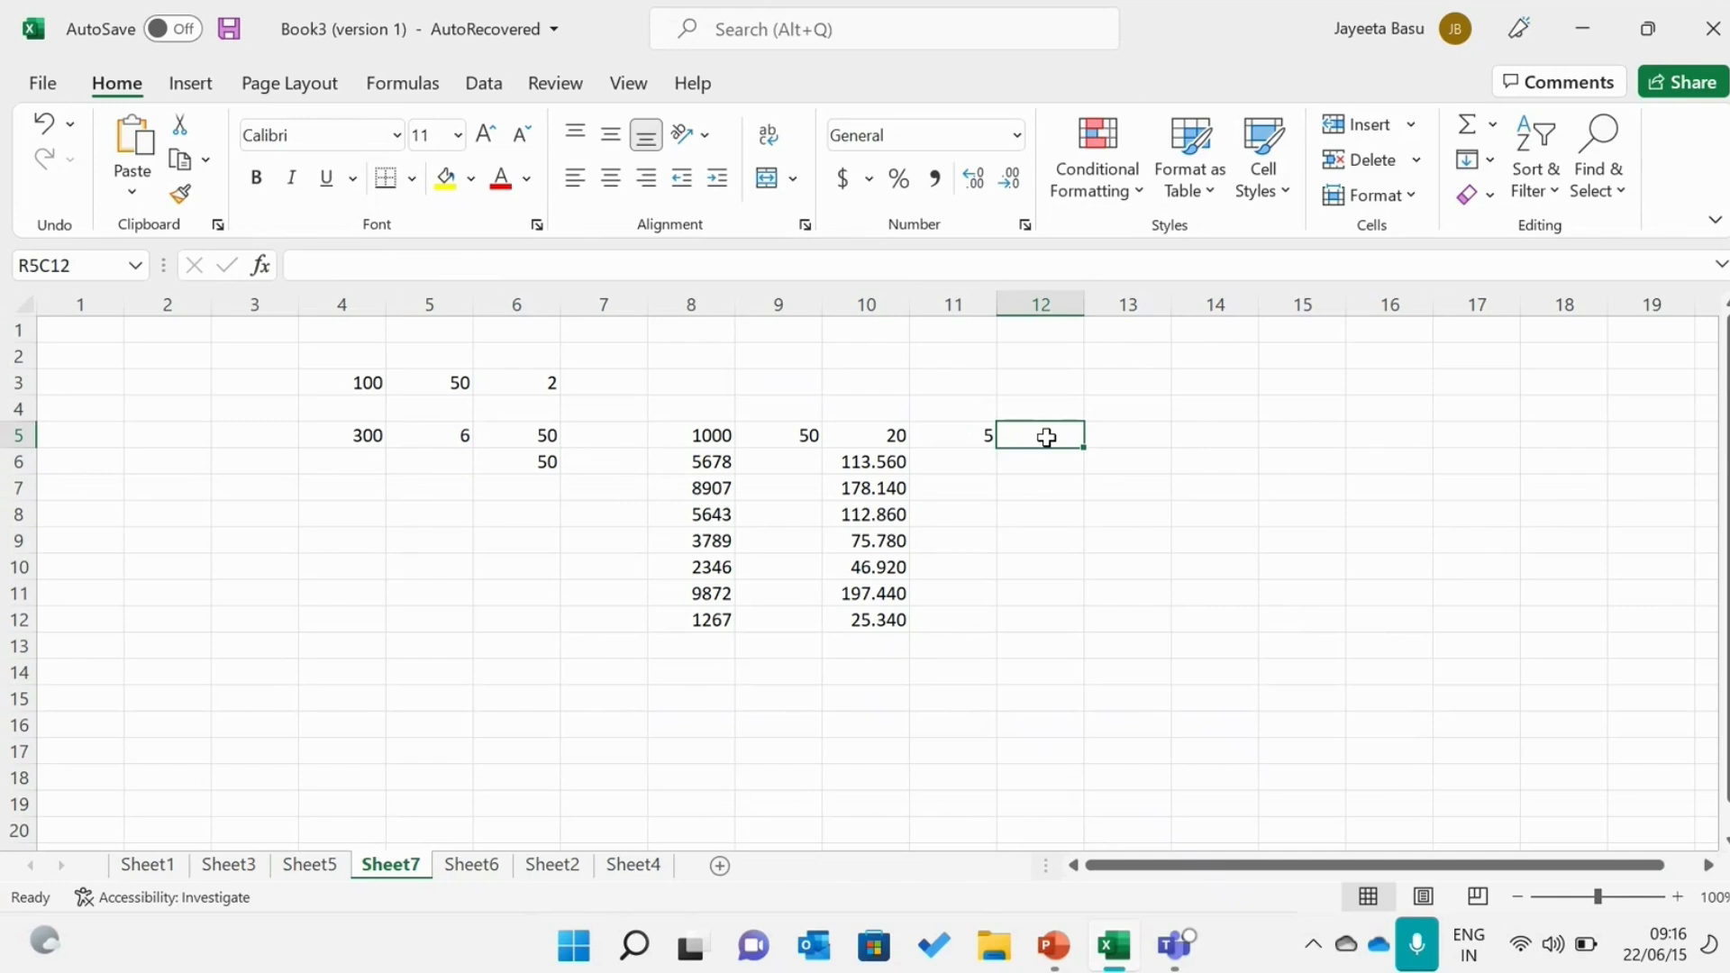
{"action": "type", "text": "="}
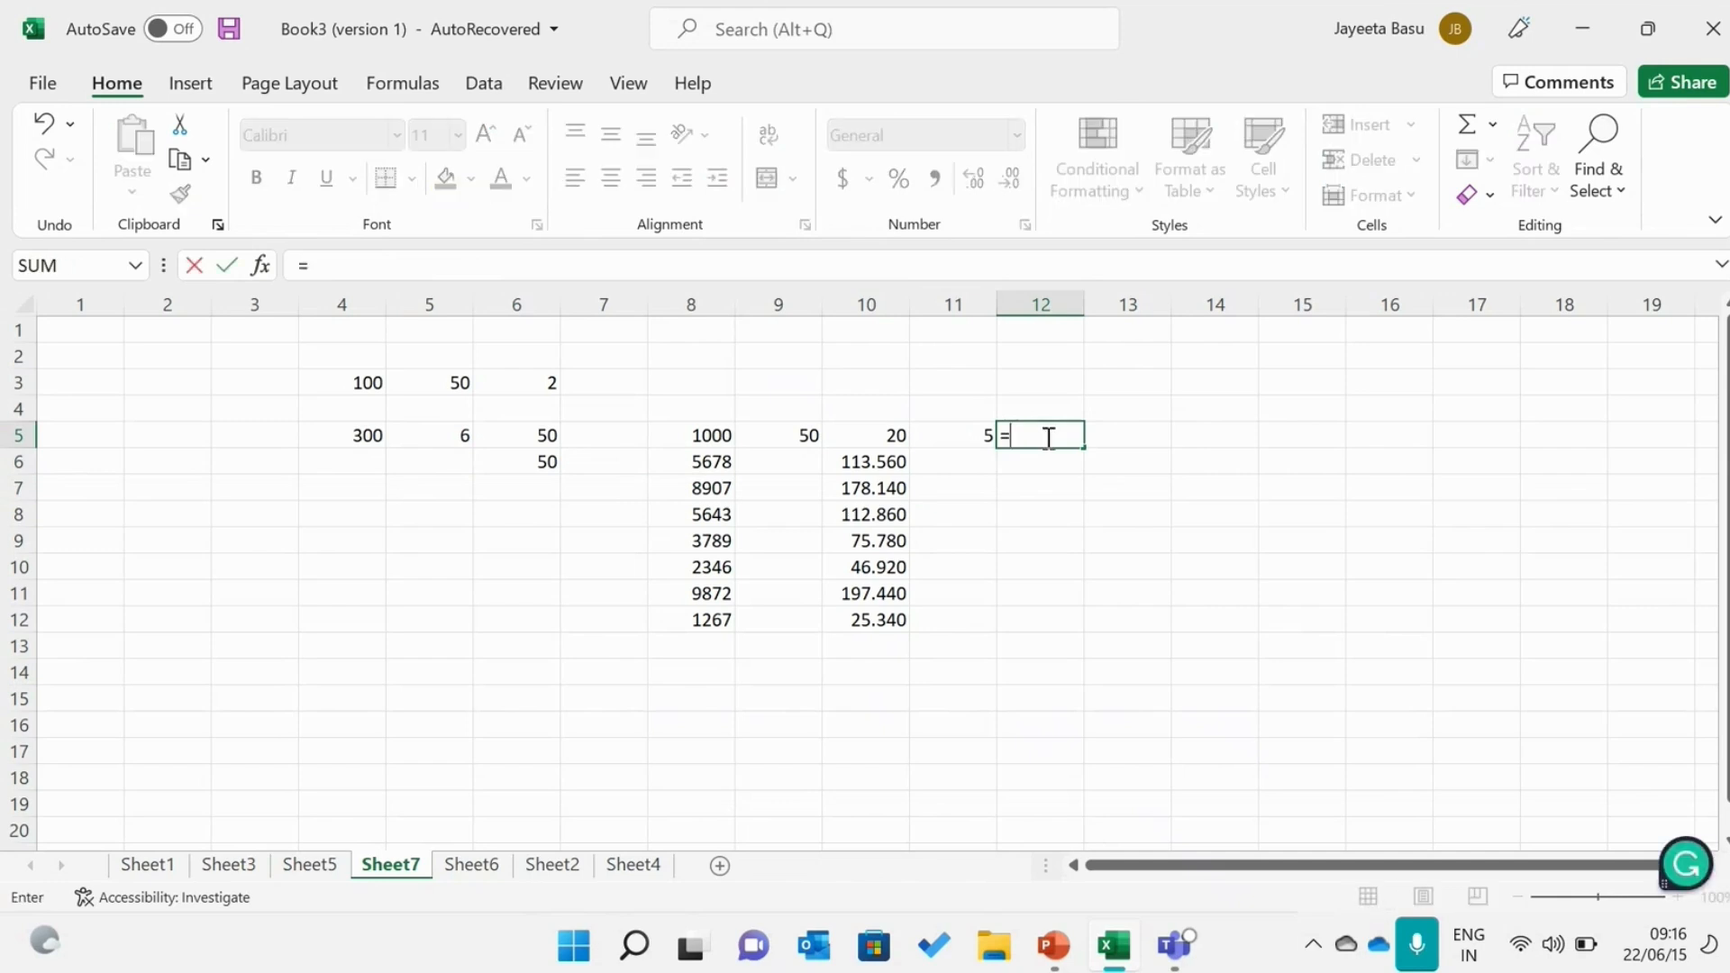
{"action": "type", "text": "("}
{"action": "left_click", "coordinate": [885, 439]}
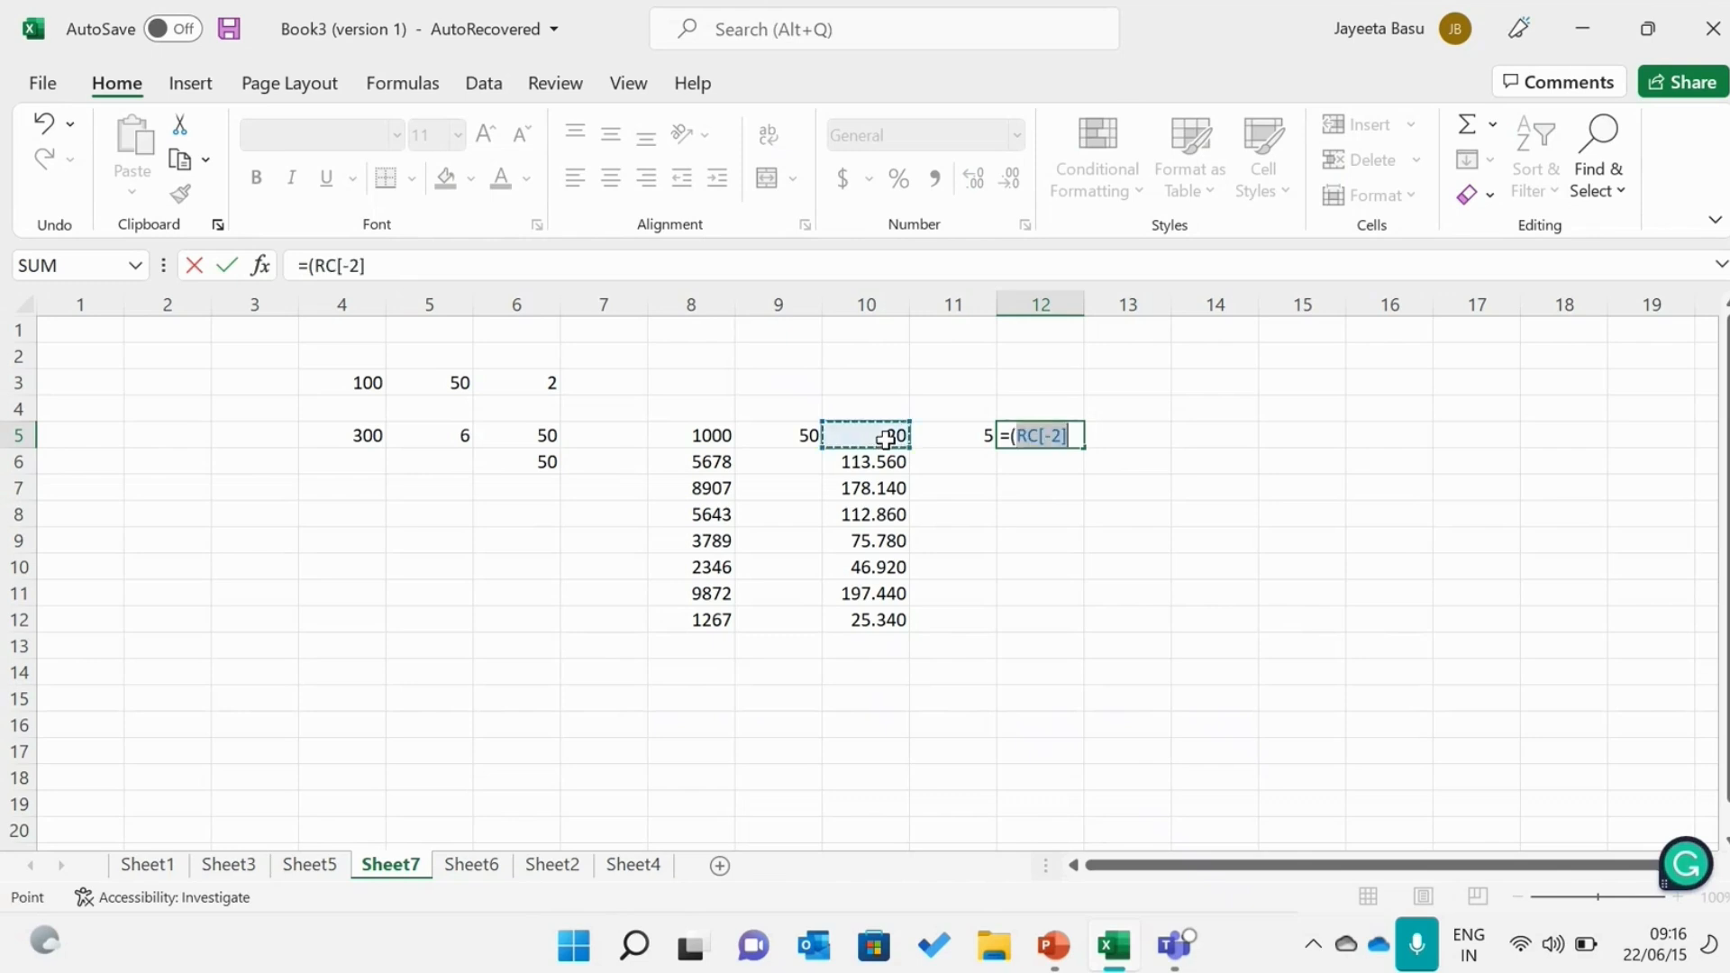
{"action": "left_click", "coordinate": [1073, 429]}
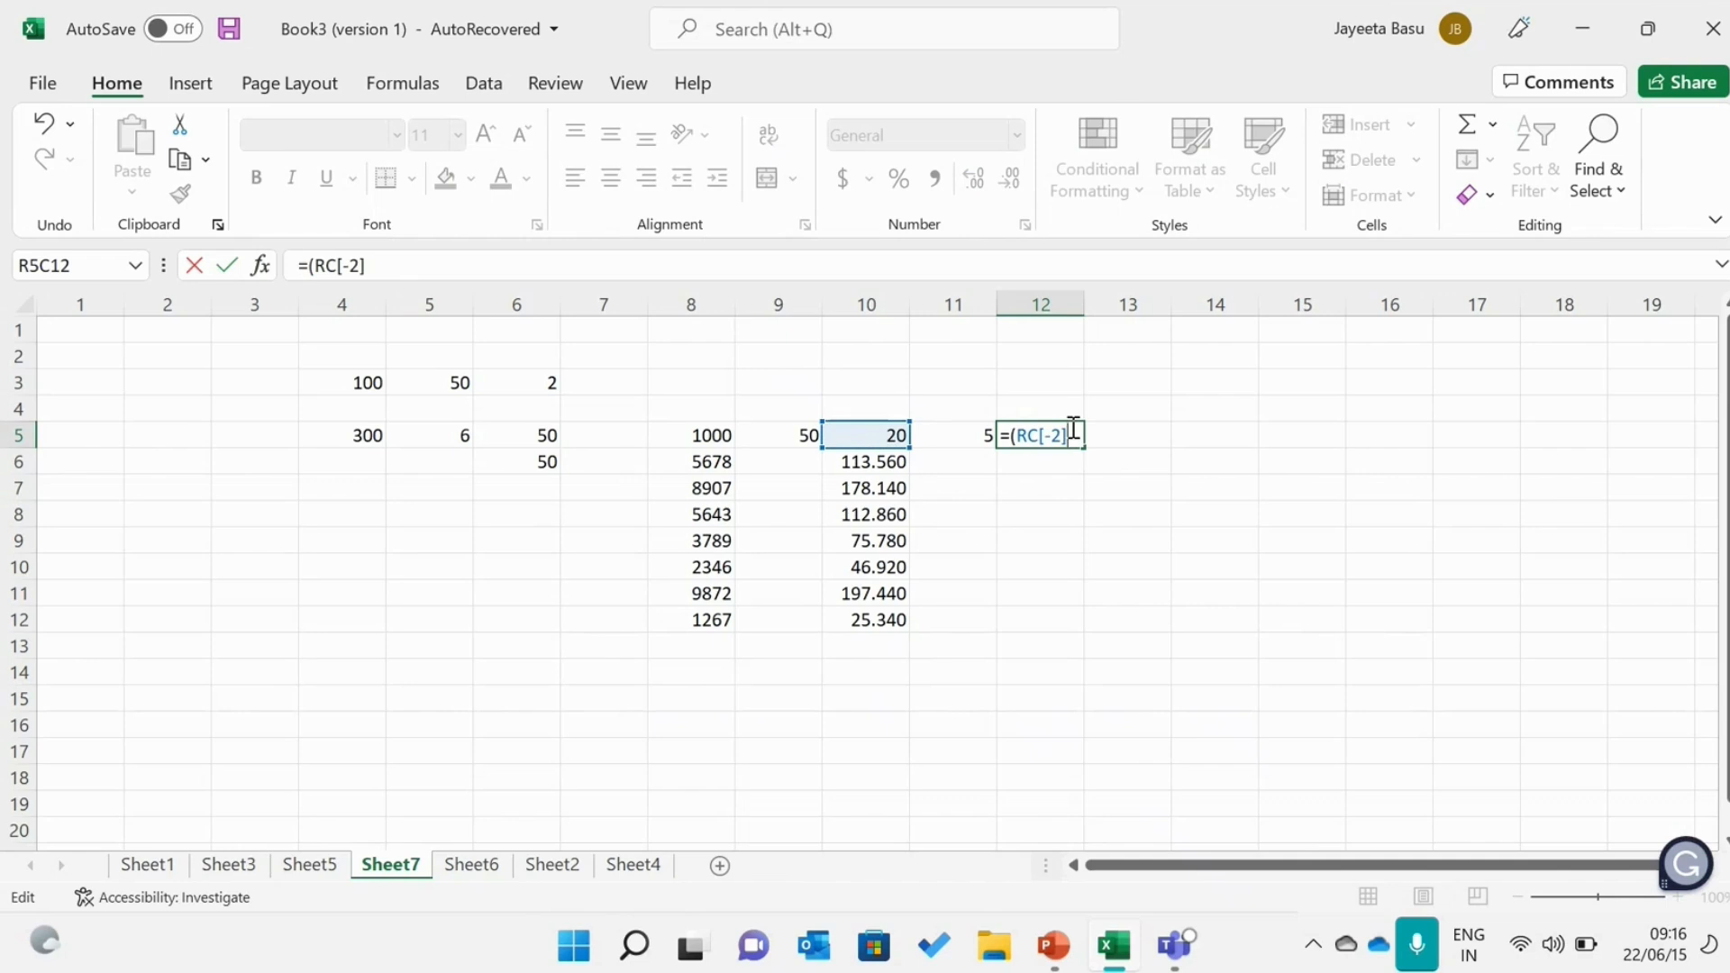
{"action": "type", "text": "/"}
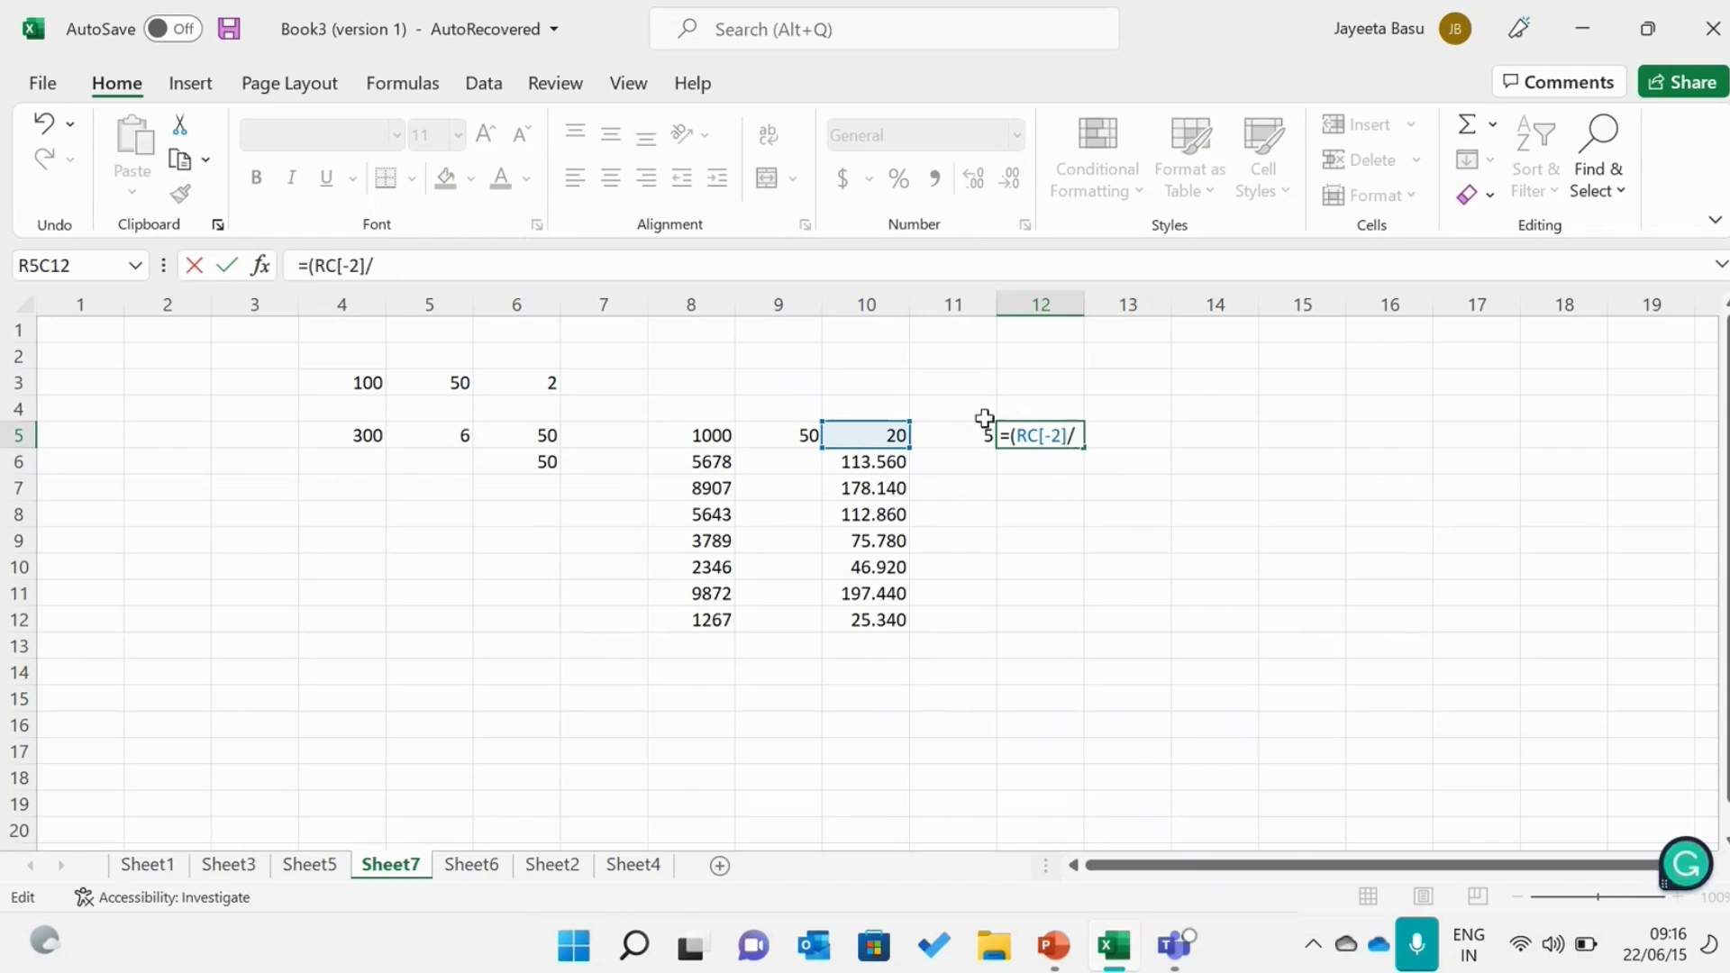
{"action": "type", "text": "5)"}
{"action": "key", "text": "Return"}
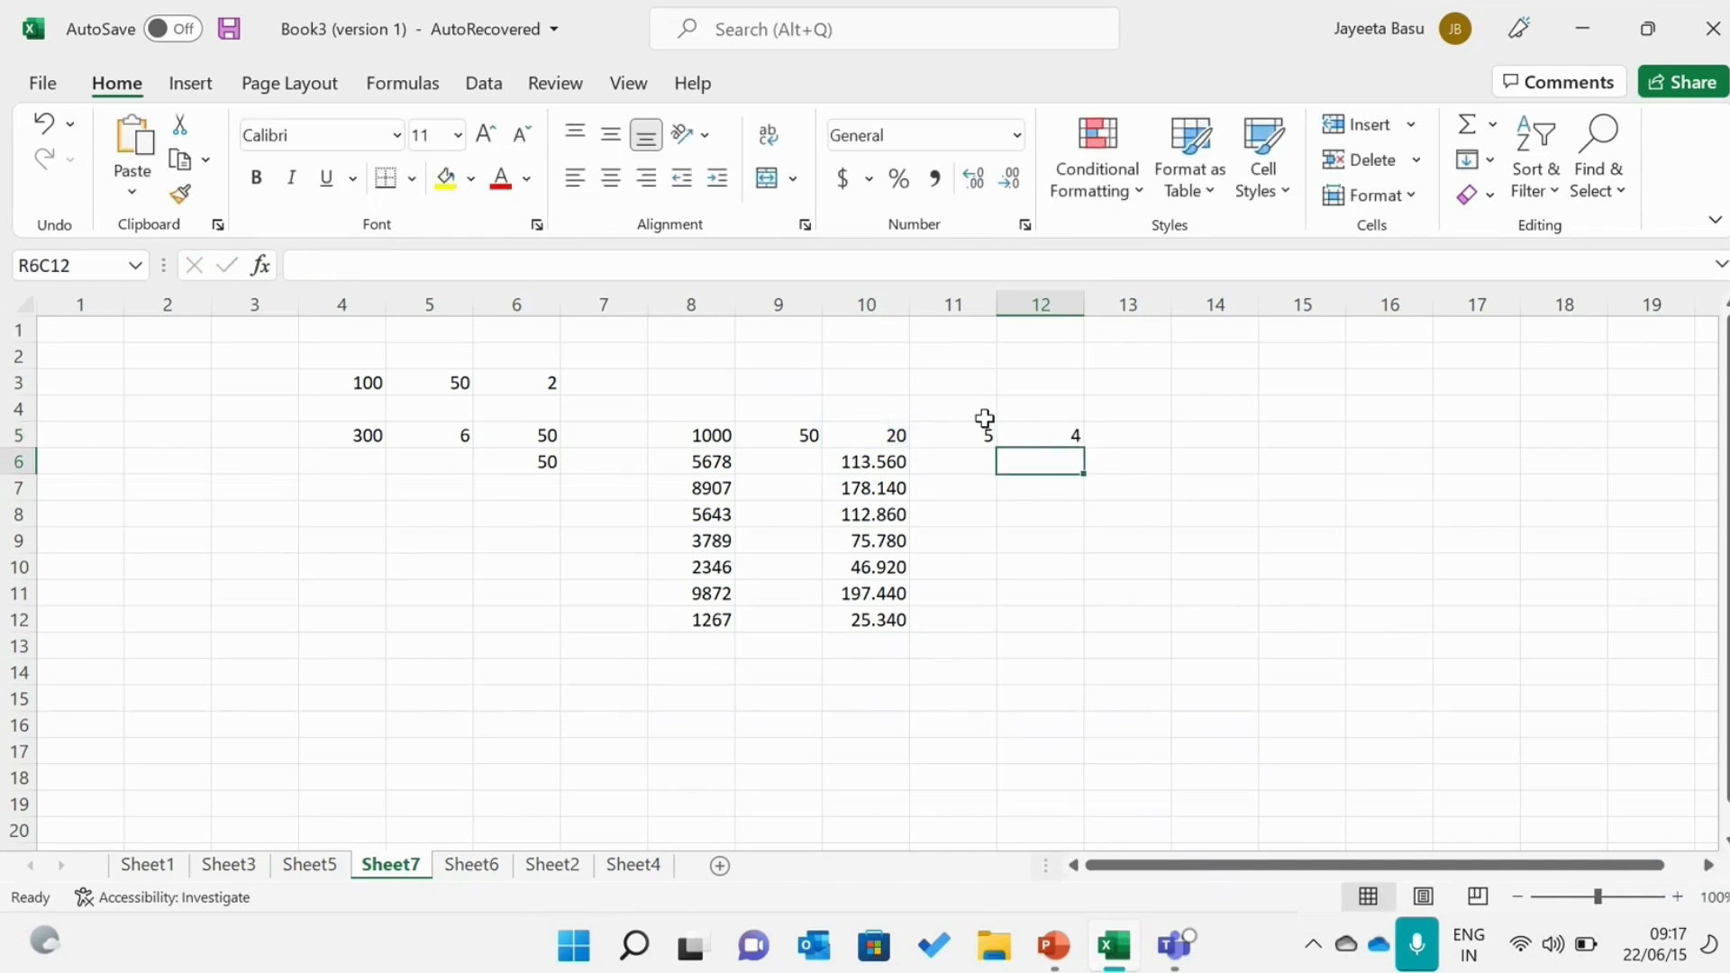
Fill the division formula from R5C12 down through R12C12.
{"action": "left_click", "coordinate": [1049, 441]}
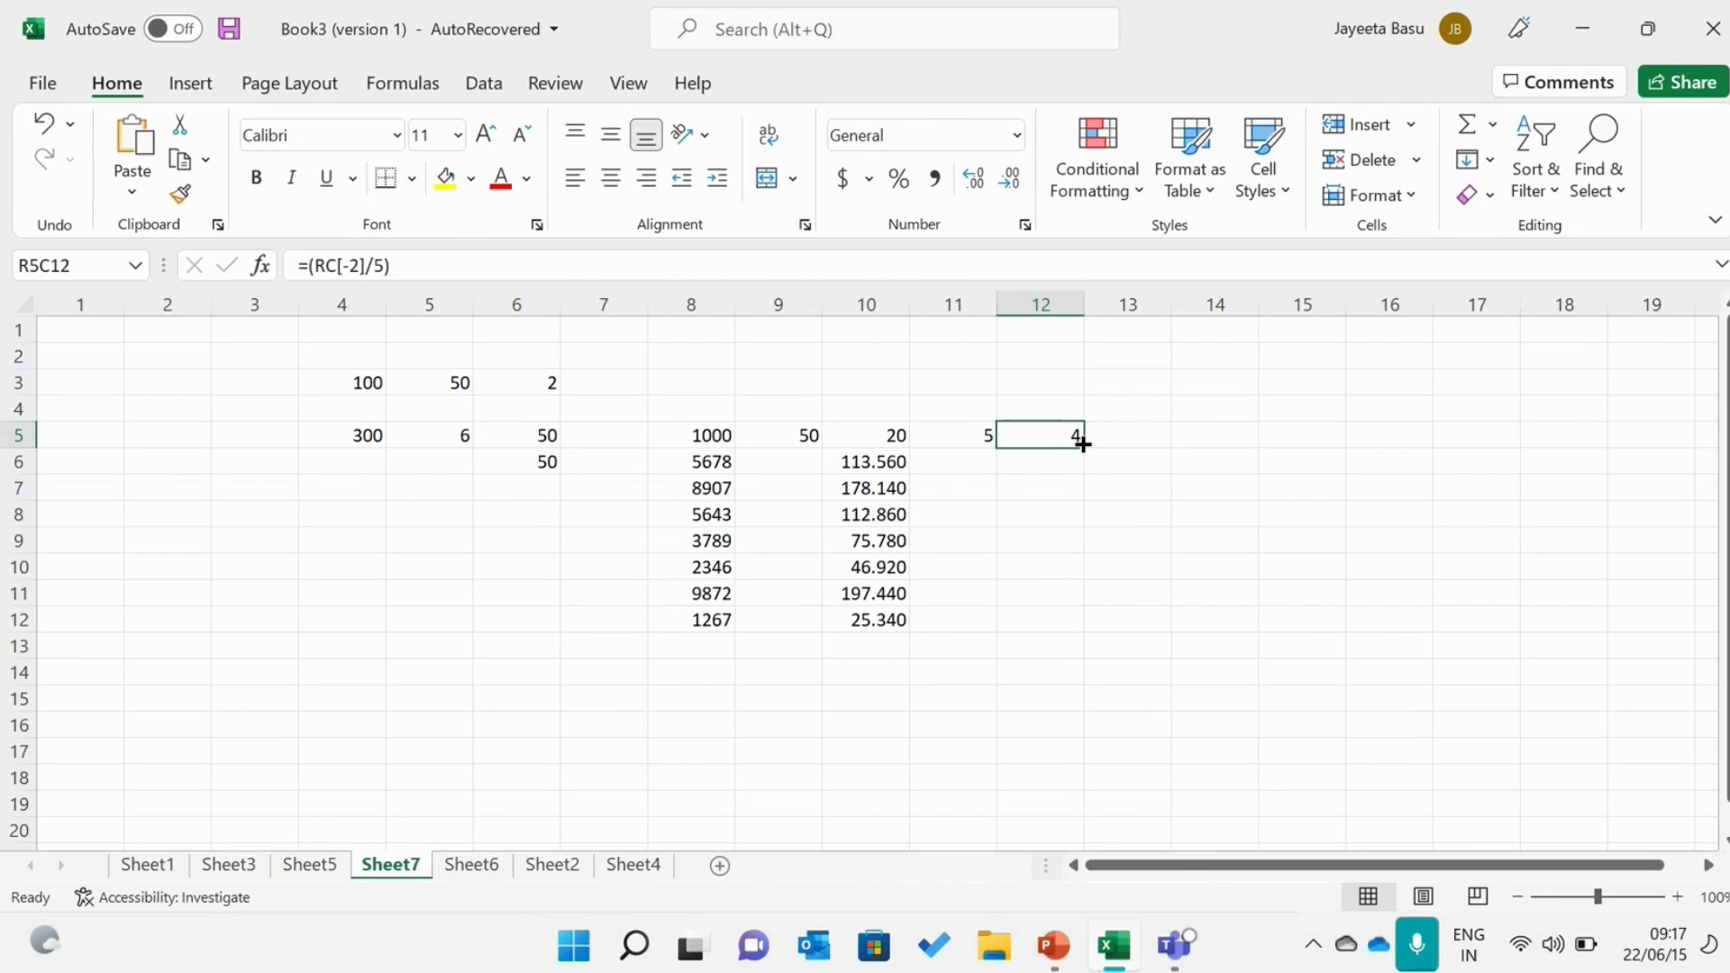
{"action": "left_click_drag", "start_coordinate": [1082, 443], "coordinate": [1075, 626]}
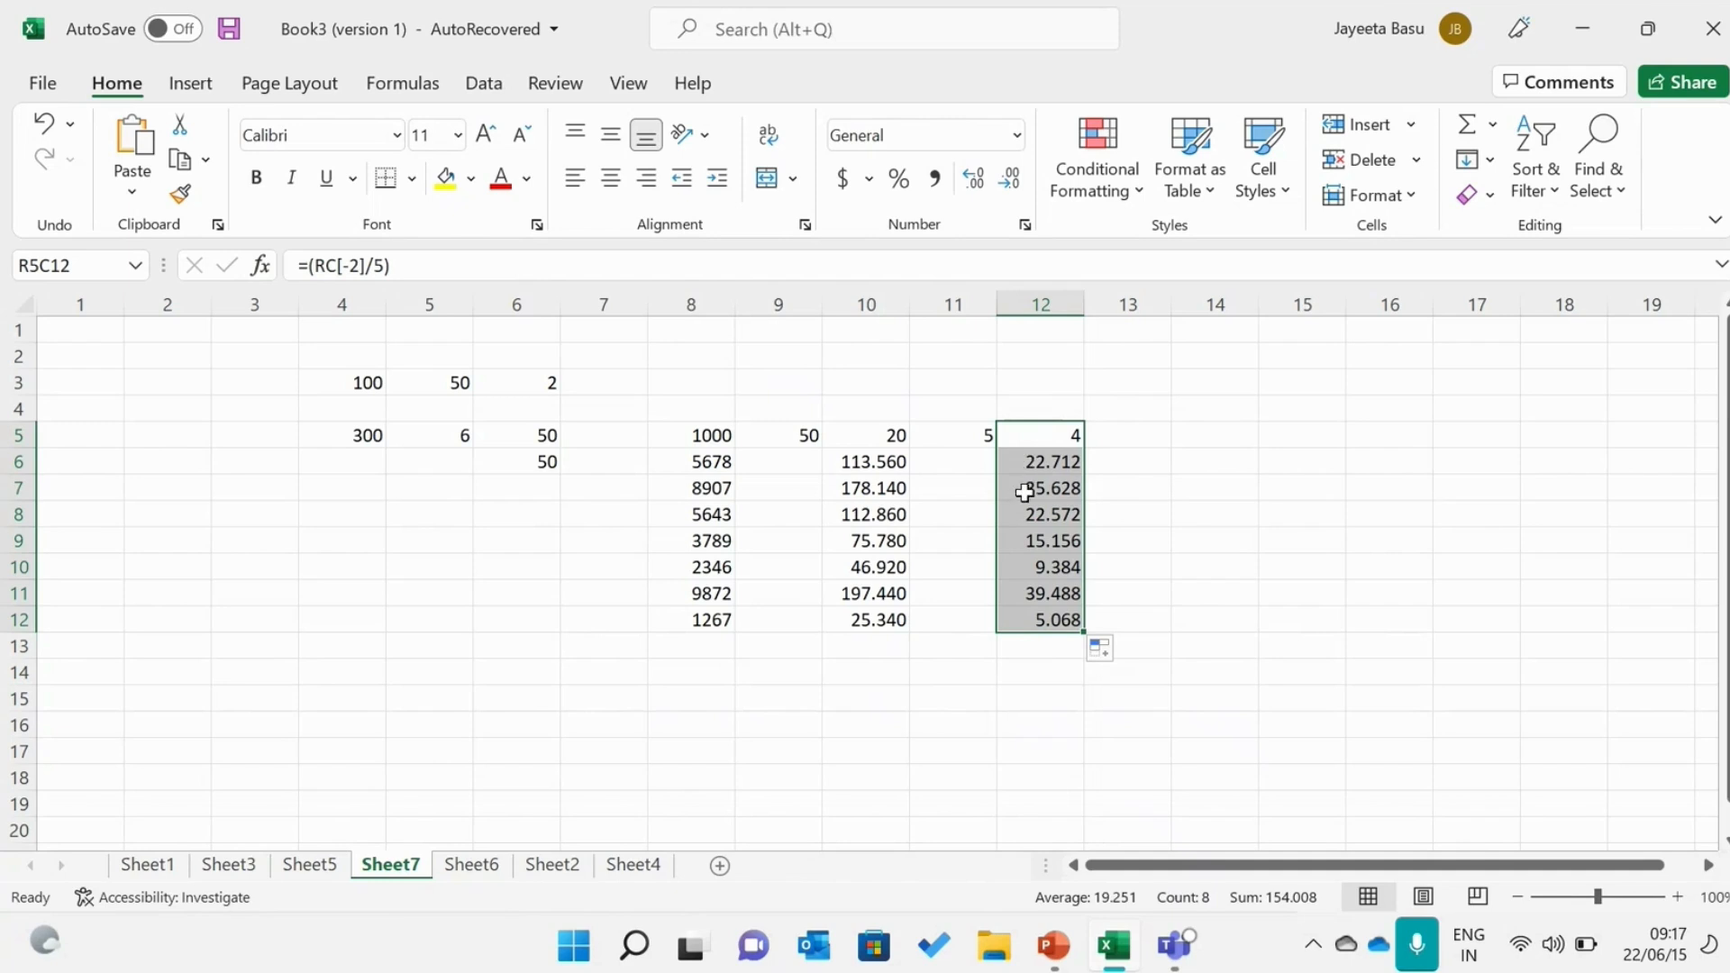
Switch to the PowerPoint presentation and start the slide show from the Division Formula slide.
{"action": "mouse_move", "coordinate": [1069, 962]}
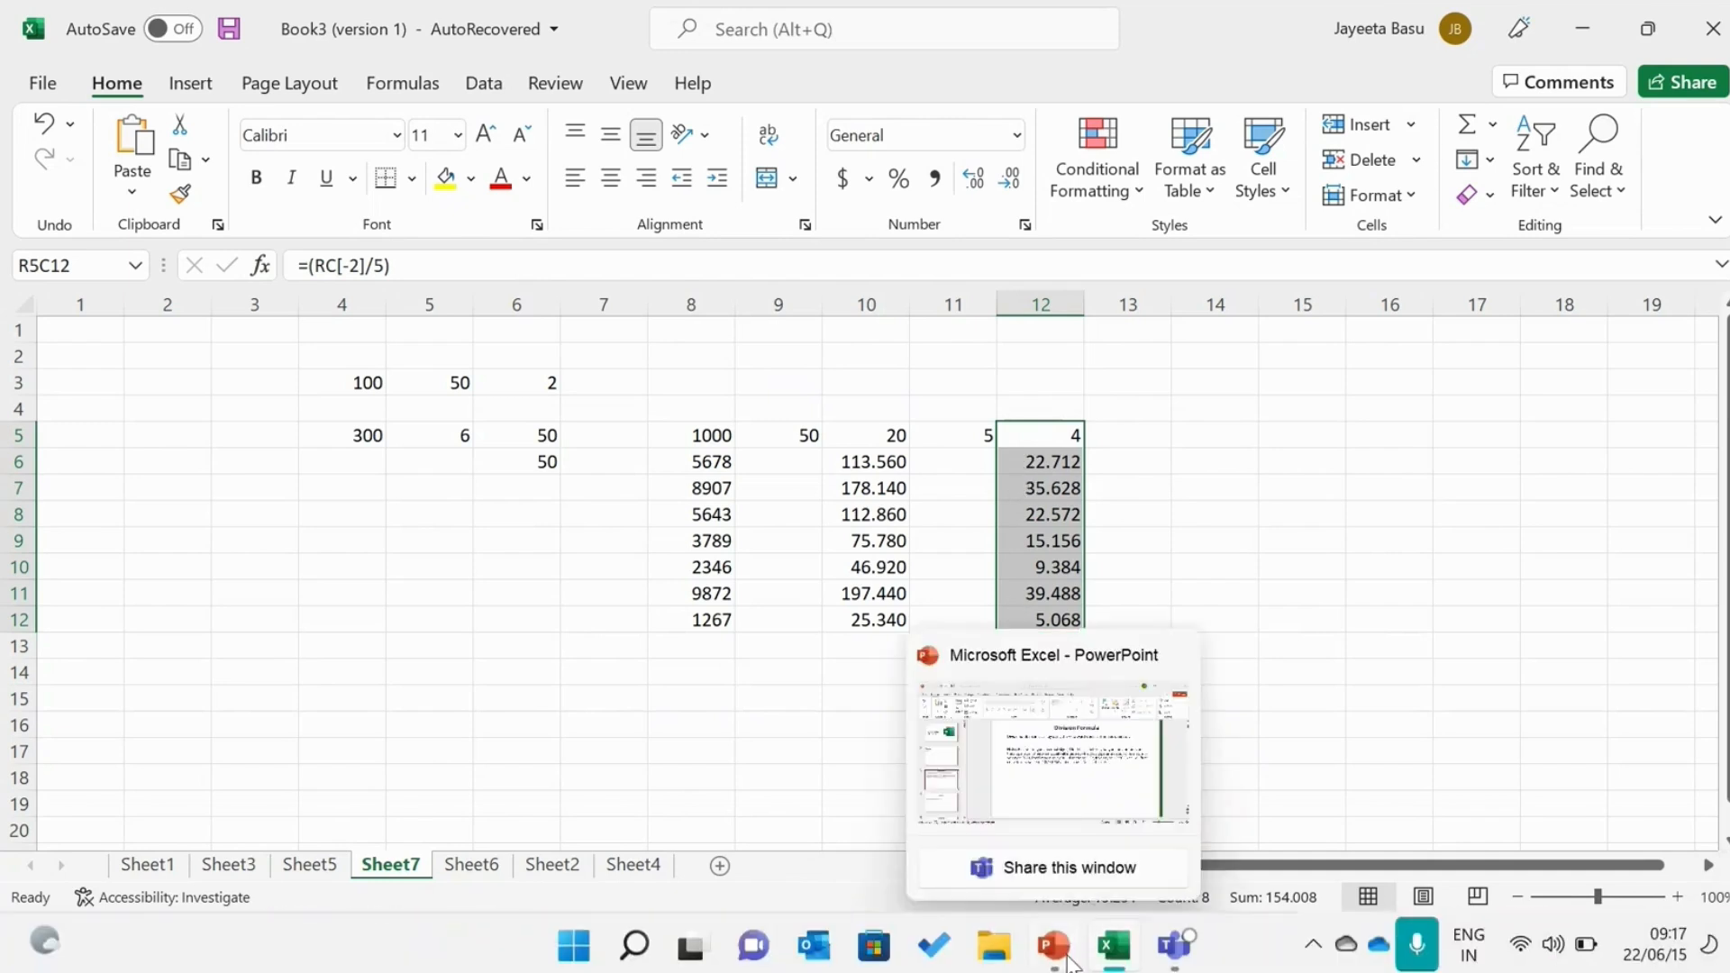
{"action": "left_click", "coordinate": [1100, 647]}
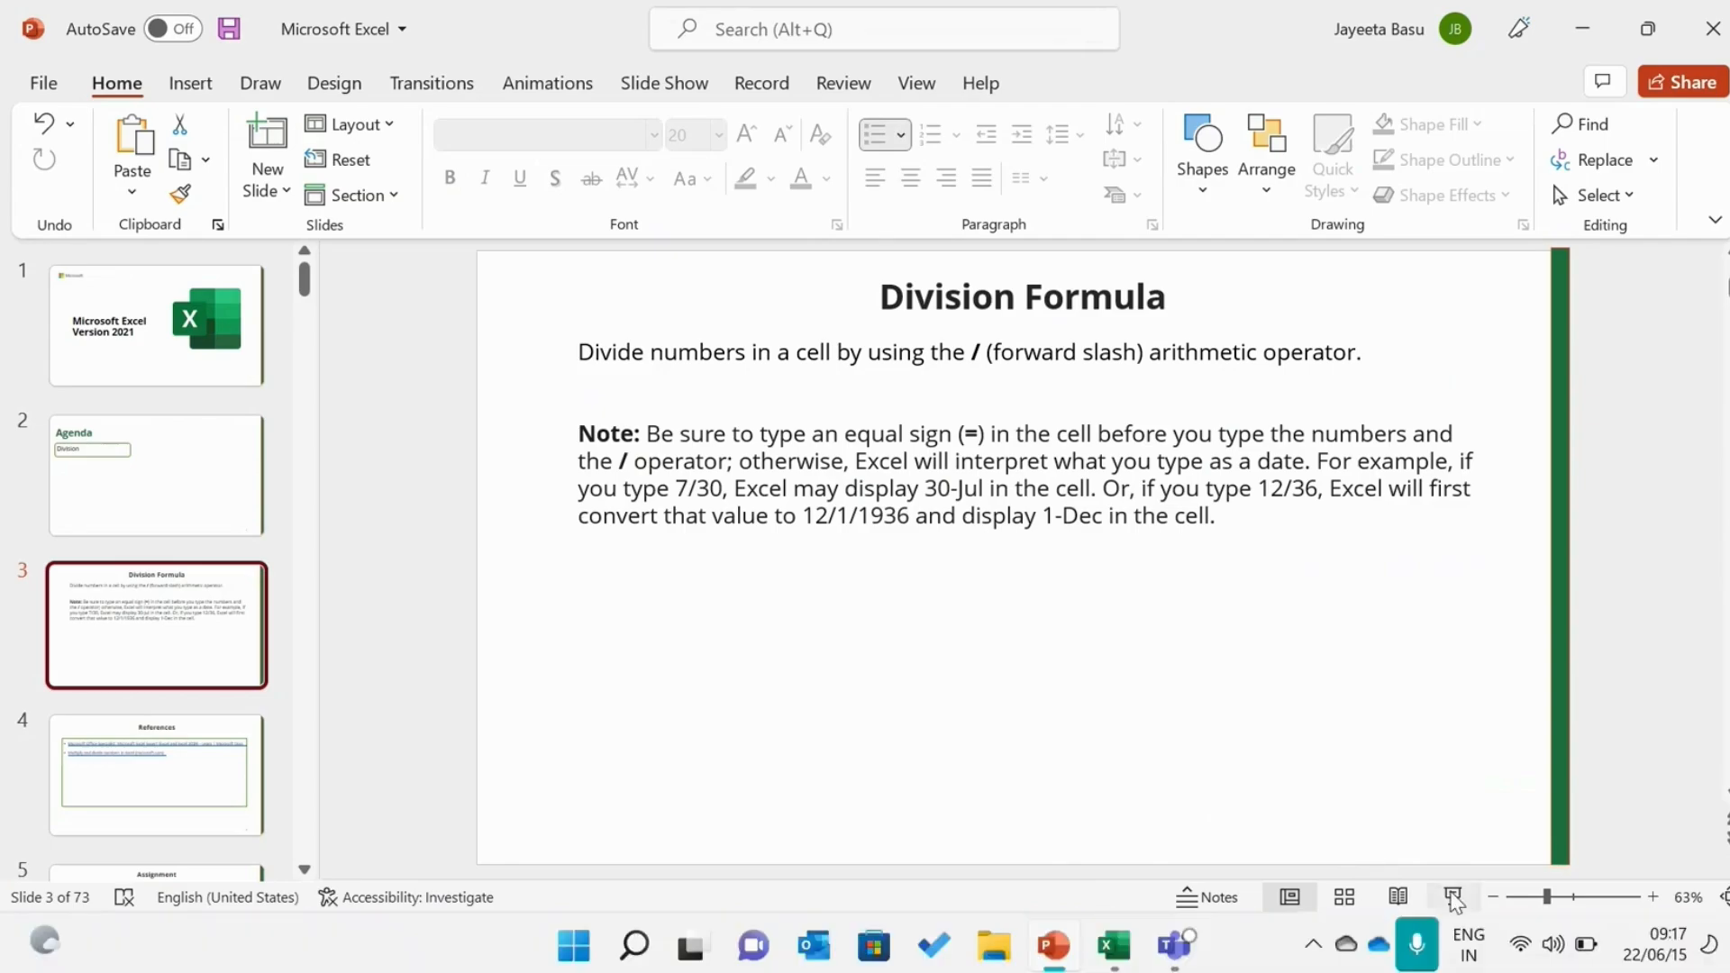
{"action": "left_click", "coordinate": [1452, 896]}
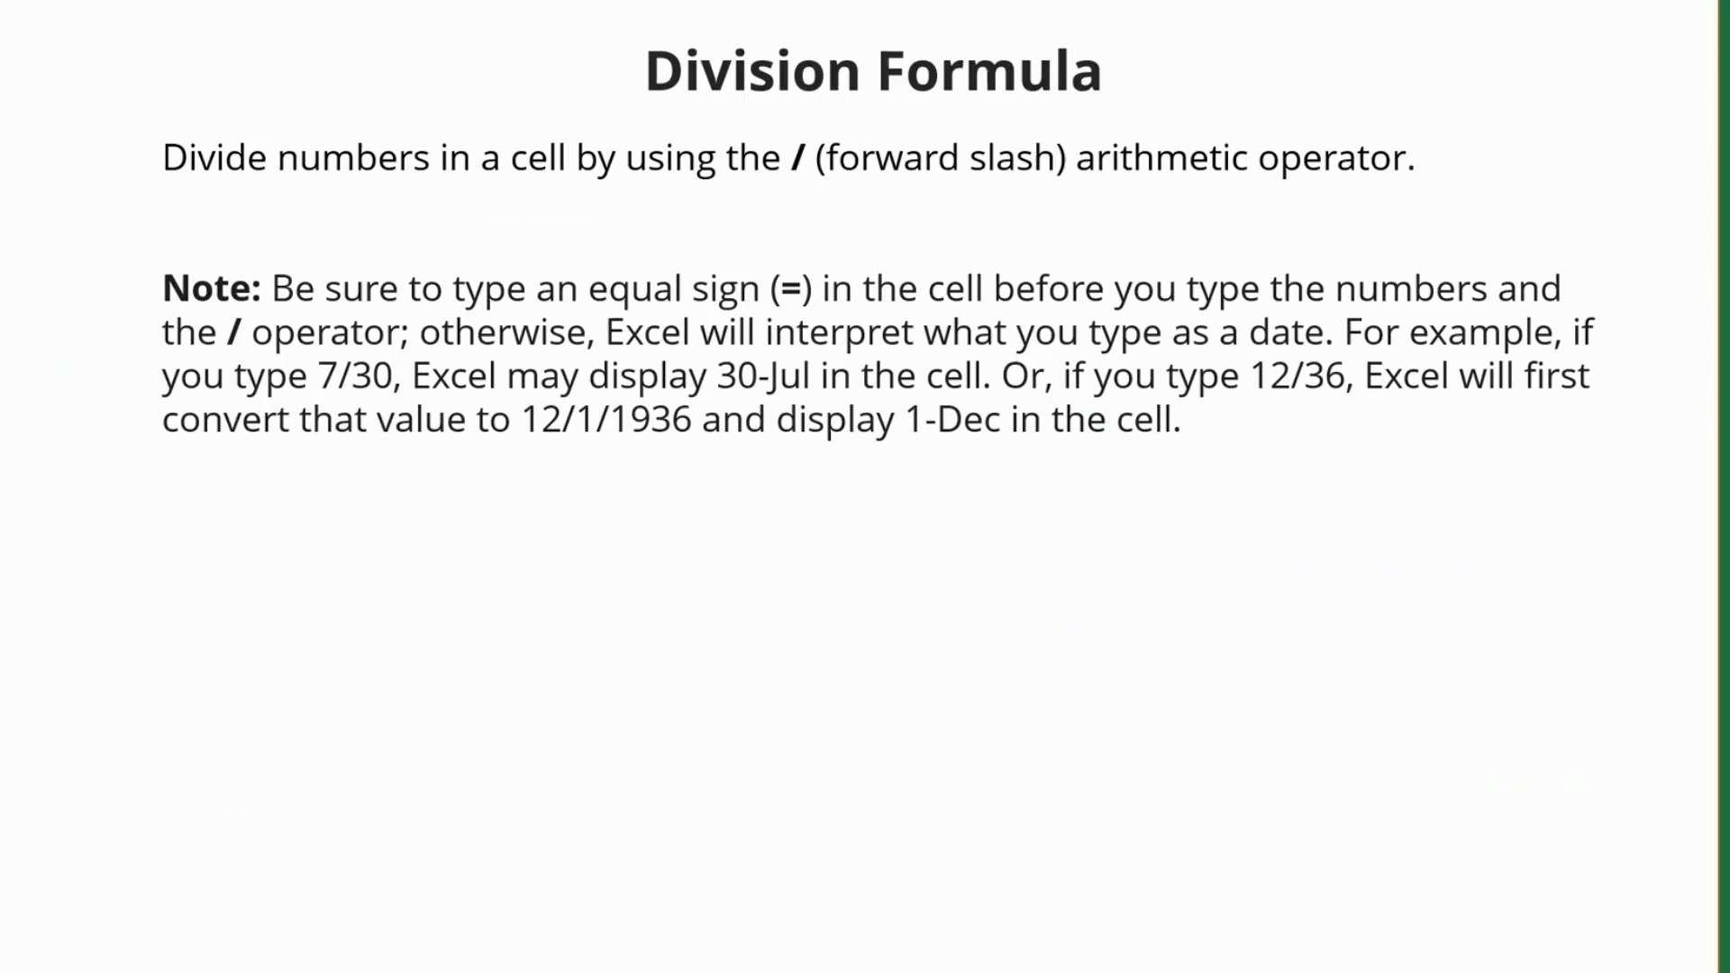